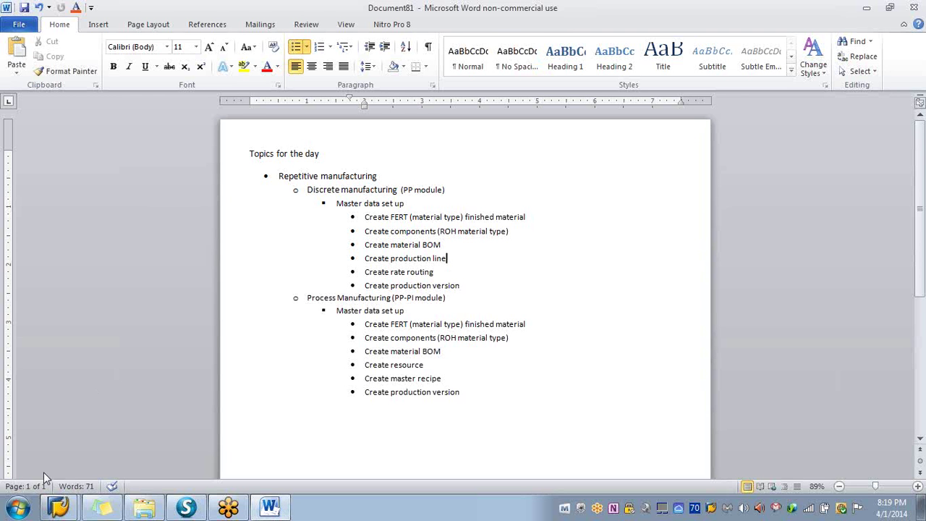
- Switch to SAP Easy Access and start the special raw material creation (MMR1) from the Production - Process material master data
{"action": "left_click", "coordinate": [68, 513]}
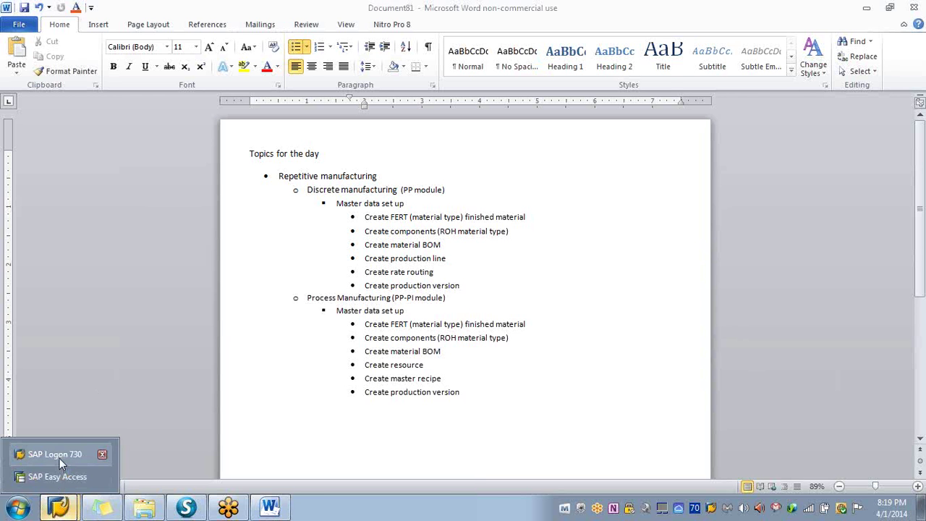
{"action": "left_click", "coordinate": [55, 481]}
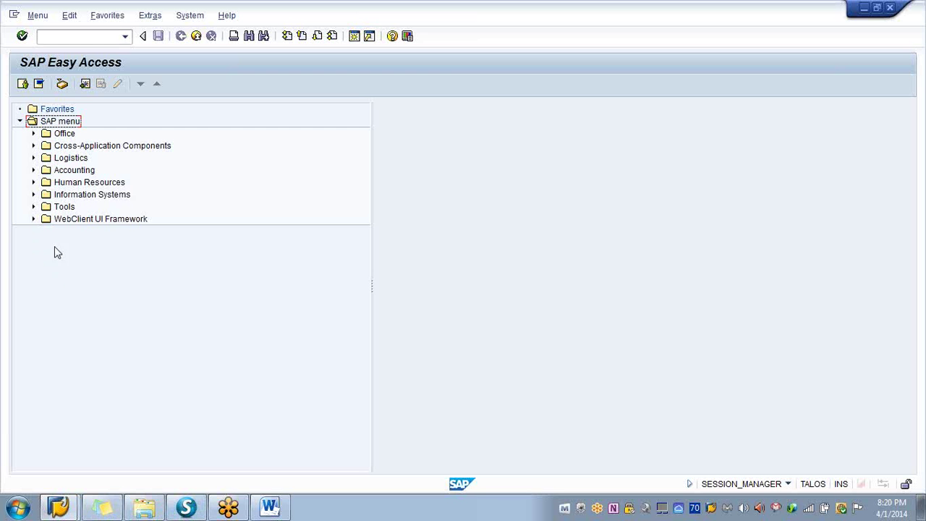
{"action": "left_click", "coordinate": [33, 160]}
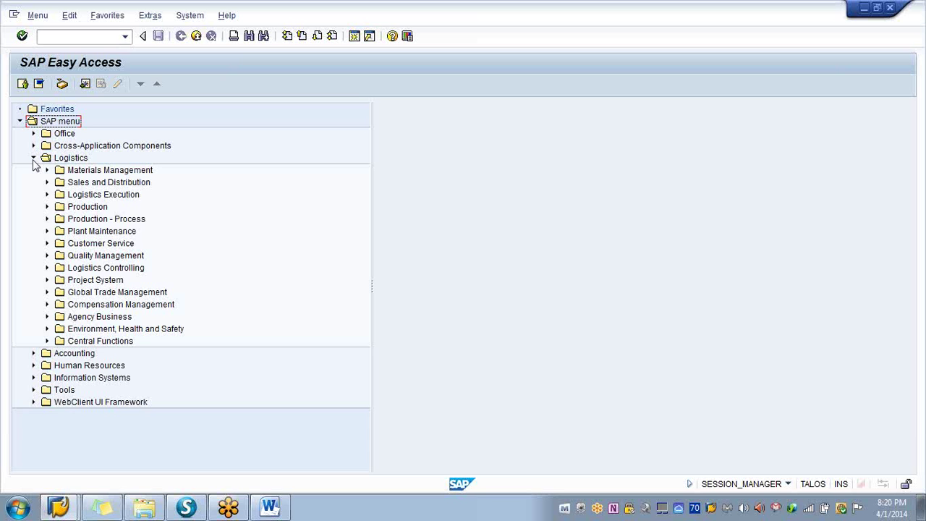
{"action": "left_click", "coordinate": [47, 219]}
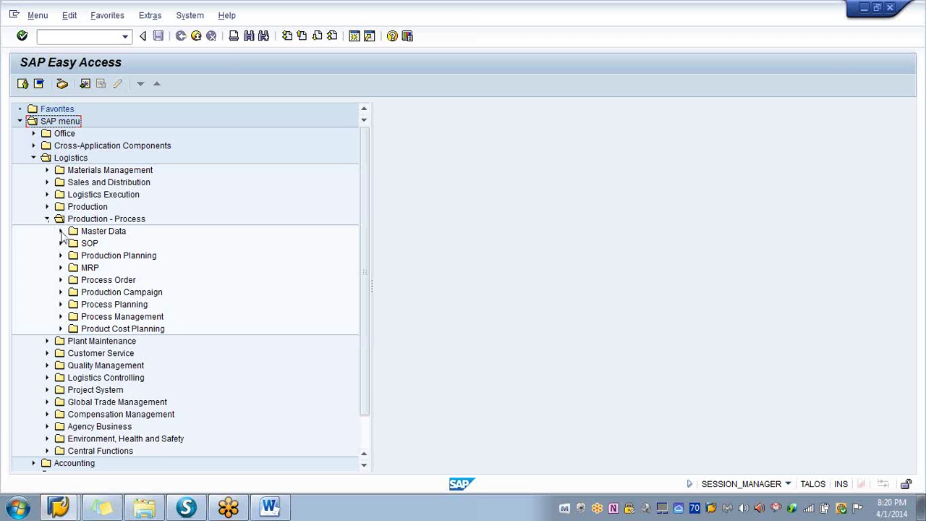
{"action": "left_click", "coordinate": [60, 231]}
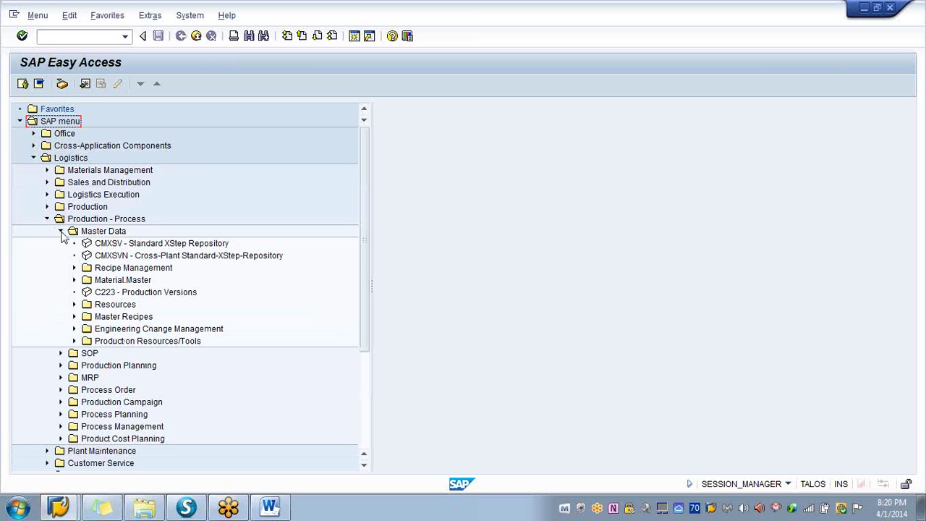
{"action": "left_click", "coordinate": [75, 280]}
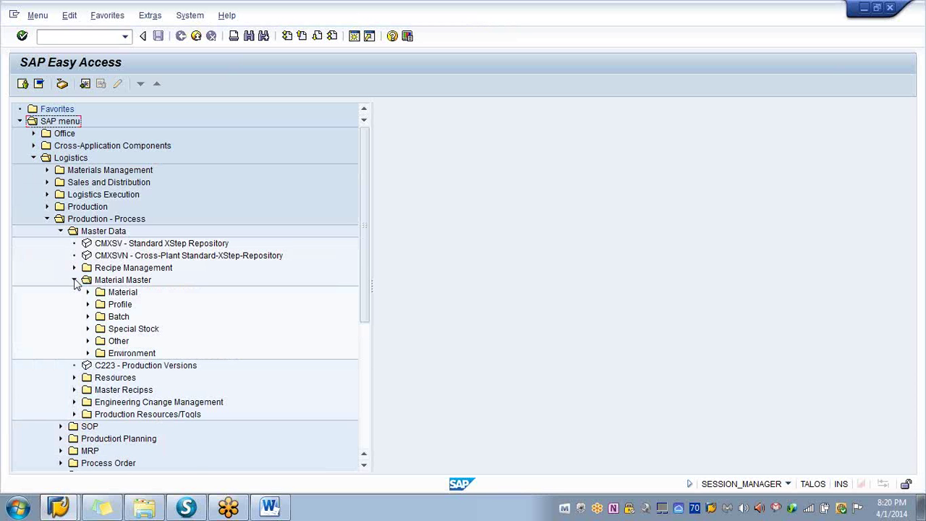
{"action": "left_click", "coordinate": [88, 293]}
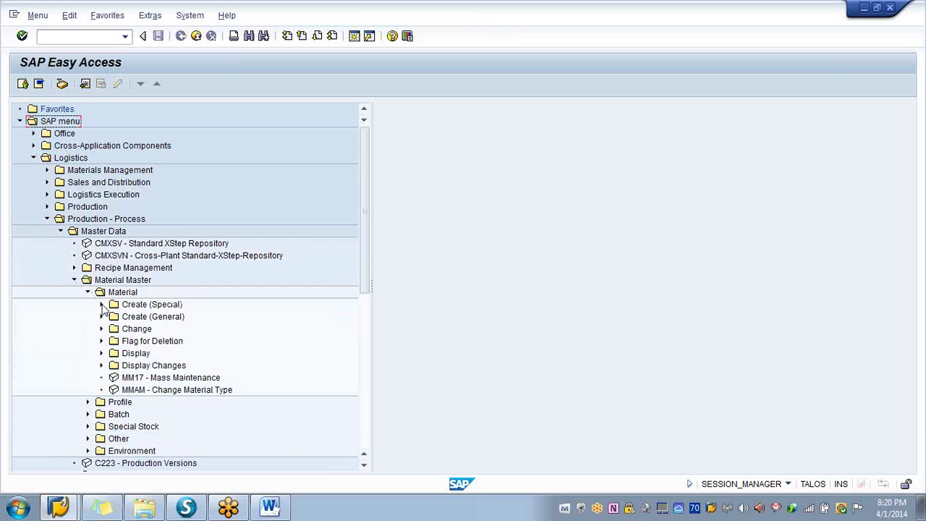
{"action": "left_click", "coordinate": [102, 305]}
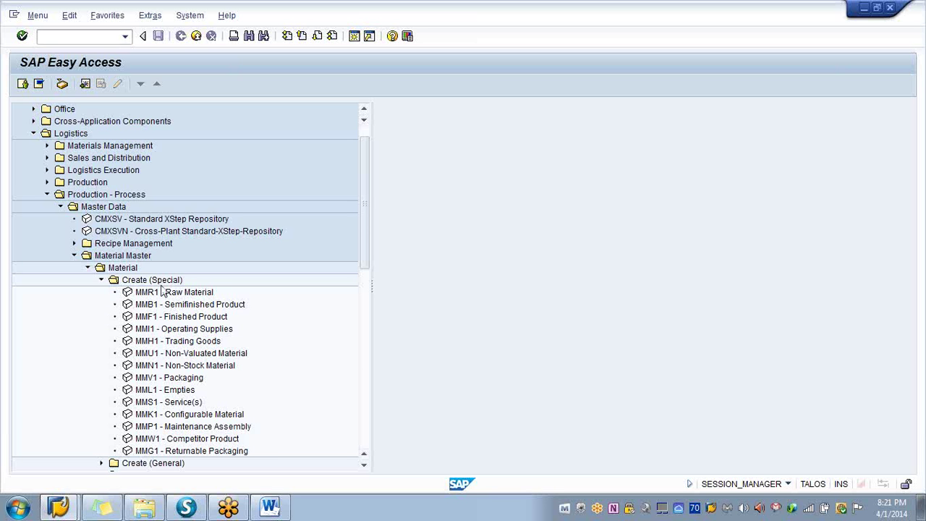
{"action": "double_click", "coordinate": [152, 294]}
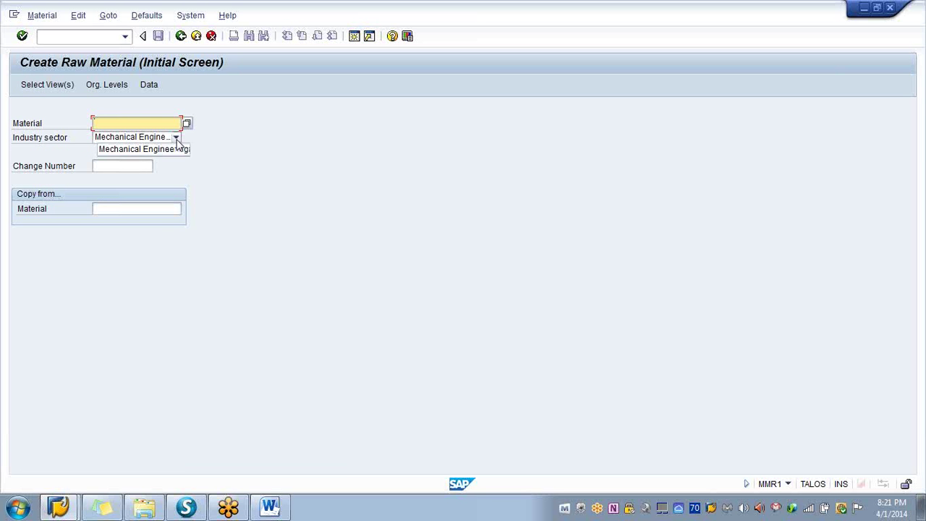
- Set the industry sector to Chemical Industry and enter H2S as the new raw material's identifier
{"action": "left_click", "coordinate": [176, 139]}
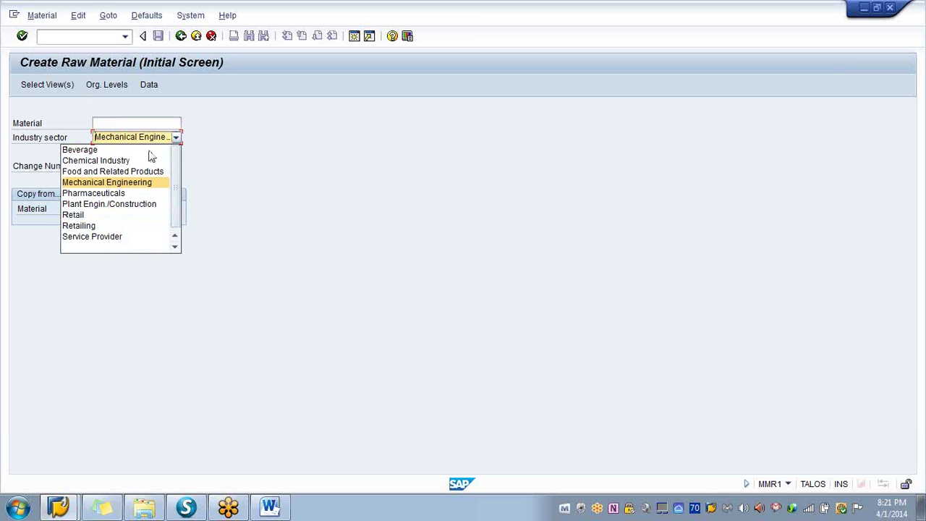
{"action": "left_click", "coordinate": [124, 161]}
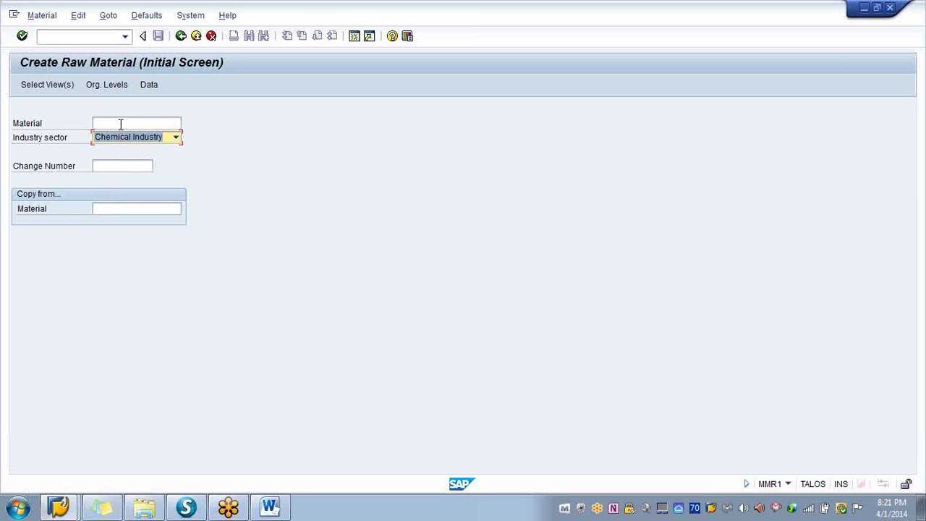
{"action": "left_click", "coordinate": [121, 124]}
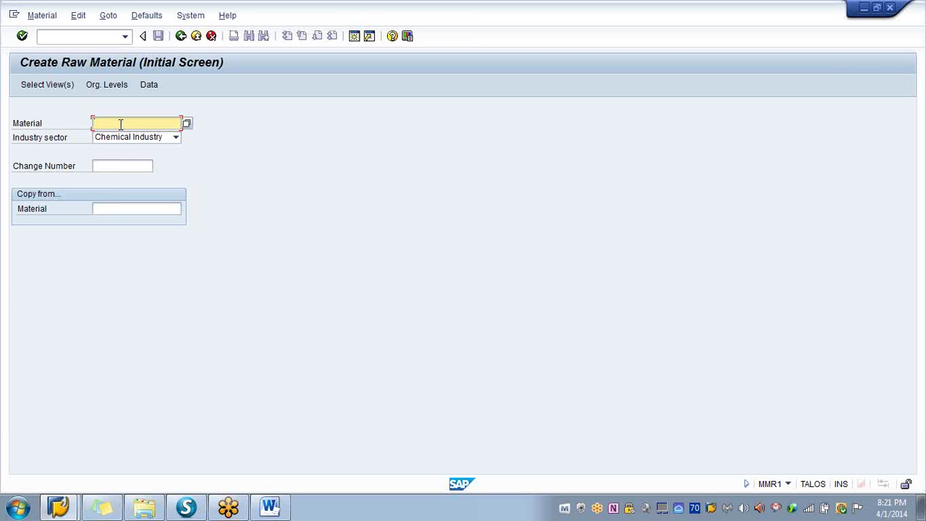
{"action": "type", "text": "h2s"}
- Select all views for the material and accept the organizational levels with plant 3000 and storage location 0001
{"action": "left_click", "coordinate": [41, 86]}
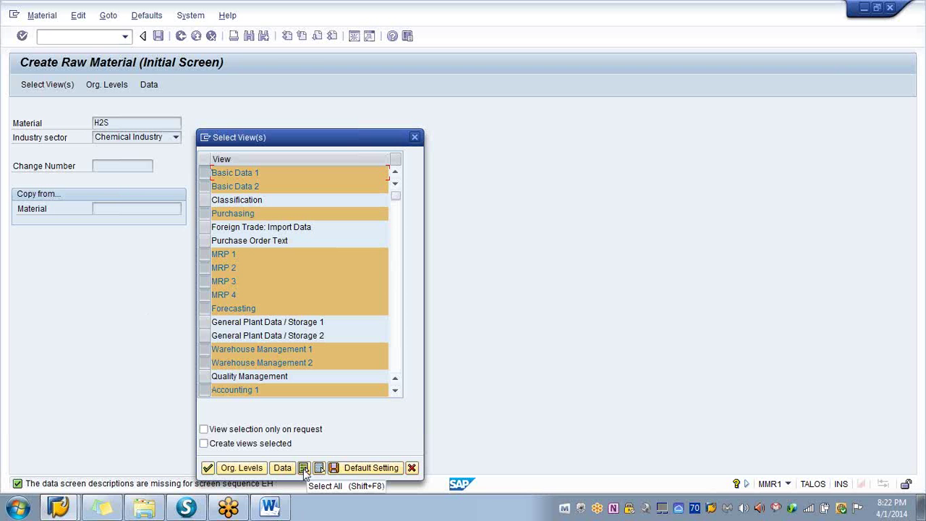
{"action": "left_click", "coordinate": [303, 468]}
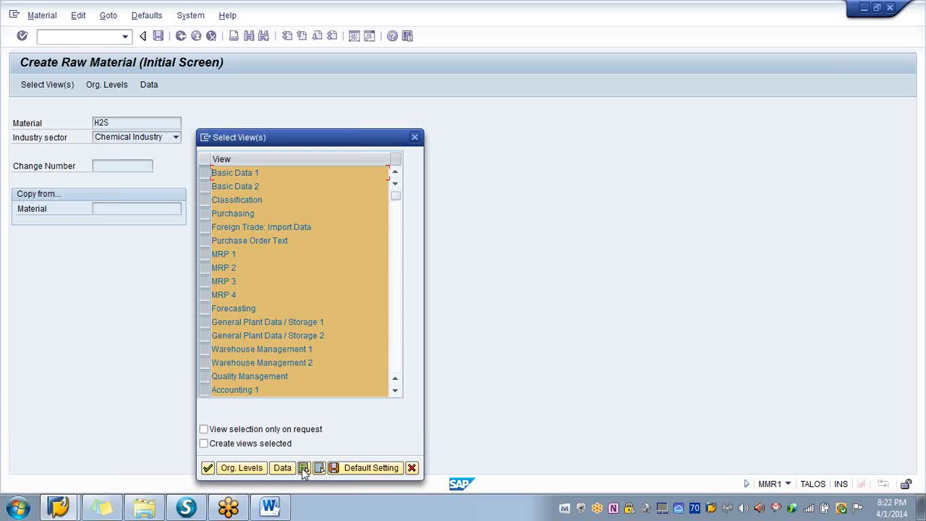
{"action": "left_click", "coordinate": [242, 467]}
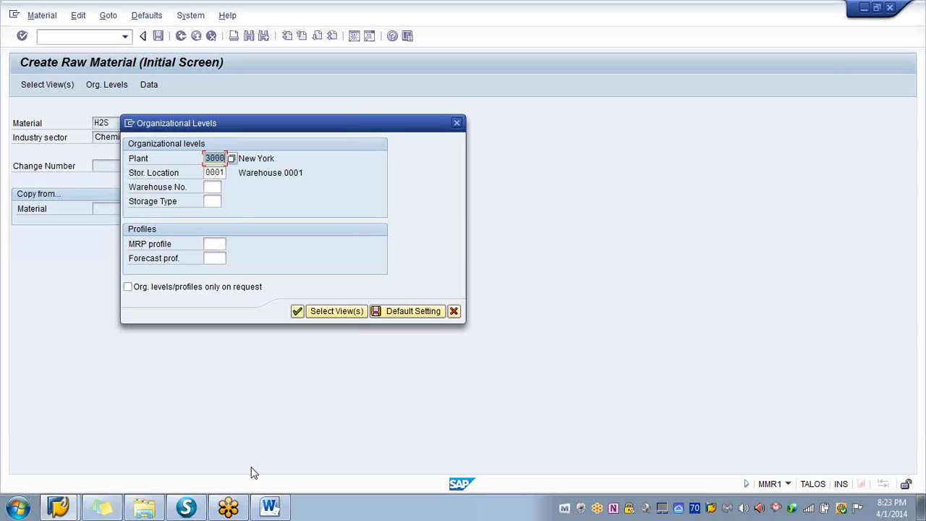
{"action": "left_click", "coordinate": [297, 314]}
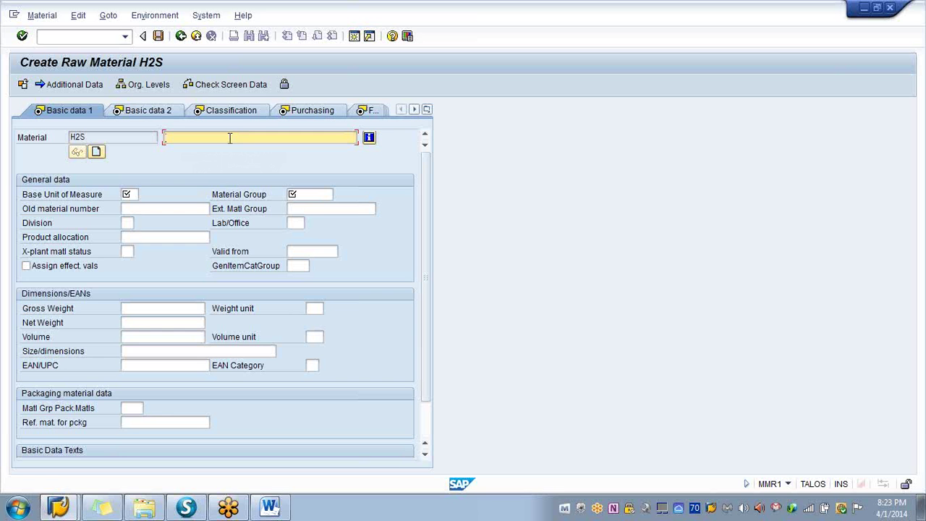
- Enter h2s as the material description and choose KG (Kilogram) as the base unit of measure
{"action": "type", "text": "h2s"}
{"action": "left_click", "coordinate": [127, 194]}
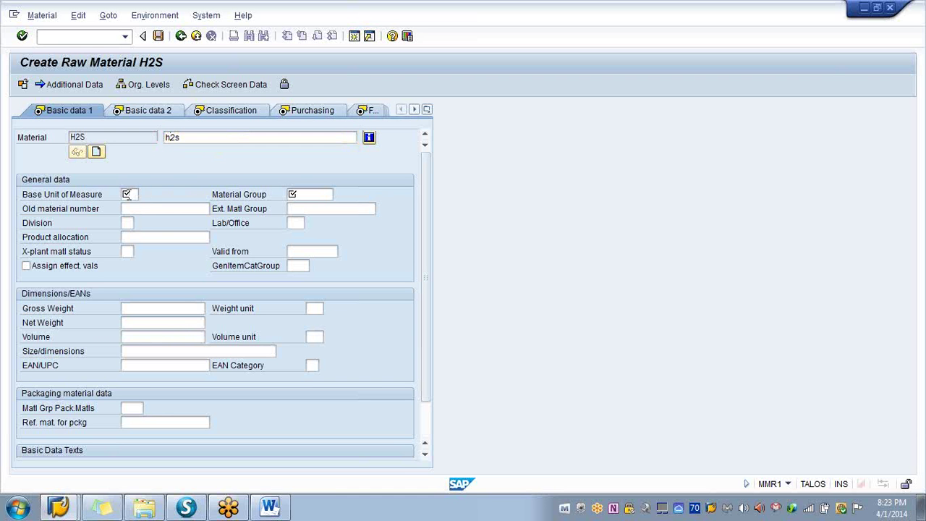
{"action": "left_click", "coordinate": [144, 196]}
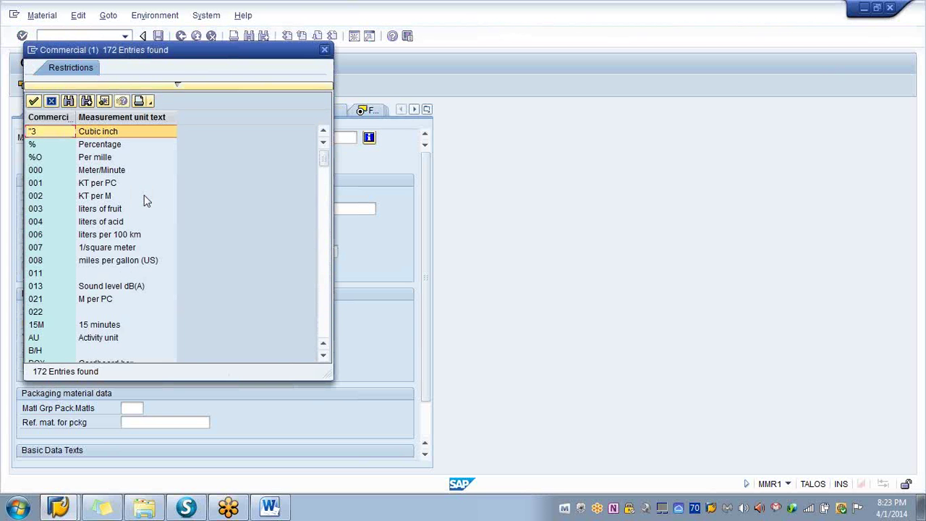
{"action": "key", "text": "Down"}
{"action": "key", "text": "Down"}
{"action": "key", "text": "Down"}
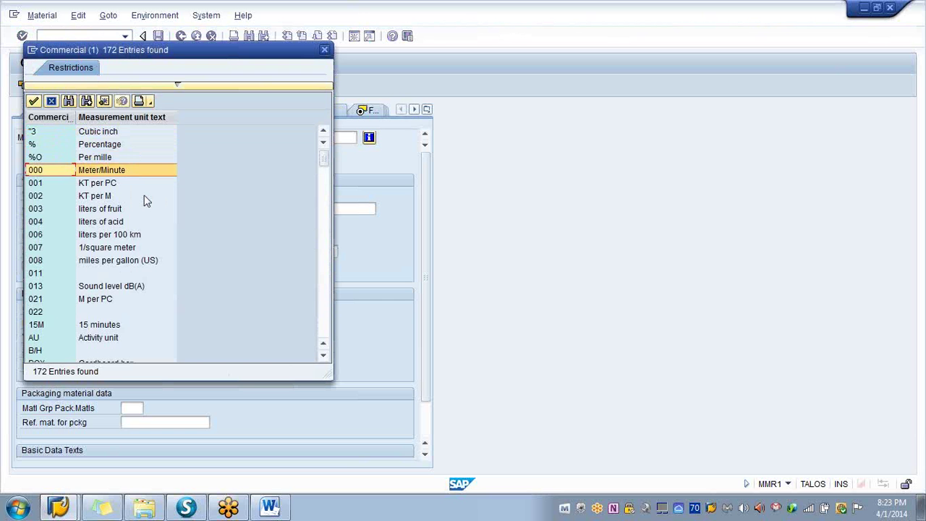
{"action": "key", "text": "Down"}
{"action": "key", "text": "Down"}
{"action": "key", "text": "Down"}
{"action": "key", "text": "Down"}
{"action": "key", "text": "Down"}
{"action": "key", "text": "Down"}
{"action": "key", "text": "Down"}
{"action": "key", "text": "Down"}
{"action": "key", "text": "Down"}
{"action": "key", "text": "Down"}
{"action": "key", "text": "Down"}
{"action": "key", "text": "Down"}
{"action": "key", "text": "Down"}
{"action": "key", "text": "Down"}
{"action": "key", "text": "Down"}
{"action": "key", "text": "Down"}
{"action": "key", "text": "Down"}
{"action": "key", "text": "Down"}
{"action": "key", "text": "Down"}
{"action": "key", "text": "Down"}
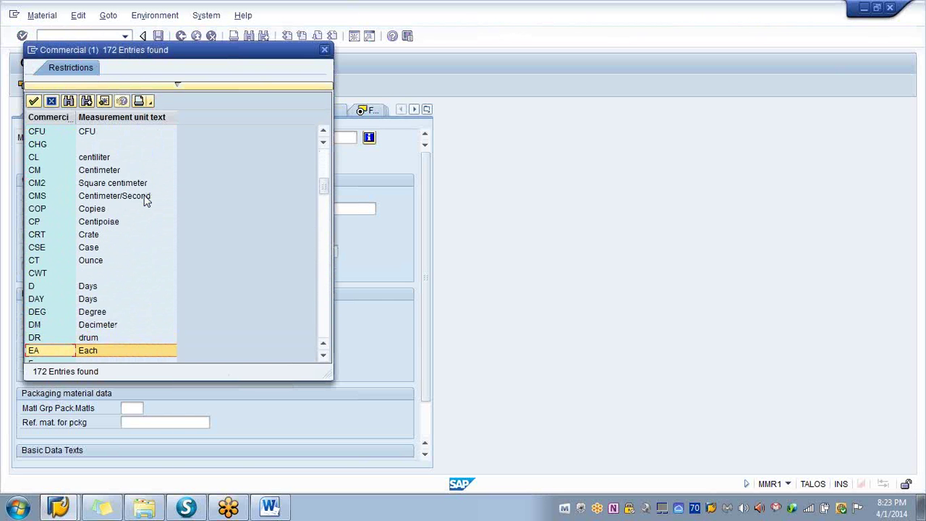
{"action": "key", "text": "Down"}
{"action": "key", "text": "Down"}
{"action": "key", "text": "Down"}
{"action": "key", "text": "Down"}
{"action": "key", "text": "Down"}
{"action": "key", "text": "Down"}
{"action": "key", "text": "Down"}
{"action": "key", "text": "Down"}
{"action": "key", "text": "Down"}
{"action": "key", "text": "Down"}
{"action": "key", "text": "Down"}
{"action": "key", "text": "Down"}
{"action": "key", "text": "Down"}
{"action": "key", "text": "Down"}
{"action": "key", "text": "Down"}
{"action": "key", "text": "Down"}
{"action": "key", "text": "Down"}
{"action": "key", "text": "Down"}
{"action": "key", "text": "Down"}
{"action": "key", "text": "Down"}
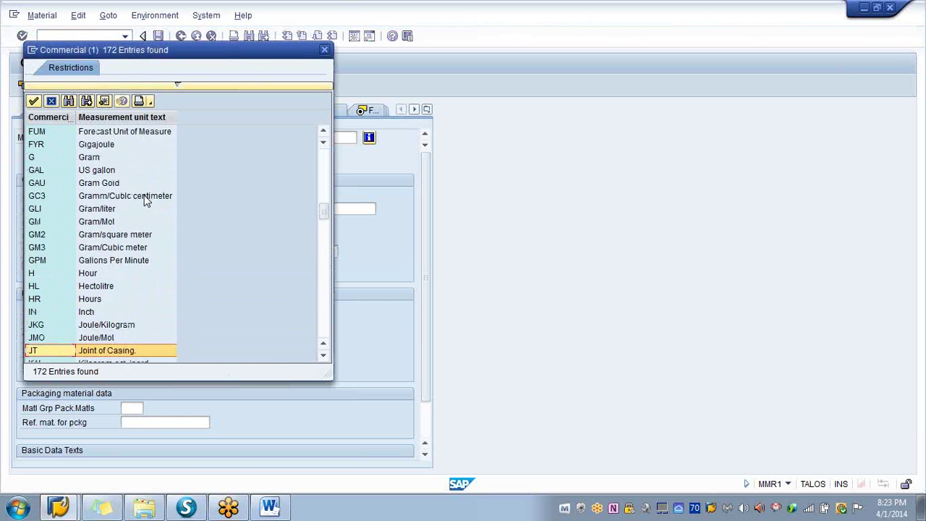
{"action": "key", "text": "Down"}
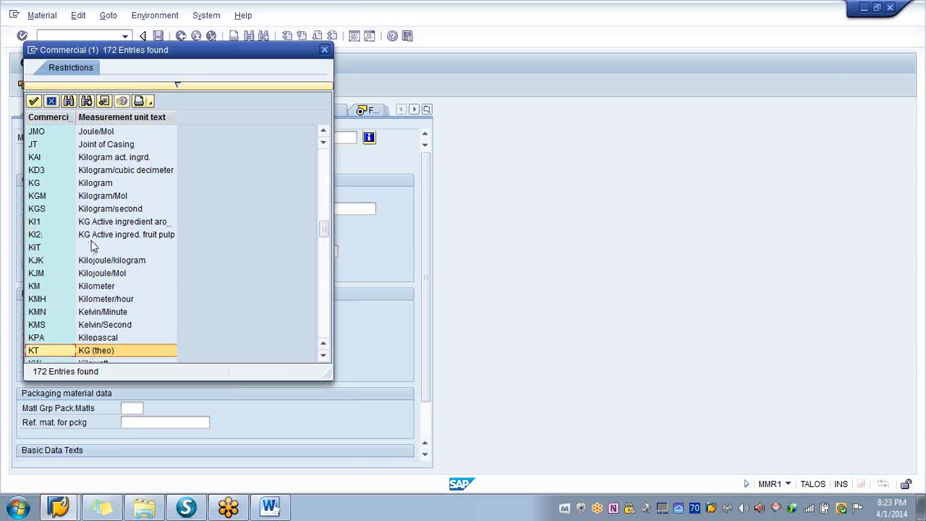
{"action": "double_click", "coordinate": [94, 183]}
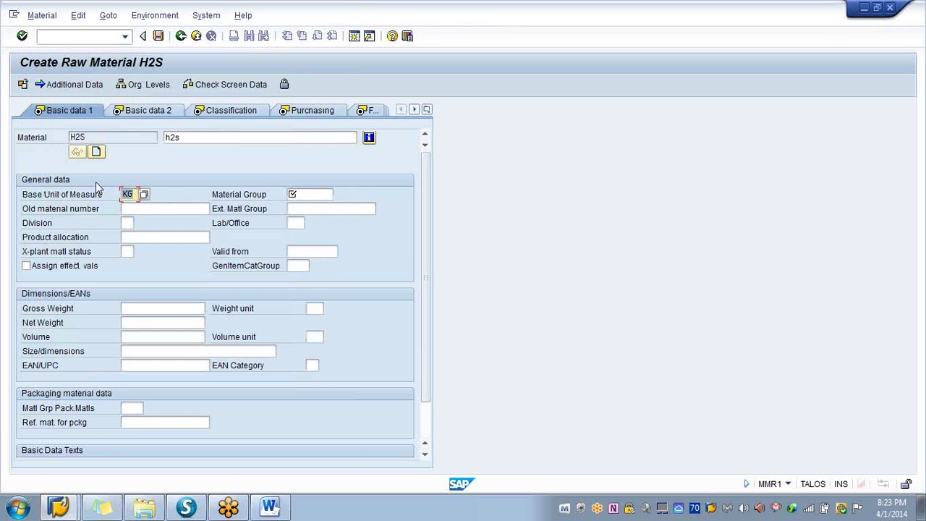
- Set the material group to 004 (Chemicals), chosen from the full list of material groups
{"action": "left_click", "coordinate": [320, 193]}
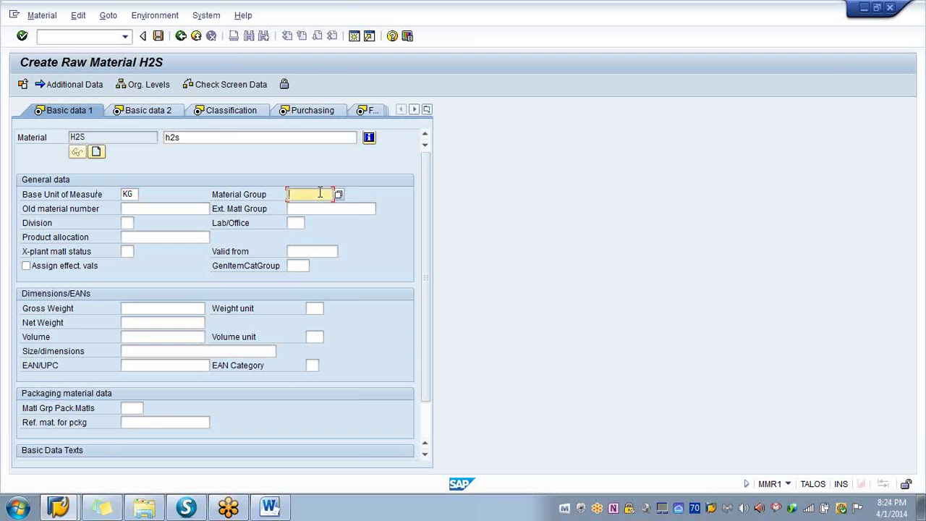
{"action": "left_click", "coordinate": [339, 195]}
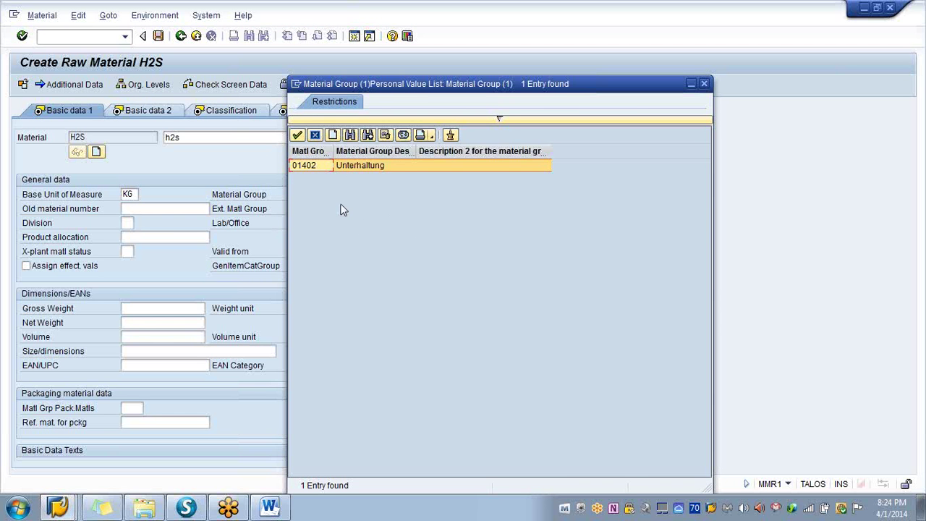
{"action": "left_click", "coordinate": [403, 136]}
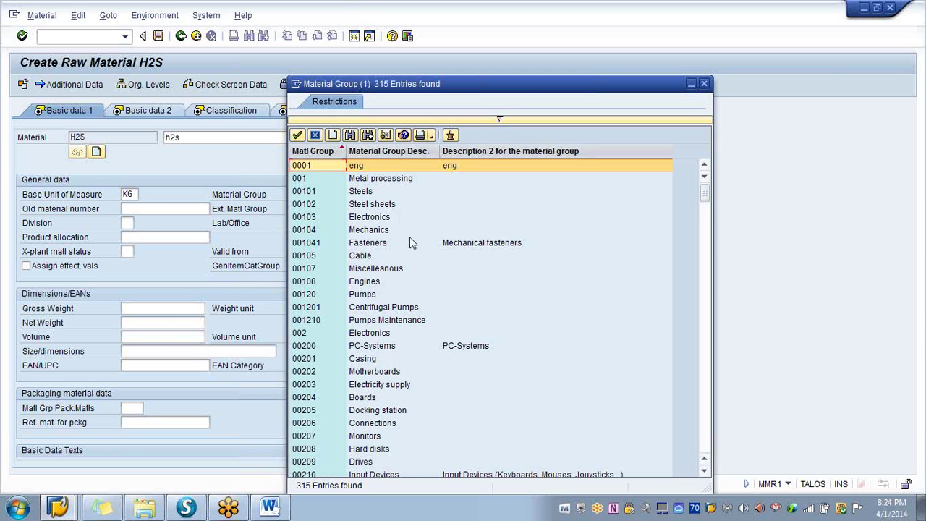
{"action": "left_click", "coordinate": [705, 470]}
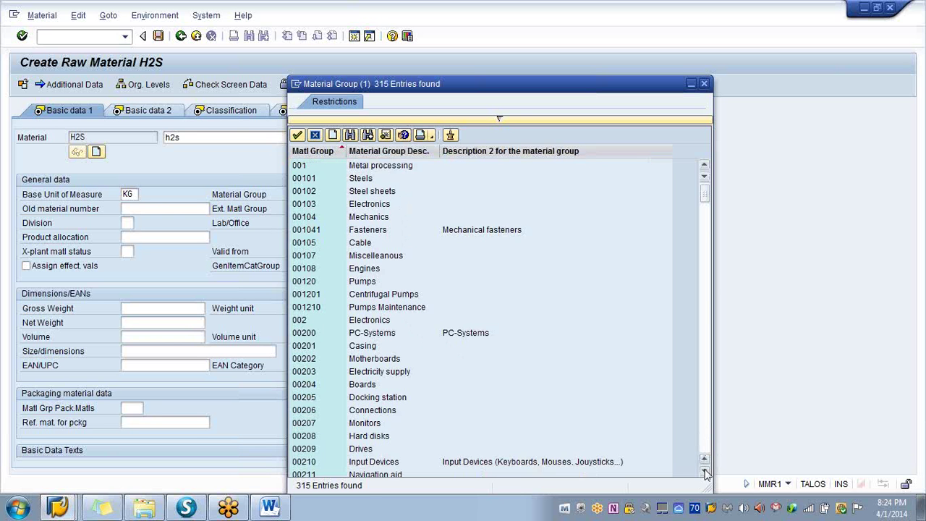
{"action": "left_click", "coordinate": [706, 470]}
{"action": "left_click", "coordinate": [705, 470]}
{"action": "left_click", "coordinate": [706, 470]}
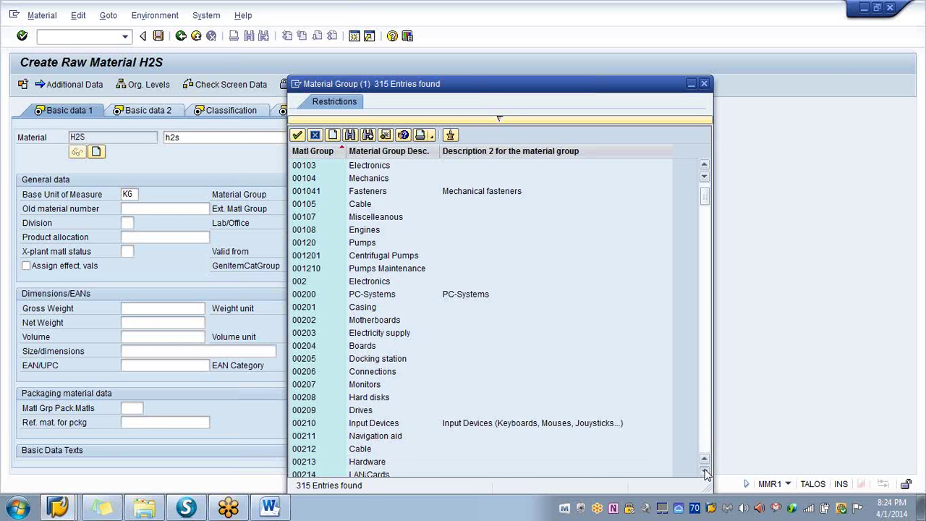
{"action": "left_click", "coordinate": [705, 470]}
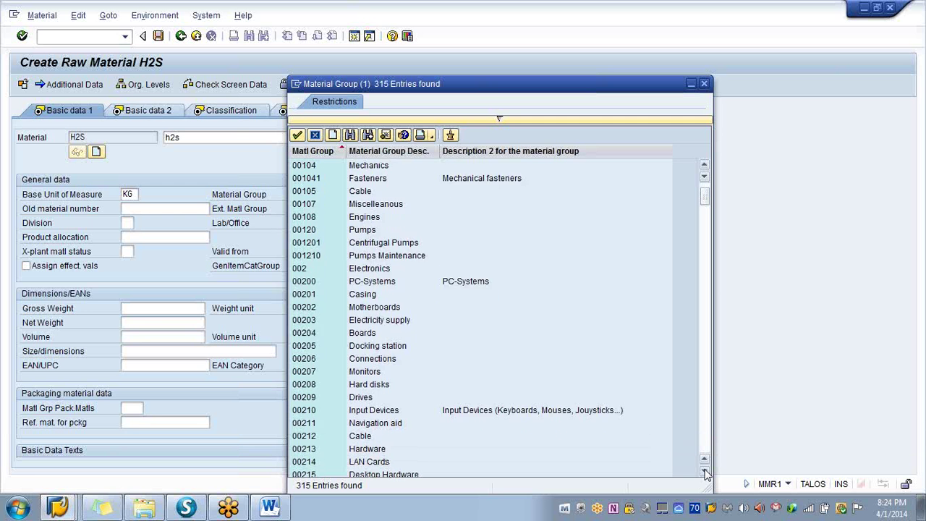
{"action": "left_click", "coordinate": [706, 470]}
{"action": "left_click", "coordinate": [705, 470]}
{"action": "left_click", "coordinate": [705, 470]}
{"action": "left_click", "coordinate": [705, 471]}
{"action": "double_click", "coordinate": [706, 471]}
{"action": "left_click", "coordinate": [705, 470]}
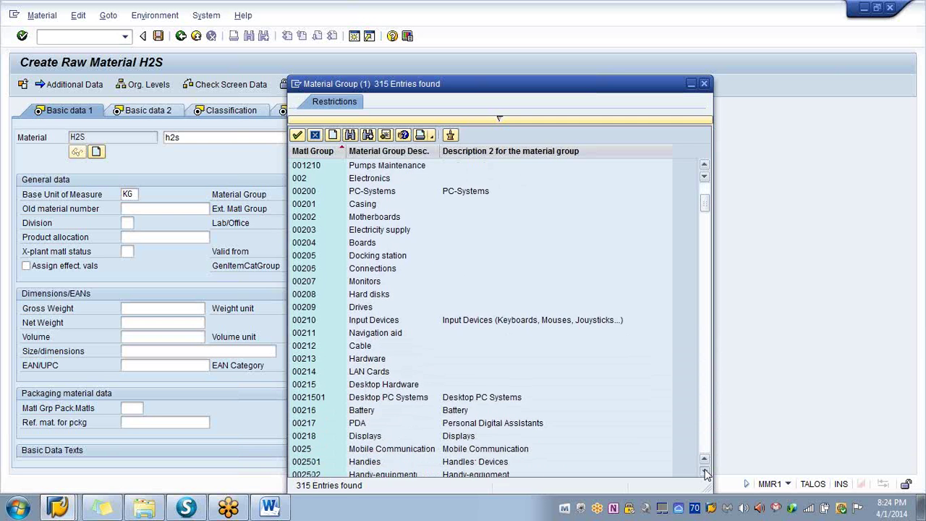
{"action": "double_click", "coordinate": [706, 471]}
{"action": "left_click", "coordinate": [706, 470]}
{"action": "left_click", "coordinate": [705, 471]}
{"action": "double_click", "coordinate": [705, 470]}
{"action": "left_click", "coordinate": [706, 470]}
{"action": "double_click", "coordinate": [706, 470]}
{"action": "left_click", "coordinate": [705, 471]}
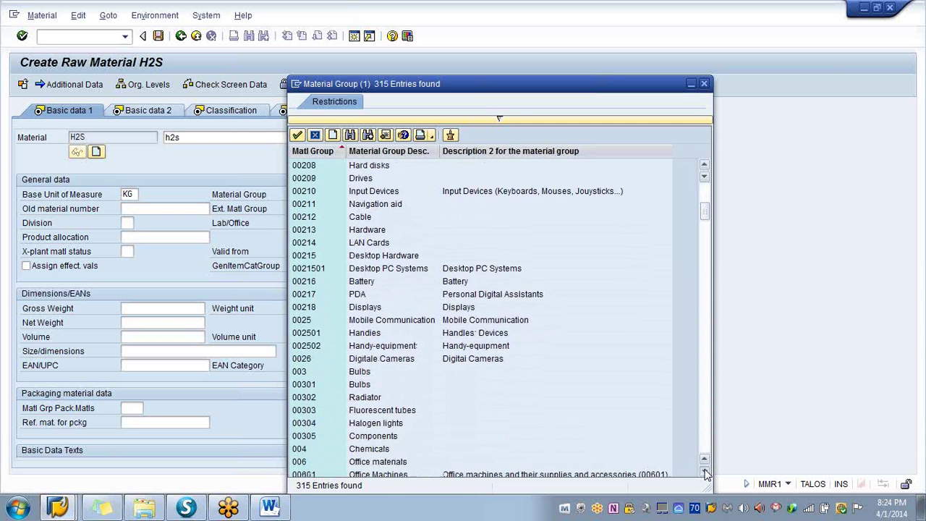
{"action": "double_click", "coordinate": [706, 471]}
{"action": "left_click", "coordinate": [705, 470]}
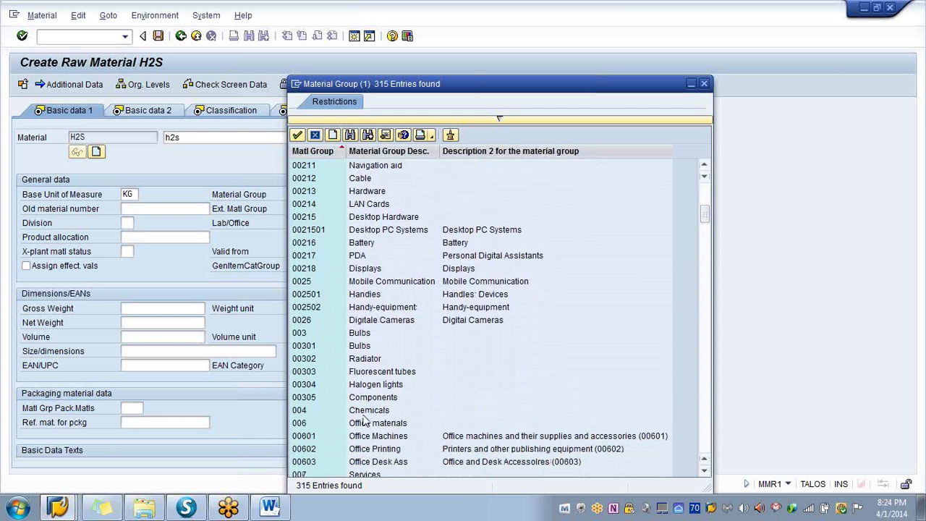
{"action": "double_click", "coordinate": [365, 410]}
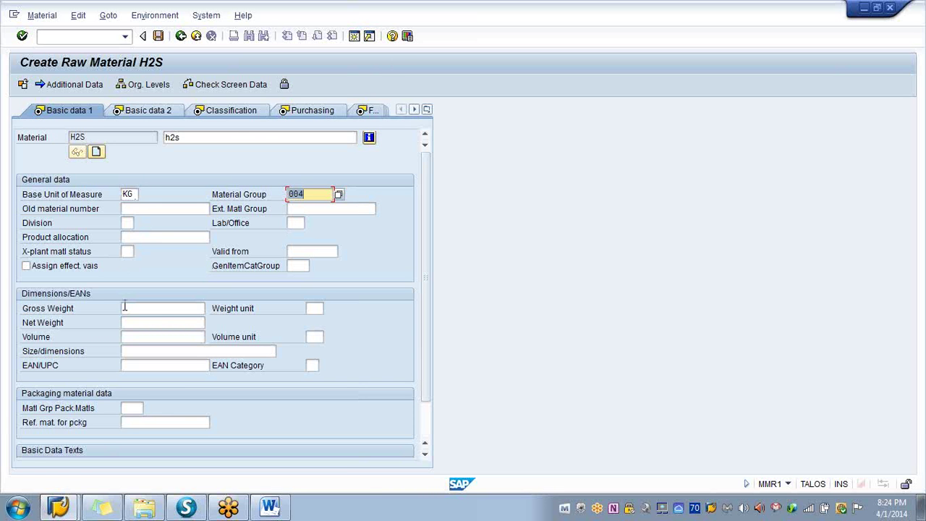
- Clear the material's base unit of measure and re-enter it as KG
{"action": "left_click", "coordinate": [137, 194]}
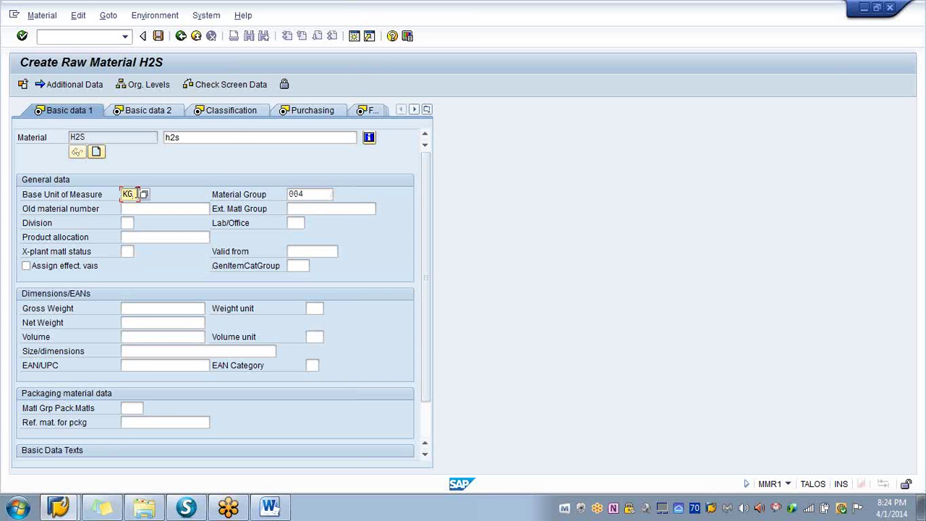
{"action": "key", "text": "BackSpace"}
{"action": "key", "text": "BackSpace"}
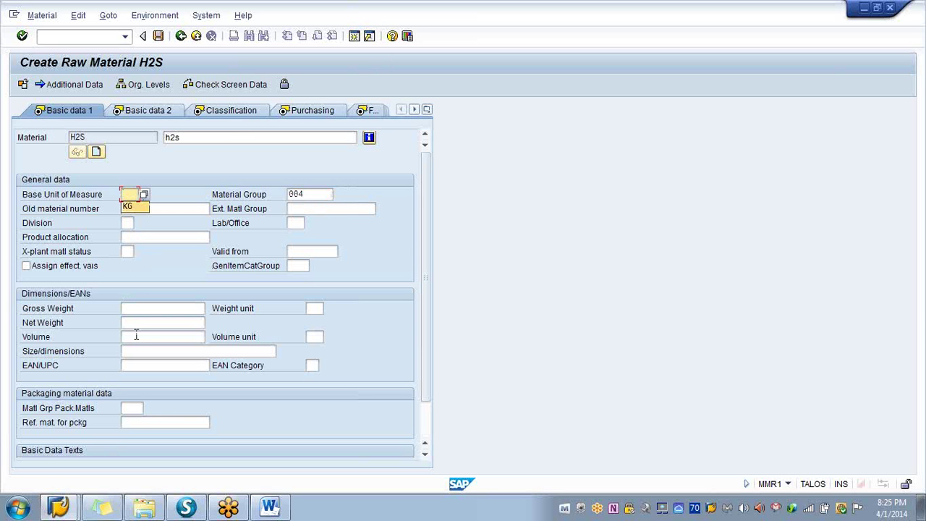
{"action": "left_click", "coordinate": [145, 308]}
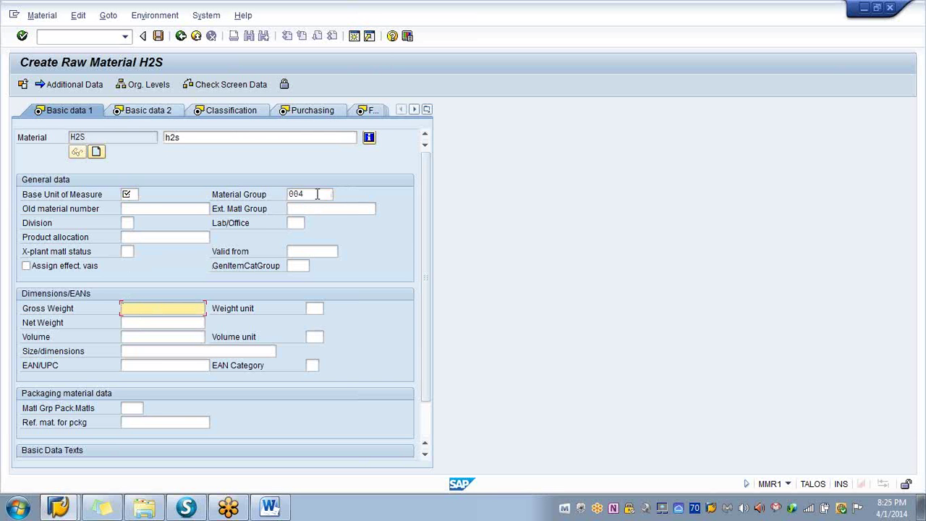
{"action": "left_click", "coordinate": [126, 194]}
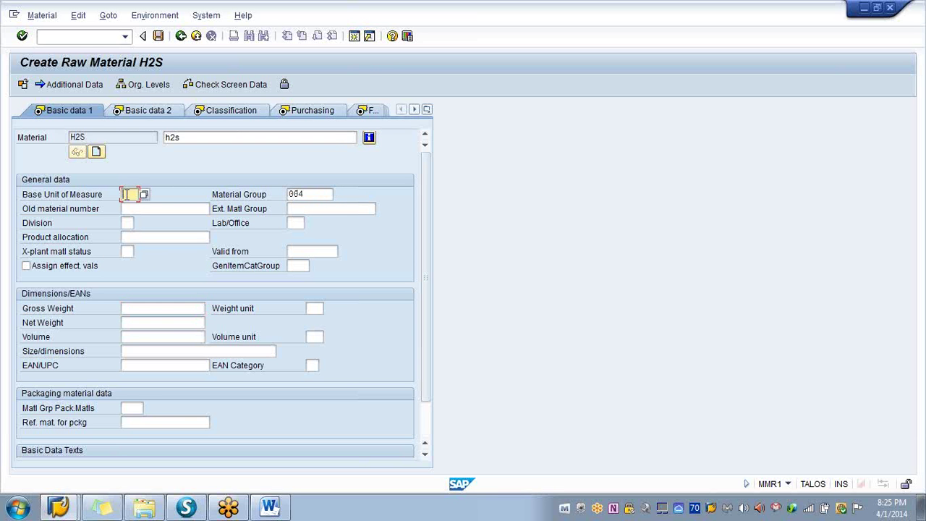
{"action": "type", "text": "kg"}
{"action": "left_click", "coordinate": [128, 208]}
- Review the list of all views available for the material
{"action": "left_click", "coordinate": [427, 110]}
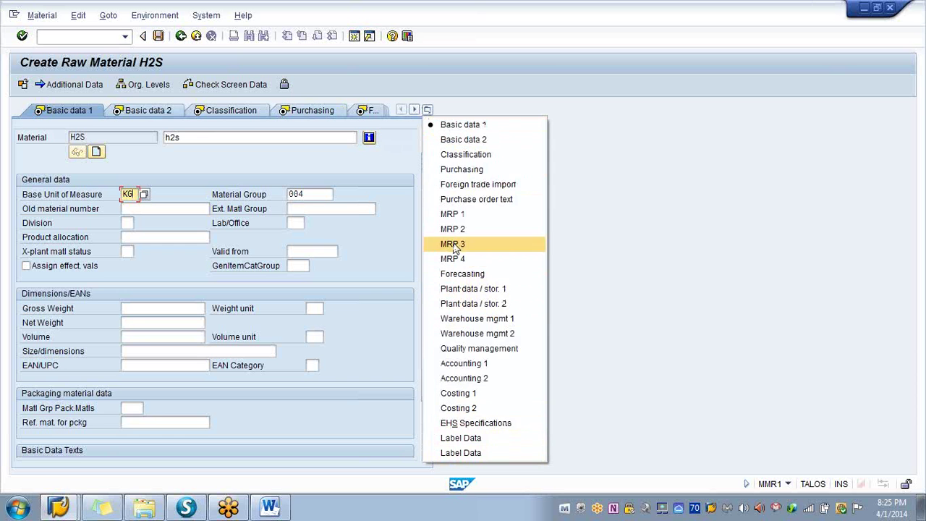
{"action": "left_click", "coordinate": [427, 110]}
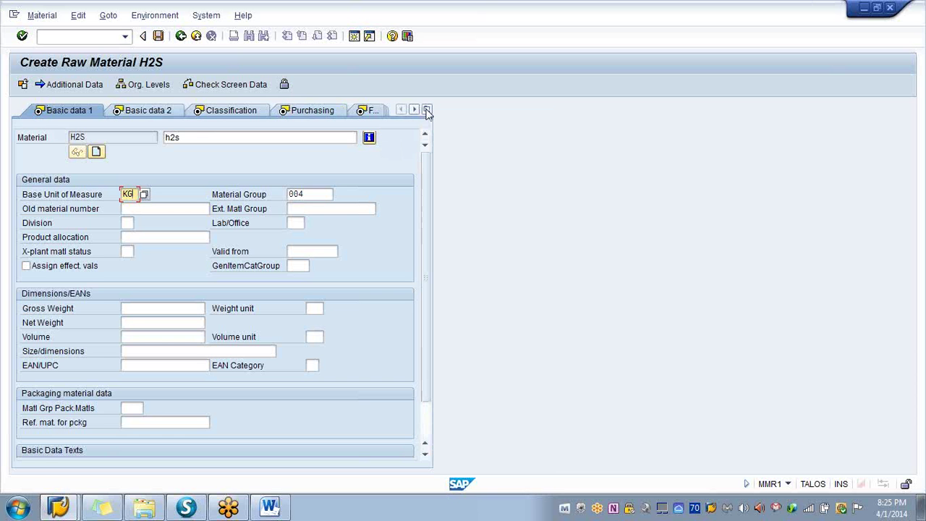
{"action": "left_click", "coordinate": [427, 111]}
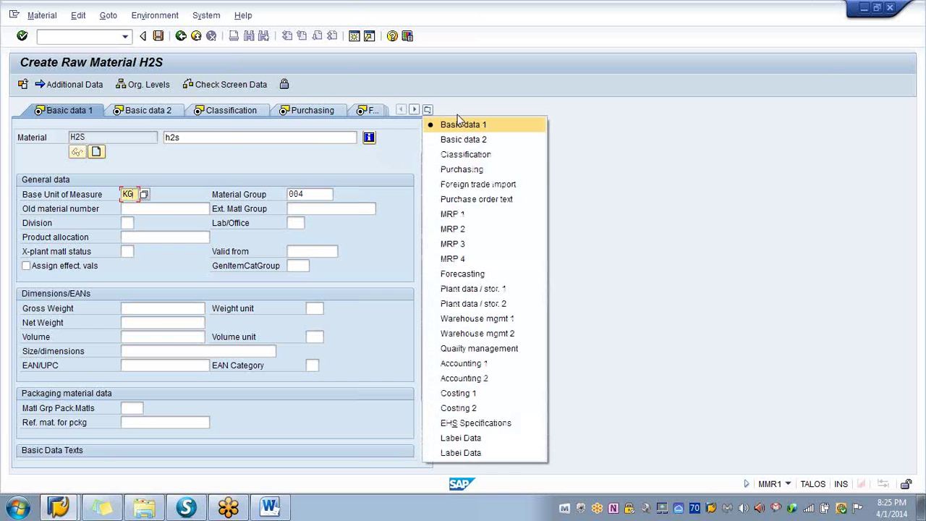
{"action": "left_click", "coordinate": [458, 113]}
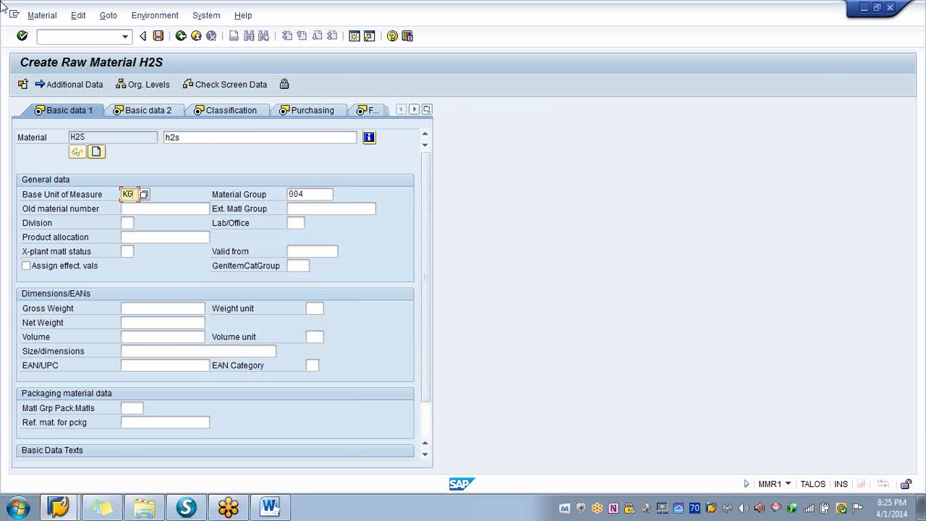
- Continue past Basic data 2 and dismiss the class type selection to reach the Purchasing view
{"action": "left_click", "coordinate": [22, 37]}
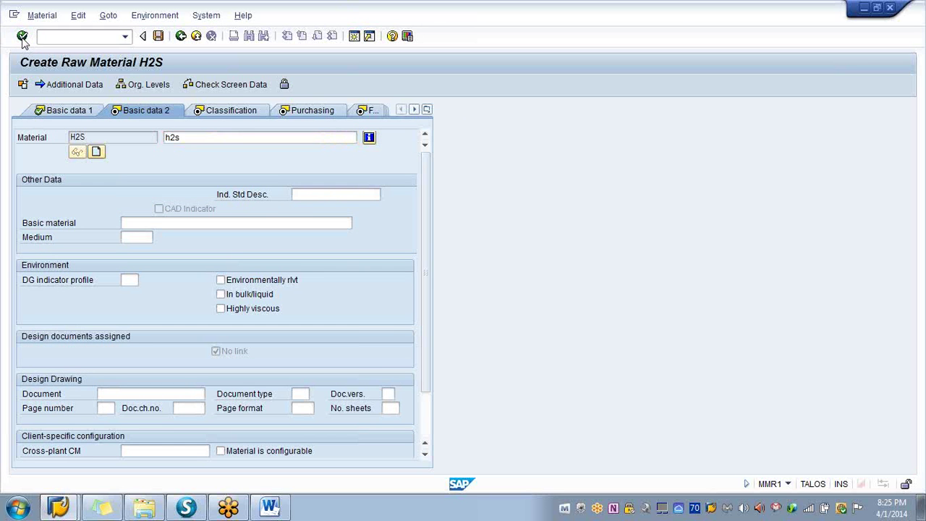
{"action": "left_click", "coordinate": [22, 36]}
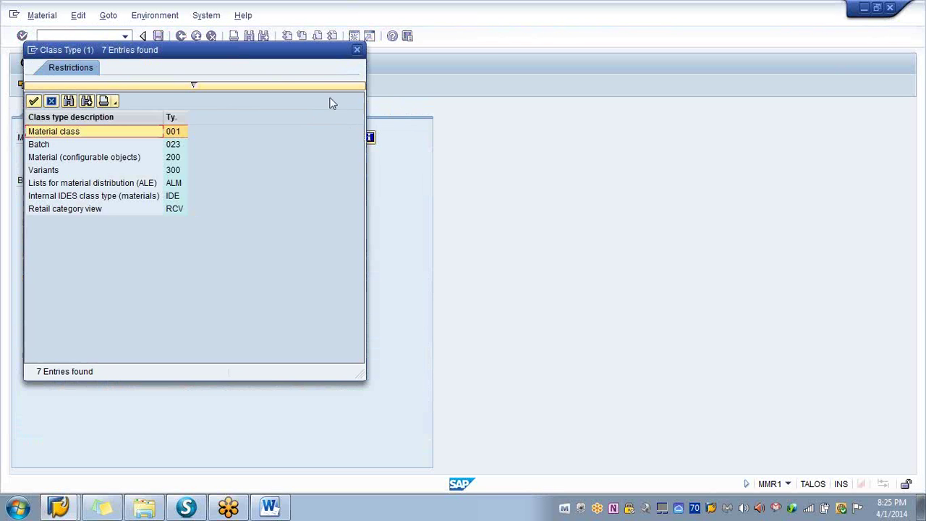
{"action": "left_click", "coordinate": [356, 51]}
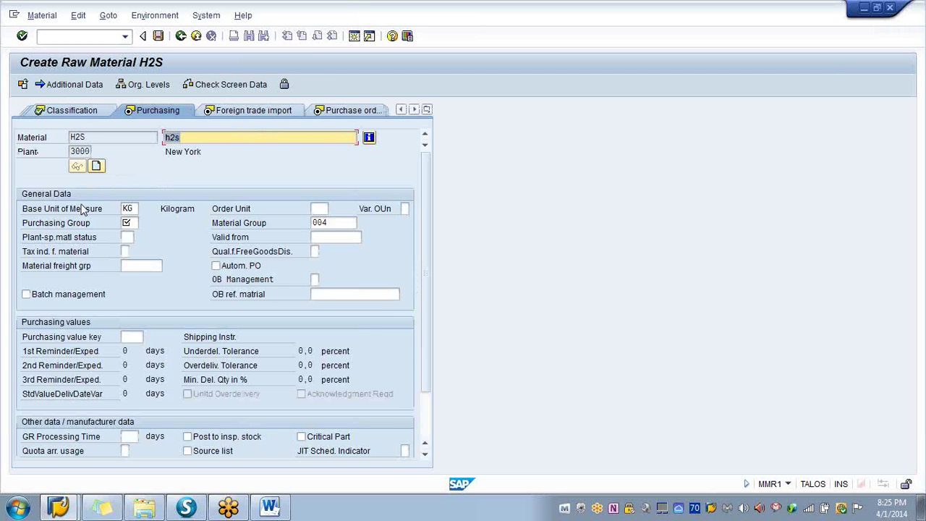
- Set the purchasing group to 003 (IDES USA), chosen from the list of purchasing groups
{"action": "left_click", "coordinate": [74, 110]}
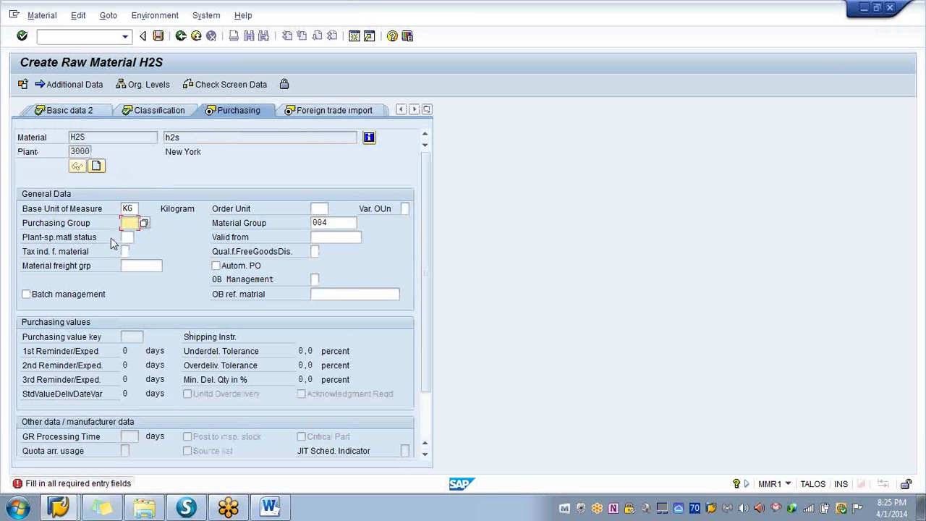
{"action": "left_click", "coordinate": [144, 225]}
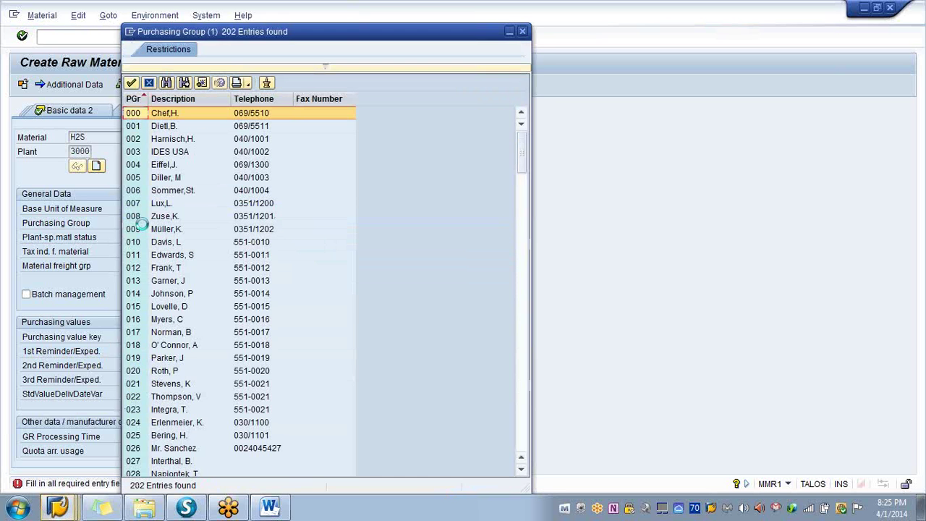
{"action": "left_click", "coordinate": [136, 154]}
{"action": "left_click", "coordinate": [136, 154]}
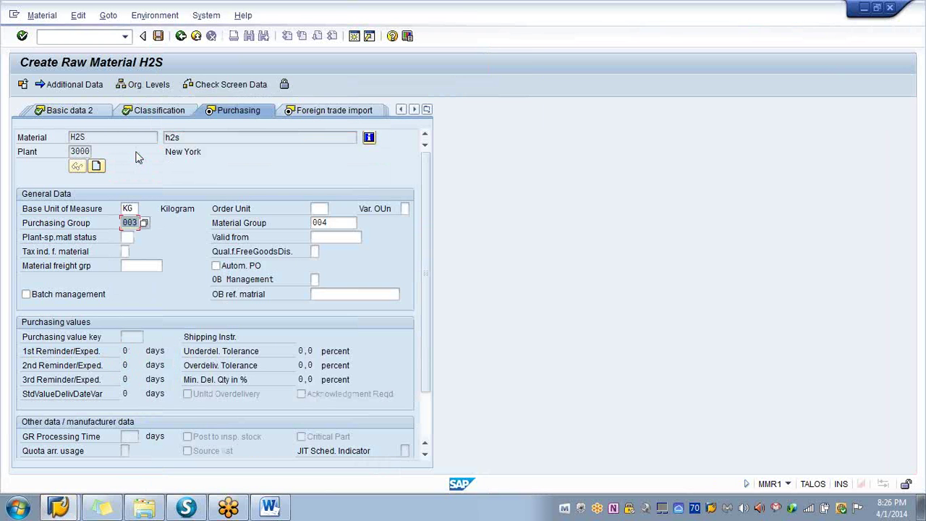
- Choose class type 023 (Batch) for the material's classification and continue to the Purchasing view without assigning a class
{"action": "left_click", "coordinate": [22, 36]}
{"action": "left_click", "coordinate": [22, 36]}
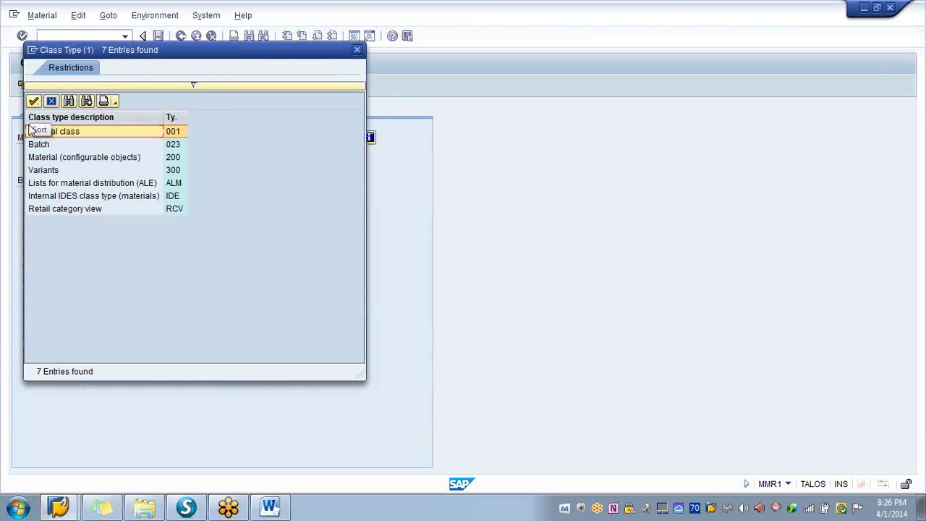
{"action": "double_click", "coordinate": [35, 145]}
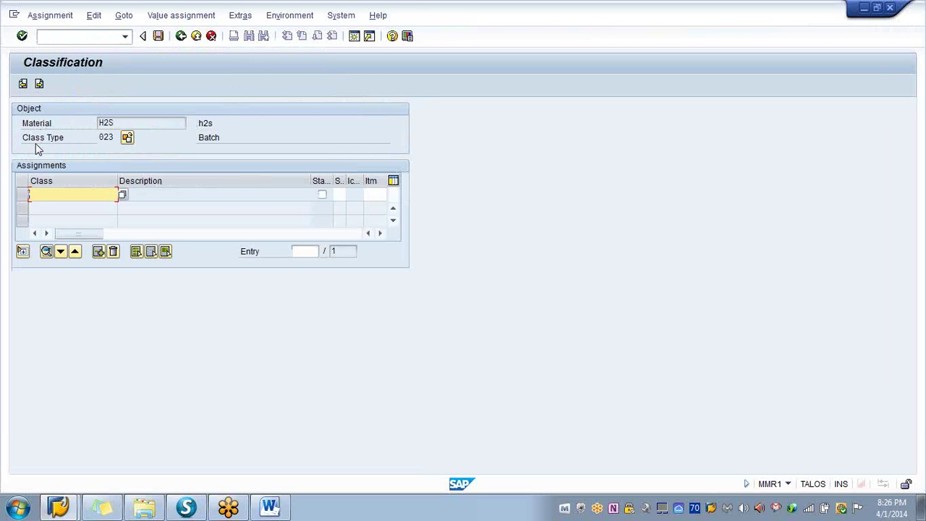
{"action": "left_click", "coordinate": [23, 40]}
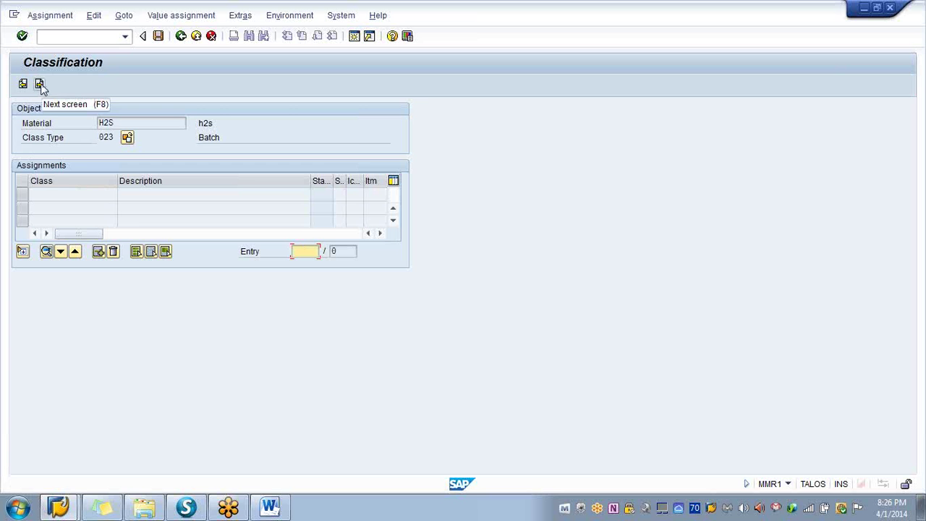
{"action": "left_click", "coordinate": [39, 84]}
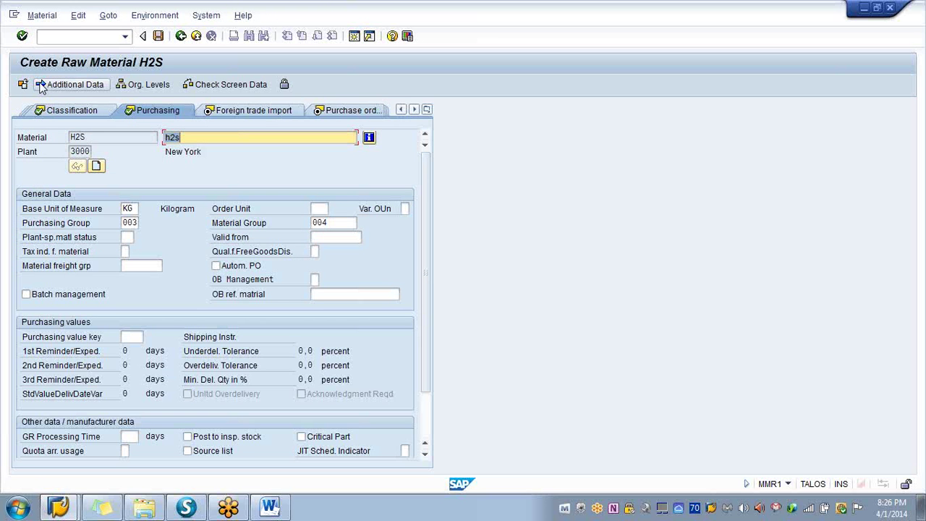
- Continue past the foreign trade and purchase order text views to MRP 1 and set the MRP type to PD (MRP)
{"action": "left_click", "coordinate": [21, 37]}
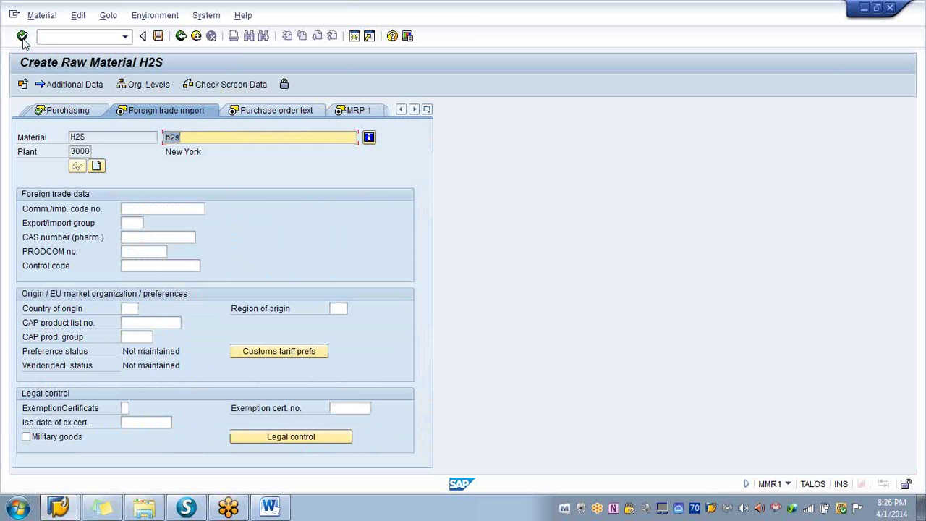
{"action": "left_click", "coordinate": [22, 36]}
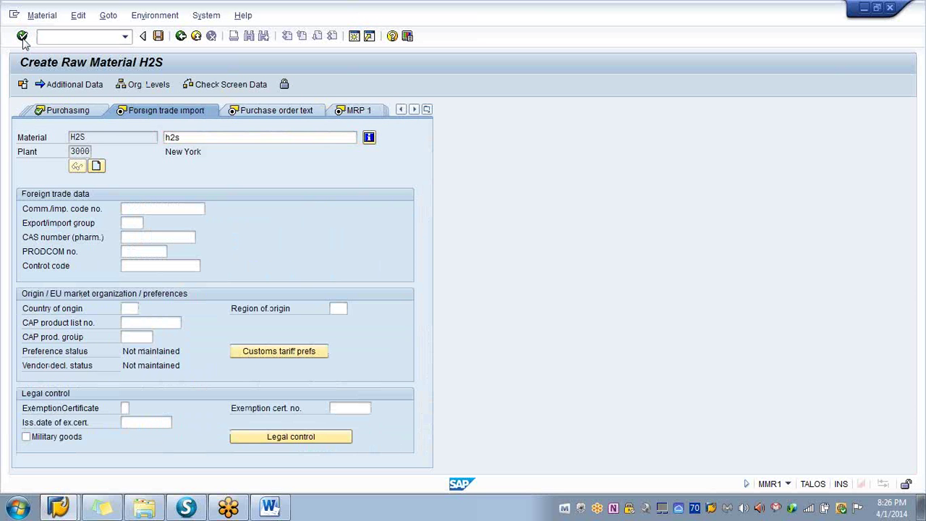
{"action": "left_click", "coordinate": [21, 37]}
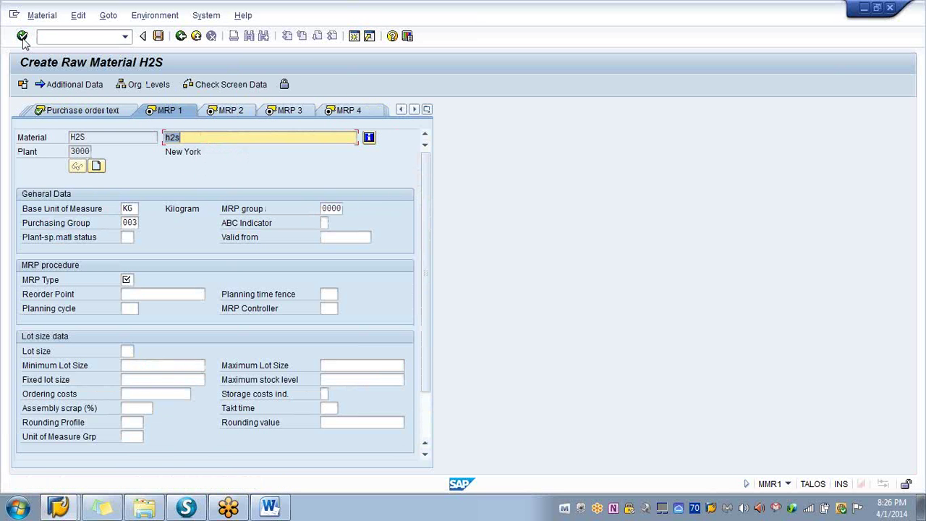
{"action": "left_click", "coordinate": [131, 279]}
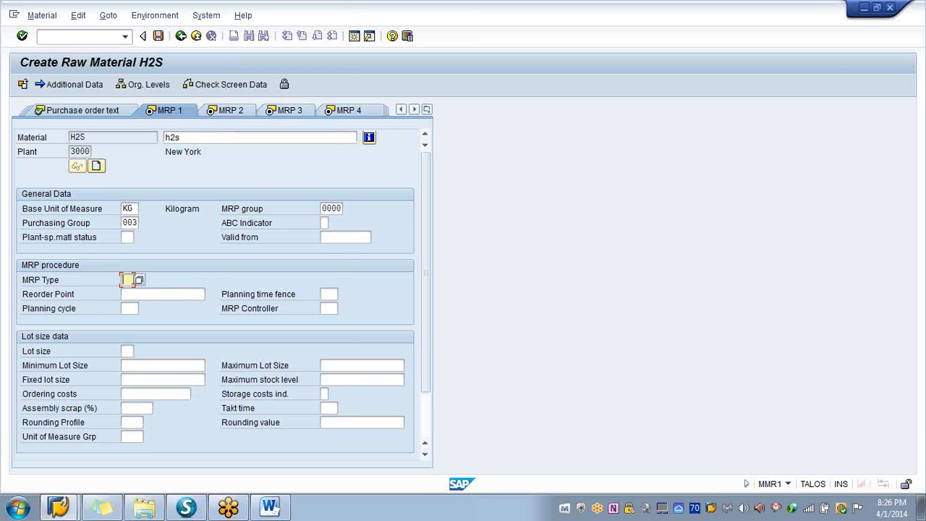
{"action": "left_click", "coordinate": [139, 280]}
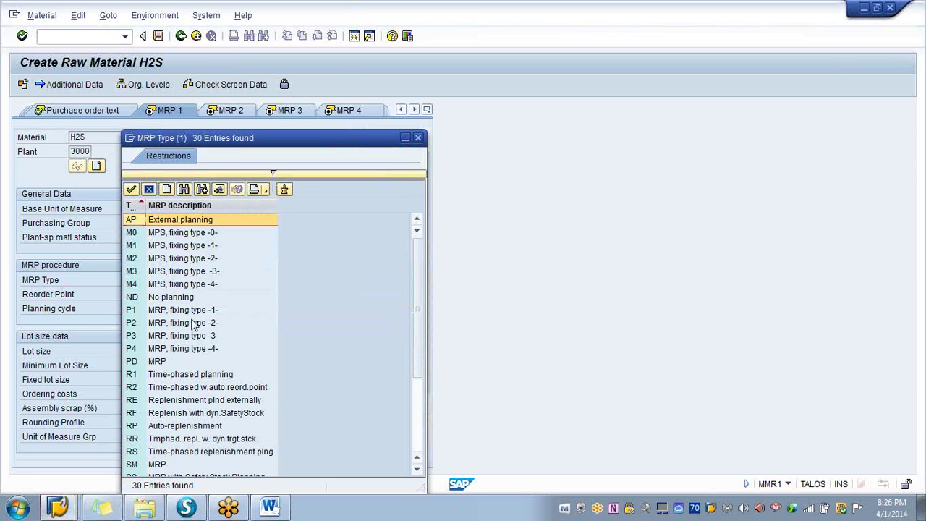
{"action": "double_click", "coordinate": [148, 363]}
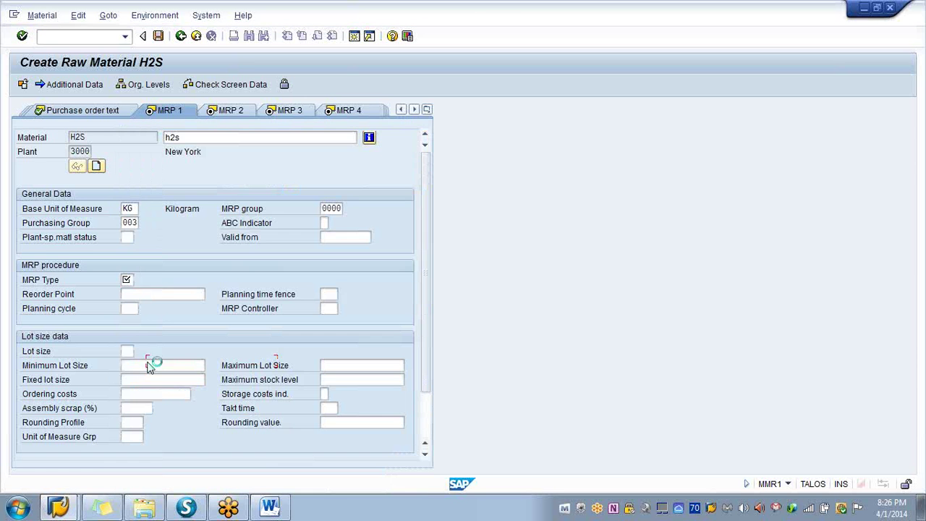
{"action": "left_click", "coordinate": [152, 365]}
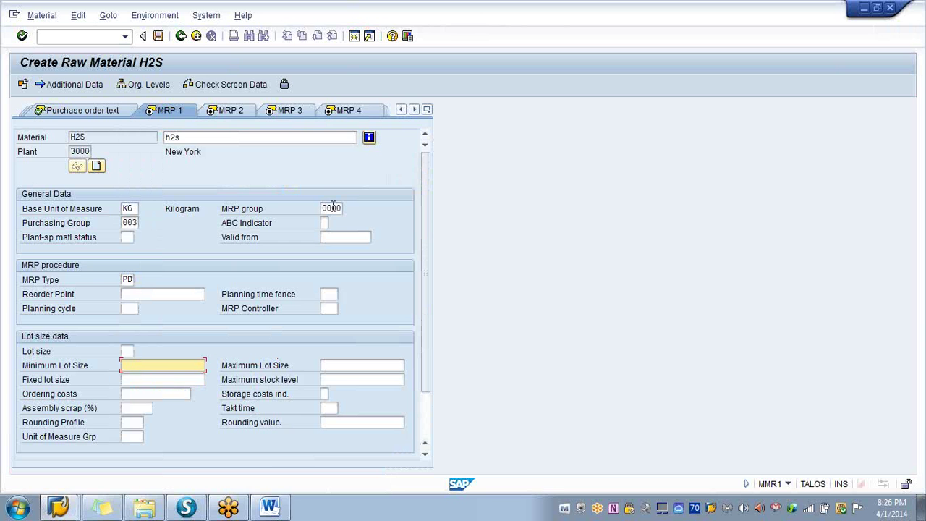
- Set the MRP group to 0010 (Make-to-stock production) and validate the MRP 1 entries
{"action": "left_click", "coordinate": [332, 207]}
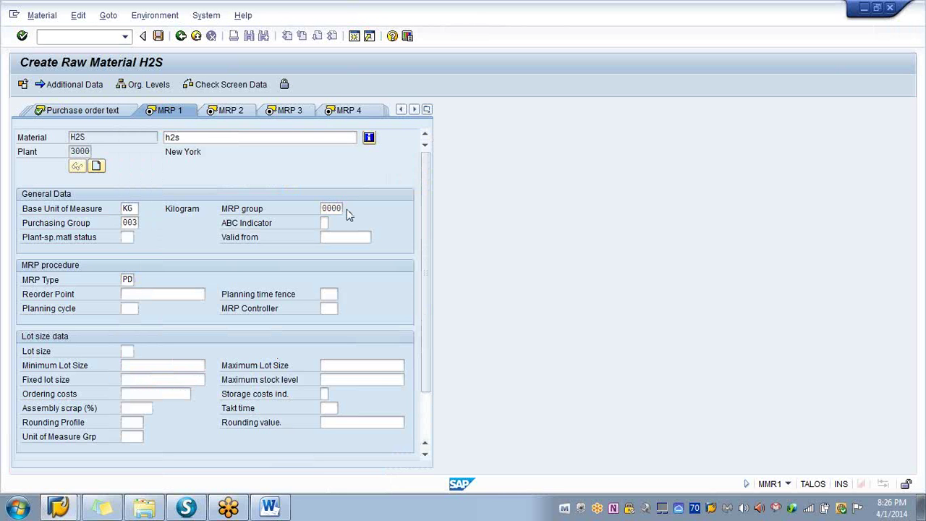
{"action": "left_click", "coordinate": [346, 209]}
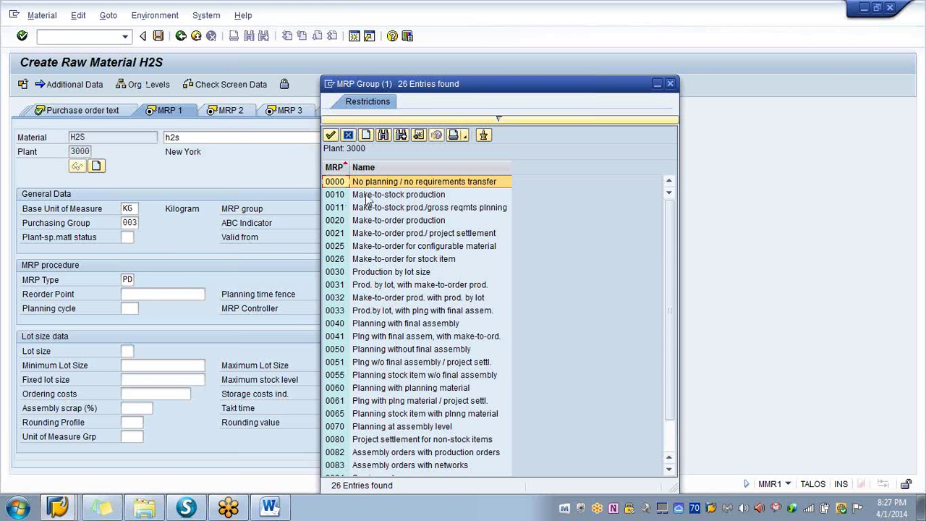
{"action": "double_click", "coordinate": [368, 195]}
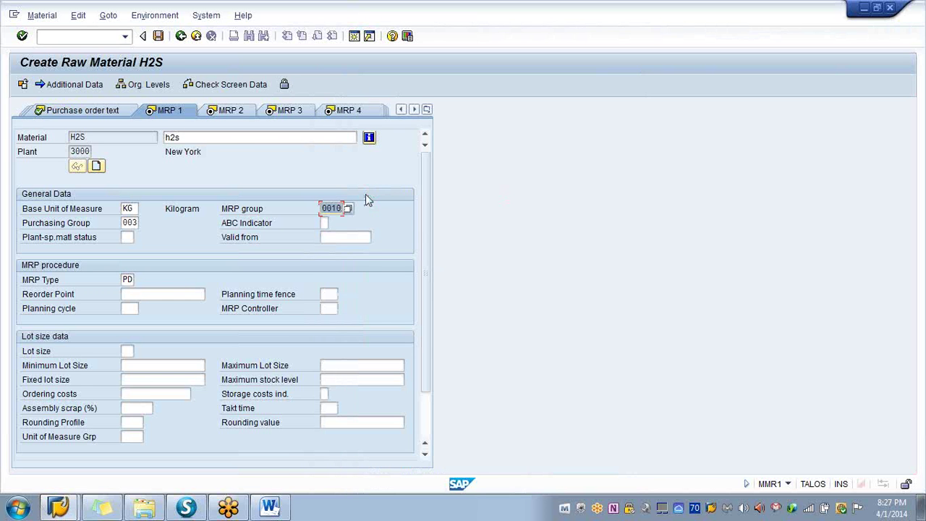
{"action": "left_click", "coordinate": [22, 38]}
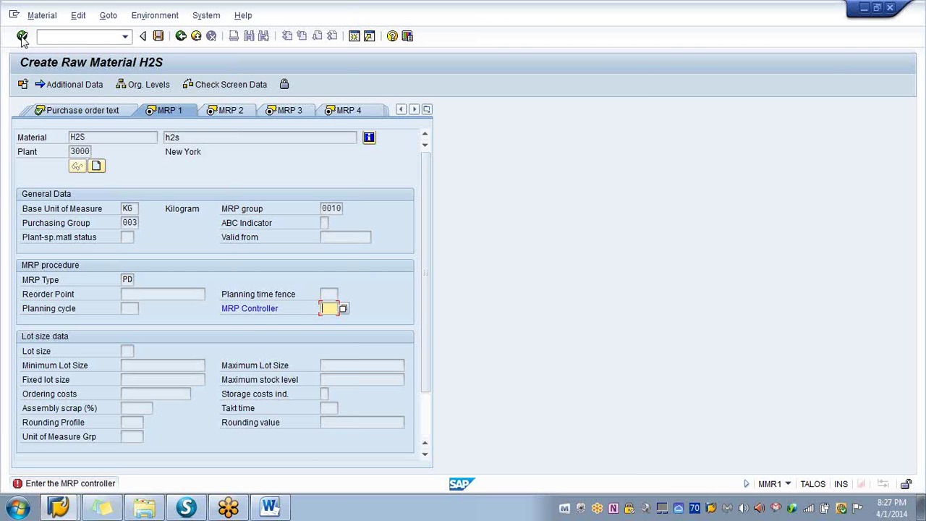
- Set the MRP controller to 001, chosen from the controllers of plant 3000, and confirm it
{"action": "left_click", "coordinate": [345, 309]}
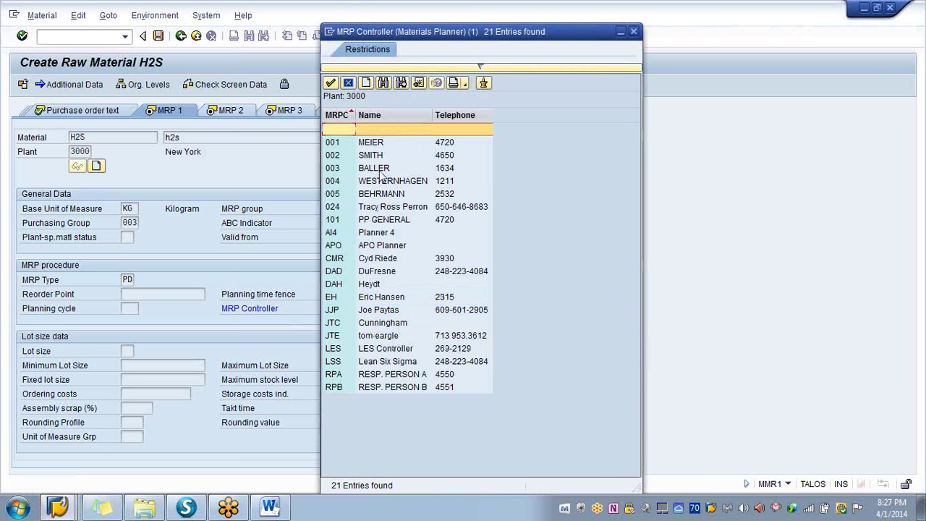
{"action": "left_click", "coordinate": [373, 144]}
{"action": "double_click", "coordinate": [374, 144]}
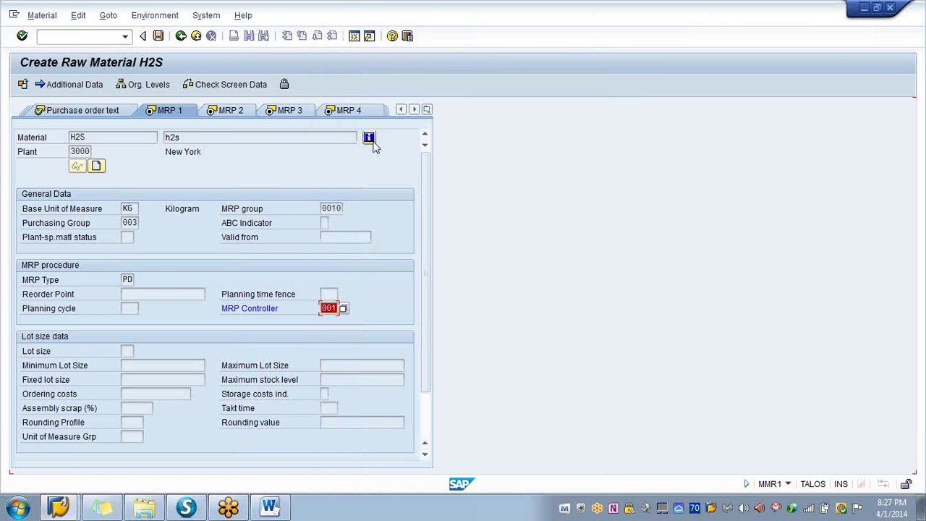
{"action": "left_click", "coordinate": [22, 36]}
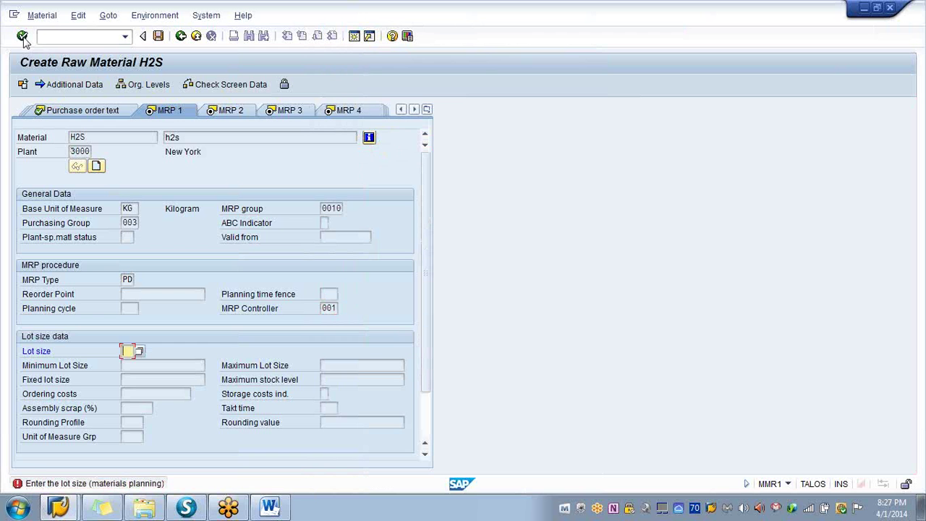
- Set the material's lot size to EX (Lot-for-lot order quantity)
{"action": "left_click", "coordinate": [138, 351]}
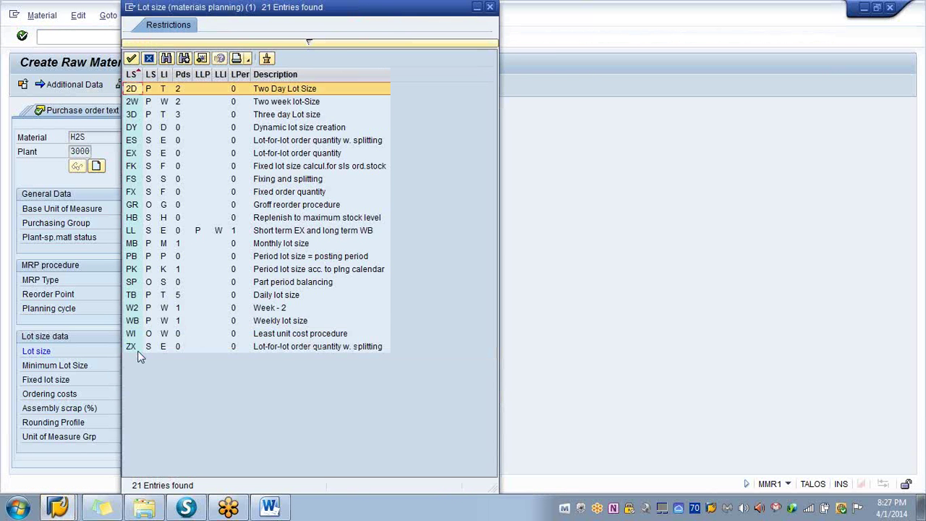
{"action": "left_click", "coordinate": [131, 156]}
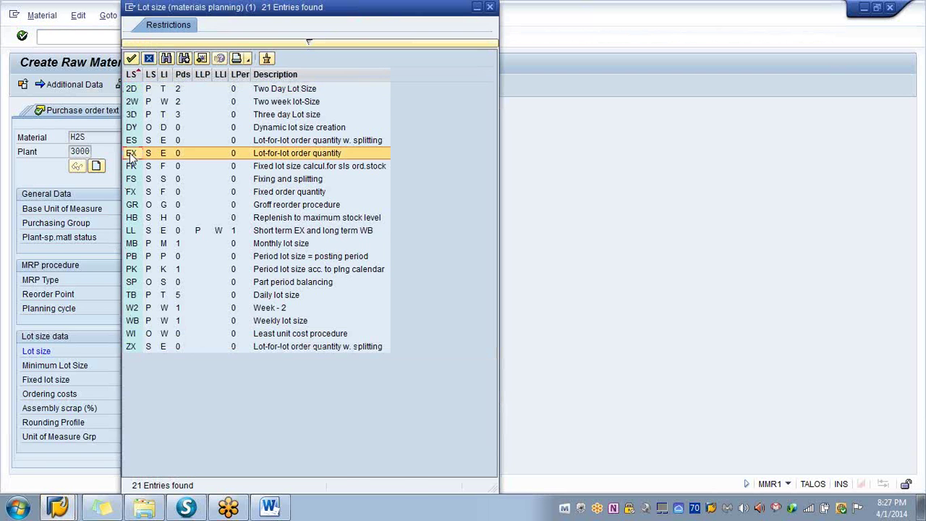
{"action": "double_click", "coordinate": [131, 156]}
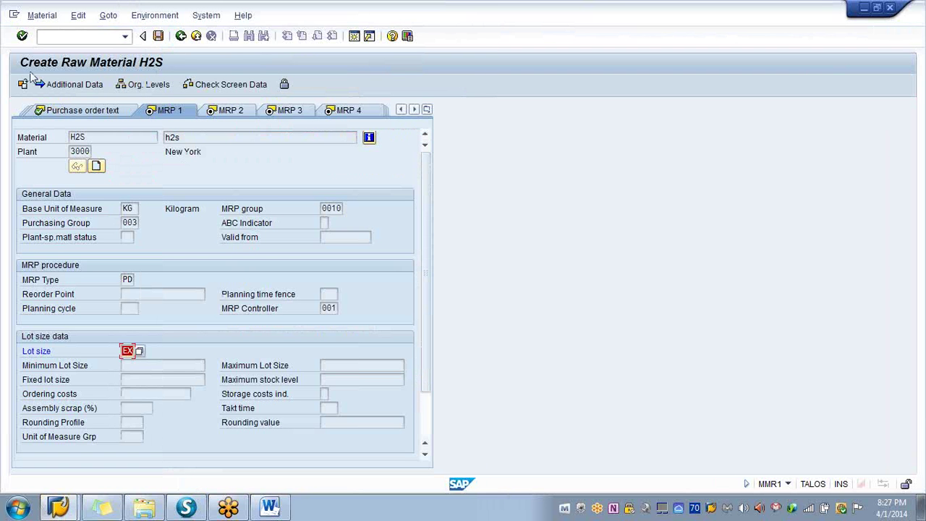
- Continue to MRP 2 and set the planned delivery time to 1 day and the production storage location to 0001 (Warehouse 0001)
{"action": "left_click", "coordinate": [23, 37]}
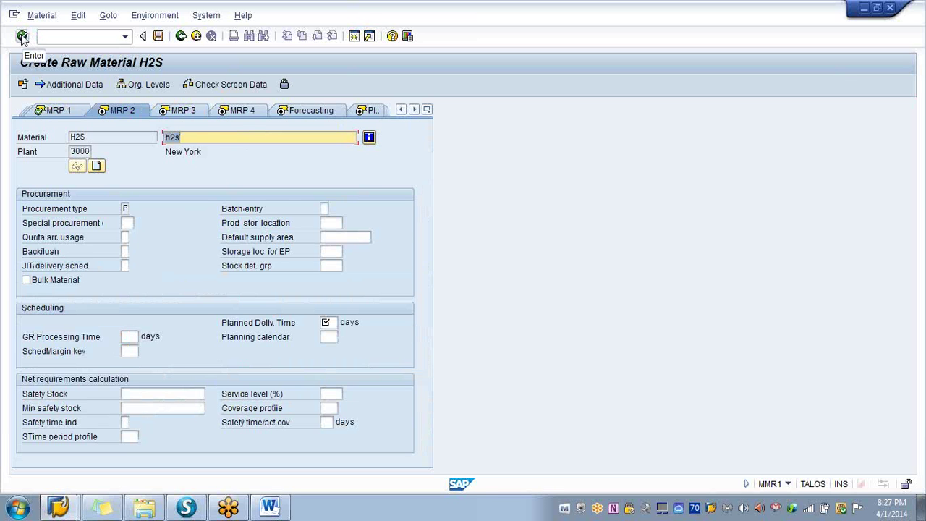
{"action": "left_click", "coordinate": [331, 323]}
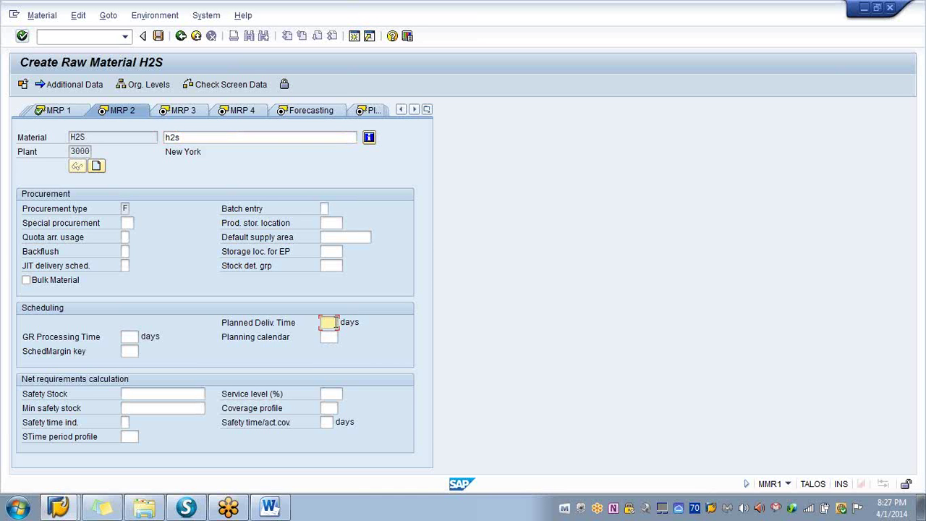
{"action": "type", "text": "1"}
{"action": "left_click", "coordinate": [330, 223]}
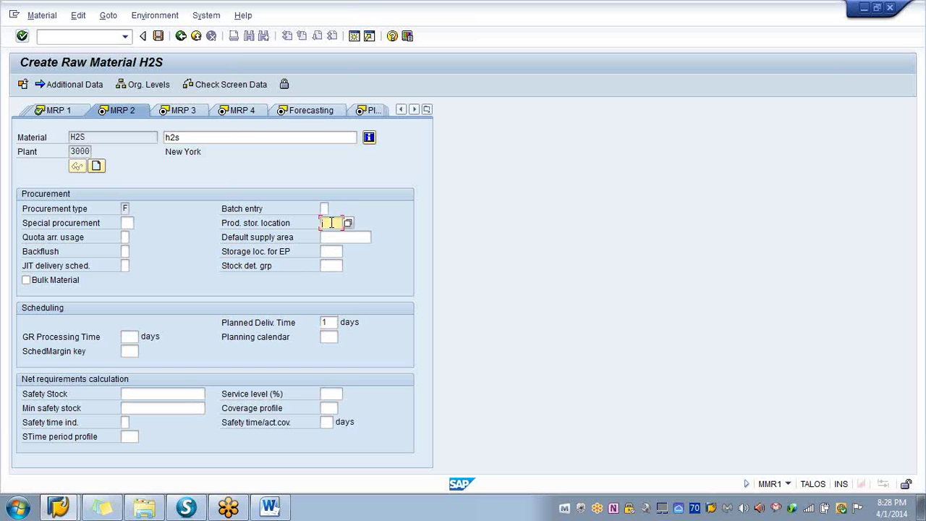
{"action": "left_click", "coordinate": [348, 223]}
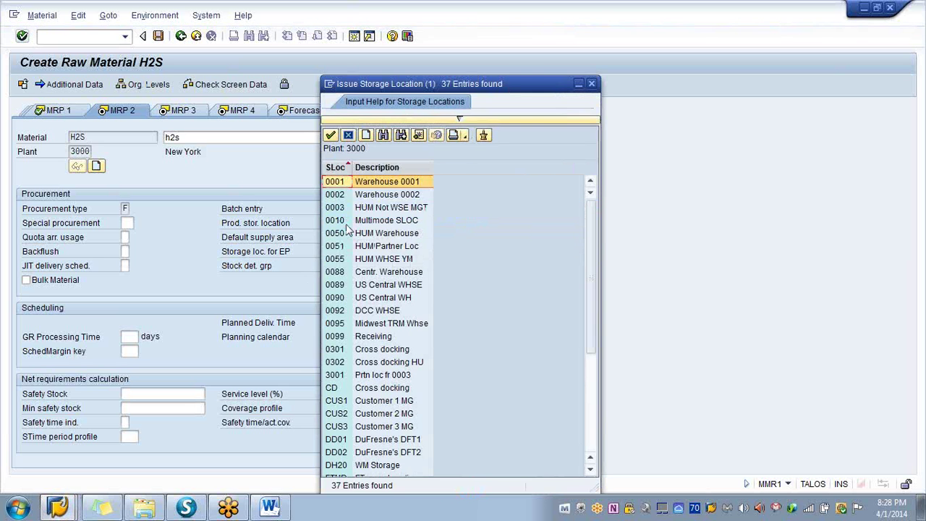
{"action": "double_click", "coordinate": [368, 185]}
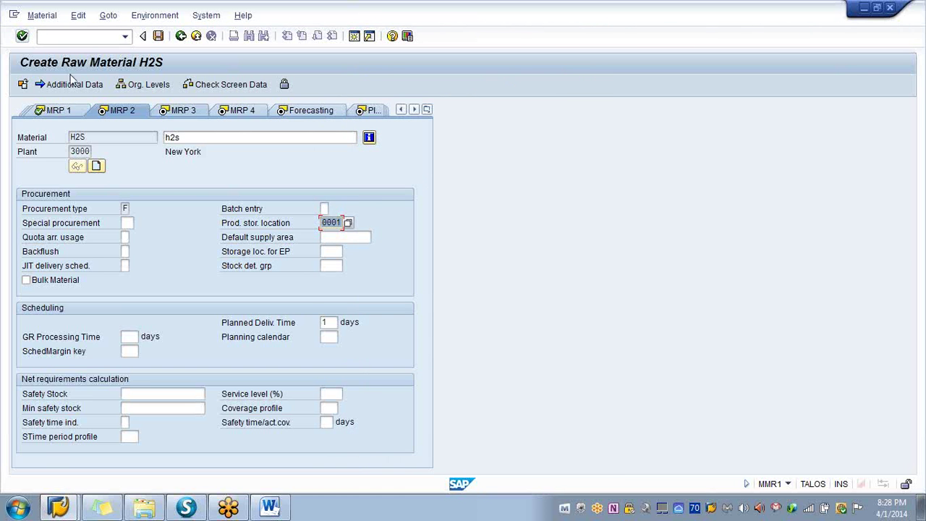
- Validate the MRP 2 entries and set the scheduling margin key to 001 from the keys of plant 3000
{"action": "left_click", "coordinate": [22, 36]}
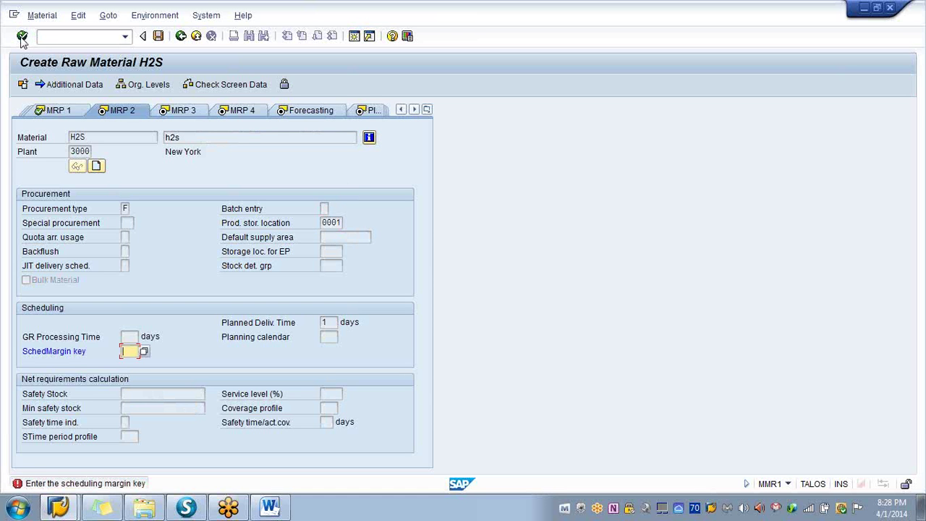
{"action": "left_click", "coordinate": [144, 352]}
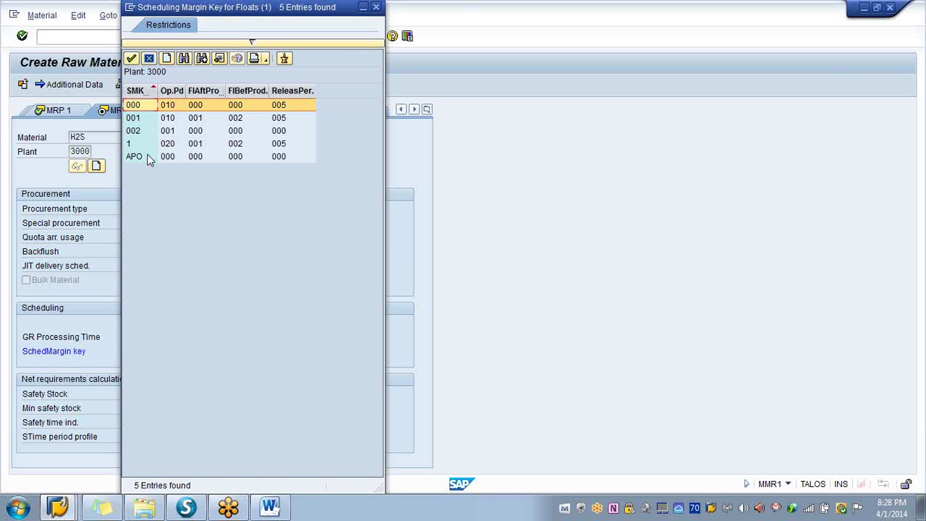
{"action": "double_click", "coordinate": [133, 118]}
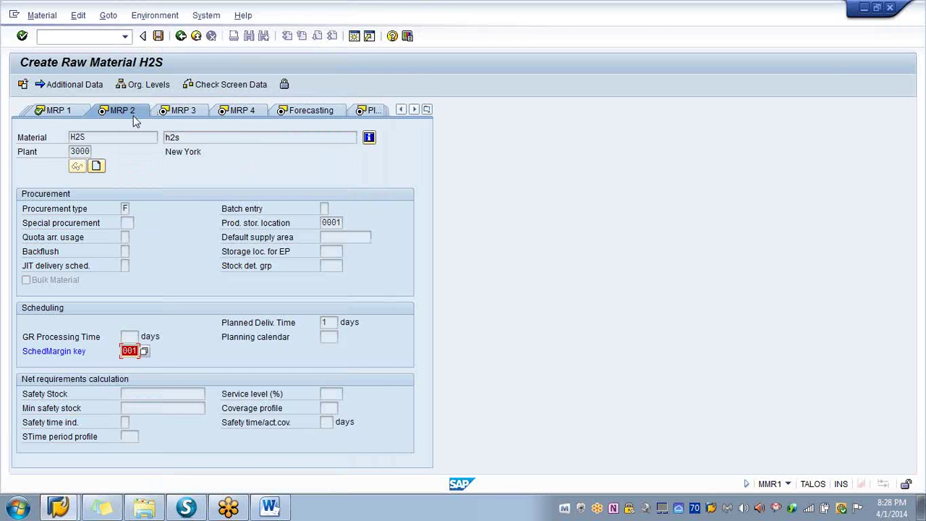
- Confirm MRP 2 to reach MRP 3 and bring up the strategy group selection
{"action": "left_click", "coordinate": [22, 36]}
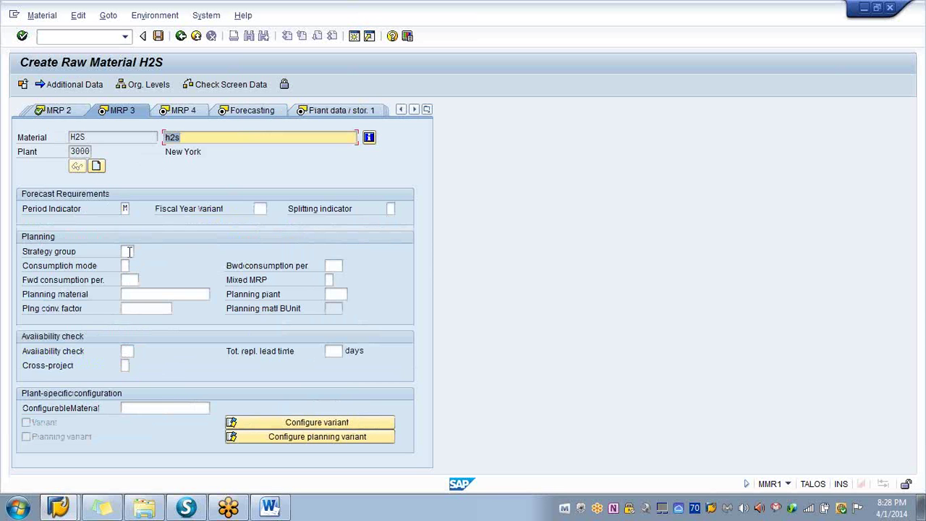
{"action": "left_click", "coordinate": [128, 251]}
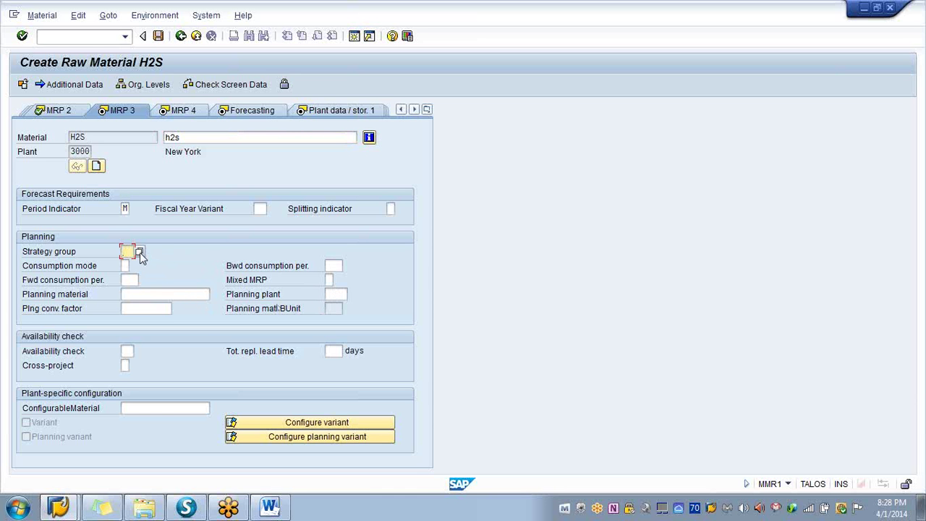
{"action": "left_click", "coordinate": [140, 252]}
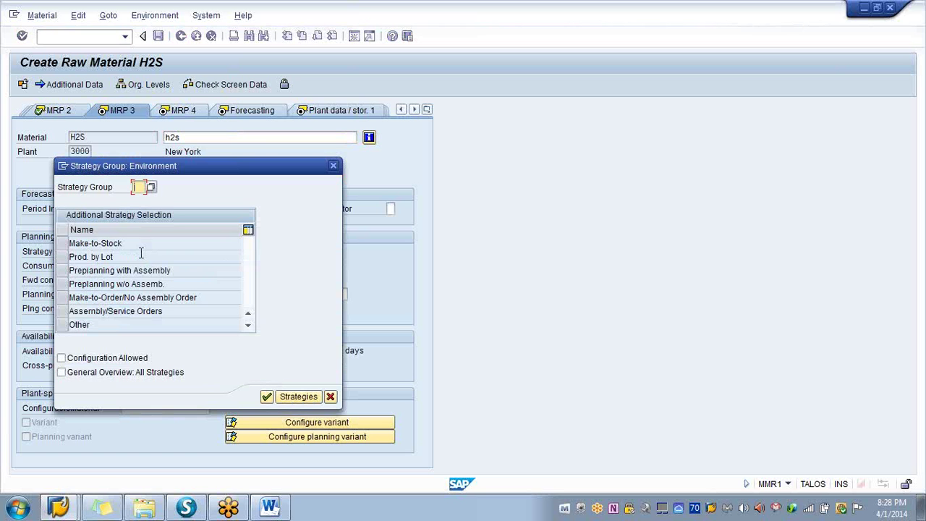
{"action": "double_click", "coordinate": [112, 243]}
{"action": "left_click", "coordinate": [62, 243]}
{"action": "left_click", "coordinate": [142, 185]}
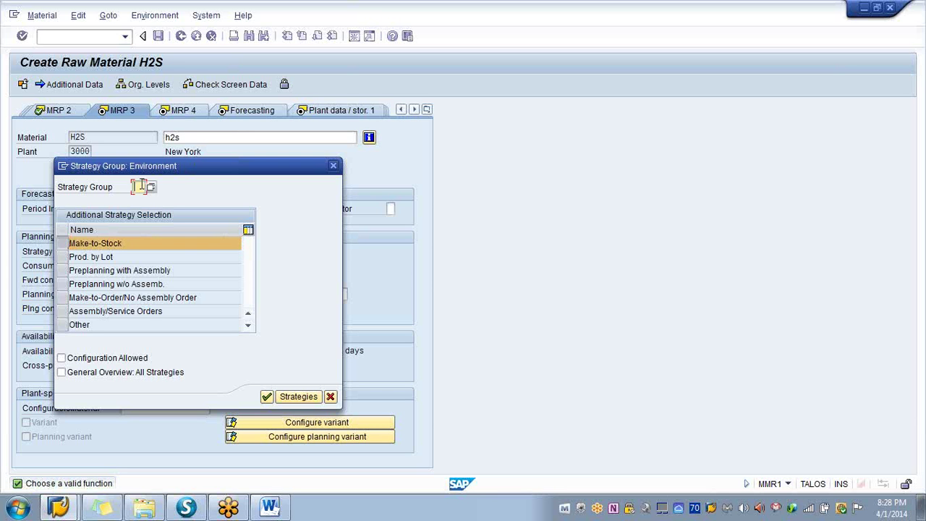
{"action": "left_click", "coordinate": [62, 243]}
{"action": "left_click", "coordinate": [141, 186]}
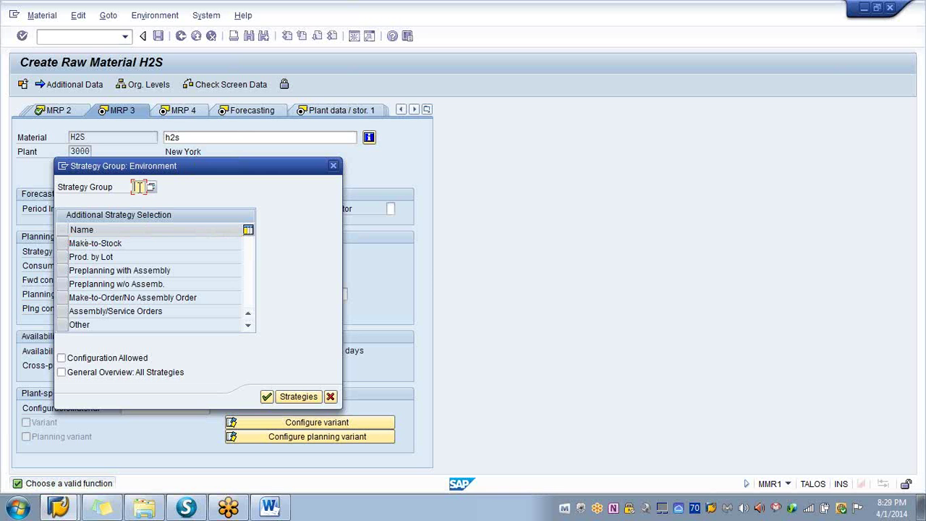
- Set the strategy group to 10 (Make-to-stock production) and confirm the MRP 3 view
{"action": "left_click", "coordinate": [153, 188]}
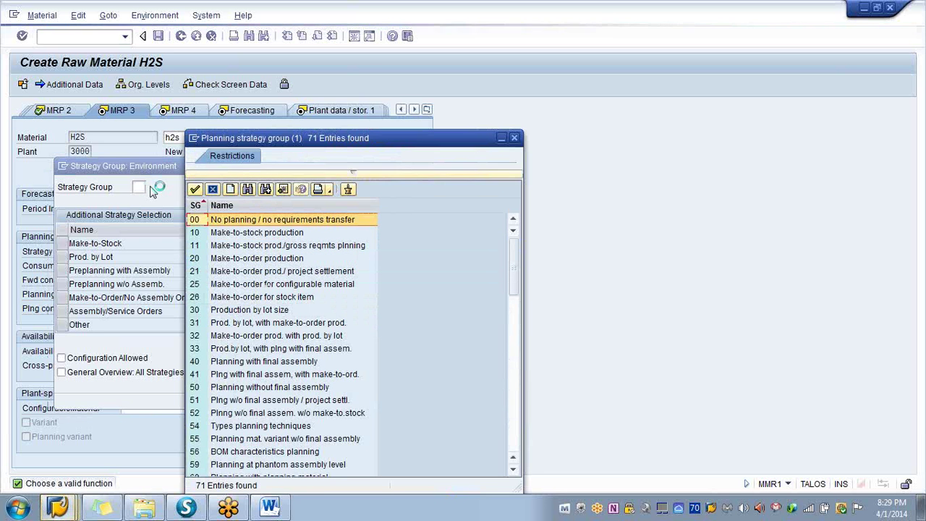
{"action": "double_click", "coordinate": [234, 236]}
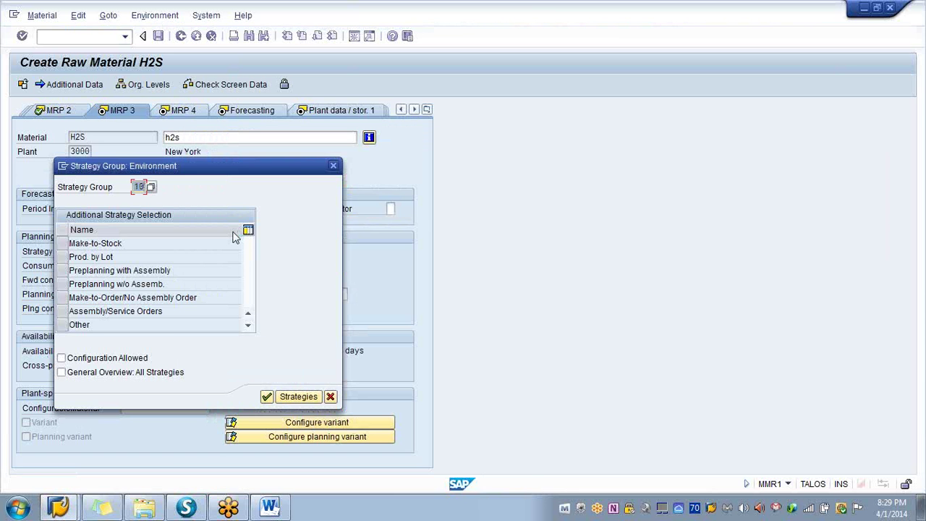
{"action": "left_click", "coordinate": [266, 398]}
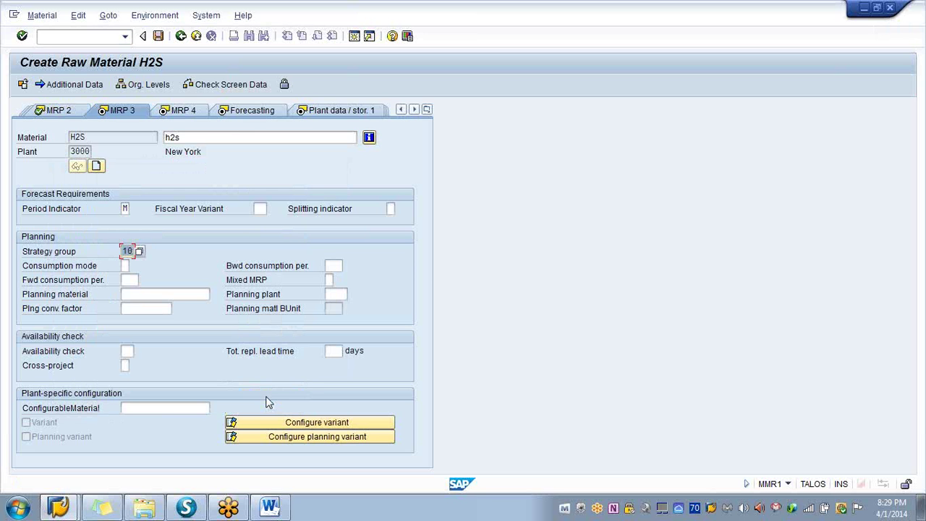
{"action": "left_click", "coordinate": [22, 36]}
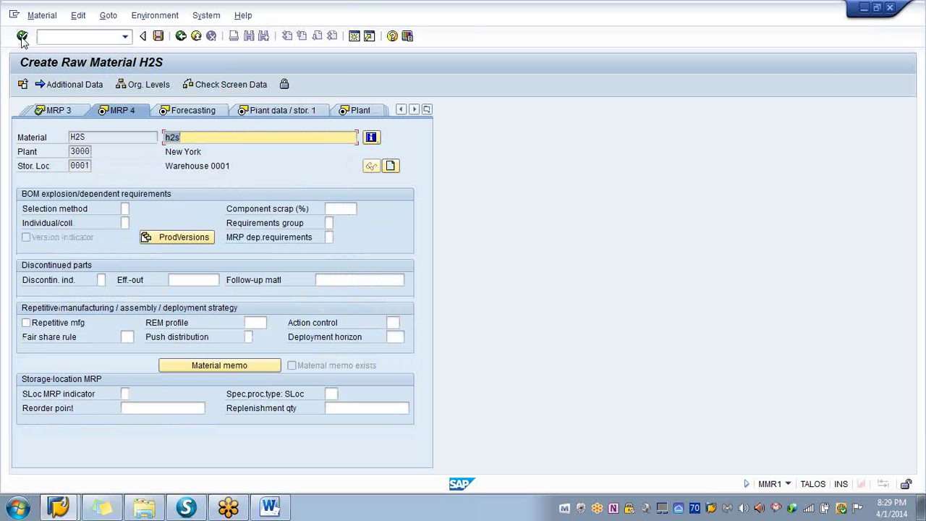
- Continue past MRP 4 to the Forecasting view and set the forecast model to D
{"action": "left_click", "coordinate": [23, 36]}
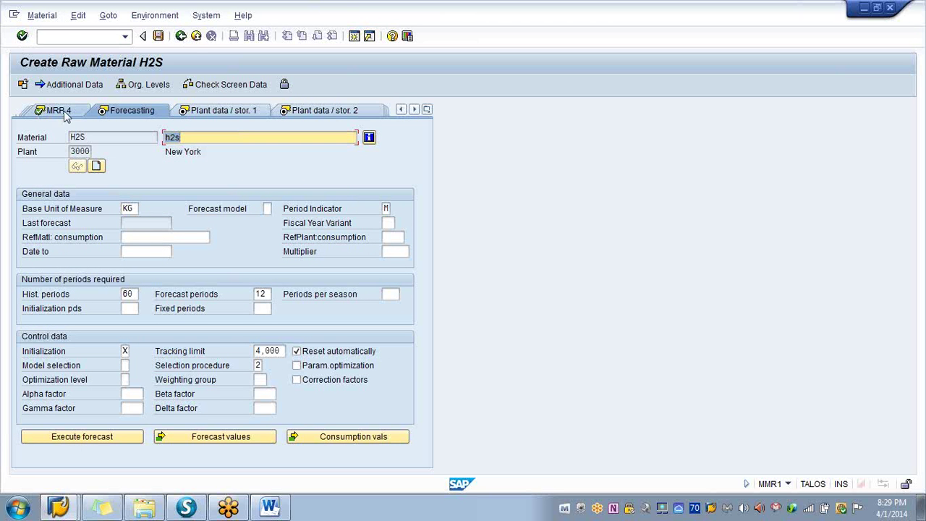
{"action": "key", "text": "Return"}
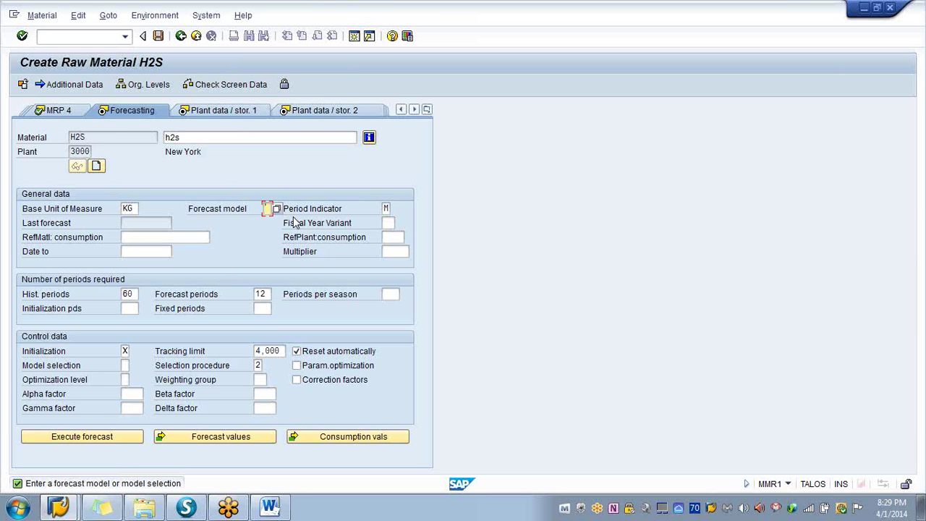
{"action": "type", "text": "d"}
- Return to MRP 4 and set the selection method to 2 (Selection by production version) and Individual/coll. to 2 (Collective requirements only)
{"action": "left_click", "coordinate": [56, 109]}
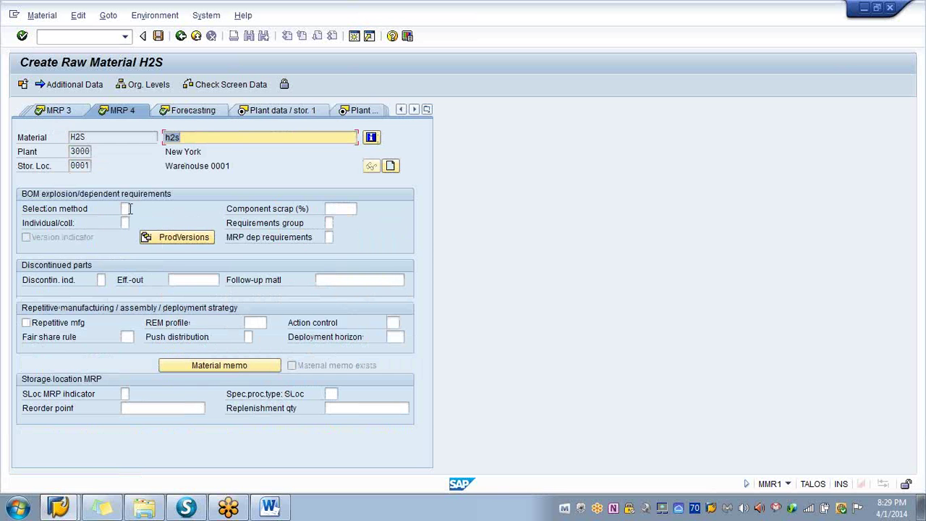
{"action": "left_click", "coordinate": [125, 208]}
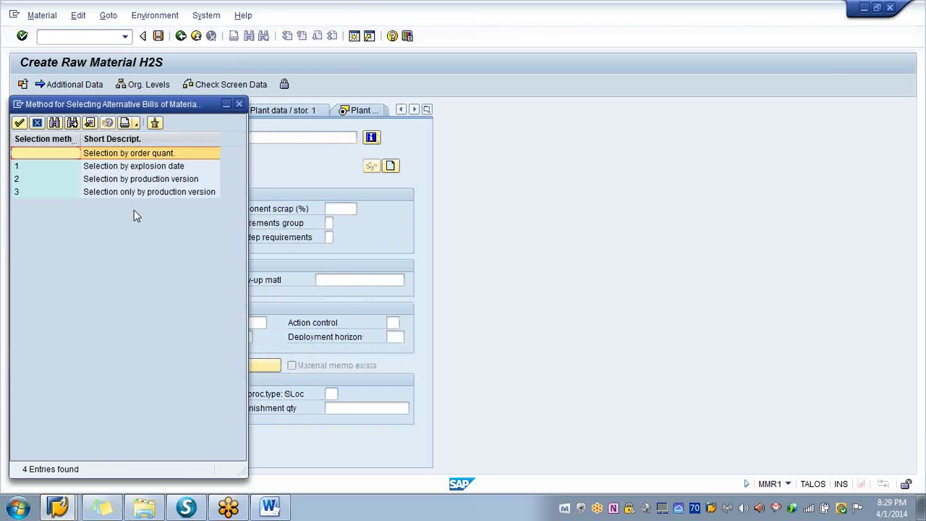
{"action": "double_click", "coordinate": [131, 179]}
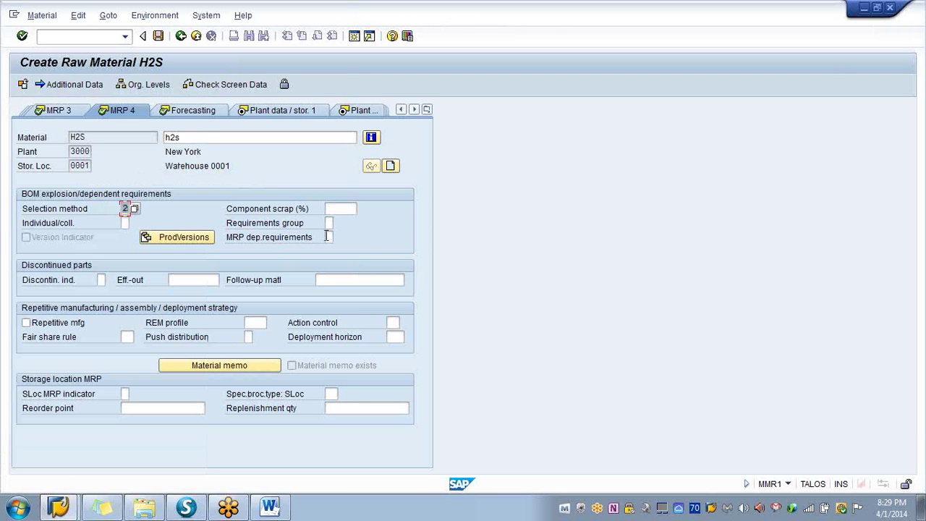
{"action": "left_click", "coordinate": [125, 223]}
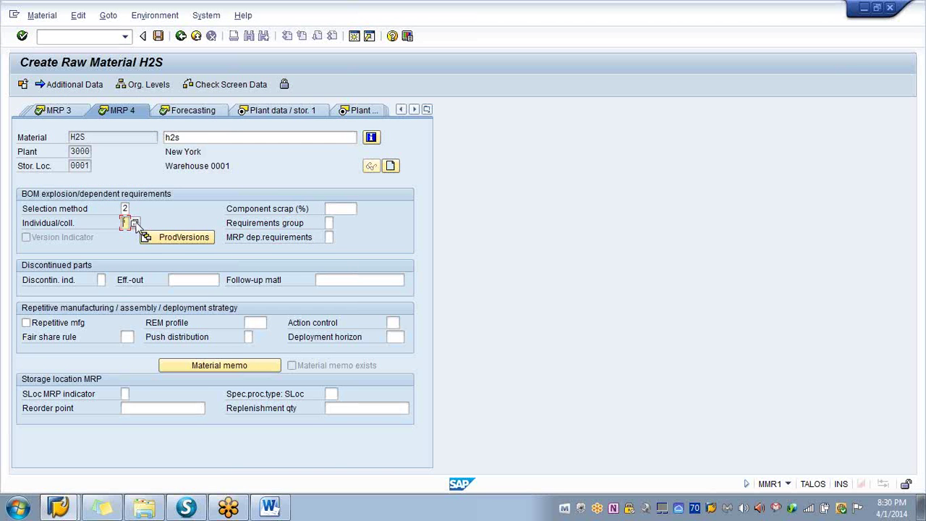
{"action": "left_click", "coordinate": [134, 223]}
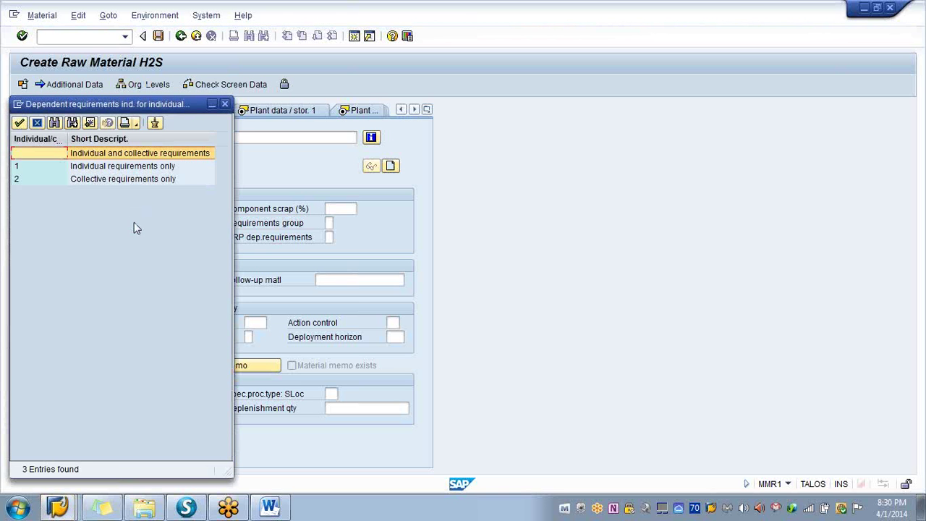
{"action": "double_click", "coordinate": [121, 179]}
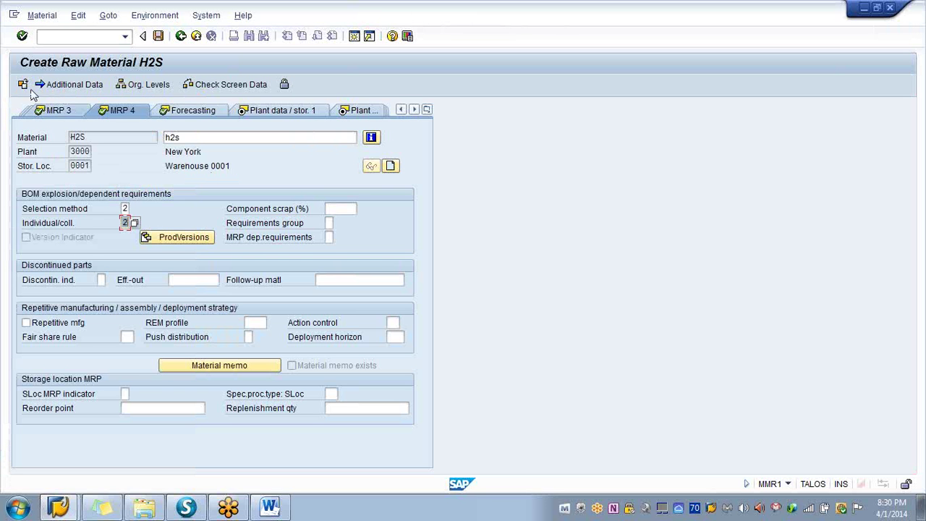
- Confirm MRP 4 and continue past the forecasting, plant data, warehouse management and quality management views to Accounting 1
{"action": "left_click", "coordinate": [23, 36]}
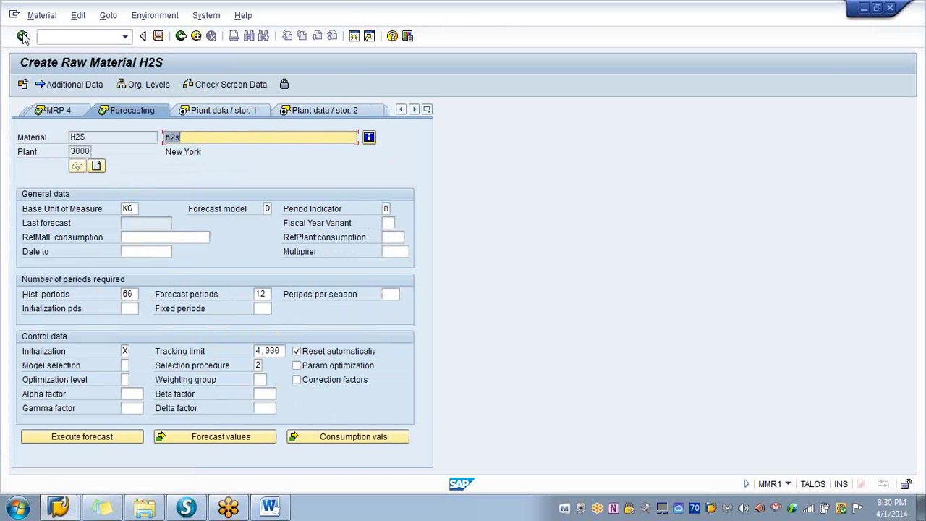
{"action": "left_click", "coordinate": [23, 36]}
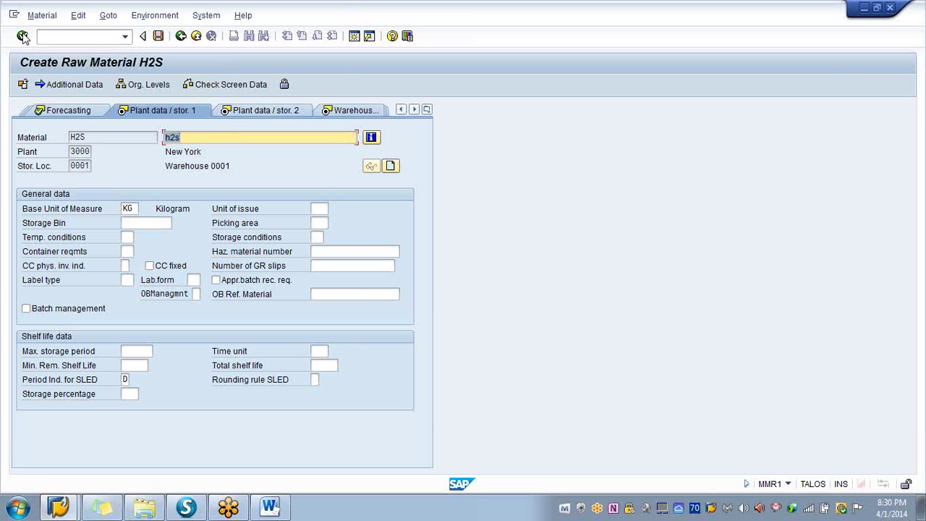
{"action": "left_click", "coordinate": [23, 36]}
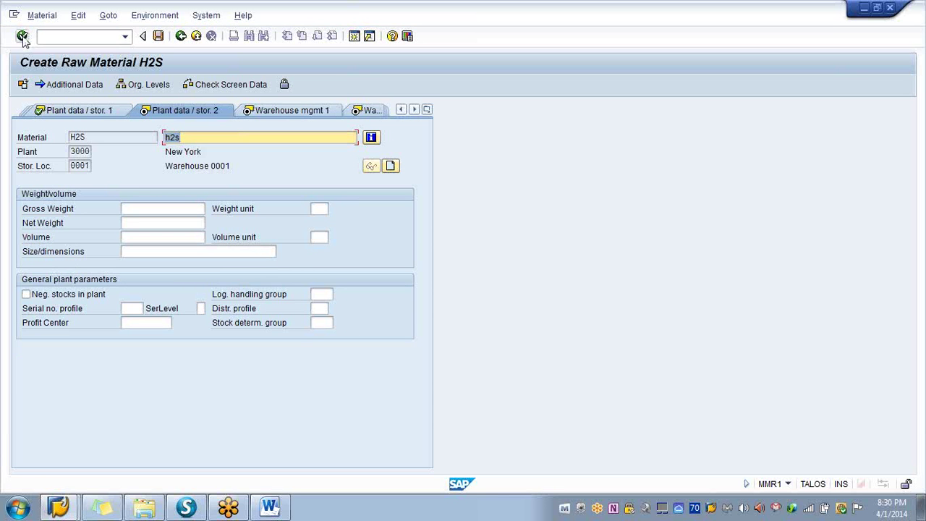
{"action": "left_click", "coordinate": [22, 36]}
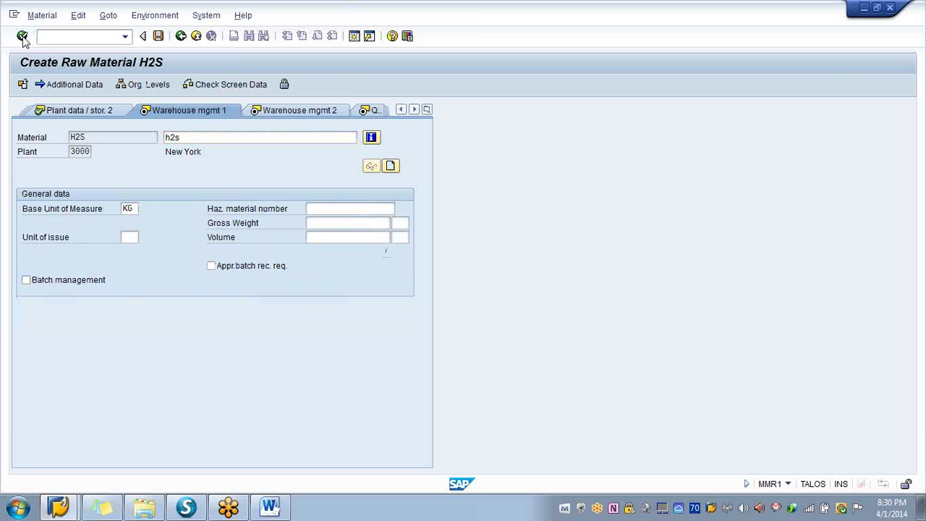
{"action": "left_click", "coordinate": [23, 36]}
{"action": "left_click", "coordinate": [23, 36]}
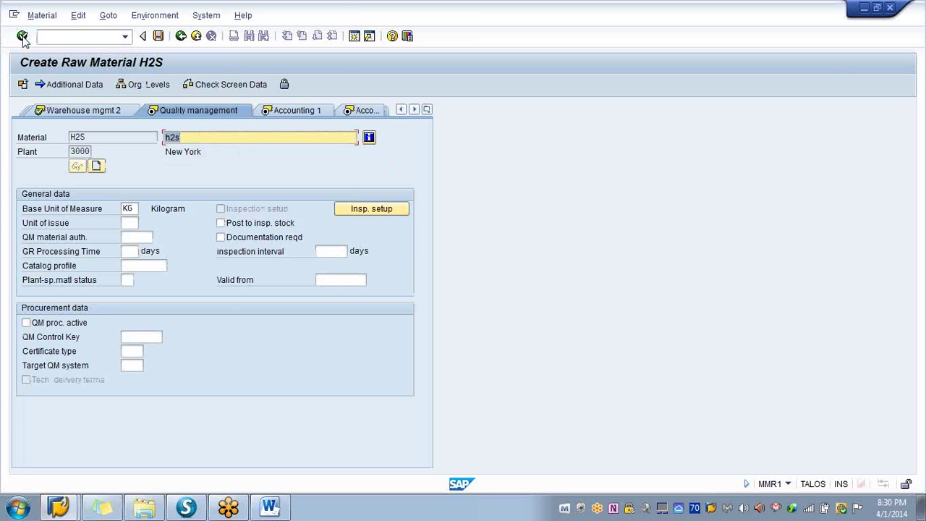
{"action": "left_click", "coordinate": [22, 37]}
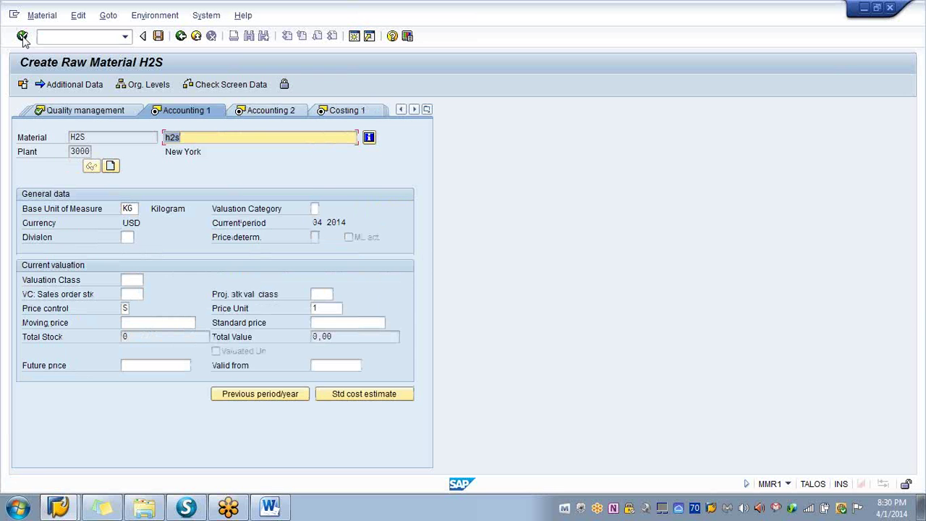
- Set the material's valuation class to 3000 (Raw materials 1)
{"action": "left_click", "coordinate": [132, 280]}
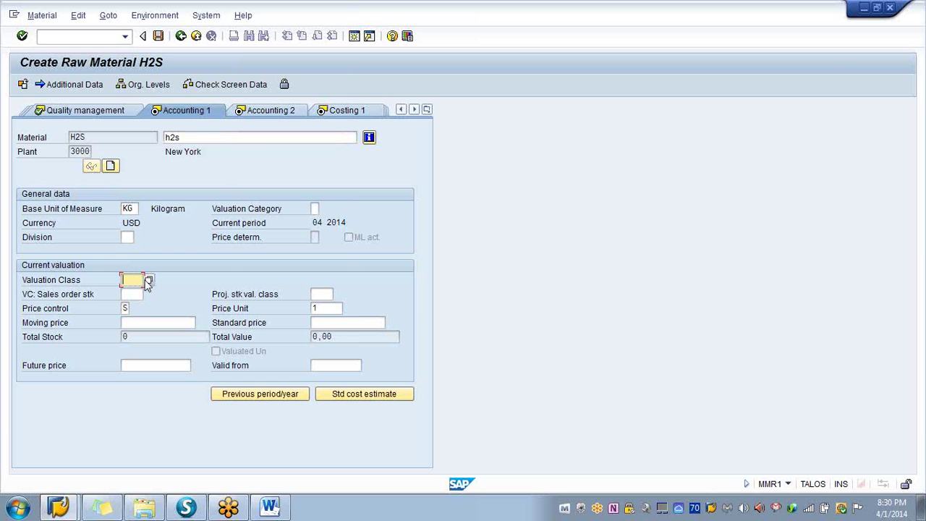
{"action": "left_click", "coordinate": [149, 280]}
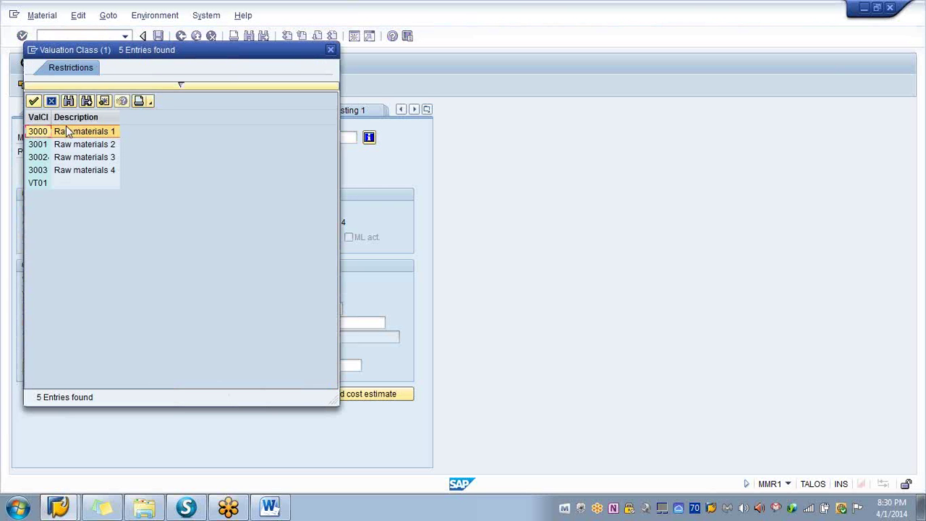
{"action": "double_click", "coordinate": [71, 132]}
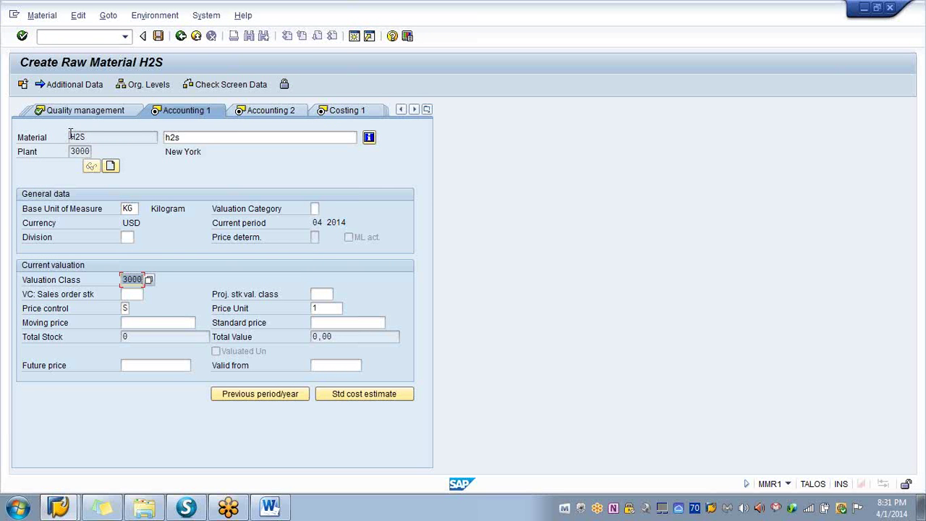
- Set the material's division to 00 and its standard price to 10 in the Accounting 1 view
{"action": "left_click", "coordinate": [125, 238]}
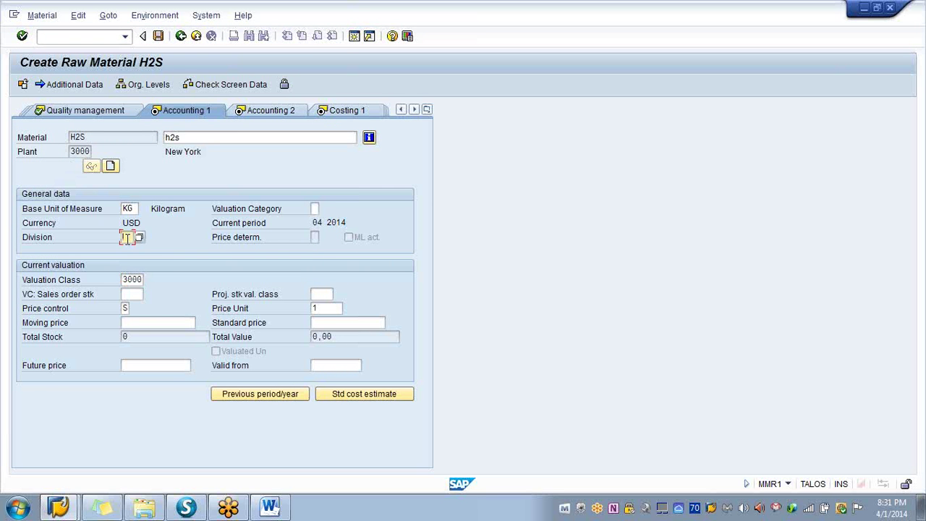
{"action": "type", "text": "00"}
{"action": "left_click", "coordinate": [335, 322]}
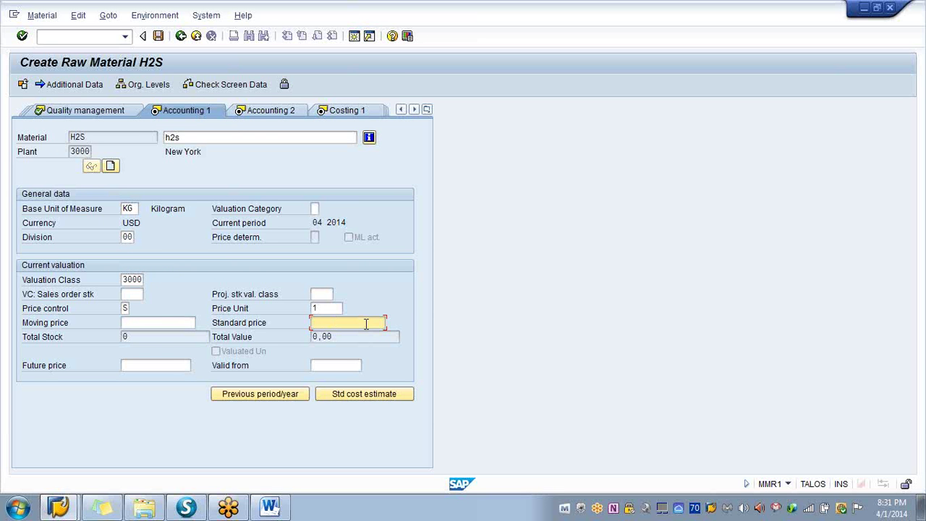
{"action": "type", "text": "10"}
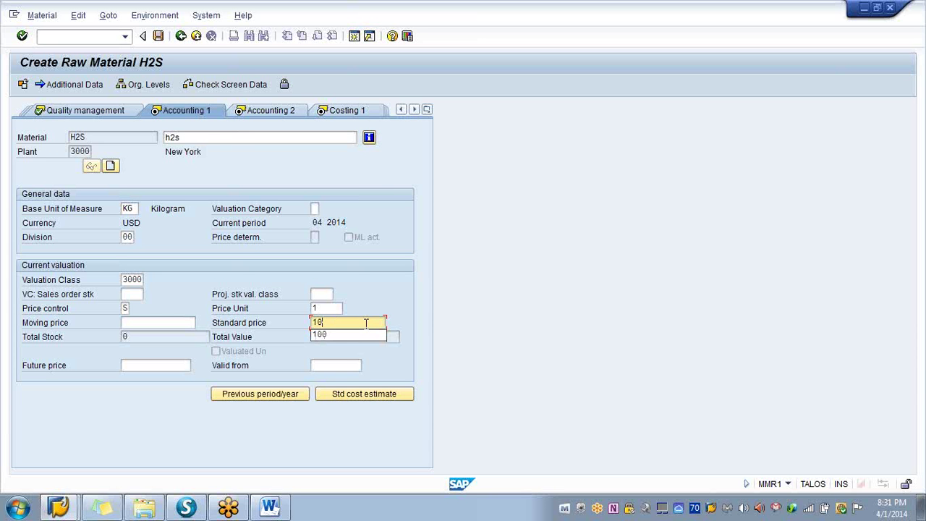
{"action": "key", "text": "Escape"}
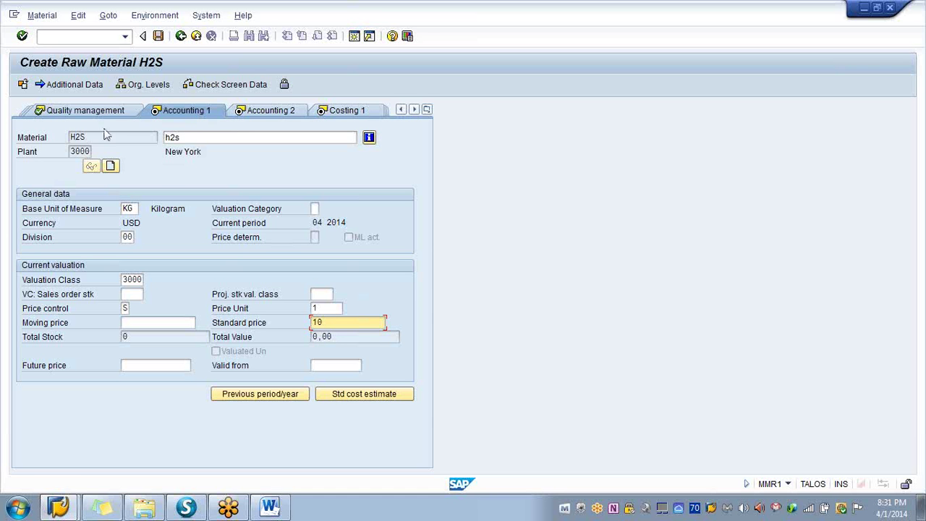
- Continue past the accounting and costing views to EH&S Specifications and save the new raw material H2S
{"action": "left_click", "coordinate": [22, 37]}
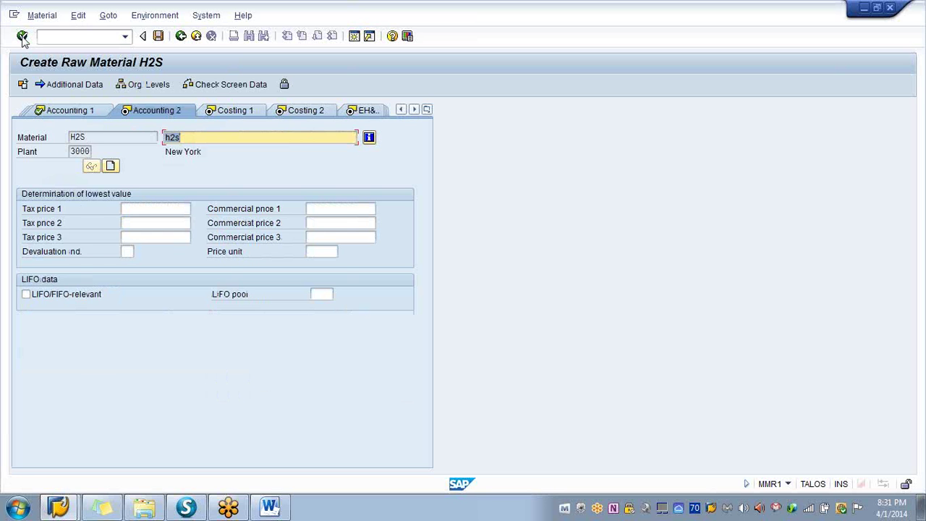
{"action": "left_click", "coordinate": [22, 37]}
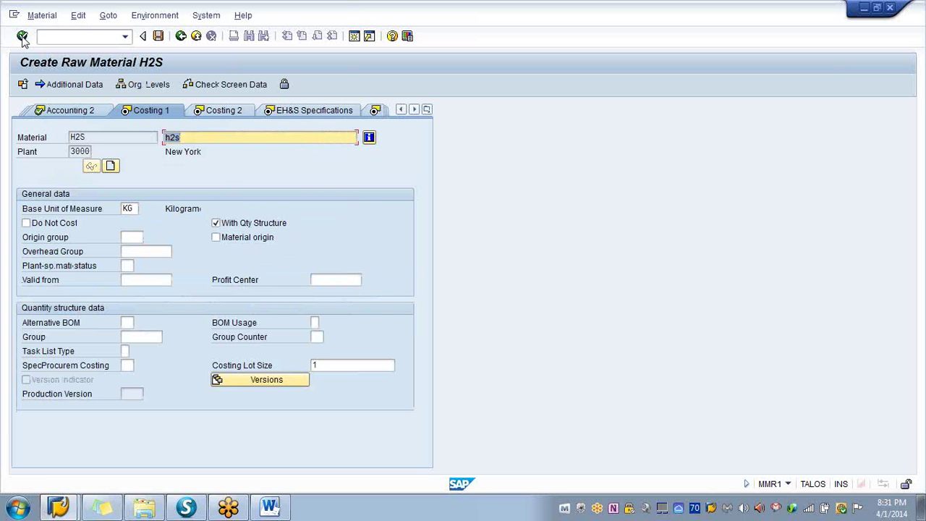
{"action": "left_click", "coordinate": [22, 37]}
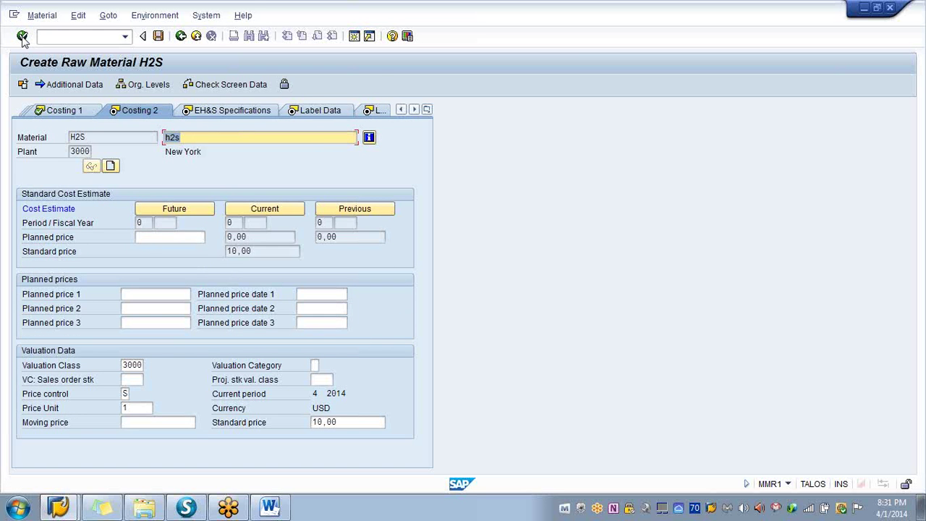
{"action": "left_click", "coordinate": [22, 37]}
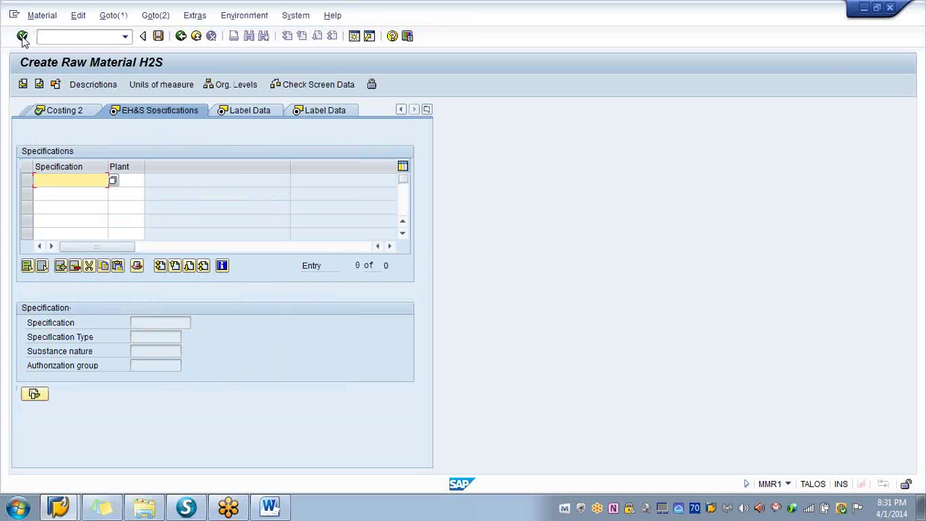
{"action": "left_click", "coordinate": [22, 37]}
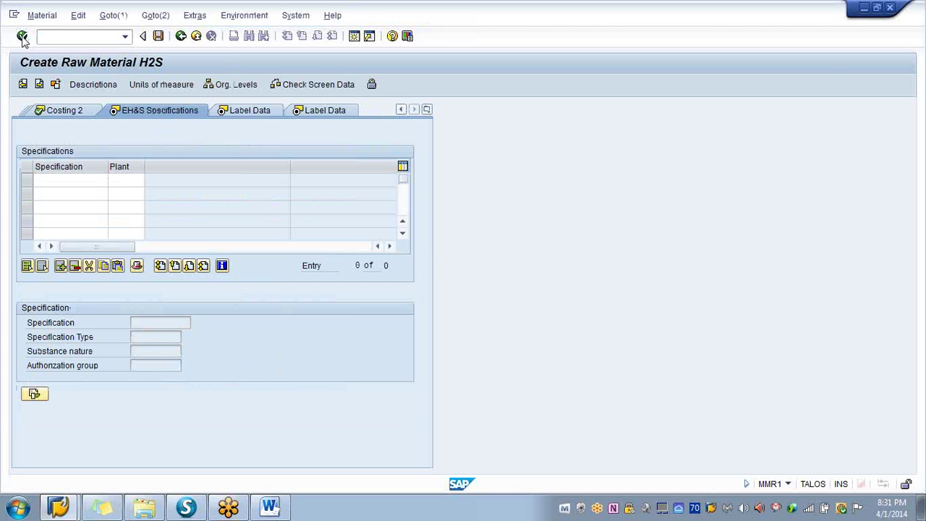
{"action": "left_click", "coordinate": [22, 38]}
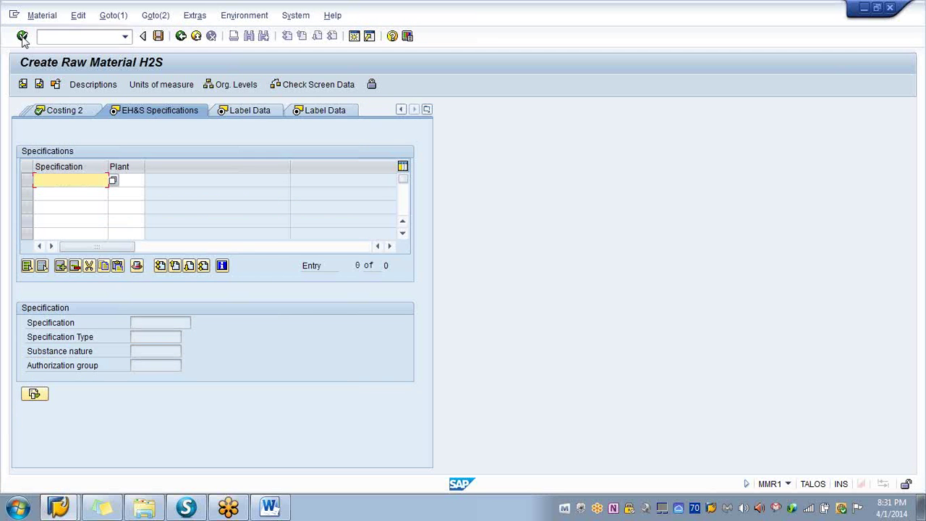
{"action": "left_click", "coordinate": [159, 37]}
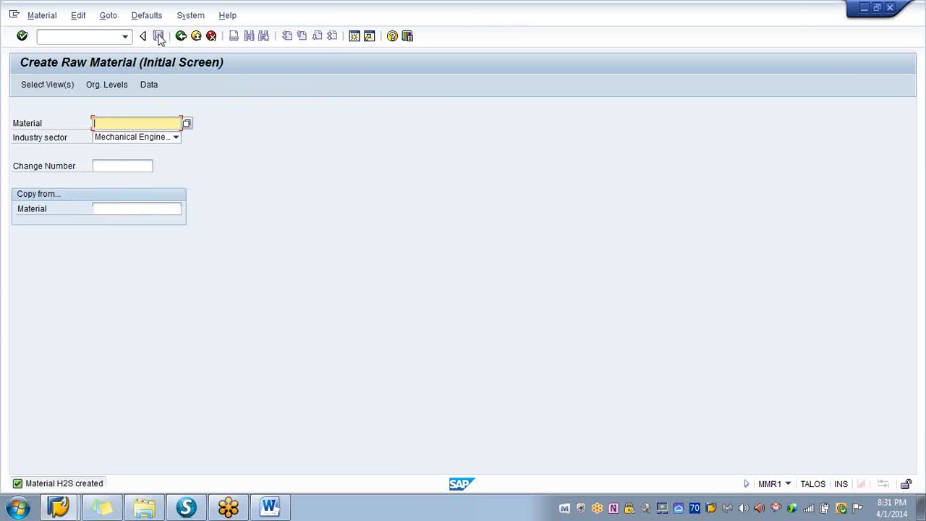
- Open material H2S for immediate change with only the MRP 3 view, for plant 3000 and storage location 0001
{"action": "left_click", "coordinate": [44, 16]}
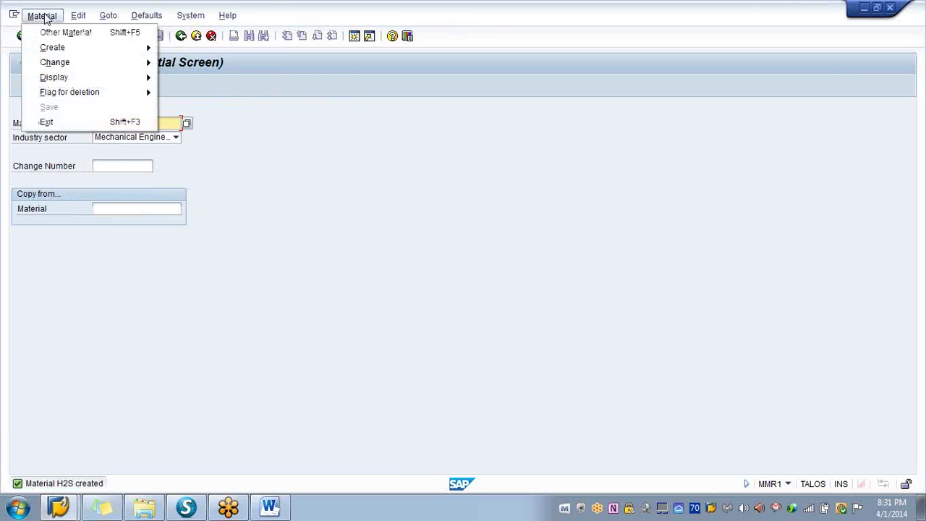
{"action": "mouse_move", "coordinate": [58, 64]}
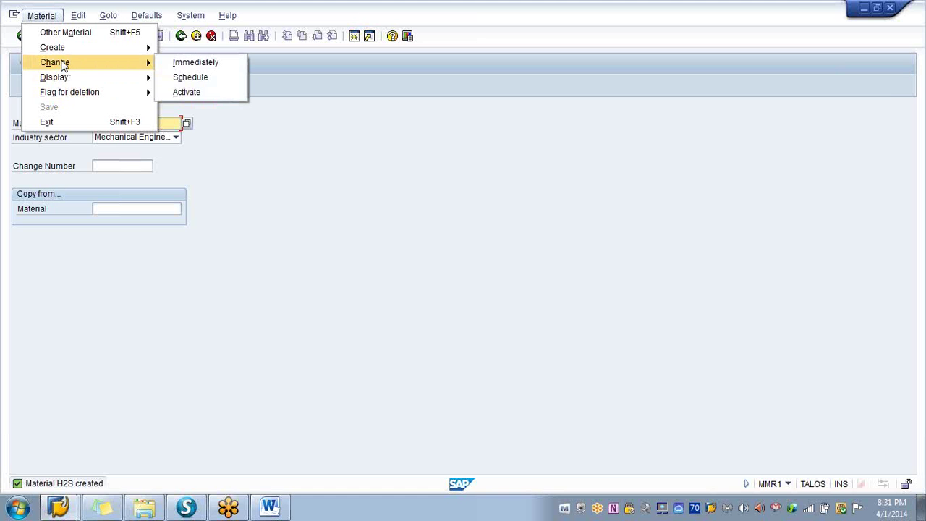
{"action": "left_click", "coordinate": [197, 64]}
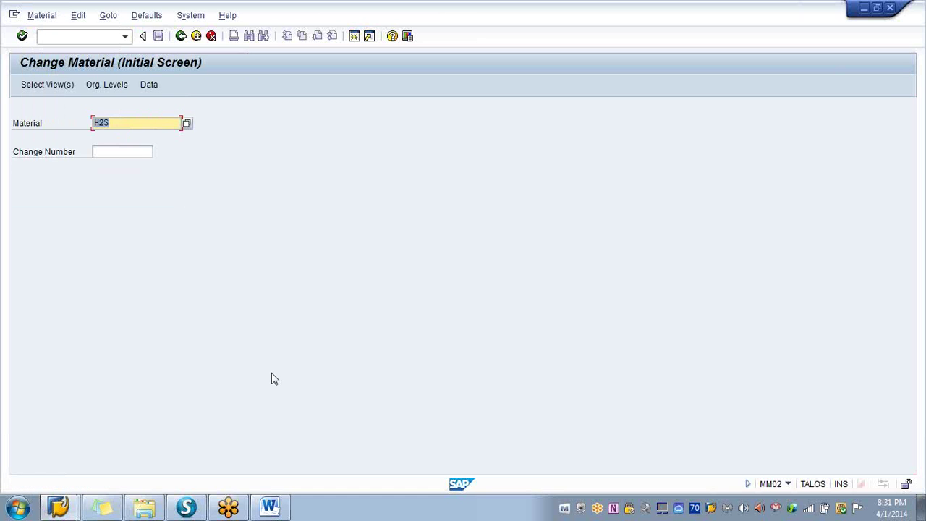
{"action": "key", "text": "Return"}
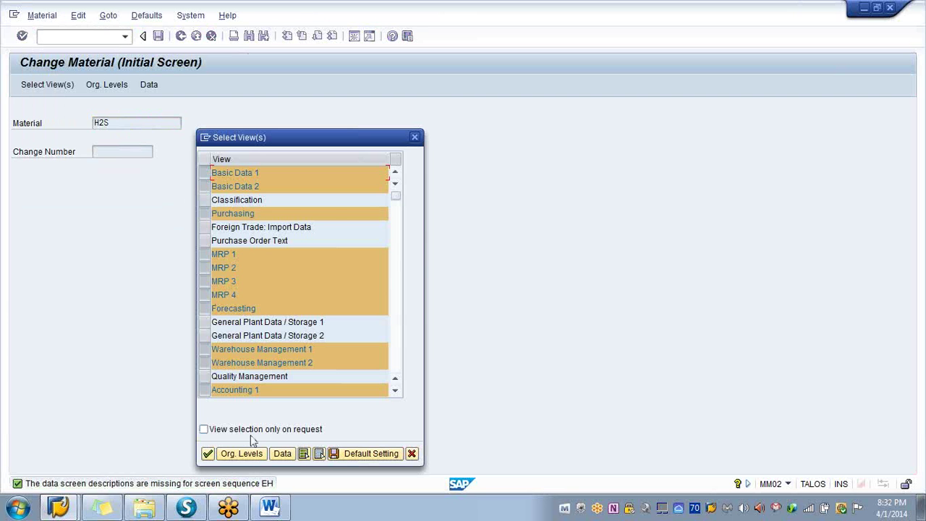
{"action": "left_click", "coordinate": [319, 453]}
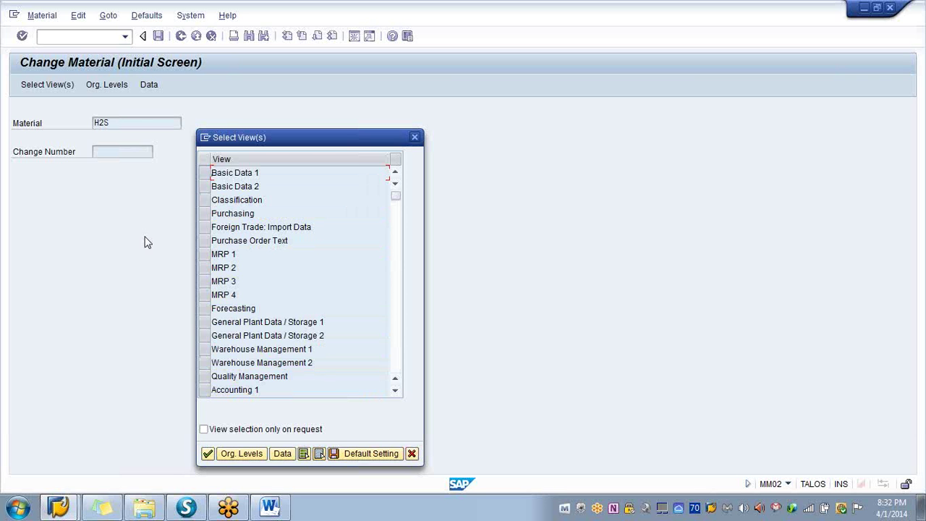
{"action": "left_click", "coordinate": [206, 281]}
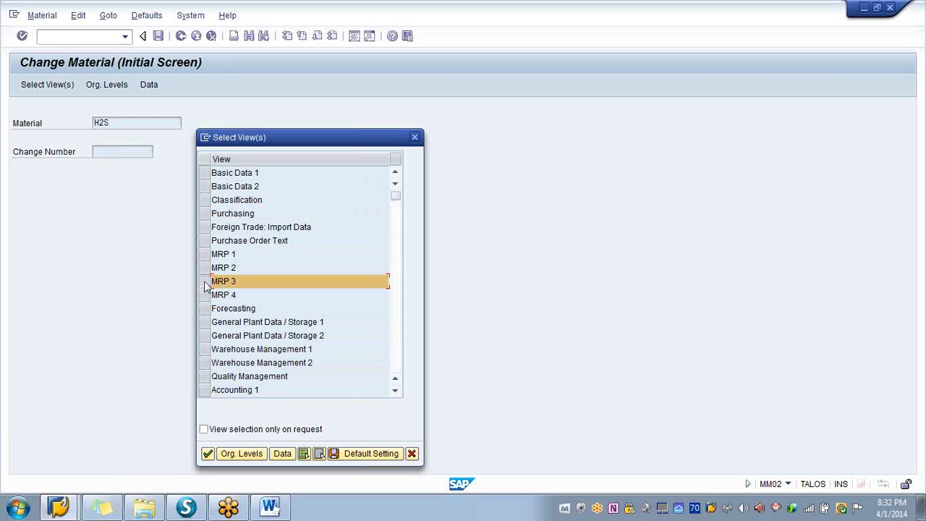
{"action": "left_click", "coordinate": [207, 454]}
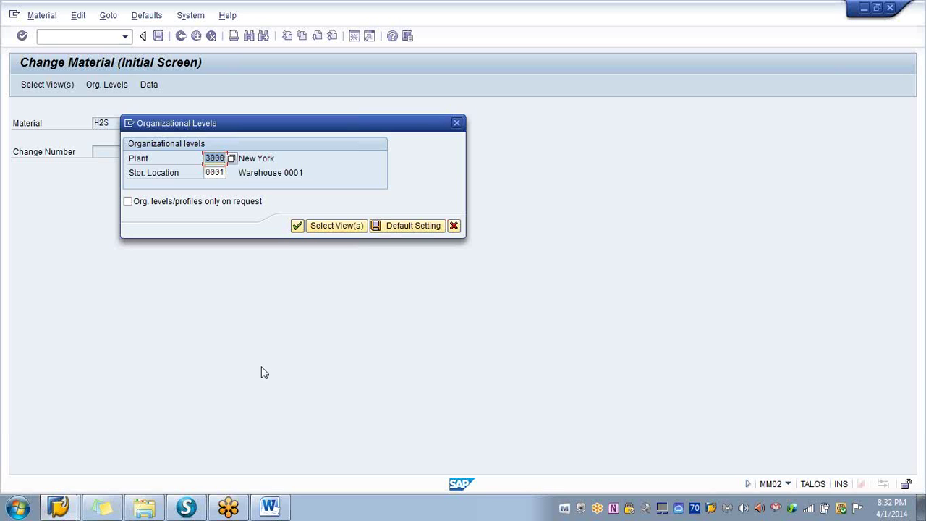
{"action": "left_click", "coordinate": [297, 226]}
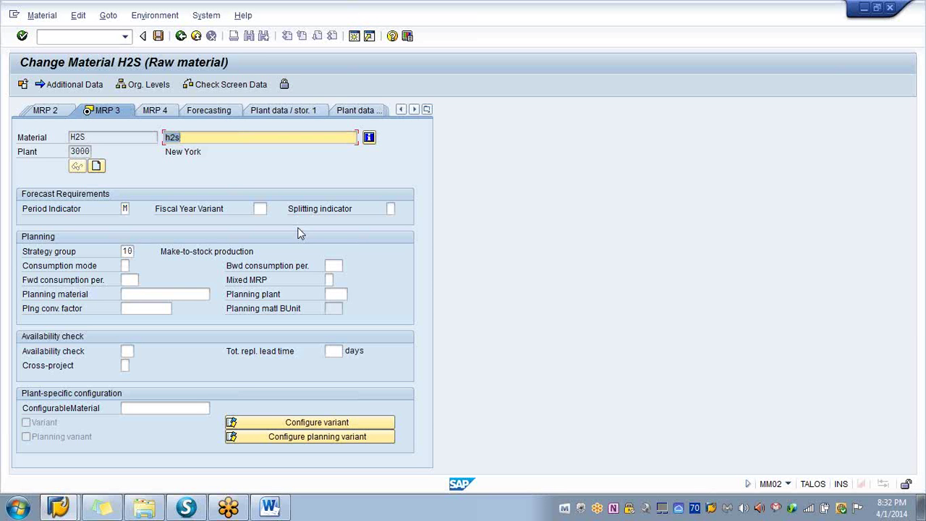
- Set the availability check of H2S to 02 (Individual reqmt) and save the material
{"action": "left_click", "coordinate": [126, 351]}
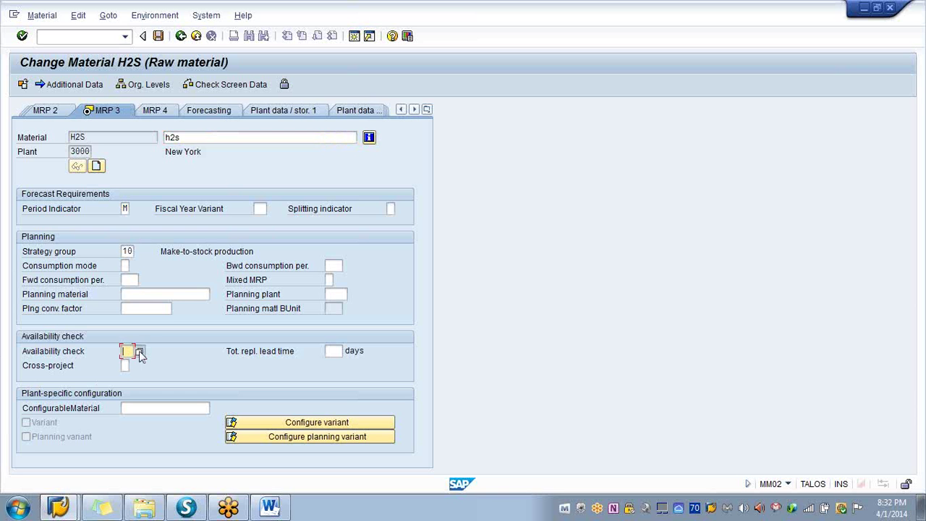
{"action": "left_click", "coordinate": [139, 351]}
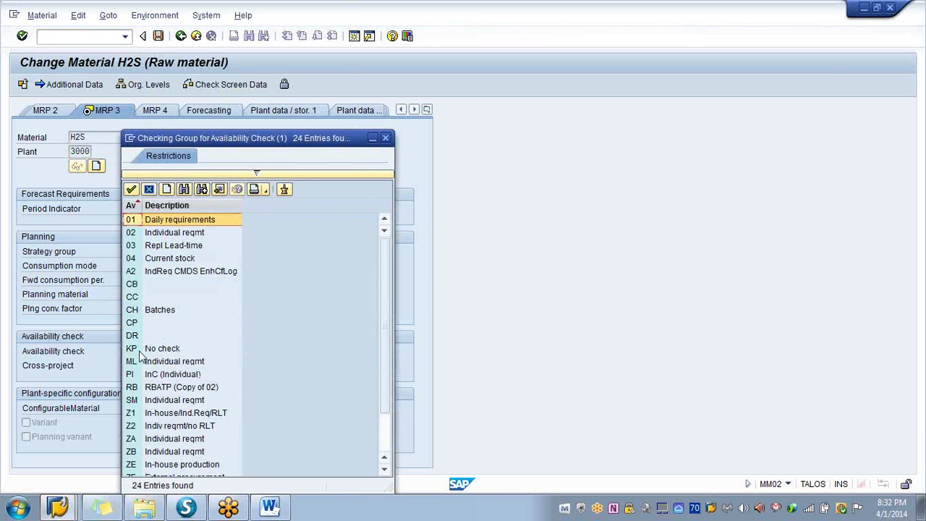
{"action": "double_click", "coordinate": [171, 233]}
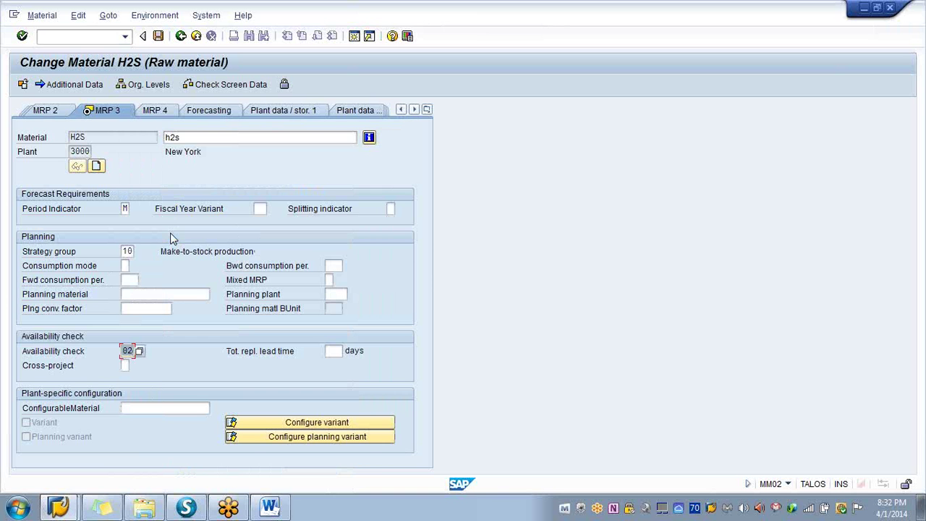
{"action": "left_click", "coordinate": [157, 37]}
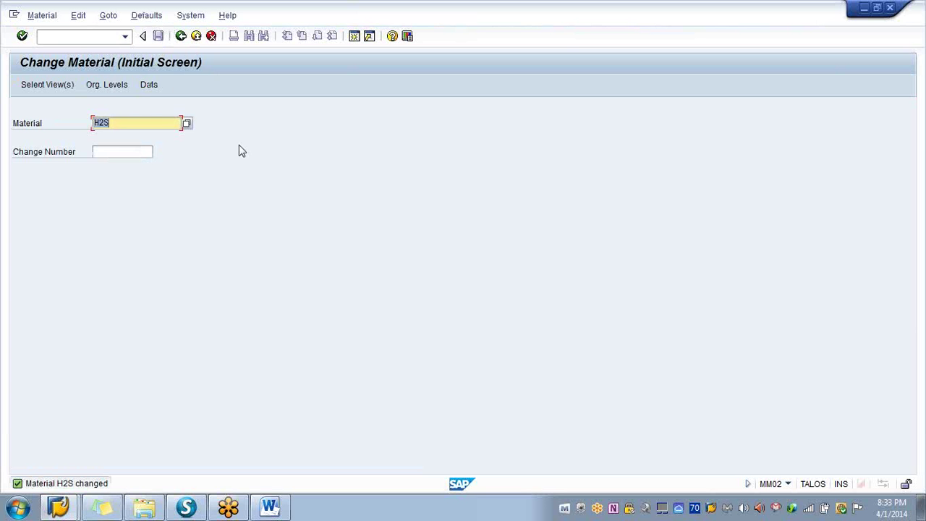
- Leave the material change and start the Data Browser with transaction code /nse16
{"action": "left_click", "coordinate": [108, 37]}
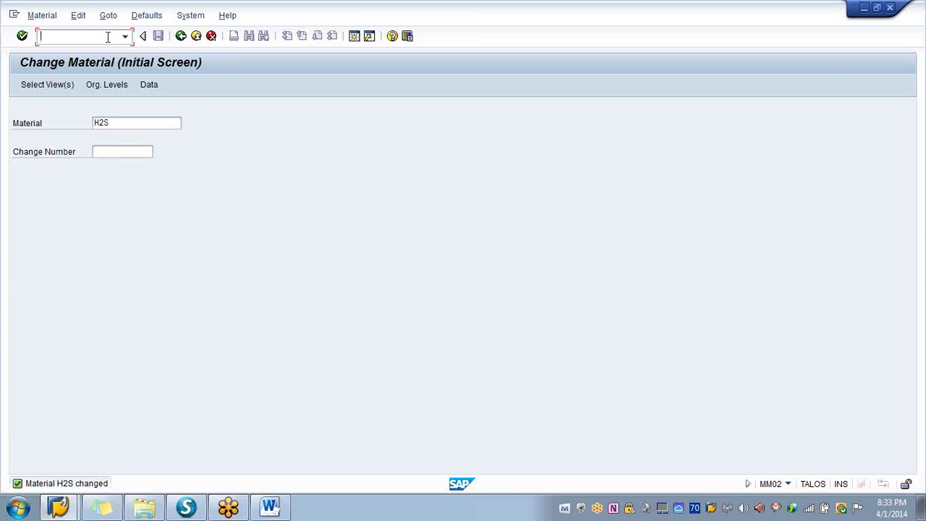
{"action": "type", "text": "/nvbak"}
{"action": "key", "text": "BackSpace"}
{"action": "key", "text": "BackSpace"}
{"action": "key", "text": "BackSpace"}
{"action": "key", "text": "BackSpace"}
{"action": "type", "text": "se16"}
{"action": "key", "text": "Return"}
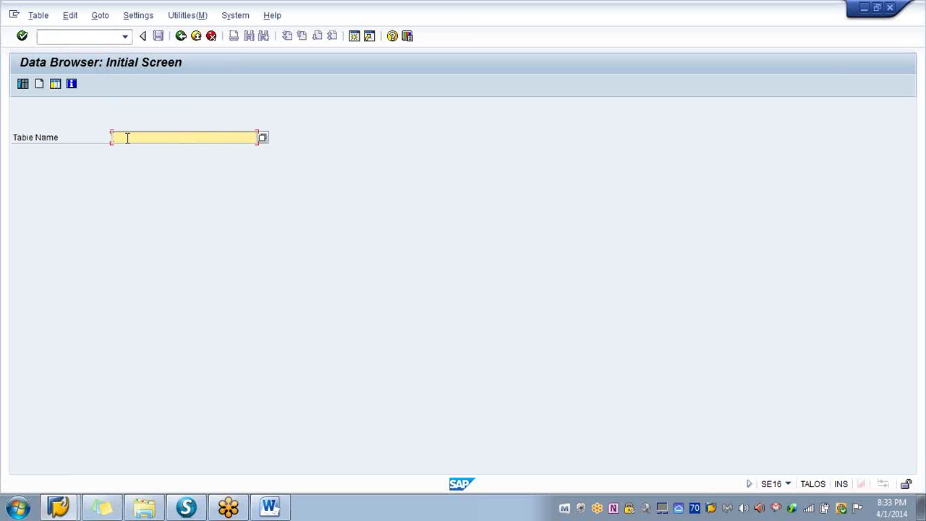
- Open the selection screen for table MARA in the Data Browser
{"action": "type", "text": "v"}
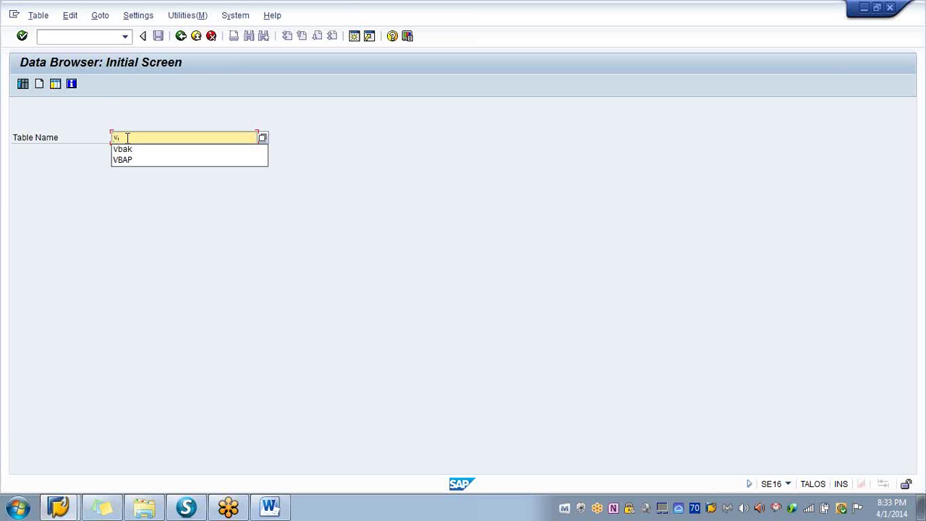
{"action": "key", "text": "BackSpace"}
{"action": "type", "text": "m"}
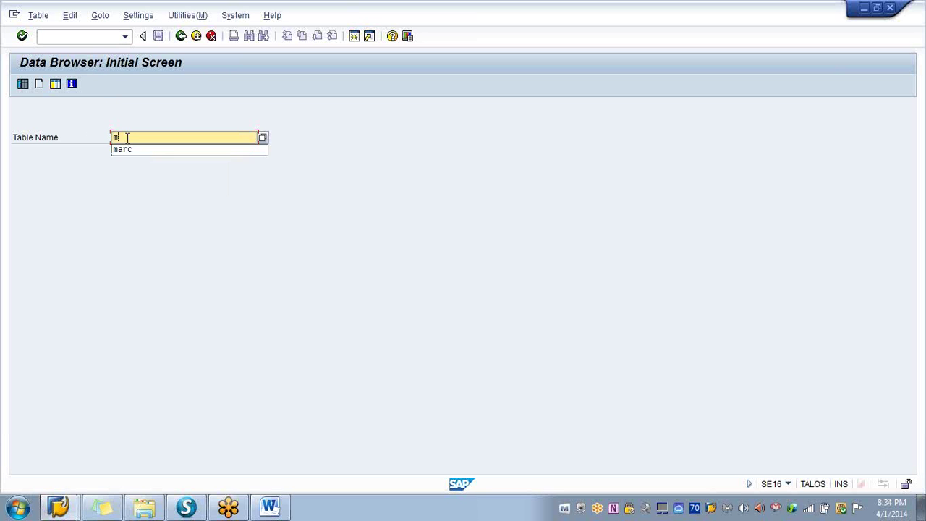
{"action": "type", "text": "ara"}
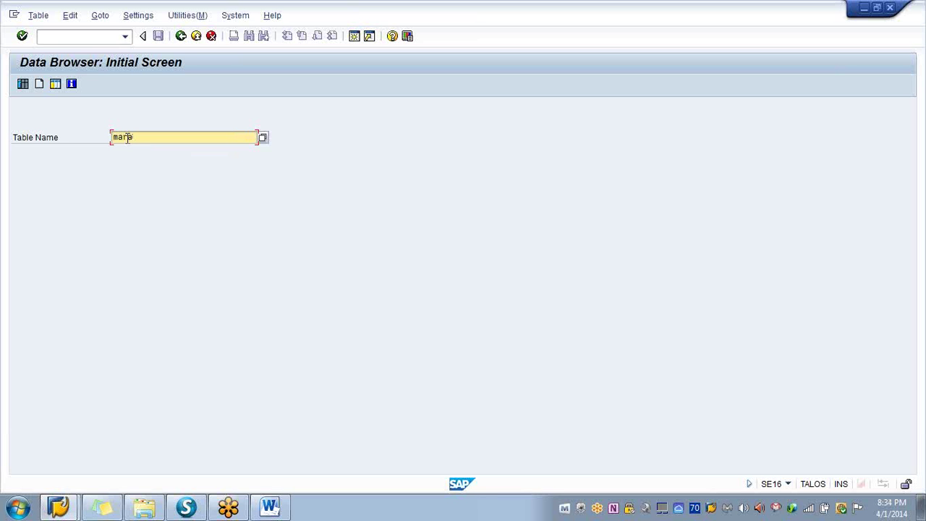
{"action": "key", "text": "Return"}
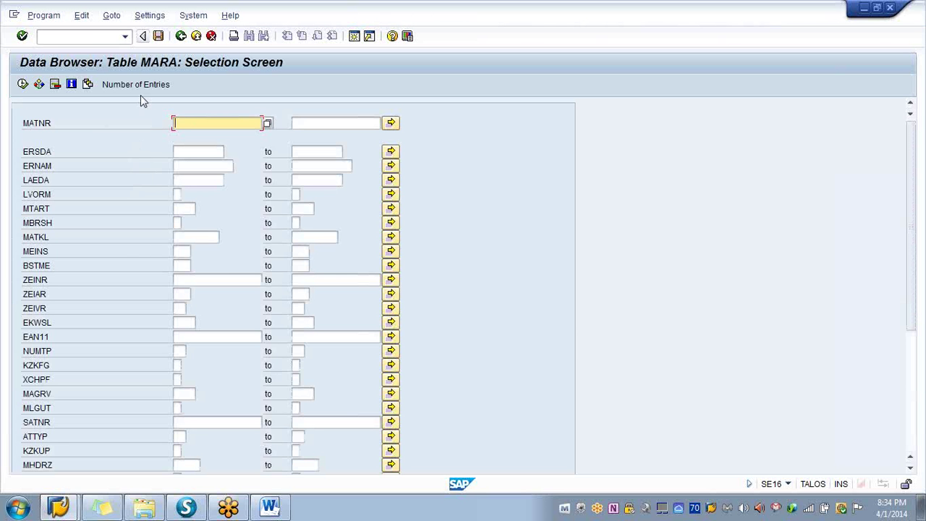
- Change the Data Browser user parameters so that the selection fields are shown by Field Label
{"action": "left_click", "coordinate": [113, 17]}
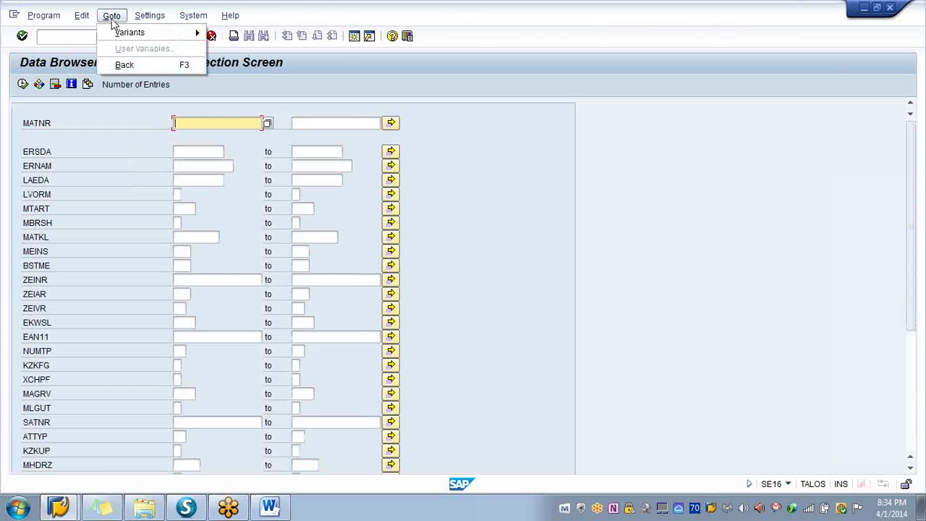
{"action": "mouse_move", "coordinate": [119, 36]}
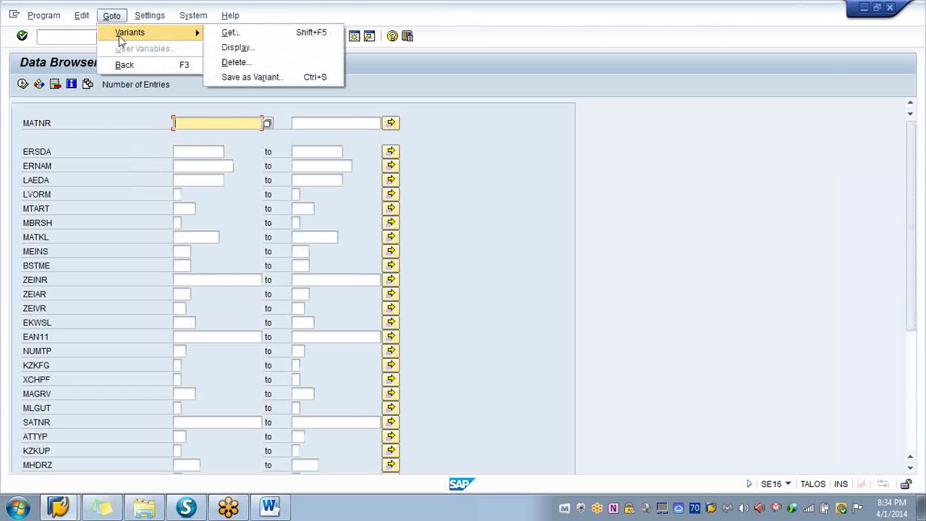
{"action": "mouse_move", "coordinate": [139, 19]}
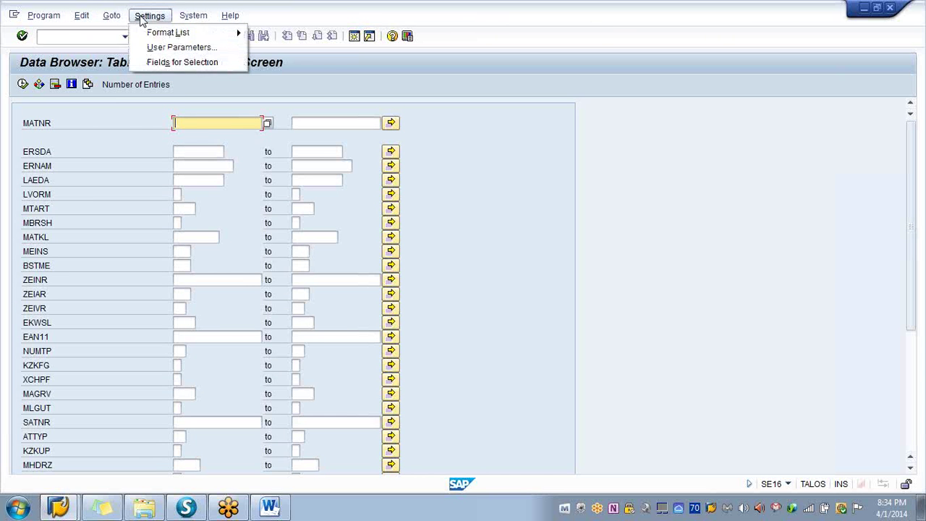
{"action": "mouse_move", "coordinate": [81, 18]}
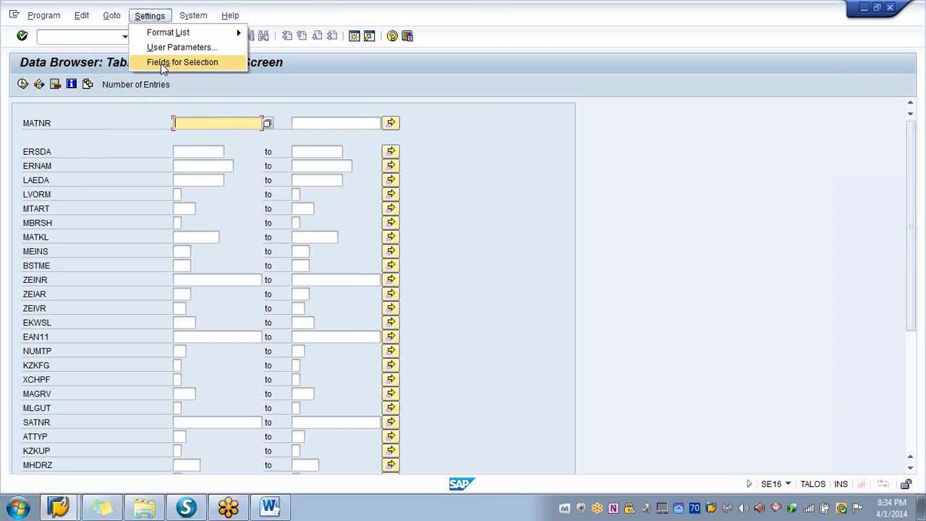
{"action": "left_click", "coordinate": [163, 49]}
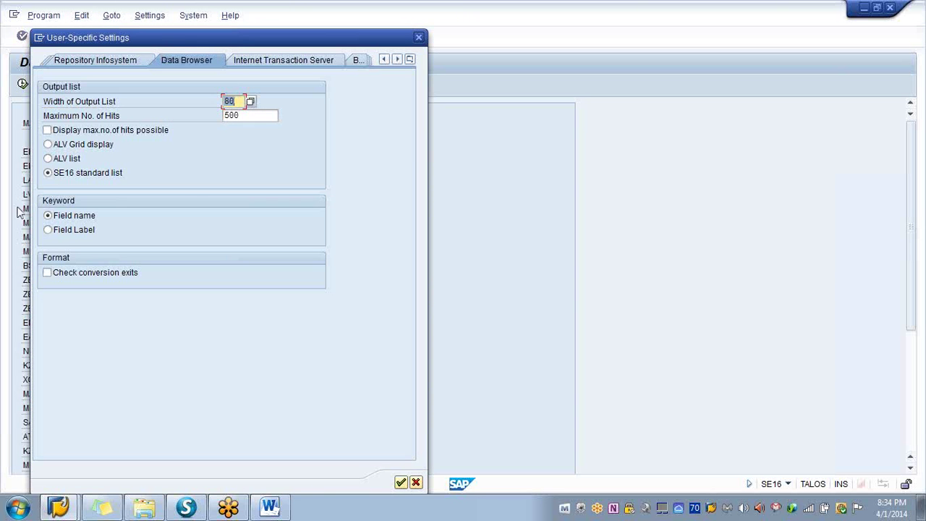
{"action": "left_click", "coordinate": [51, 233]}
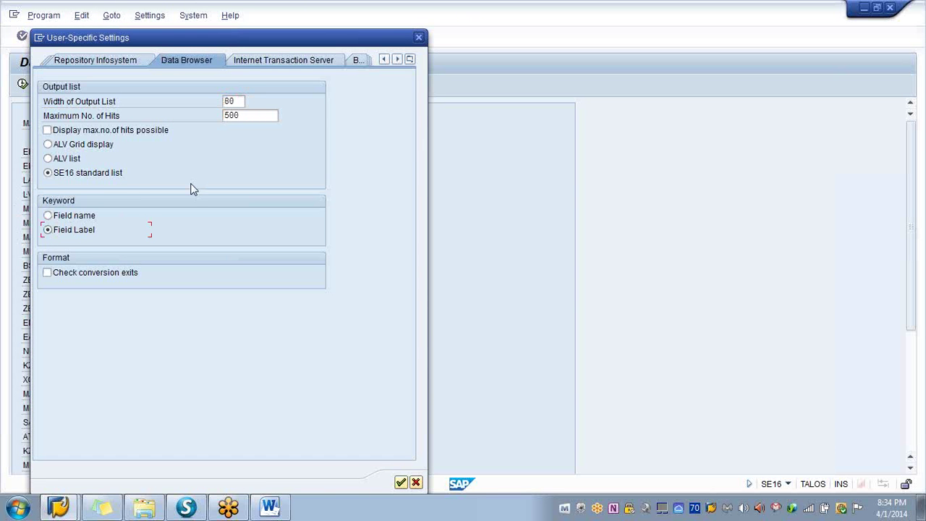
{"action": "key", "text": "Return"}
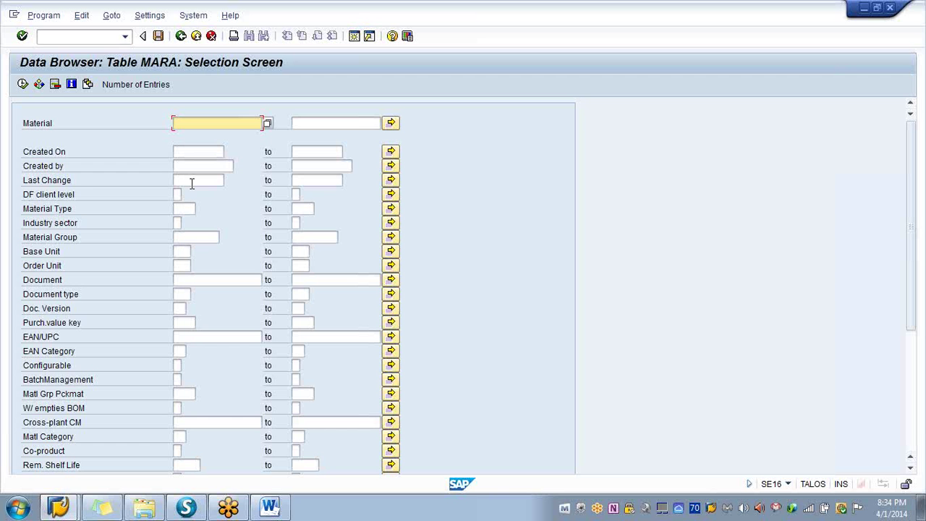
{"action": "left_click", "coordinate": [192, 151]}
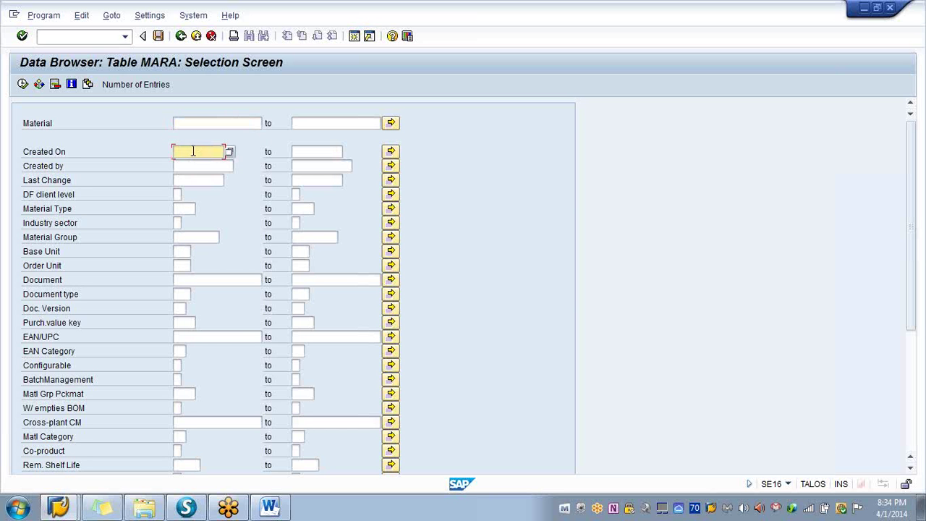
{"action": "left_click", "coordinate": [229, 152]}
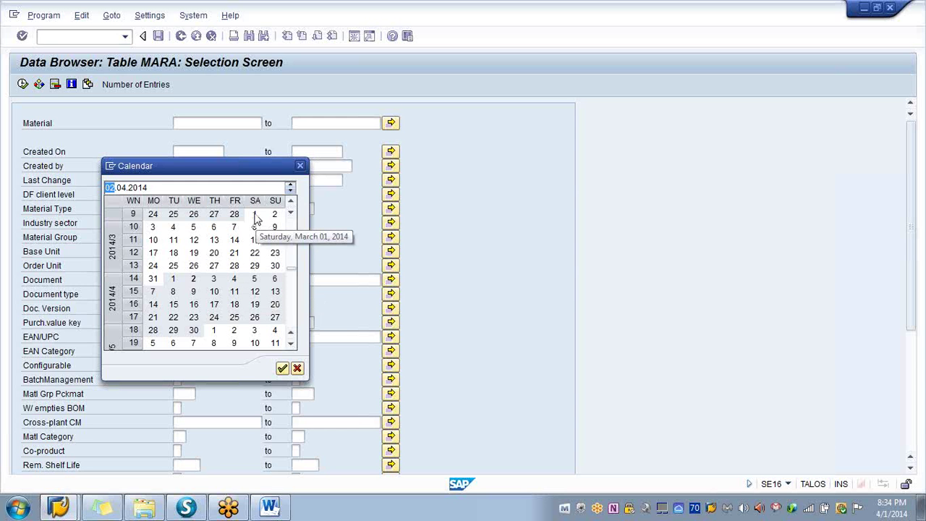
{"action": "double_click", "coordinate": [215, 331]}
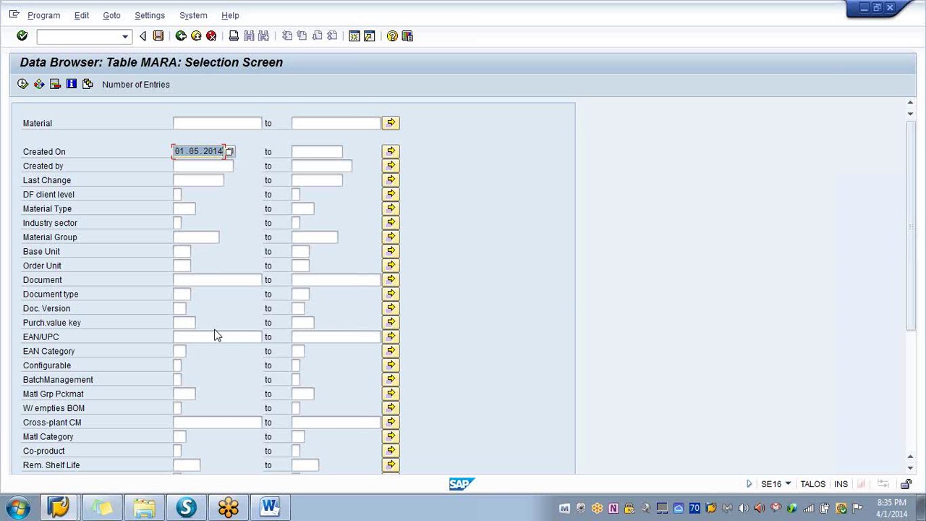
- Set the start of the Created On selection to 01.04.2014 using the calendar
{"action": "left_click", "coordinate": [231, 158]}
{"action": "left_click", "coordinate": [230, 153]}
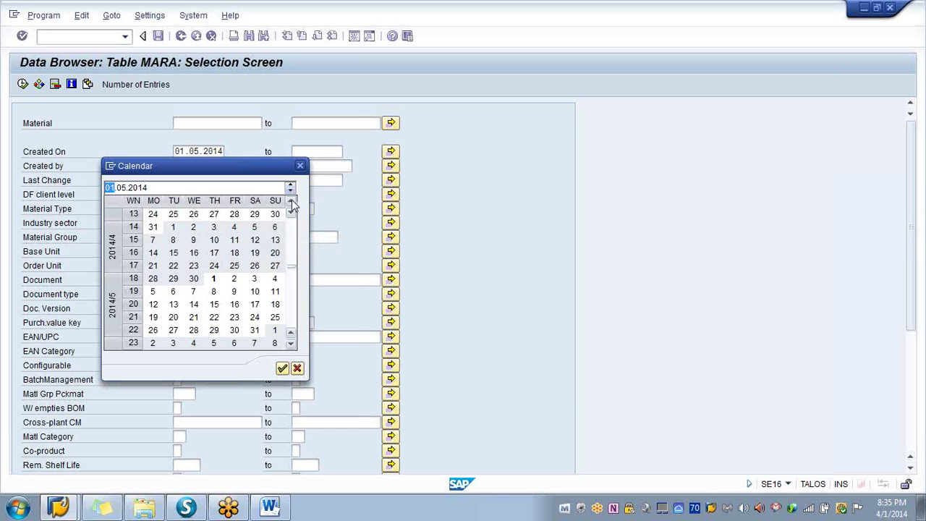
{"action": "double_click", "coordinate": [173, 233]}
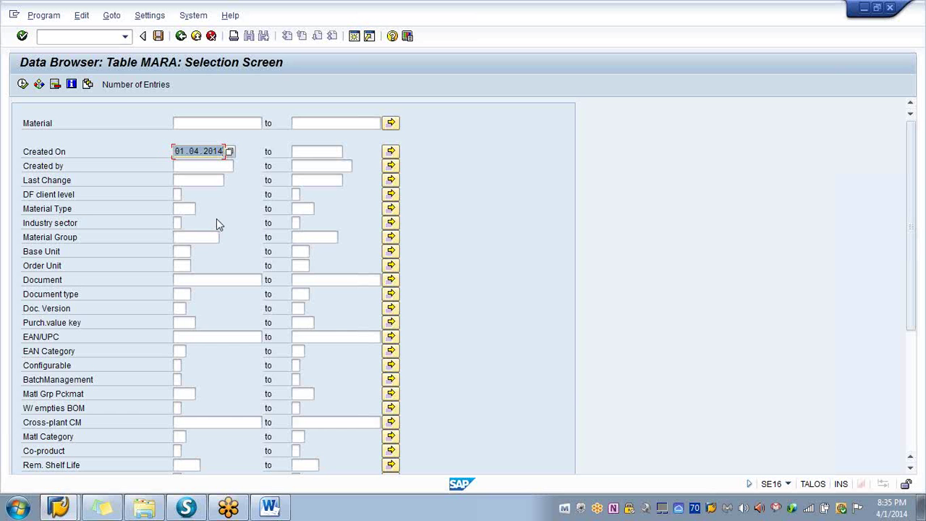
- Check the number of MARA entries matching the Created On date, and list those entries
{"action": "left_click", "coordinate": [135, 87]}
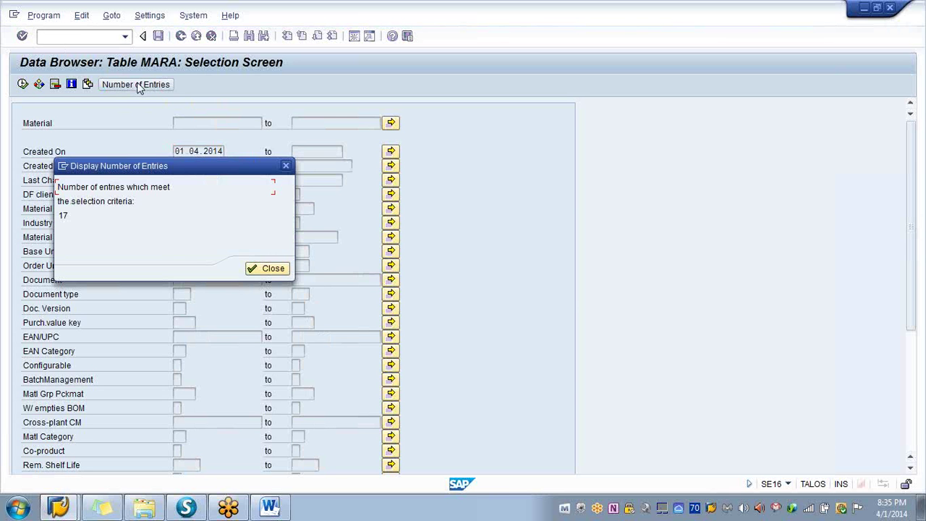
{"action": "left_click", "coordinate": [252, 269]}
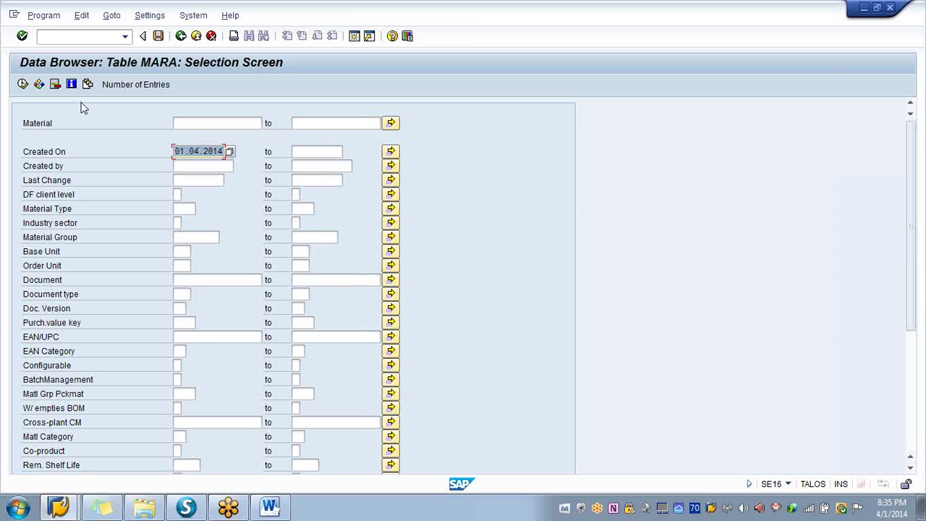
{"action": "left_click", "coordinate": [22, 84]}
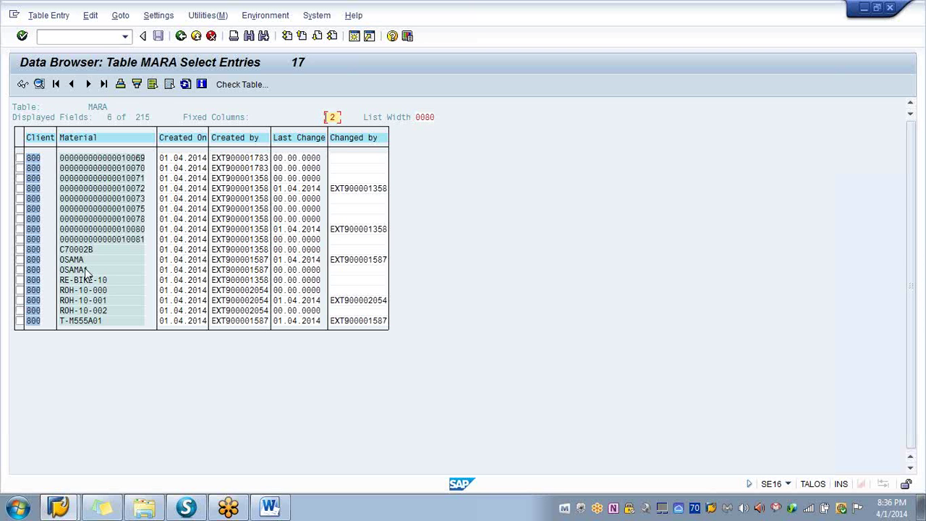
- Return to the MARA selection screen and clear the Created On date
{"action": "left_click", "coordinate": [182, 36]}
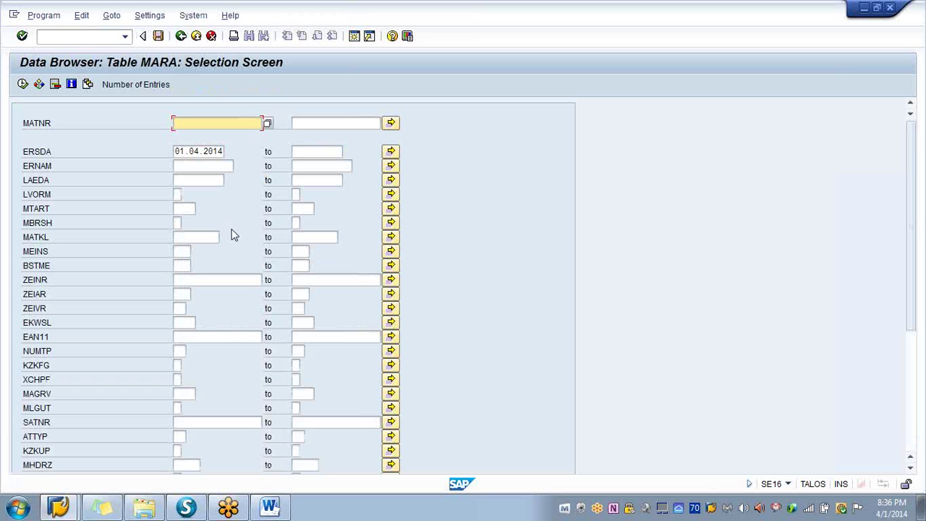
{"action": "left_click", "coordinate": [224, 151]}
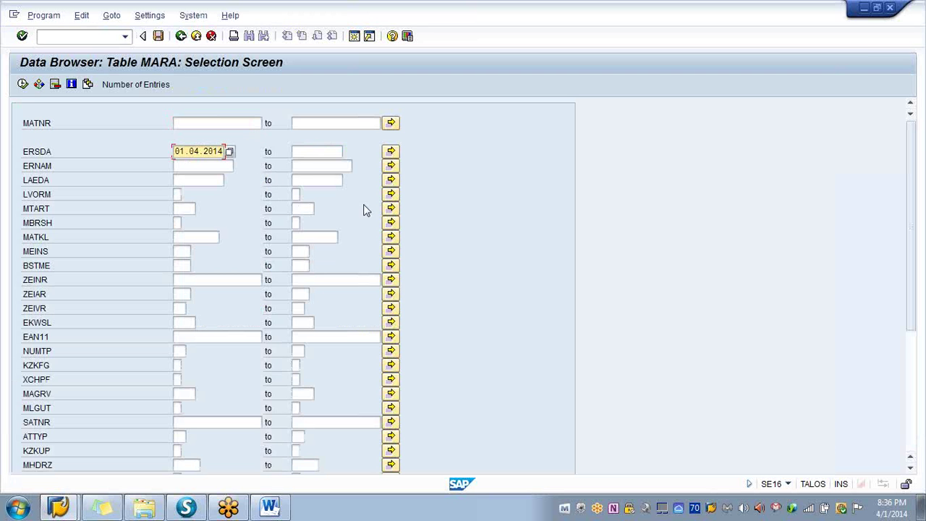
{"action": "key", "text": "BackSpace"}
{"action": "key", "text": "BackSpace"}
{"action": "key", "text": "BackSpace"}
{"action": "key", "text": "BackSpace"}
{"action": "key", "text": "BackSpace"}
{"action": "key", "text": "BackSpace"}
{"action": "key", "text": "BackSpace"}
{"action": "key", "text": "BackSpace"}
{"action": "key", "text": "BackSpace"}
{"action": "key", "text": "BackSpace"}
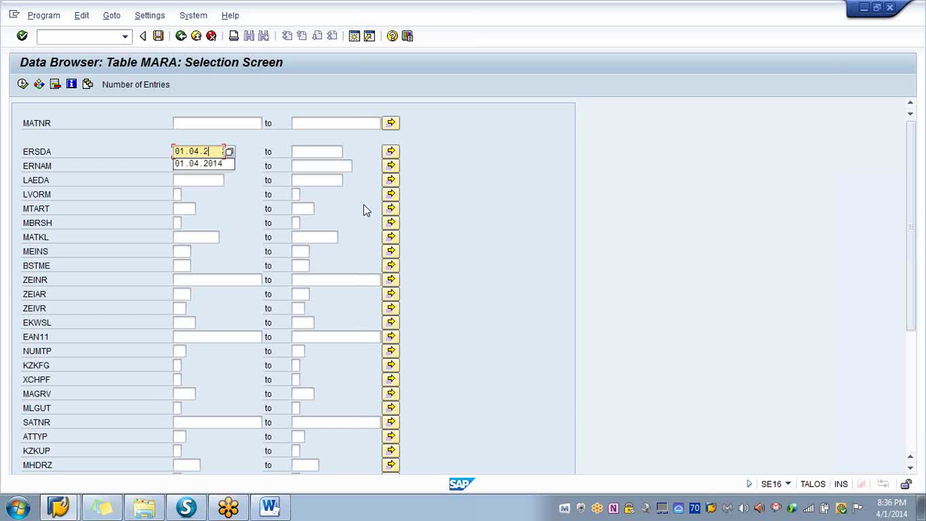
{"action": "left_click", "coordinate": [128, 207]}
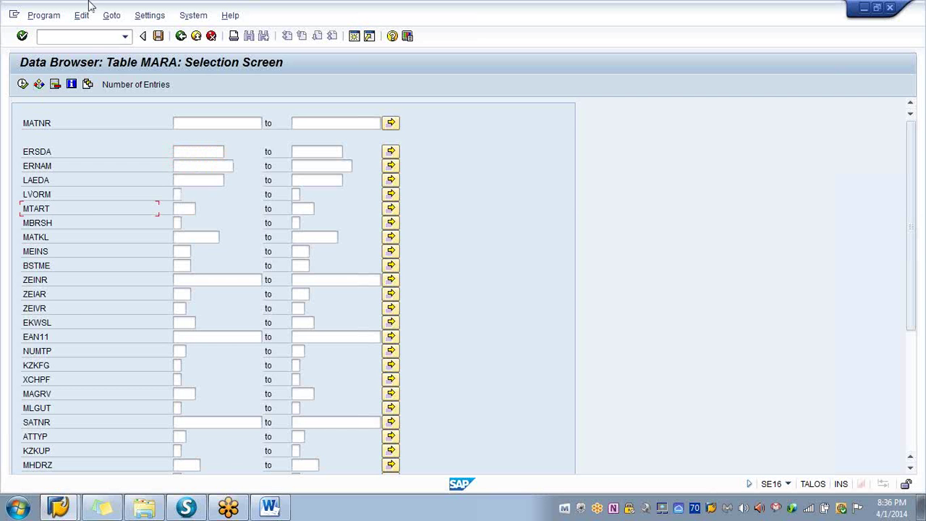
- Reapply the Field Label keyword setting in the user parameters for the MARA selection screen
{"action": "left_click", "coordinate": [151, 19]}
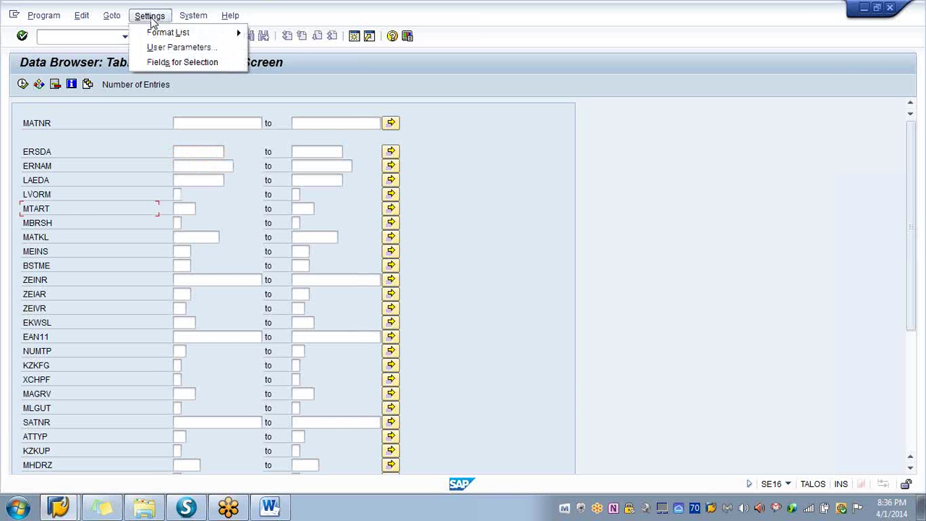
{"action": "left_click", "coordinate": [174, 47]}
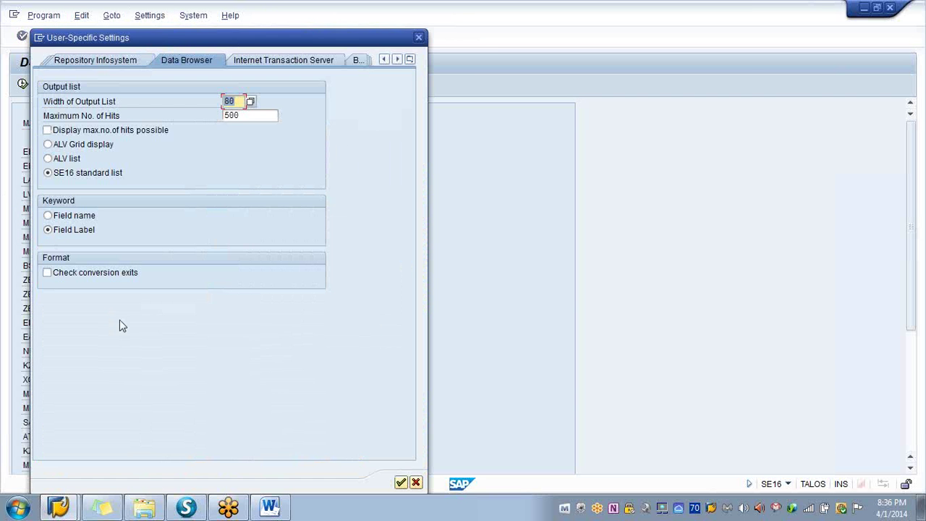
{"action": "left_click", "coordinate": [401, 483]}
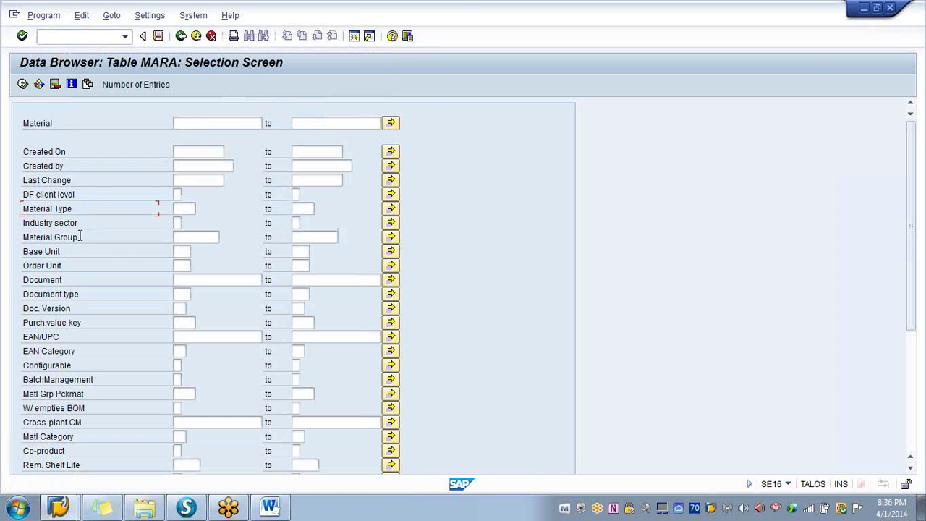
- Enter the creator's user ID as the Created by criterion and list the matching materials
{"action": "left_click", "coordinate": [183, 166]}
{"action": "type", "text": "ex"}
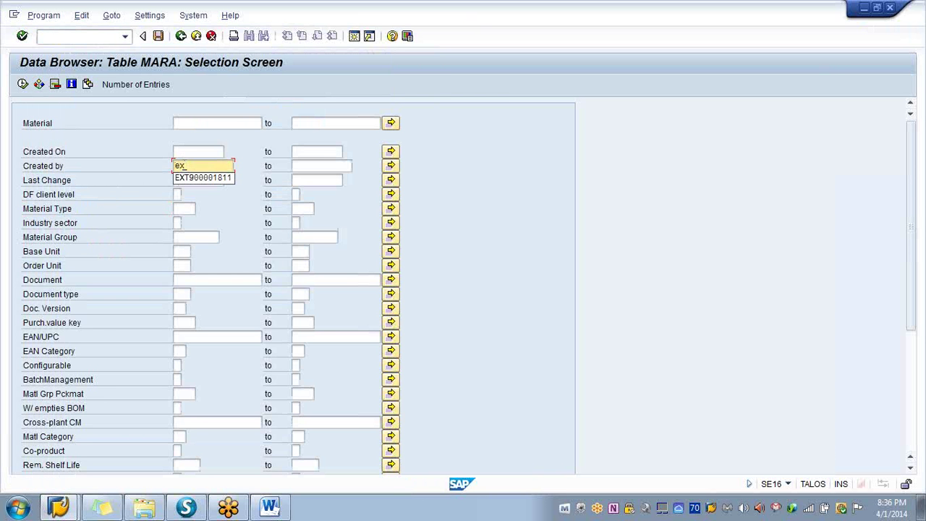
{"action": "left_click", "coordinate": [229, 178]}
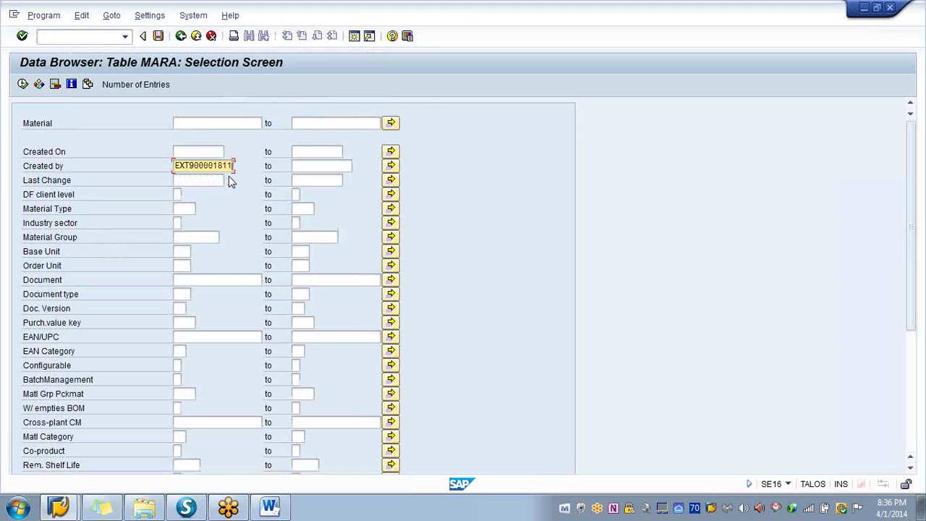
{"action": "left_click", "coordinate": [24, 85]}
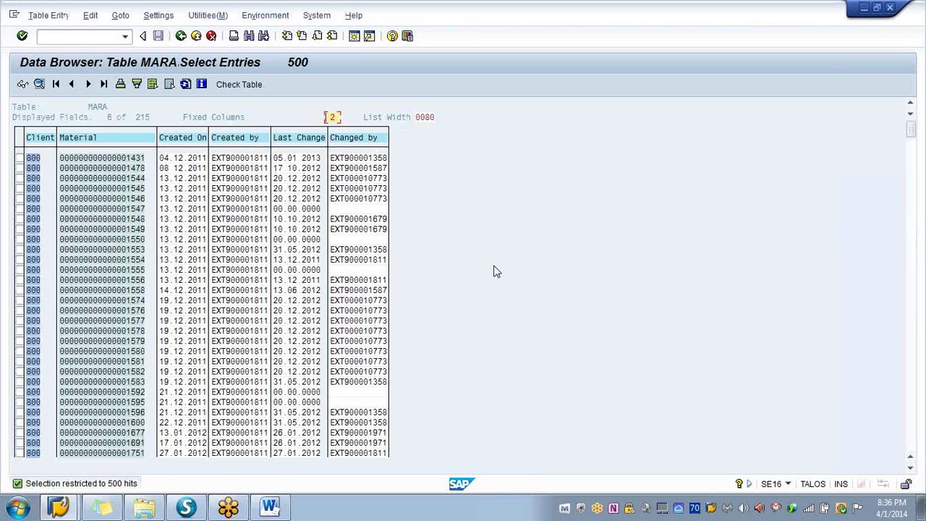
- Return to the selection screen, add 02.04.2014 as the creation date (ERSDA), and list the matching materials
{"action": "left_click", "coordinate": [180, 36]}
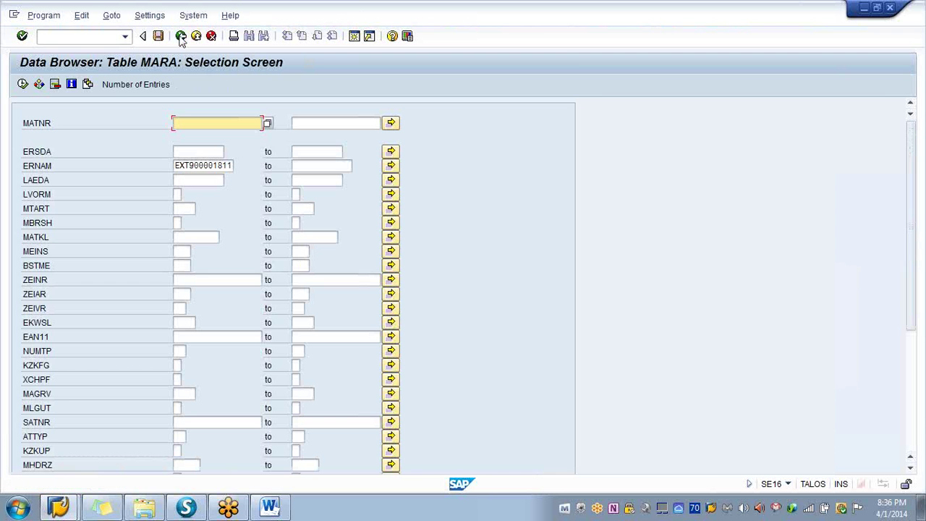
{"action": "left_click", "coordinate": [190, 154]}
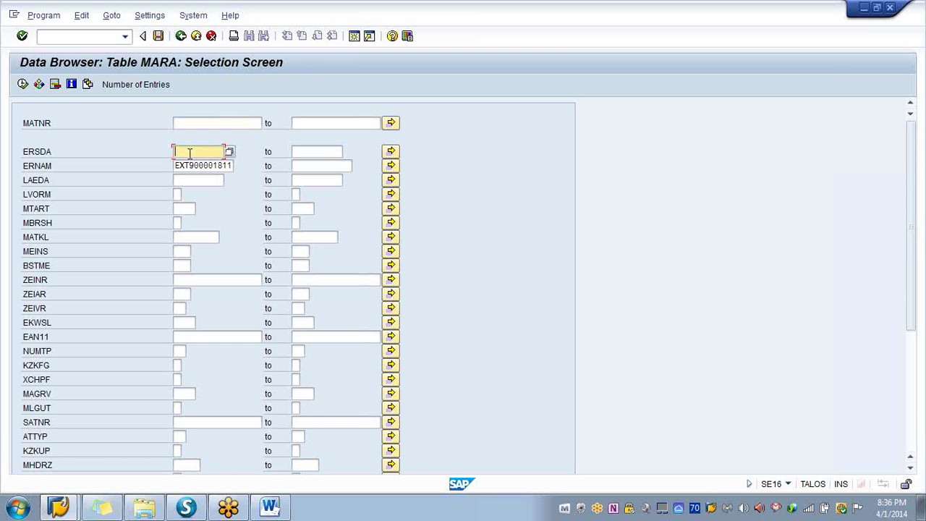
{"action": "left_click", "coordinate": [230, 152]}
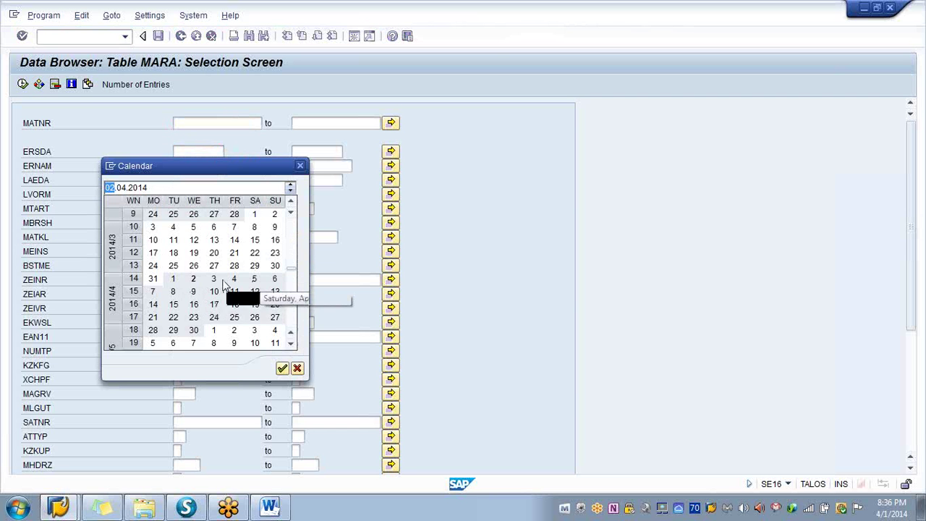
{"action": "double_click", "coordinate": [193, 278]}
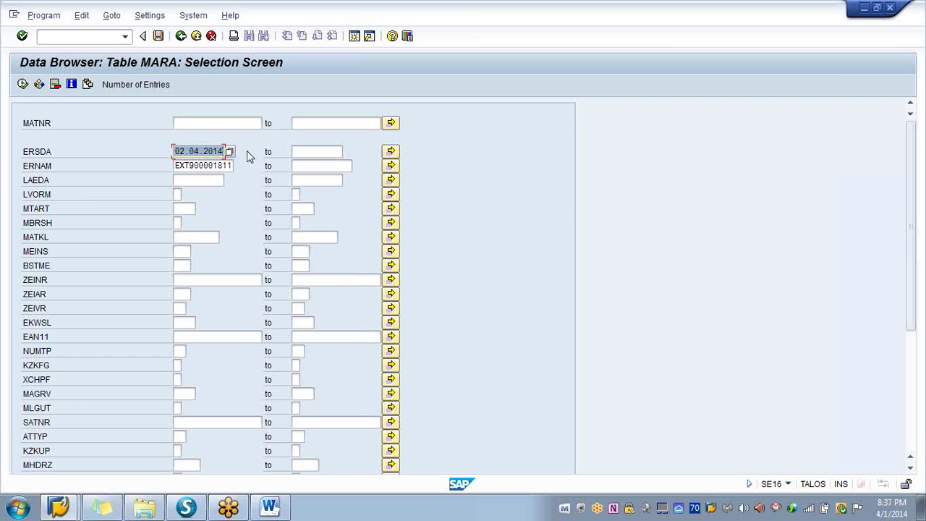
{"action": "left_click", "coordinate": [23, 84]}
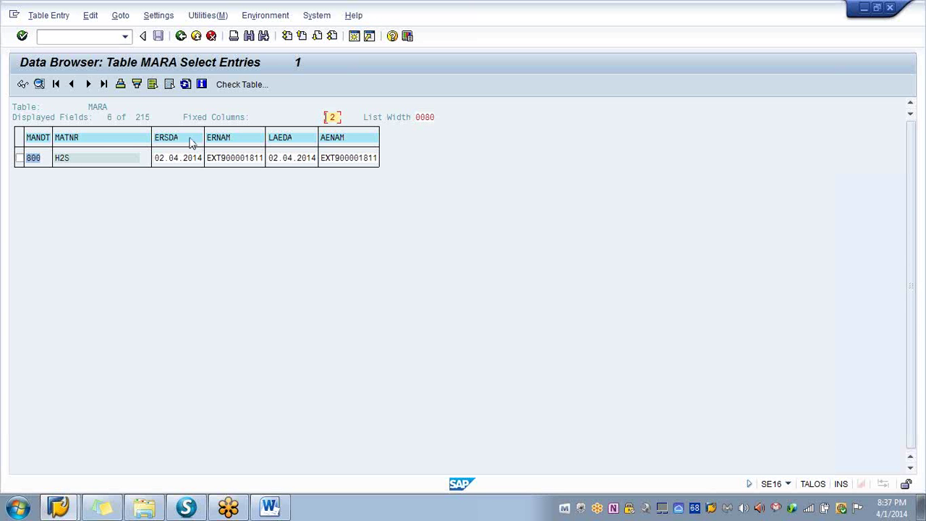
- Return to the selection screen, clear the creator (ERNAM) criterion, and list all materials created on 02.04.2014
{"action": "left_click", "coordinate": [181, 36]}
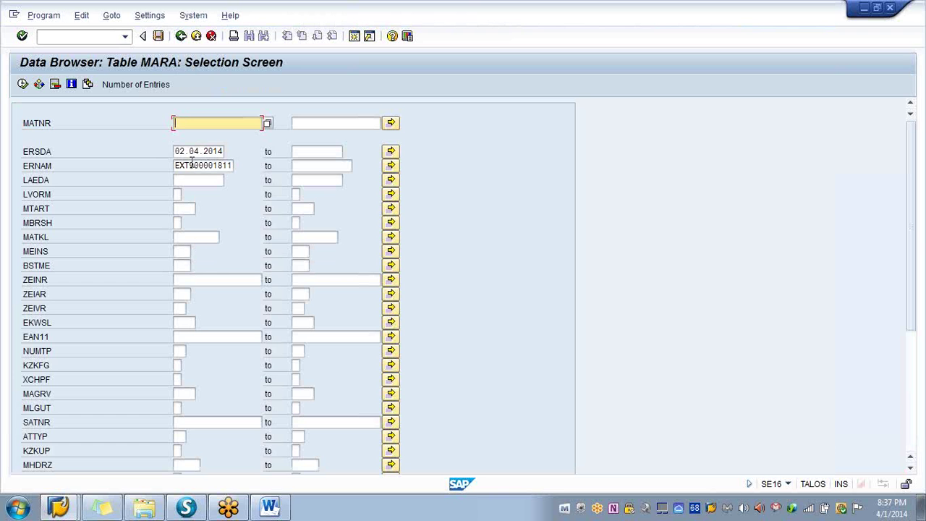
{"action": "left_click", "coordinate": [229, 165]}
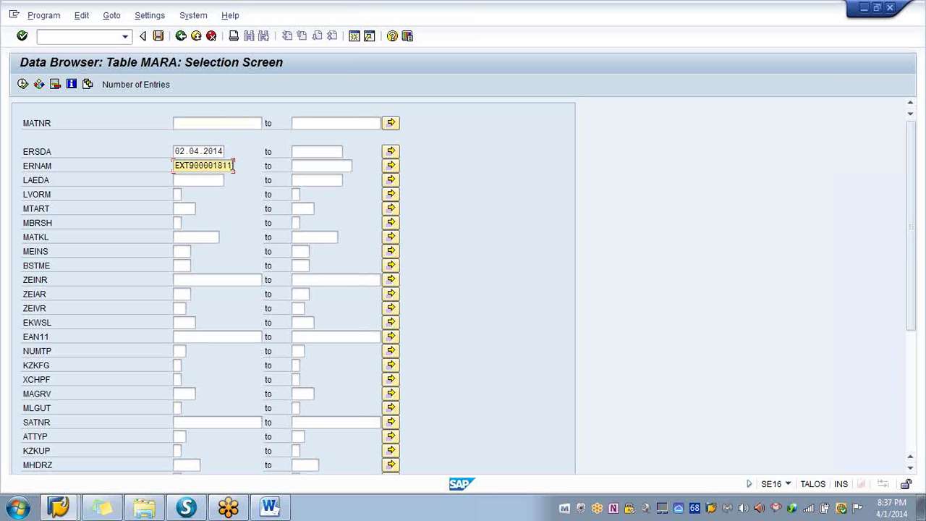
{"action": "key", "text": "BackSpace"}
{"action": "key", "text": "BackSpace"}
{"action": "key", "text": "BackSpace"}
{"action": "key", "text": "BackSpace"}
{"action": "key", "text": "BackSpace"}
{"action": "key", "text": "BackSpace"}
{"action": "key", "text": "BackSpace"}
{"action": "key", "text": "BackSpace"}
{"action": "key", "text": "BackSpace"}
{"action": "key", "text": "BackSpace"}
{"action": "key", "text": "BackSpace"}
{"action": "key", "text": "BackSpace"}
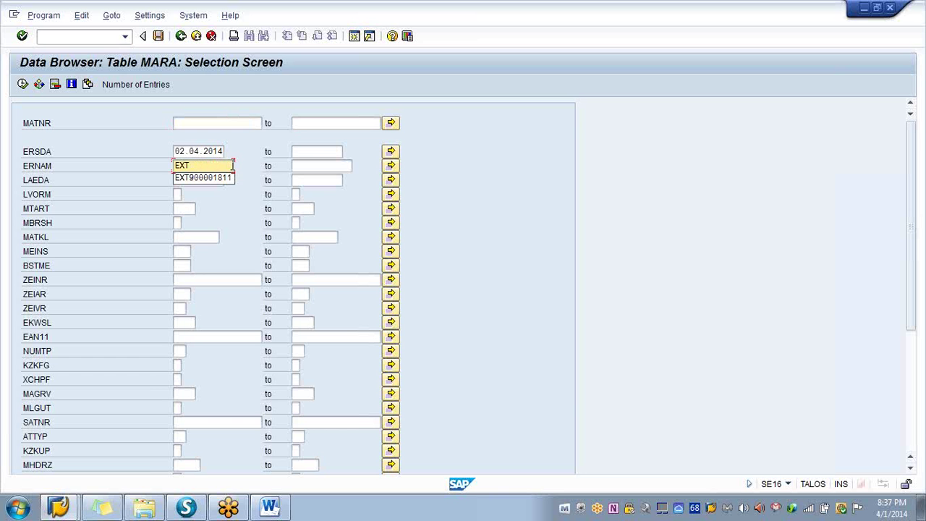
{"action": "left_click", "coordinate": [447, 182]}
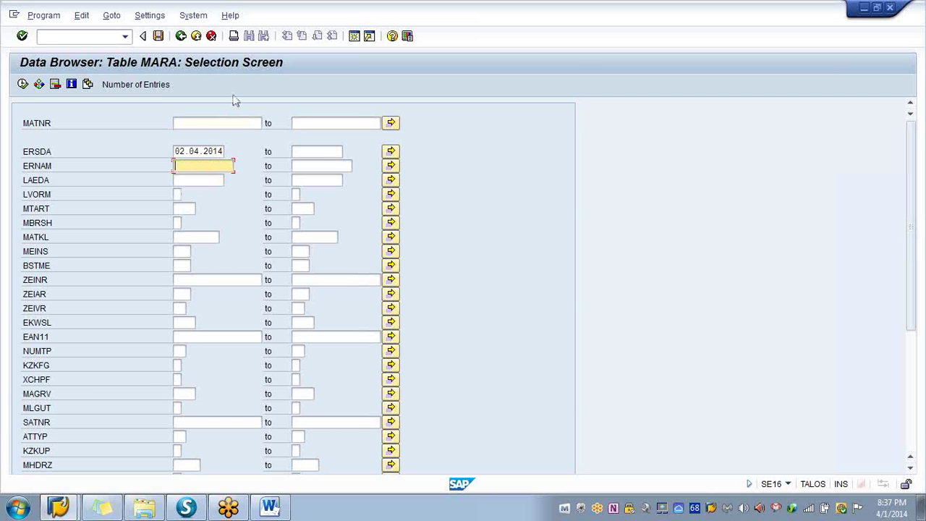
{"action": "left_click", "coordinate": [23, 85]}
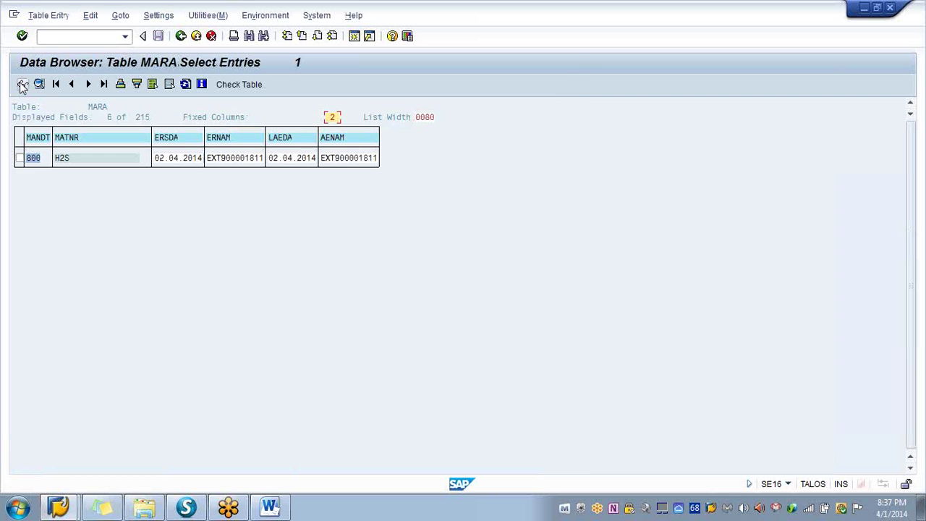
- Leave the MARA results and the Data Browser and return to the SAP Easy Access menu
{"action": "left_click", "coordinate": [61, 160]}
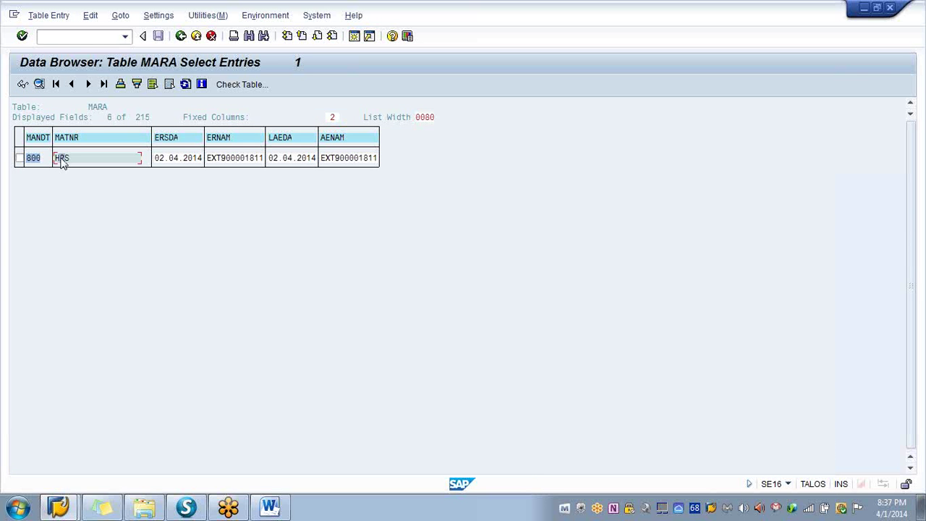
{"action": "left_click", "coordinate": [181, 36]}
{"action": "left_click", "coordinate": [181, 36]}
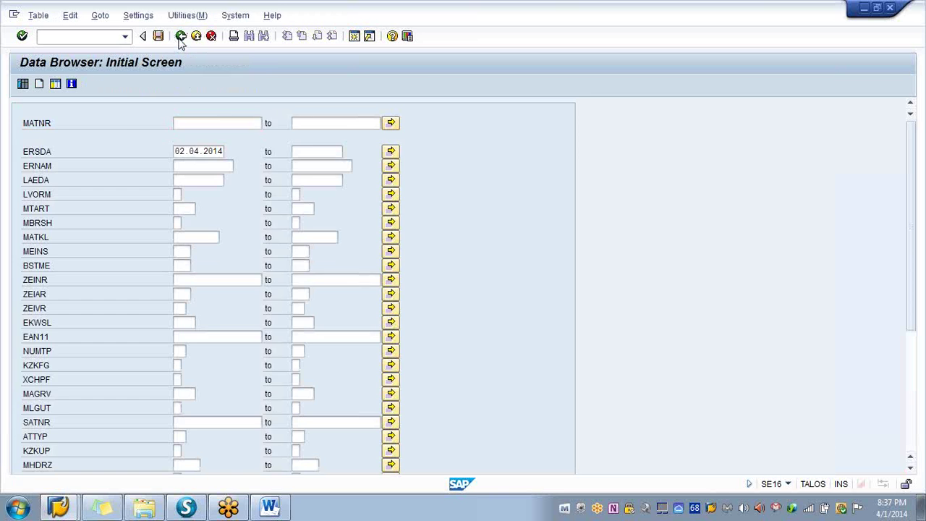
{"action": "left_click", "coordinate": [181, 36]}
{"action": "left_click", "coordinate": [181, 36]}
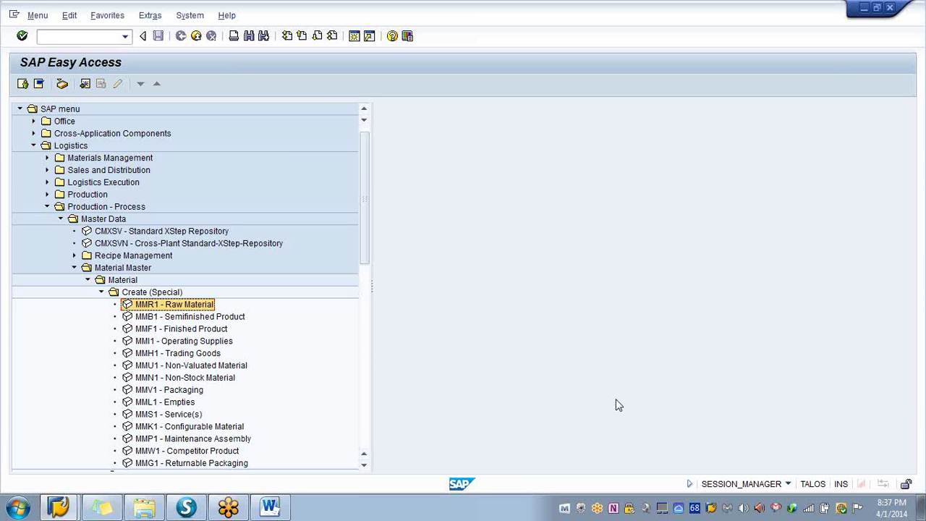
- Open the stock overview with transaction MMBE
{"action": "left_click", "coordinate": [72, 36]}
{"action": "type", "text": "/nmig"}
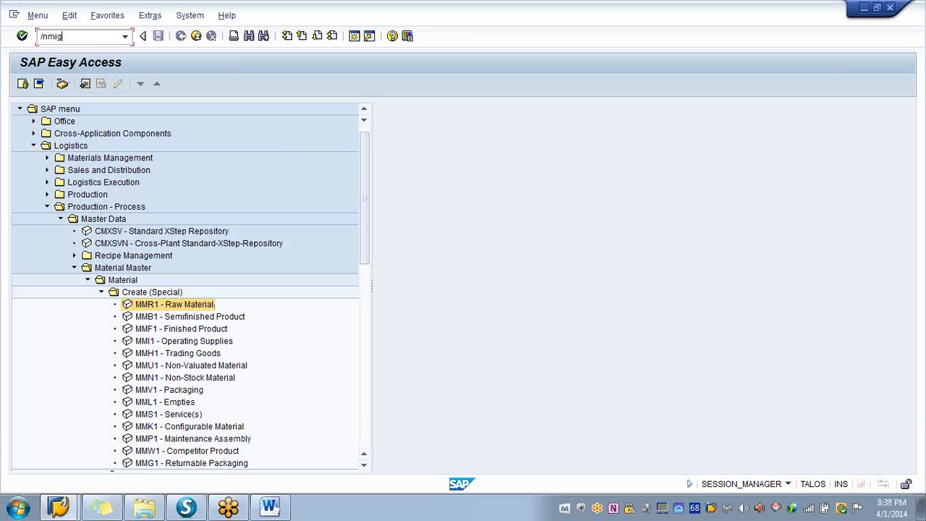
{"action": "type", "text": "o"}
{"action": "key", "text": "BackSpace"}
{"action": "key", "text": "BackSpace"}
{"action": "key", "text": "BackSpace"}
{"action": "key", "text": "BackSpace"}
{"action": "type", "text": "mmbe"}
{"action": "key", "text": "Return"}
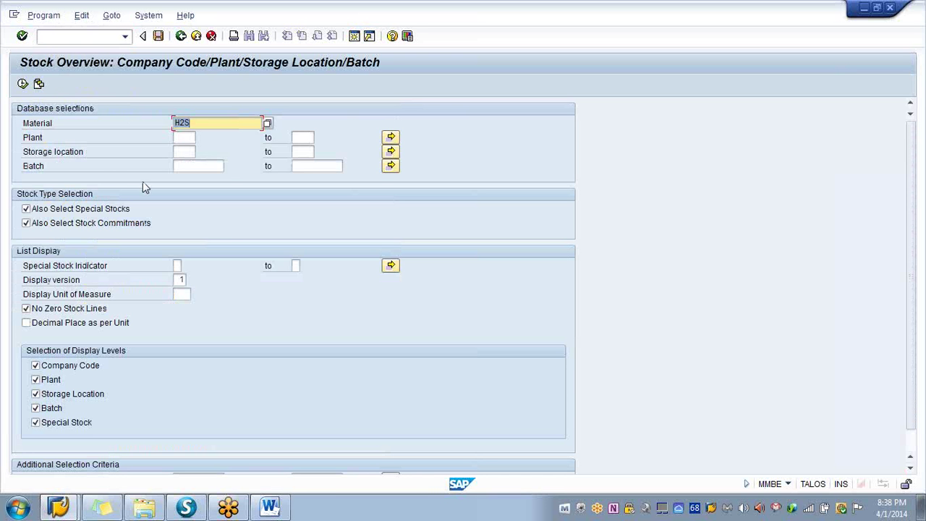
- Display the stock overview of material H2S for plant 3000, storage location 0001, with No Zero Stock Lines cleared, and check its unrestricted-use stock
{"action": "left_click", "coordinate": [177, 137]}
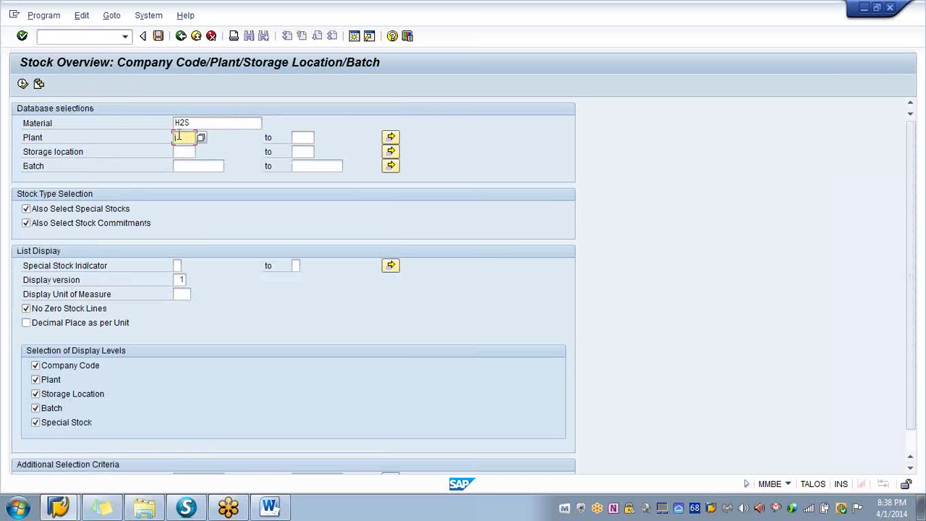
{"action": "type", "text": "3"}
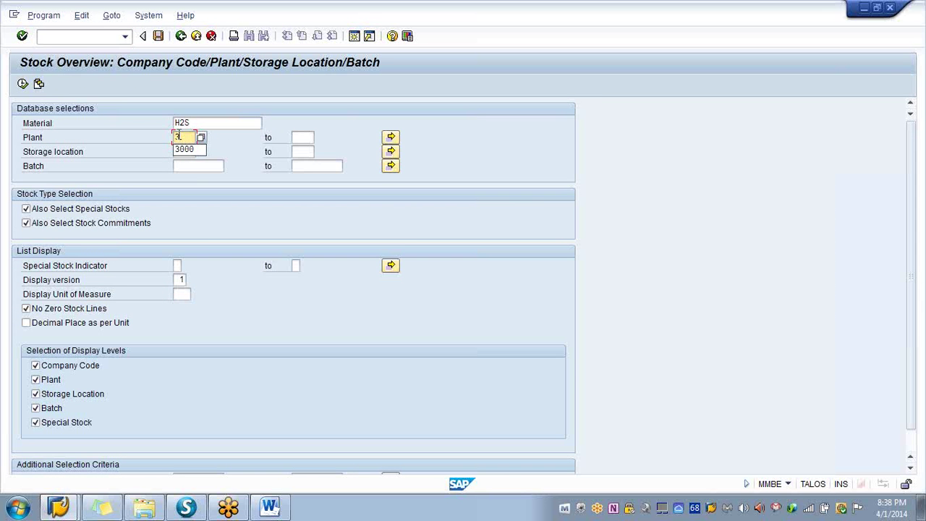
{"action": "left_click", "coordinate": [186, 150]}
{"action": "left_click", "coordinate": [185, 150]}
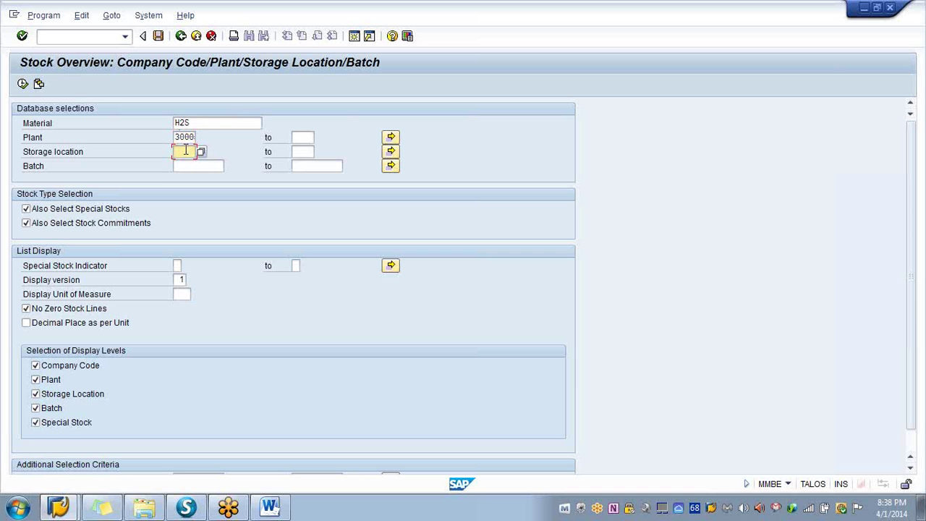
{"action": "left_click", "coordinate": [186, 150]}
{"action": "left_click", "coordinate": [185, 164]}
{"action": "left_click", "coordinate": [27, 309]}
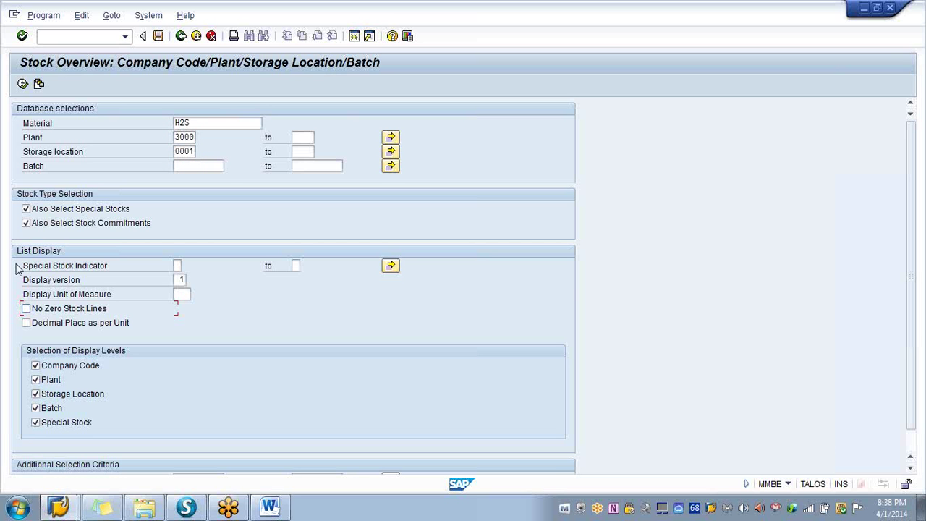
{"action": "left_click", "coordinate": [23, 84]}
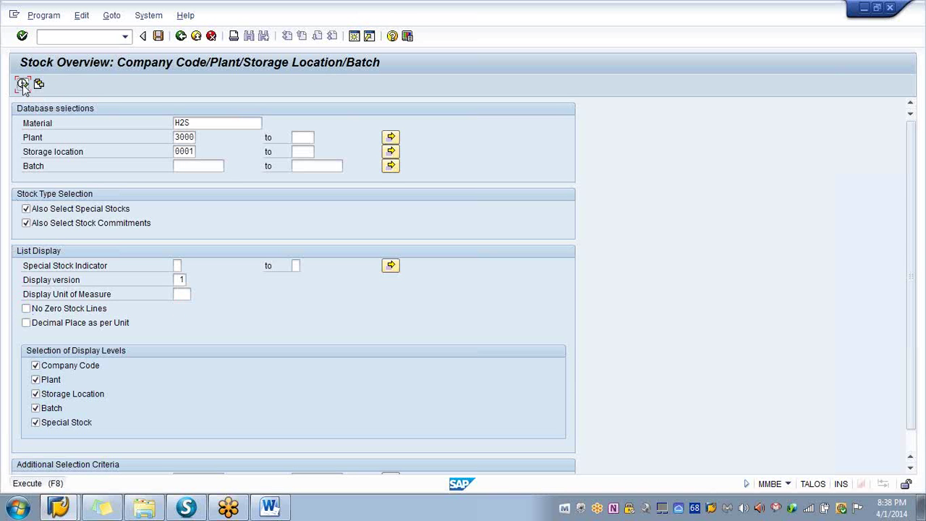
{"action": "left_click", "coordinate": [23, 84]}
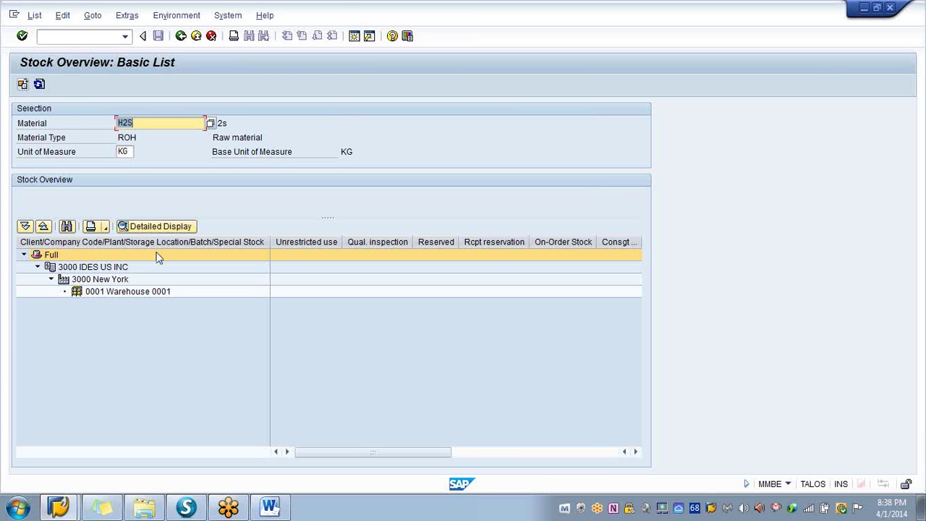
{"action": "left_click", "coordinate": [319, 293]}
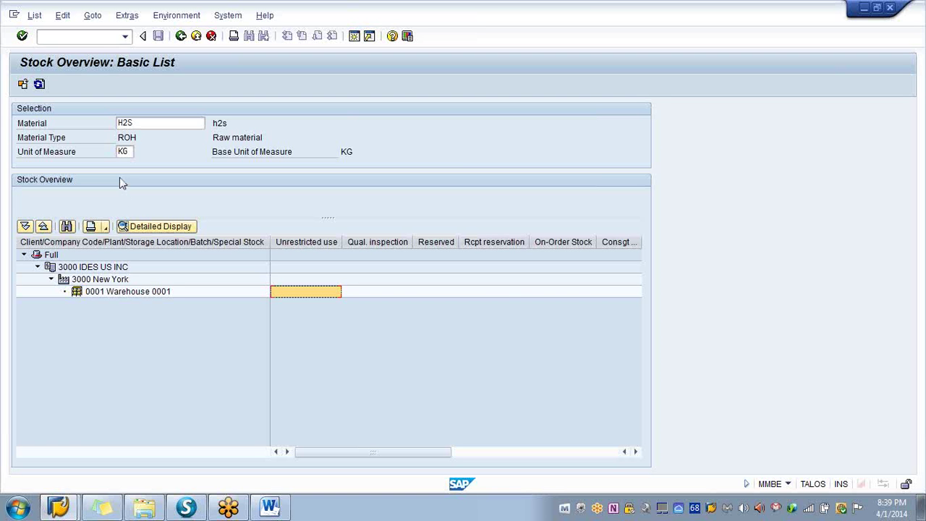
- Open a new session and display the stock/requirements list (MD04) for material H2S in plant 3000
{"action": "left_click", "coordinate": [94, 40]}
{"action": "left_click", "coordinate": [355, 36]}
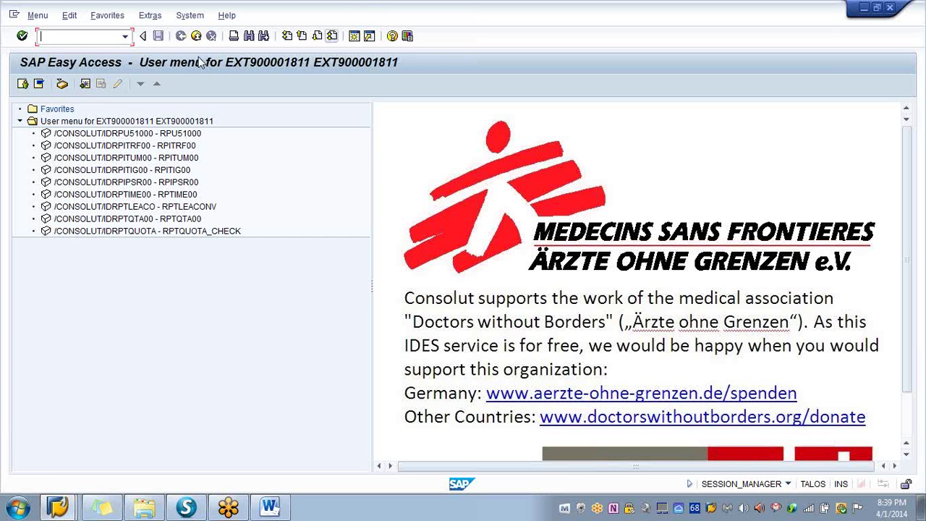
{"action": "left_click", "coordinate": [23, 85]}
{"action": "left_click", "coordinate": [91, 35]}
{"action": "type", "text": "/nmd04"}
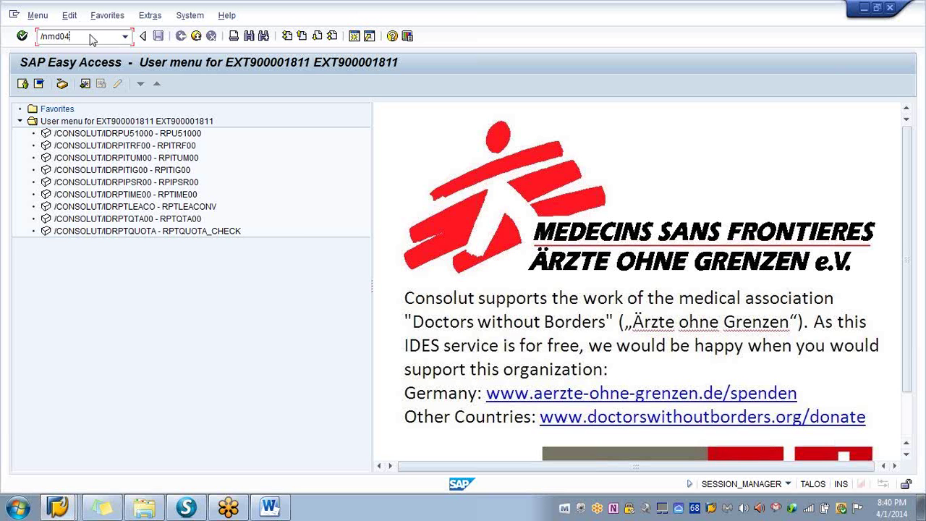
{"action": "key", "text": "Return"}
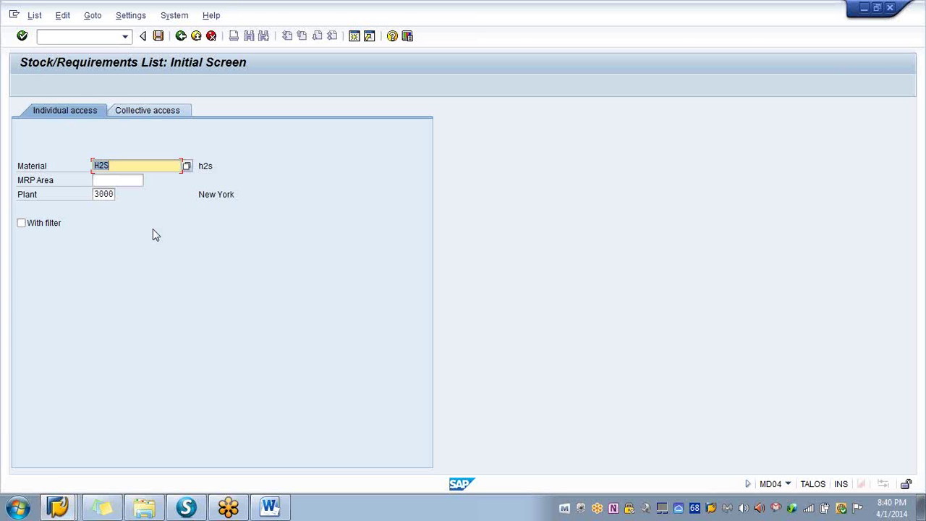
{"action": "key", "text": "Return"}
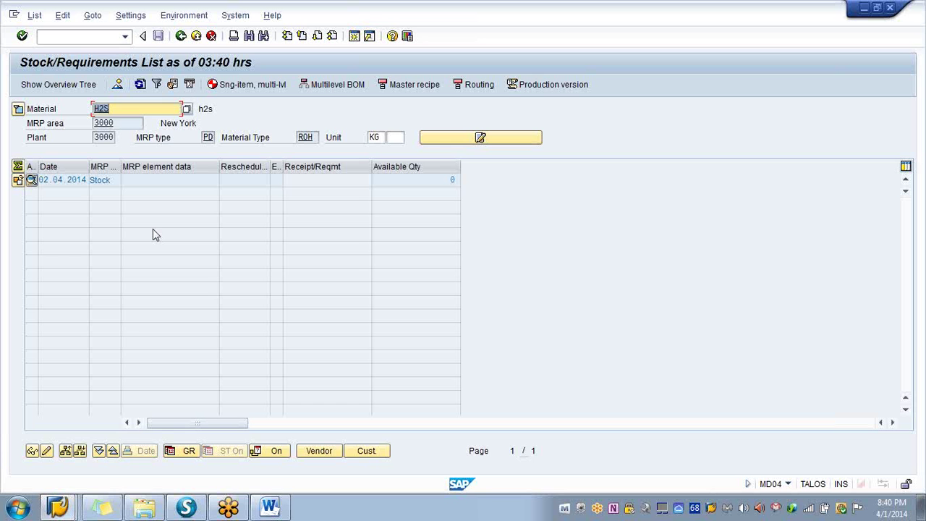
{"action": "left_click", "coordinate": [58, 506]}
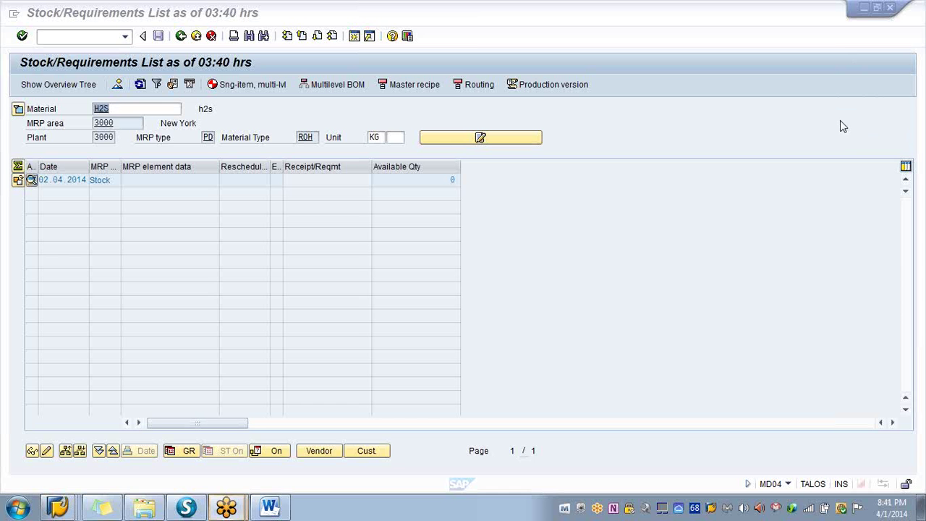
{"action": "left_click", "coordinate": [559, 294]}
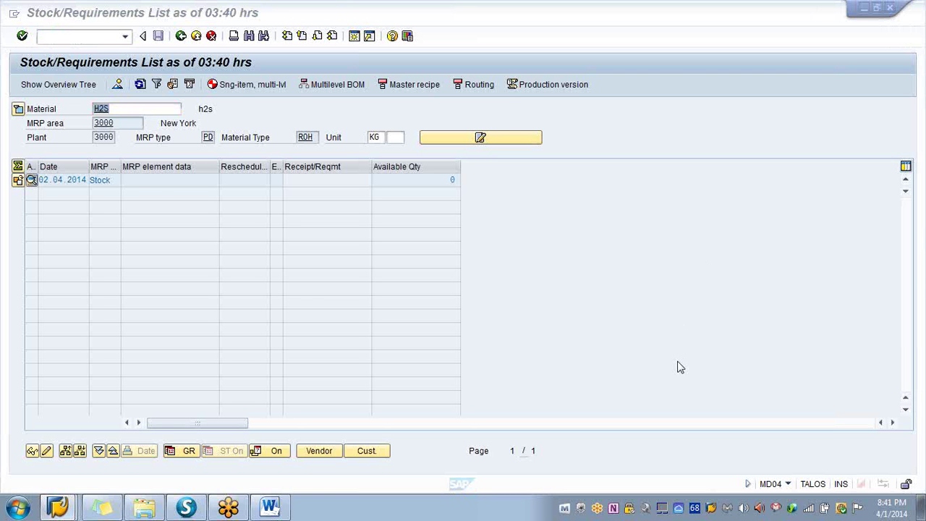
- Open another new session and switch from the user menu to the SAP menu
{"action": "left_click", "coordinate": [364, 38]}
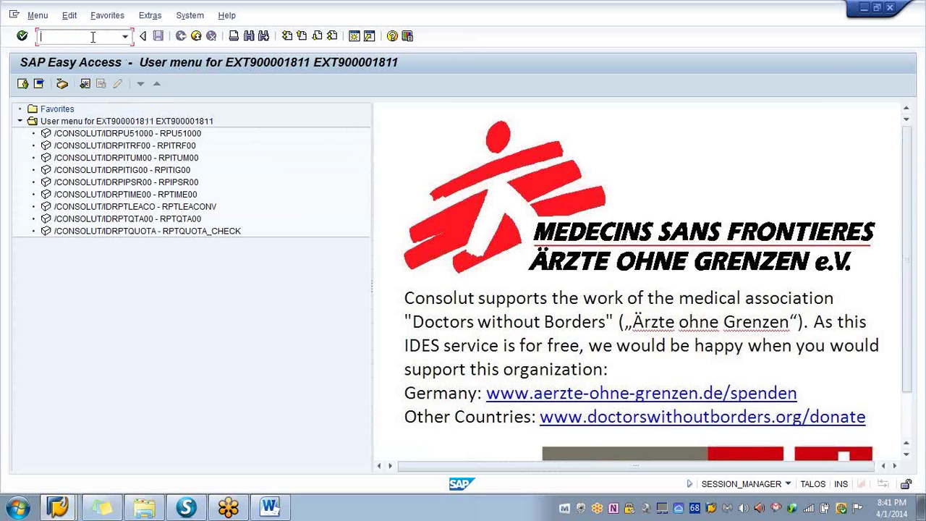
{"action": "type", "text": "mm"}
{"action": "left_click", "coordinate": [38, 84]}
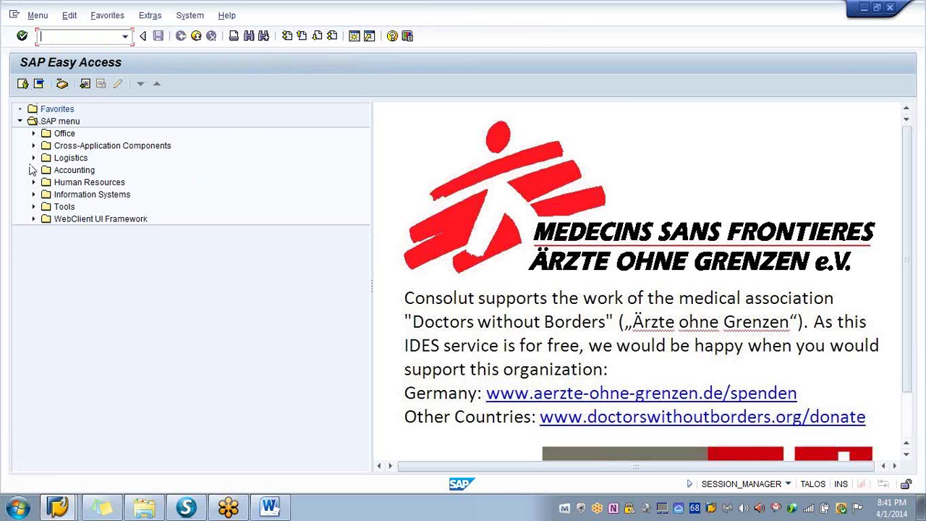
- Start MMF1 - Finished Product from the special material creation functions under Production - Process master data
{"action": "left_click", "coordinate": [32, 159]}
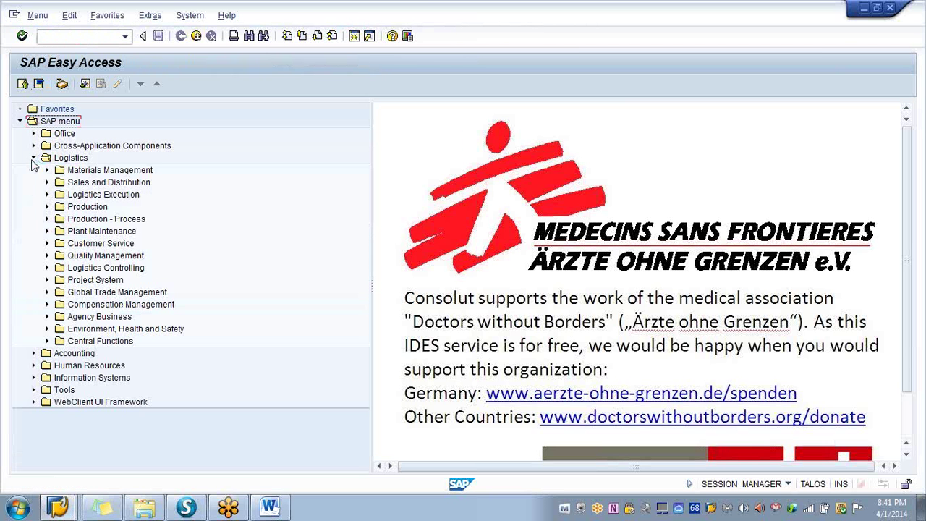
{"action": "left_click", "coordinate": [47, 219]}
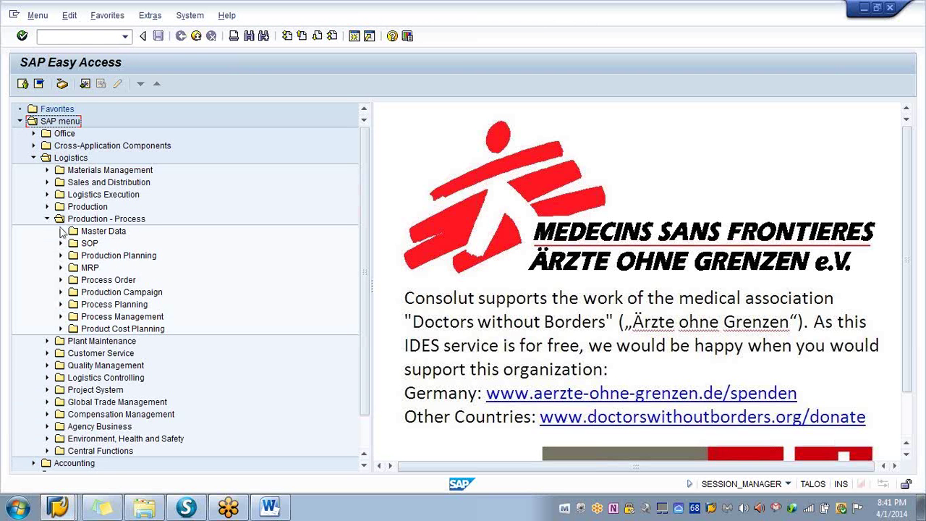
{"action": "left_click", "coordinate": [61, 231]}
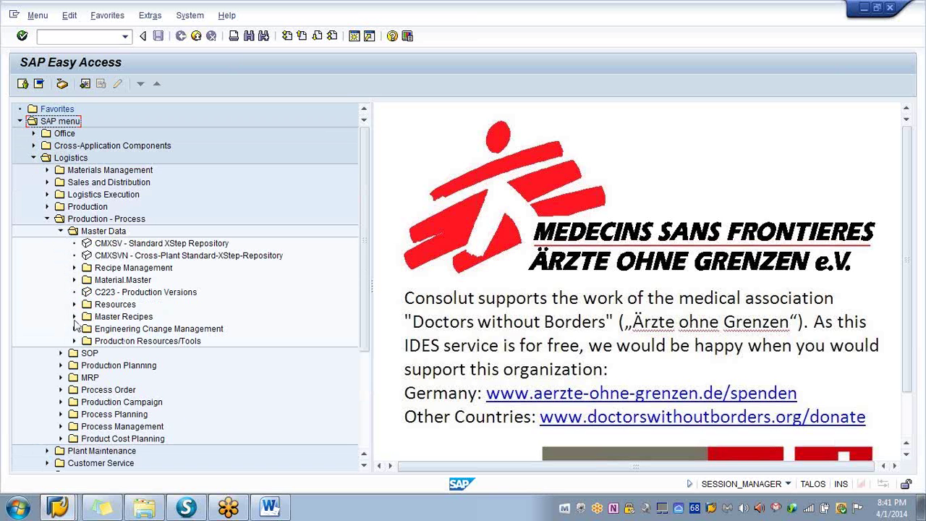
{"action": "left_click", "coordinate": [76, 280]}
{"action": "left_click", "coordinate": [87, 293]}
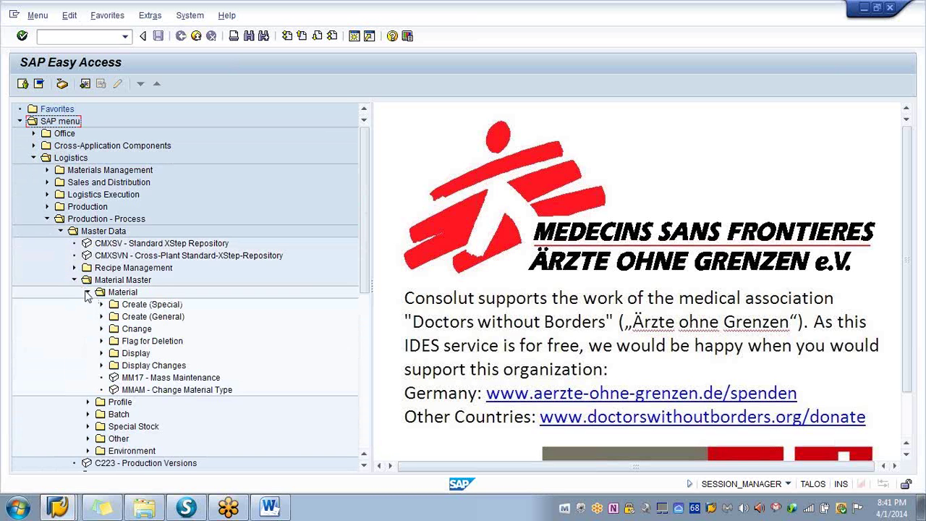
{"action": "left_click", "coordinate": [102, 305]}
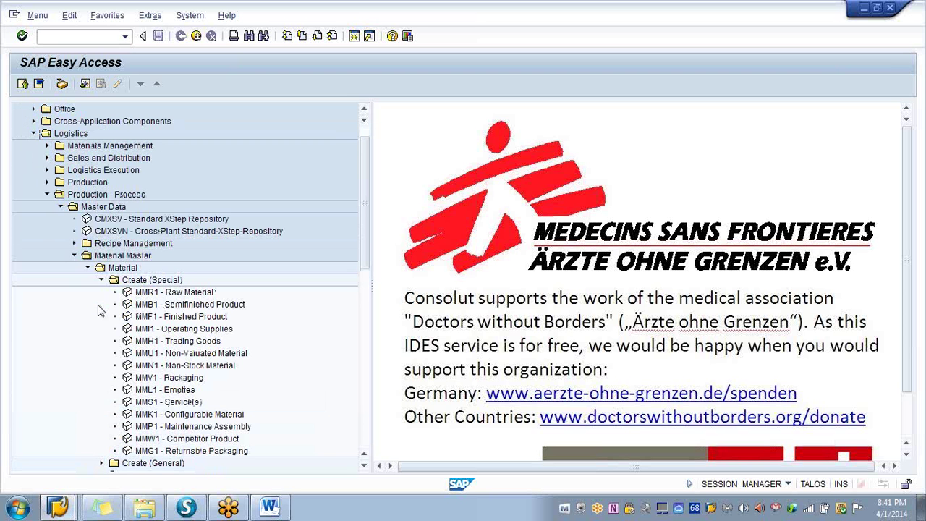
{"action": "left_click", "coordinate": [152, 321]}
{"action": "double_click", "coordinate": [152, 321]}
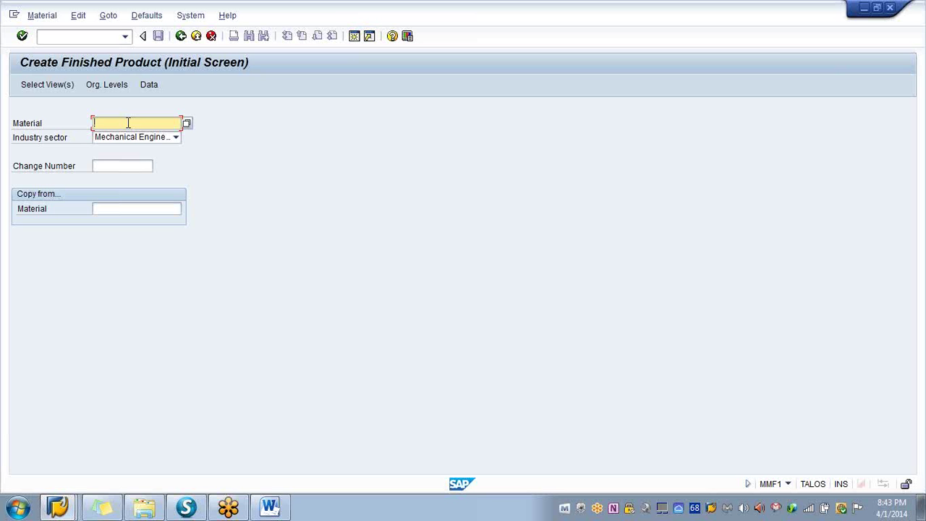
- Enter H2SBulk as the new finished product's material number and set the industry sector to Chemical Industry
{"action": "type", "text": "H2s"}
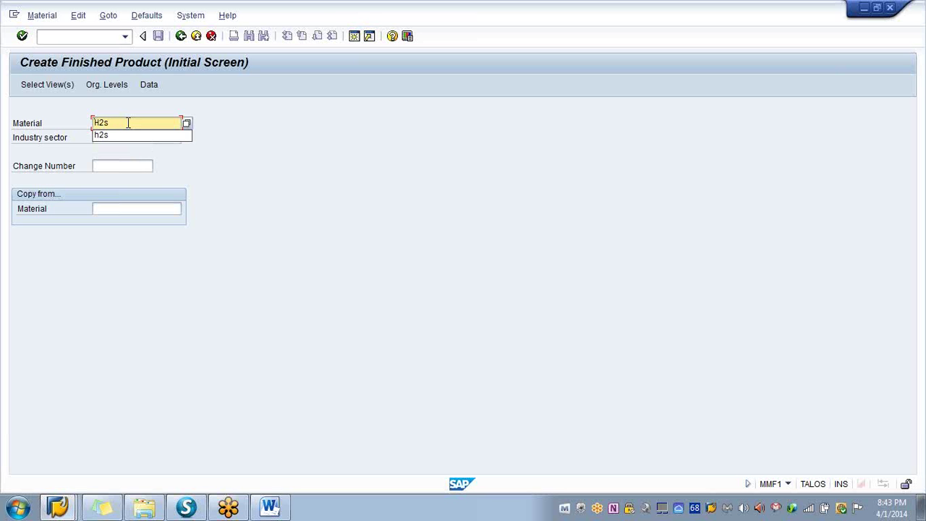
{"action": "type", "text": "Buk"}
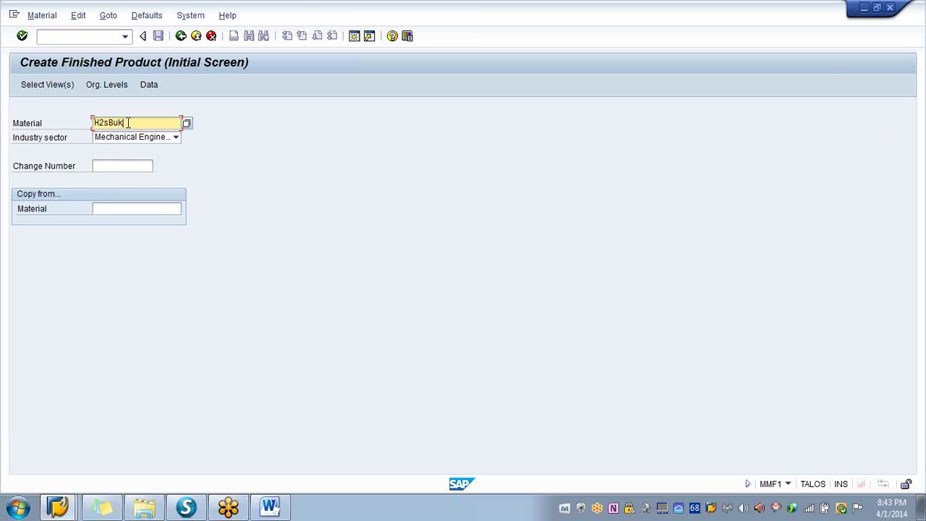
{"action": "key", "text": "BackSpace"}
{"action": "type", "text": "ilk"}
{"action": "key", "text": "Left"}
{"action": "key", "text": "Left"}
{"action": "key", "text": "Left"}
{"action": "key", "text": "Left"}
{"action": "key", "text": "BackSpace"}
{"action": "type", "text": "S"}
{"action": "left_click", "coordinate": [176, 138]}
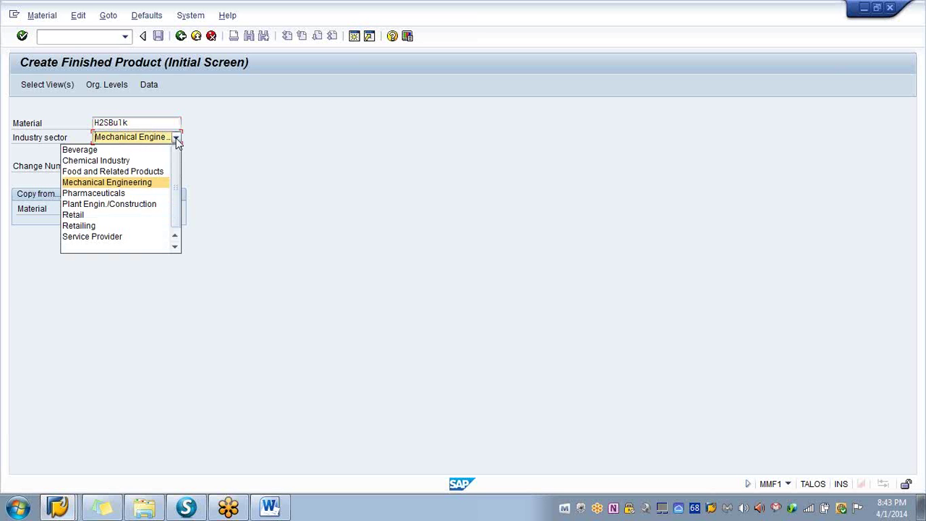
{"action": "left_click", "coordinate": [125, 161]}
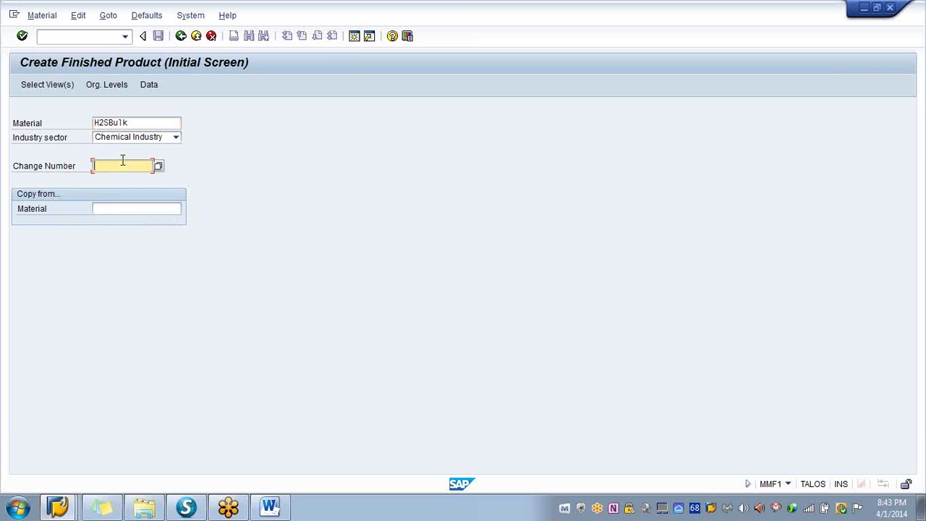
- Select all views for the new material and proceed to its organizational levels
{"action": "left_click", "coordinate": [54, 88]}
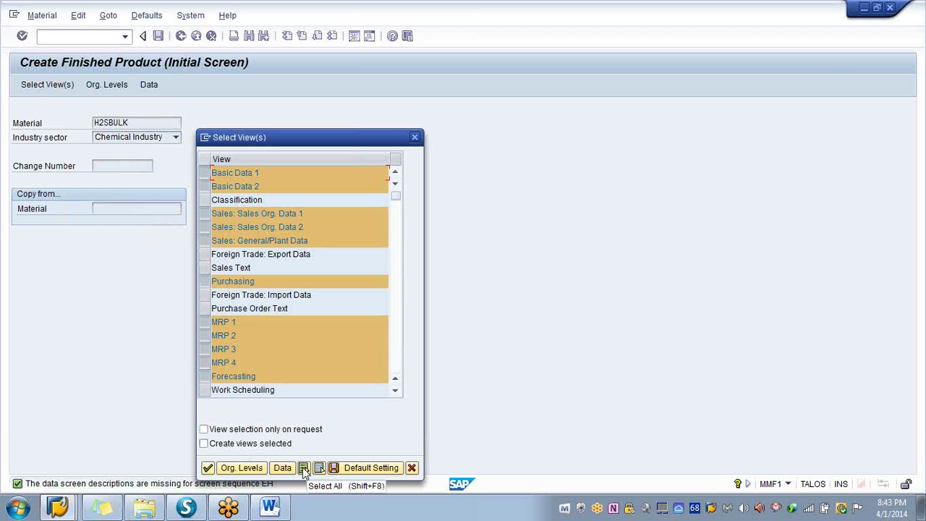
{"action": "left_click", "coordinate": [304, 468]}
{"action": "left_click", "coordinate": [243, 468]}
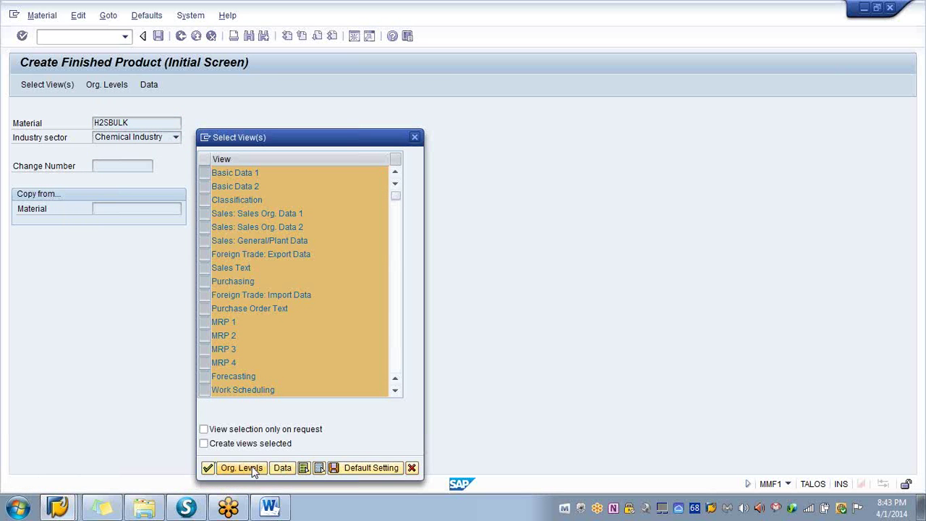
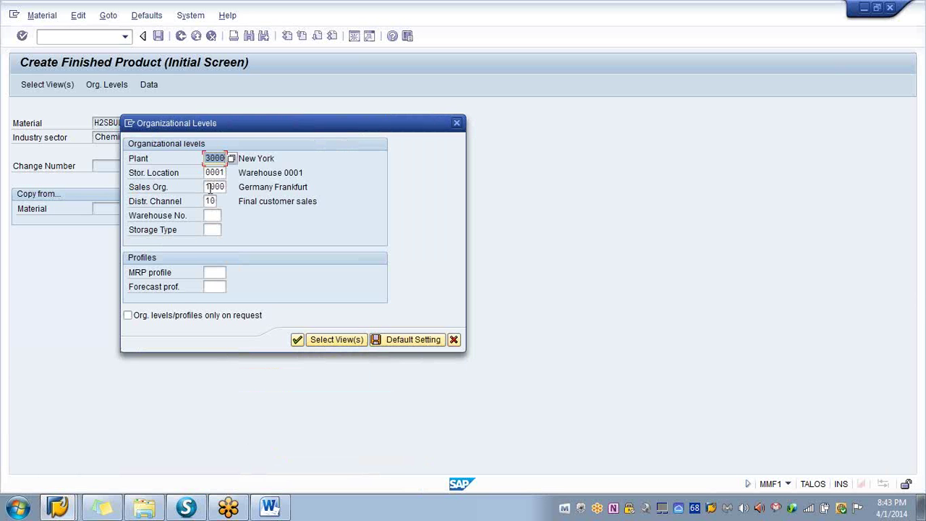
- Set the sales organization to 3000 and confirm the organizational levels to enter the material's basic data
{"action": "left_click", "coordinate": [210, 187]}
{"action": "key", "text": "BackSpace"}
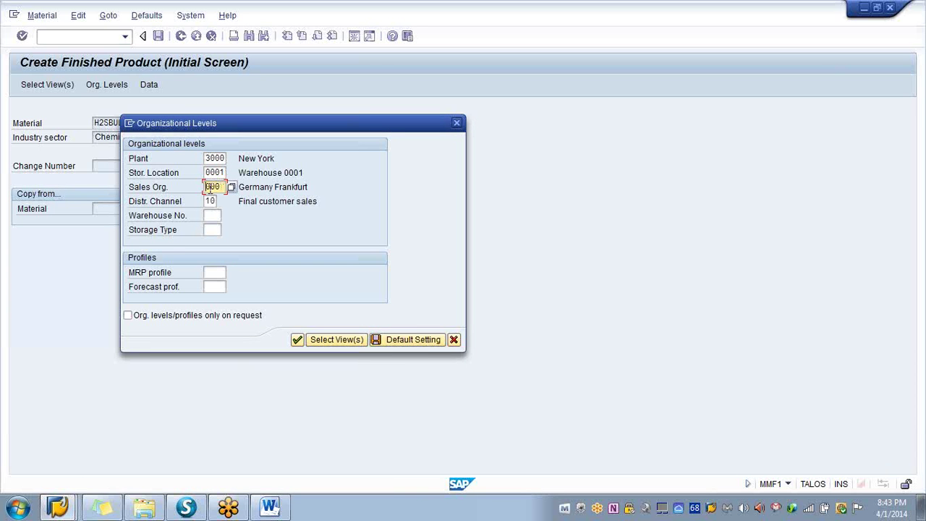
{"action": "type", "text": "3"}
{"action": "left_click", "coordinate": [297, 340]}
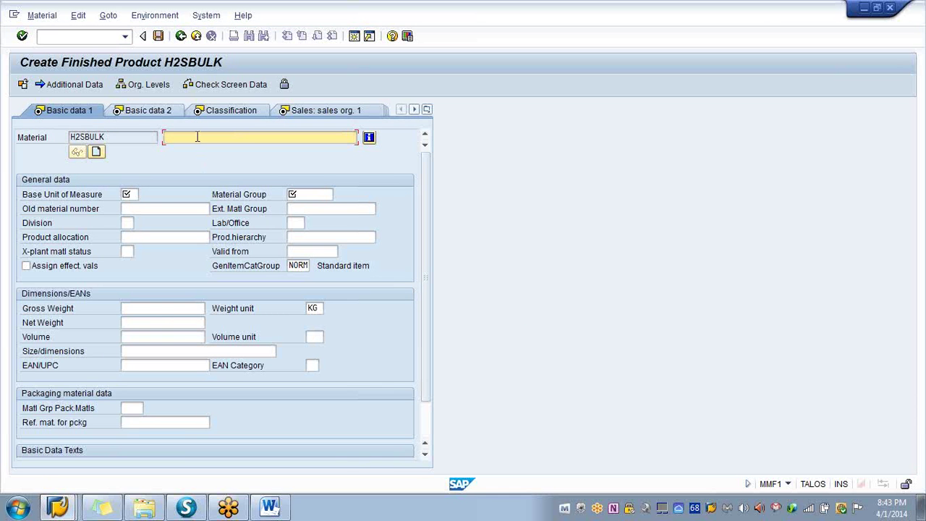
- Enter the description Bulk Material of H2S, base unit of measure kg and material group 004 in the basic data
{"action": "type", "text": "Bulk Material of H2S"}
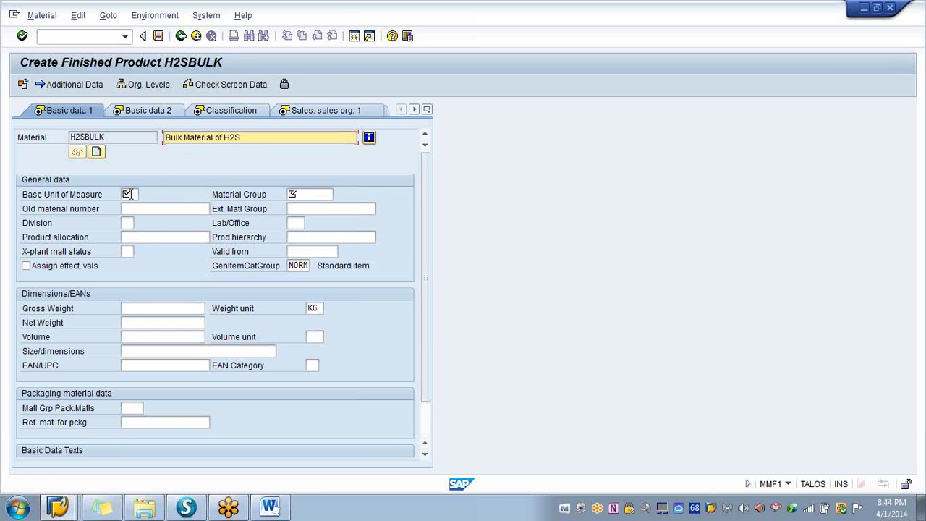
{"action": "left_click", "coordinate": [127, 194]}
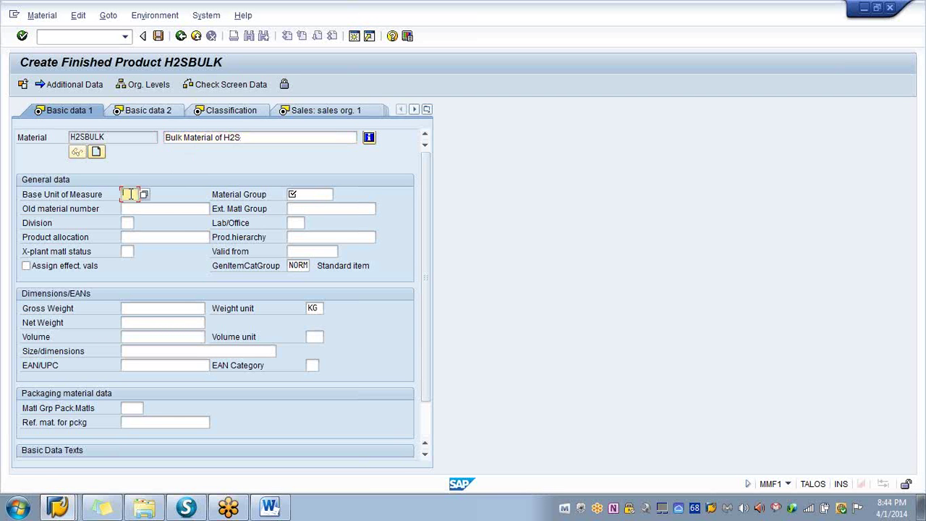
{"action": "type", "text": "kg"}
{"action": "left_click", "coordinate": [325, 197]}
{"action": "type", "text": "904"}
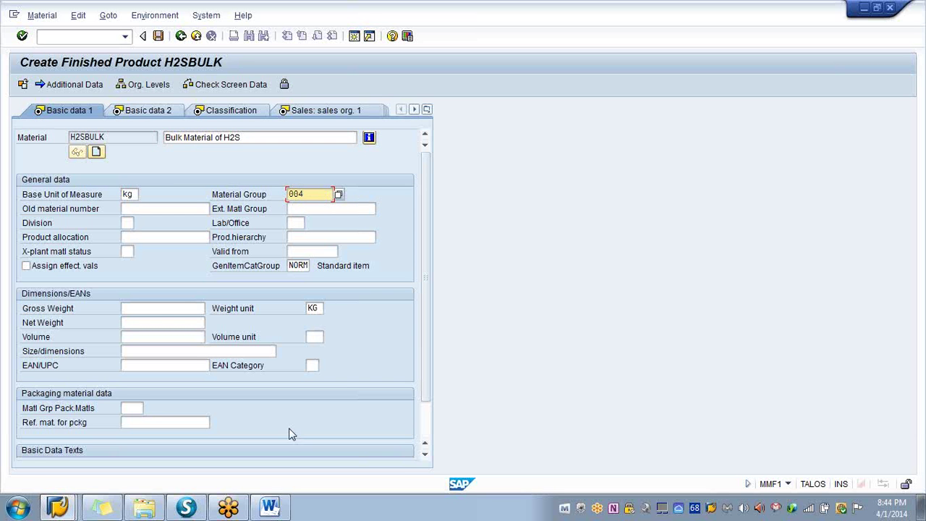
- Set the division to 00 and both the gross weight and net weight to 1
{"action": "left_click", "coordinate": [127, 225]}
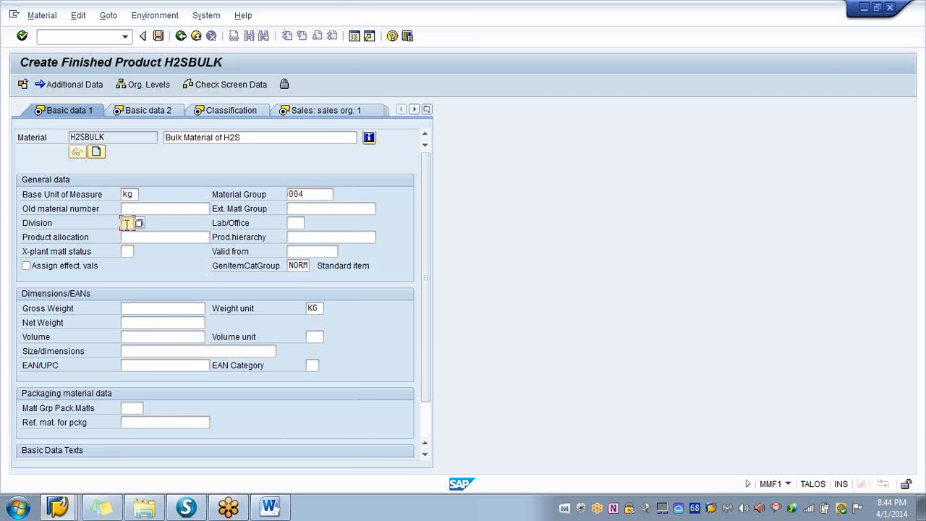
{"action": "type", "text": "00"}
{"action": "left_click", "coordinate": [132, 308]}
{"action": "type", "text": "1"}
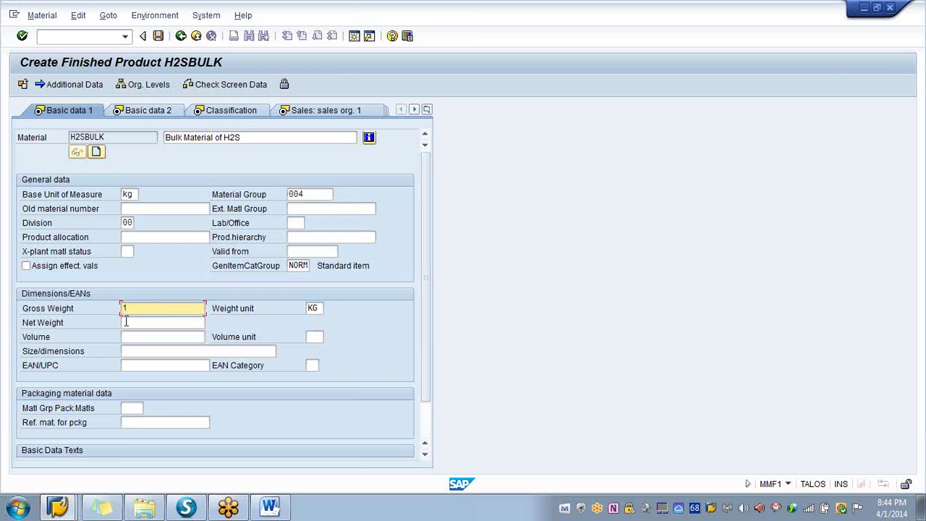
{"action": "left_click", "coordinate": [125, 322]}
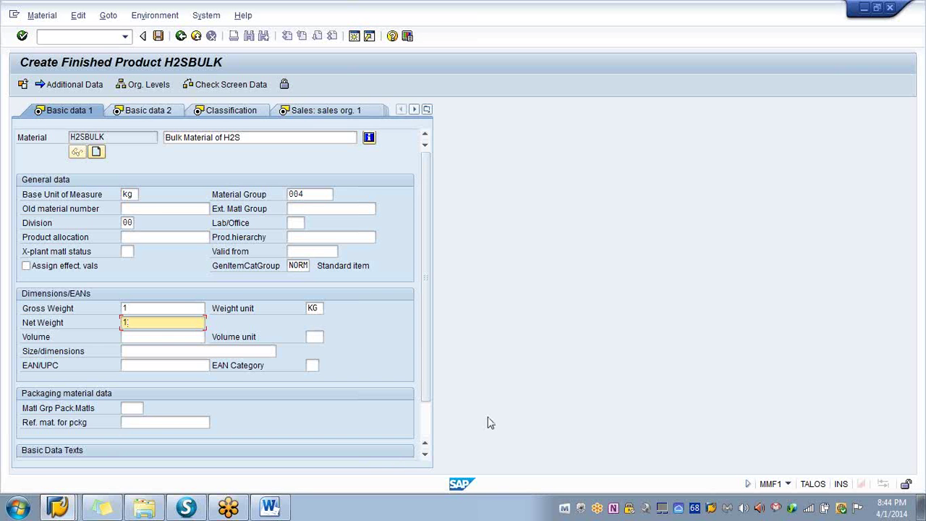
- Pass through the Basic data 2 and Classification views without entries to reach the Sales: sales org. 1 data
{"action": "left_click", "coordinate": [152, 112]}
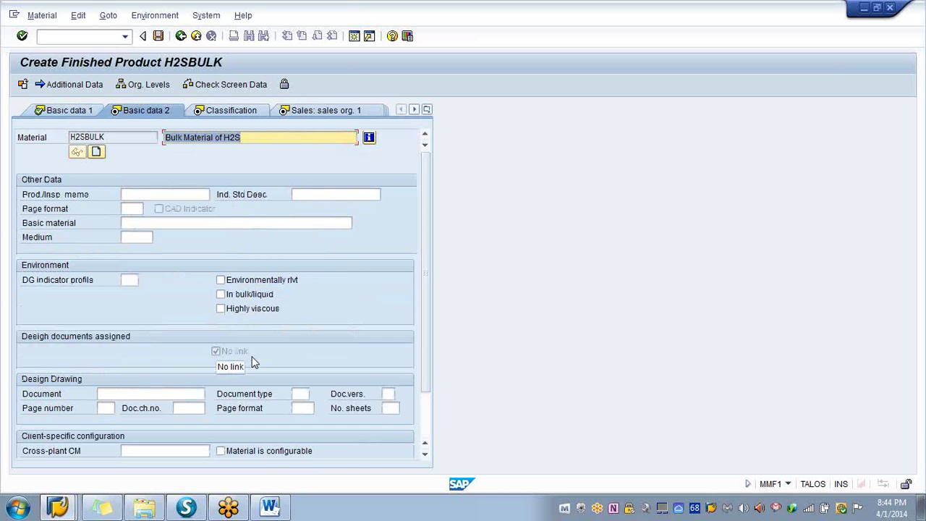
{"action": "left_click", "coordinate": [229, 112]}
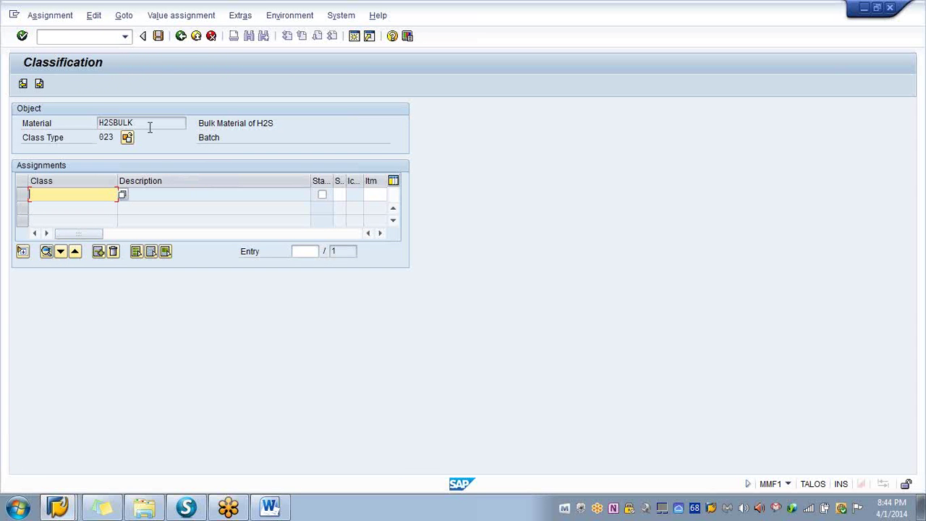
{"action": "left_click", "coordinate": [40, 85]}
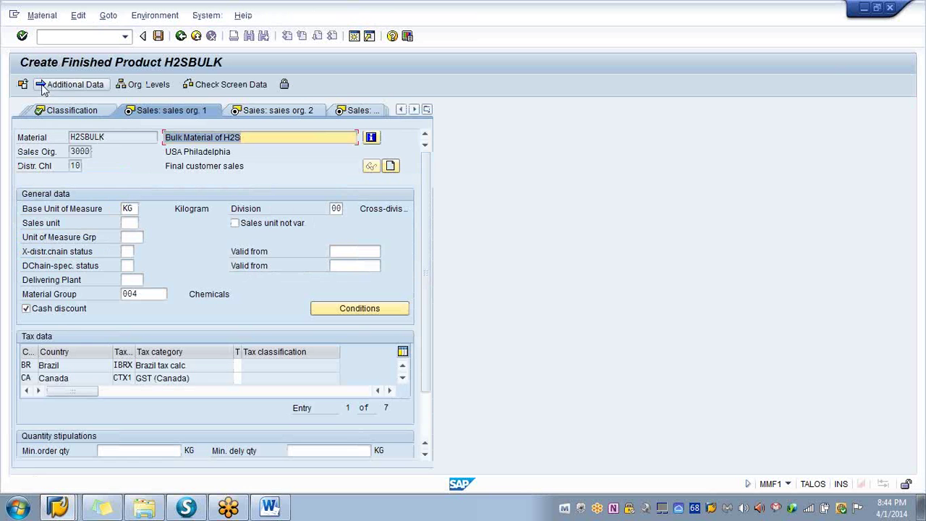
- Set tax classification 1 for Brazil's IBRX and Canada's CTX1 tax categories
{"action": "left_click", "coordinate": [238, 365]}
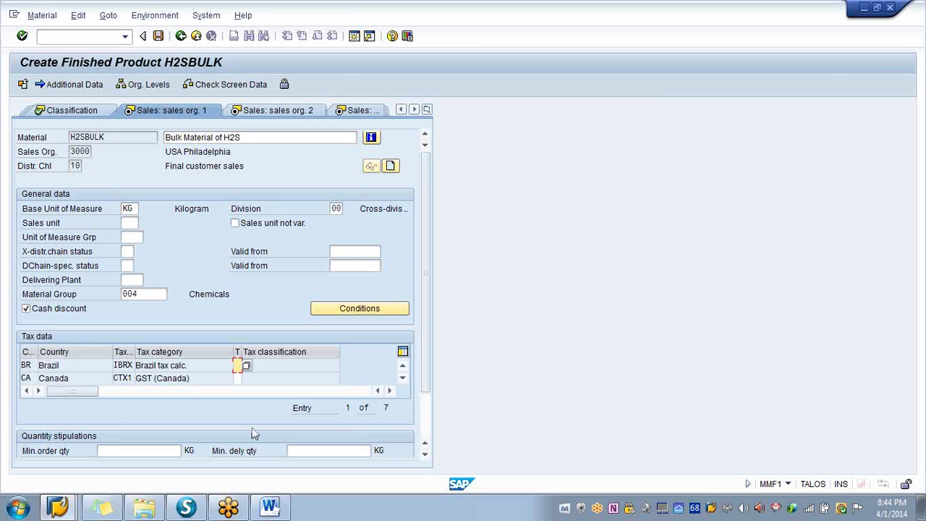
{"action": "type", "text": "1"}
{"action": "left_click", "coordinate": [238, 378]}
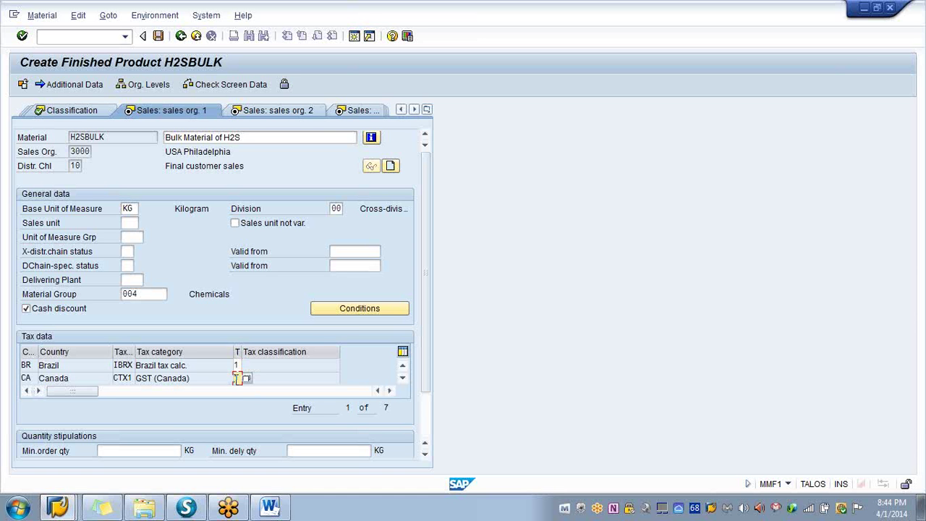
{"action": "type", "text": "1"}
- Set tax classification 1 for Canada's CTX3 and Germany's MWST tax categories
{"action": "left_click", "coordinate": [402, 378]}
{"action": "left_click", "coordinate": [403, 378]}
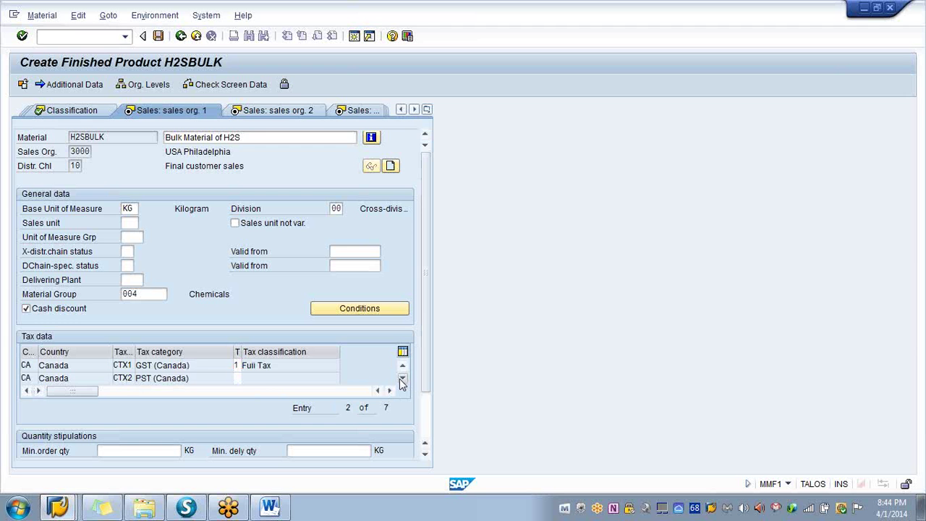
{"action": "left_click", "coordinate": [402, 380]}
{"action": "left_click", "coordinate": [237, 364]}
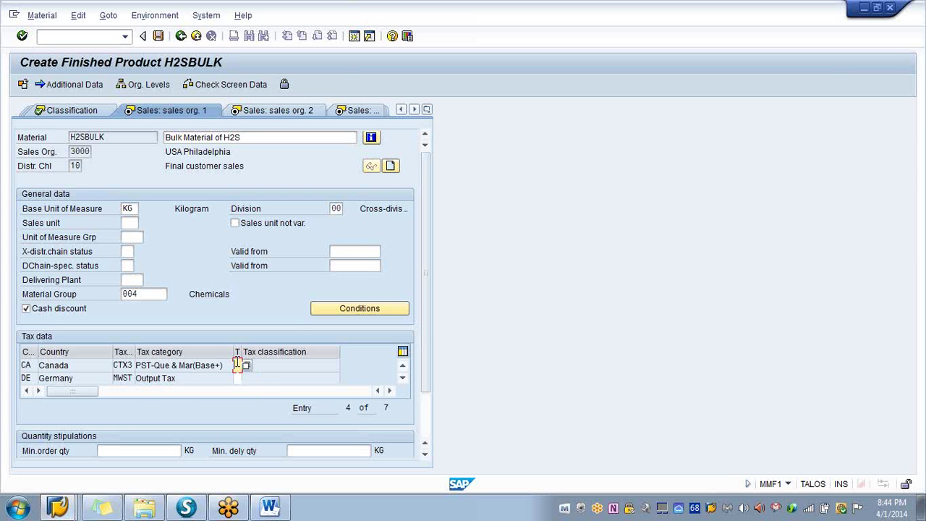
{"action": "type", "text": "1"}
{"action": "left_click", "coordinate": [237, 378]}
{"action": "type", "text": "1"}
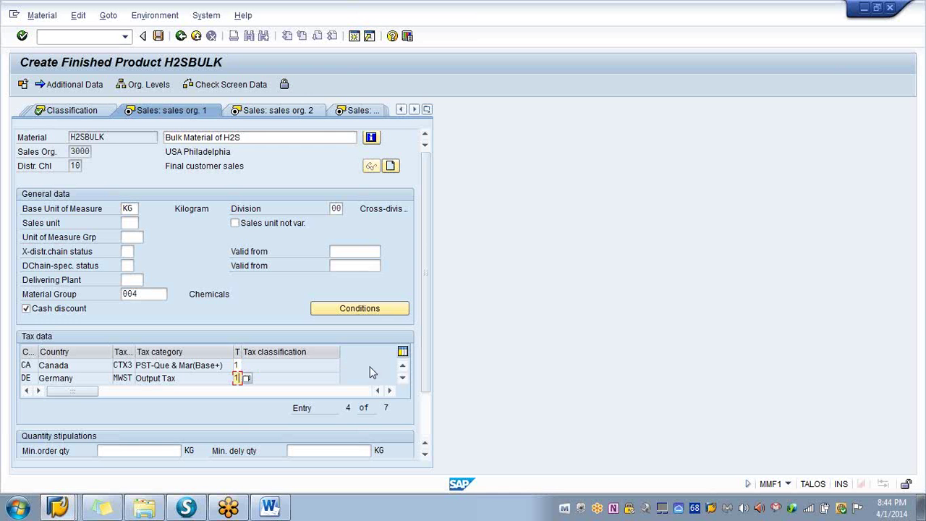
- Set tax classification 1 for the Netherlands' MWST and the United States' UTXJ tax categories
{"action": "left_click", "coordinate": [403, 379]}
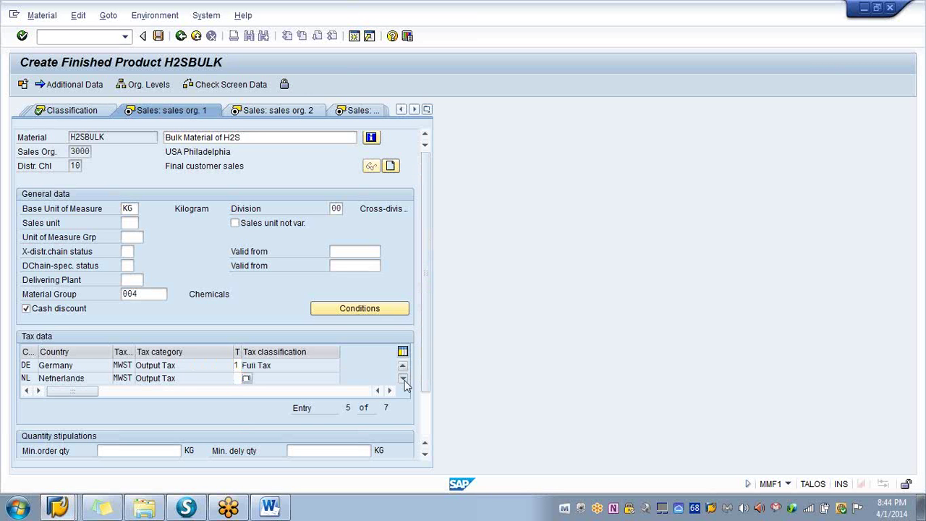
{"action": "left_click", "coordinate": [402, 378]}
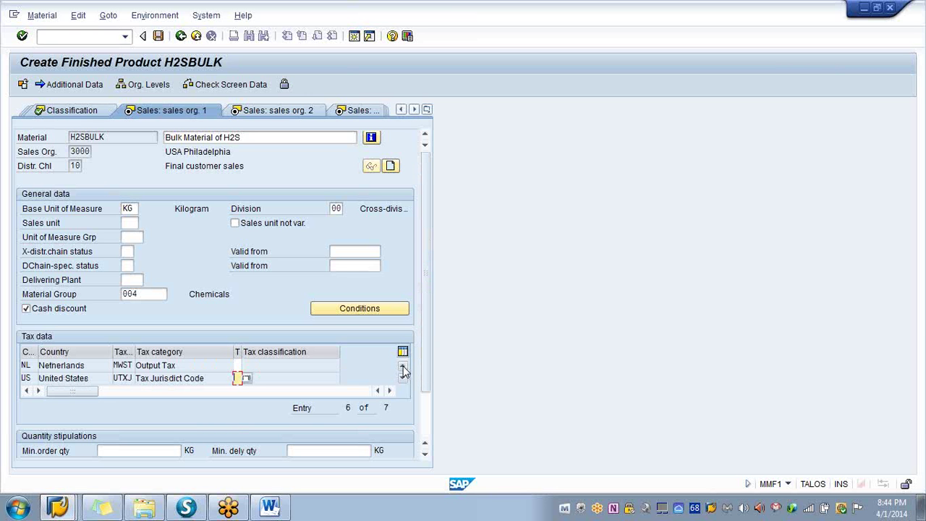
{"action": "left_click", "coordinate": [403, 369]}
{"action": "type", "text": "1"}
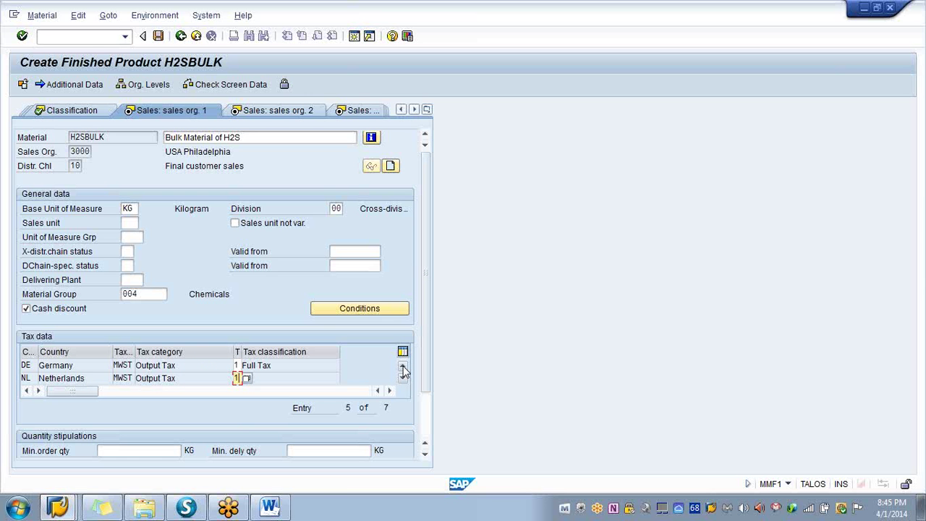
{"action": "left_click", "coordinate": [403, 379]}
{"action": "type", "text": "1"}
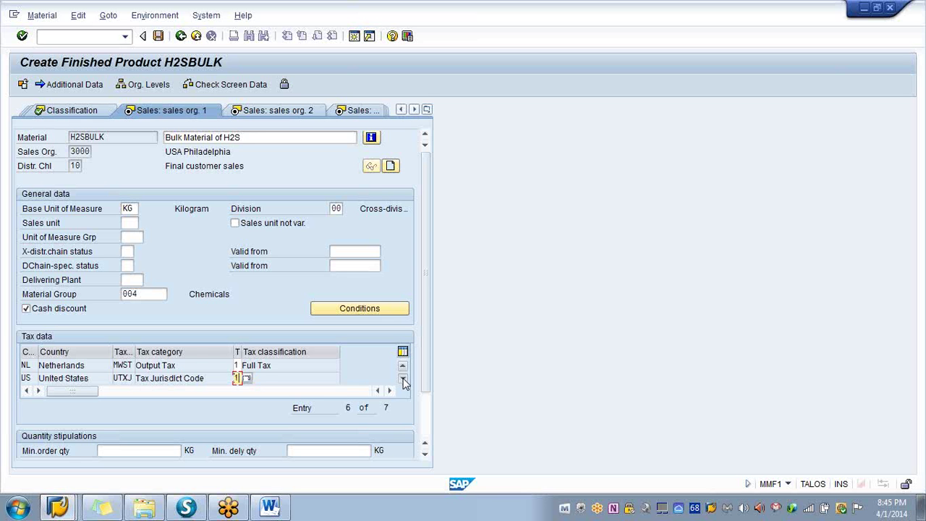
- Check the tax classification entries for all countries in the tax data table
{"action": "left_click", "coordinate": [403, 380]}
{"action": "left_click", "coordinate": [403, 367]}
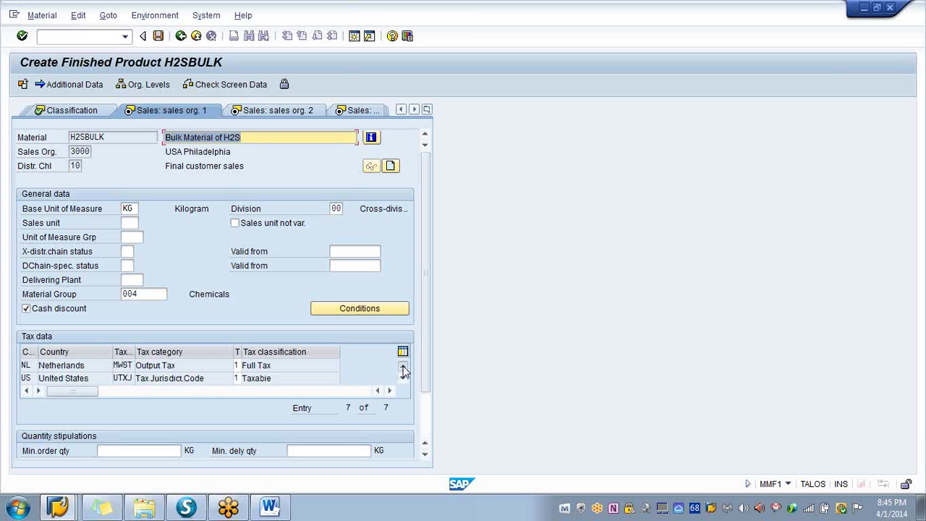
{"action": "left_click", "coordinate": [402, 367]}
{"action": "left_click", "coordinate": [403, 368]}
{"action": "left_click", "coordinate": [403, 367]}
{"action": "left_click", "coordinate": [403, 367]}
{"action": "left_click", "coordinate": [403, 368]}
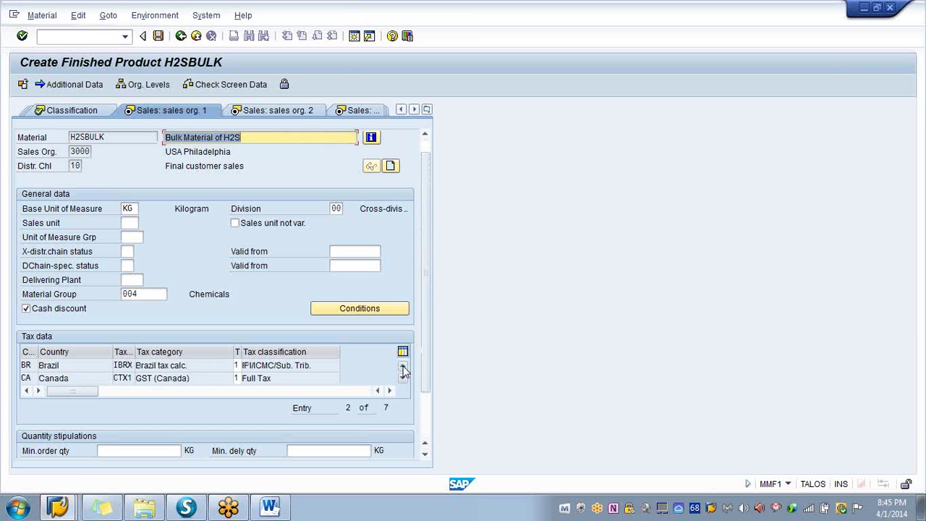
{"action": "left_click", "coordinate": [293, 398]}
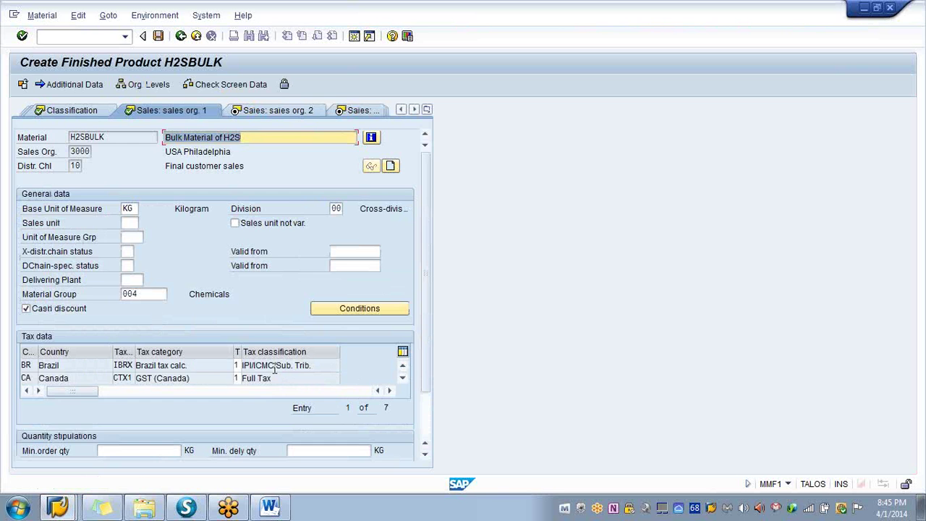
- Proceed to the Sales: general/plant data and set the transportation group and loading group to 0001
{"action": "key", "text": "Return"}
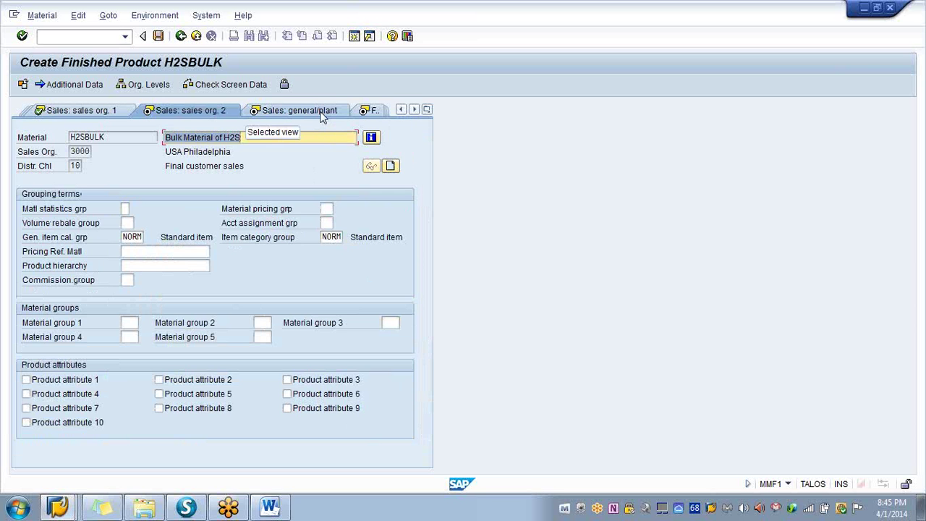
{"action": "key", "text": "Return"}
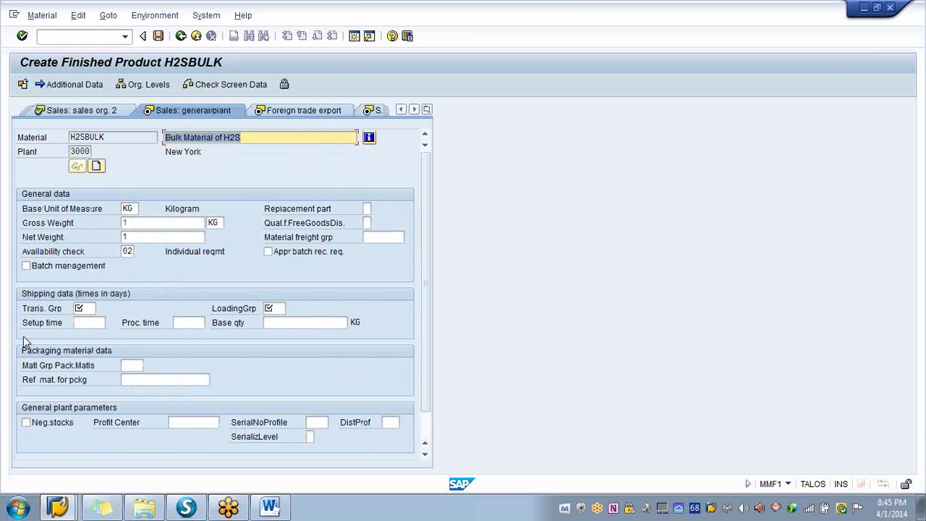
{"action": "left_click", "coordinate": [81, 309]}
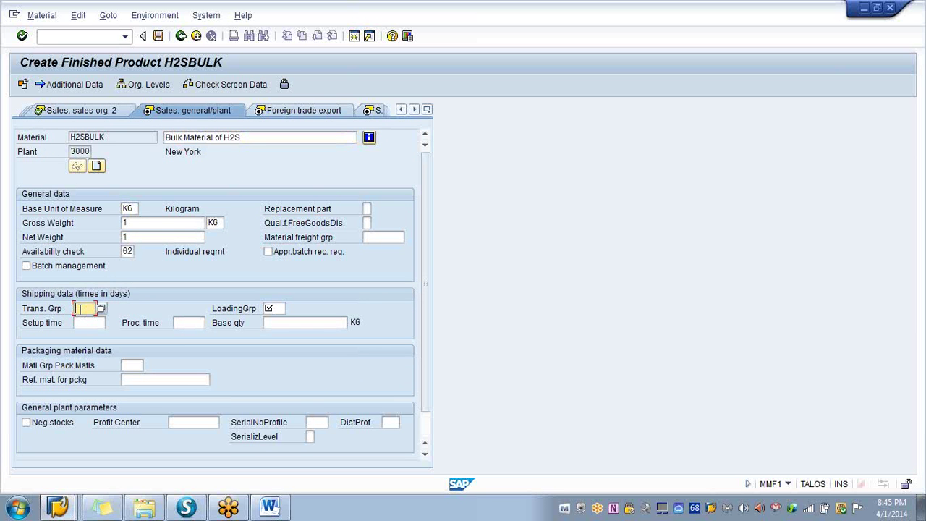
{"action": "type", "text": "0001"}
{"action": "left_click", "coordinate": [277, 308]}
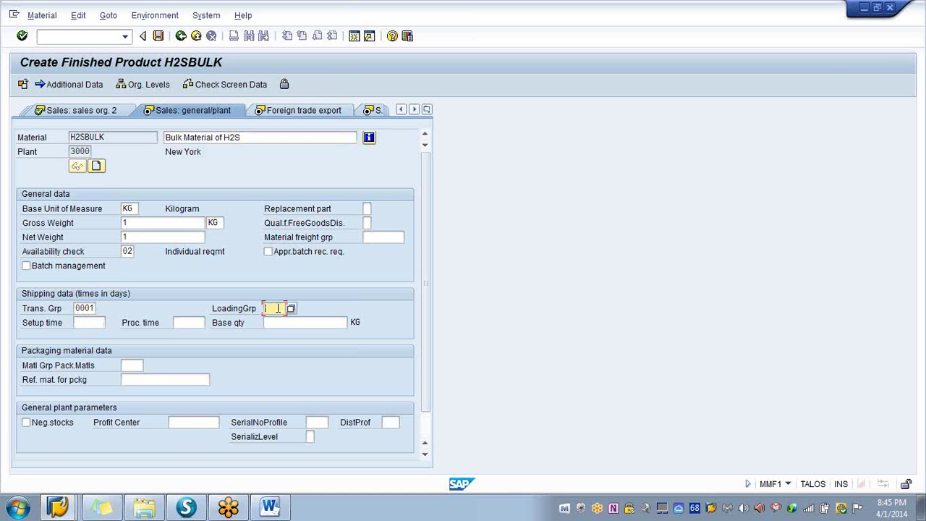
{"action": "type", "text": "0001"}
{"action": "key", "text": "Return"}
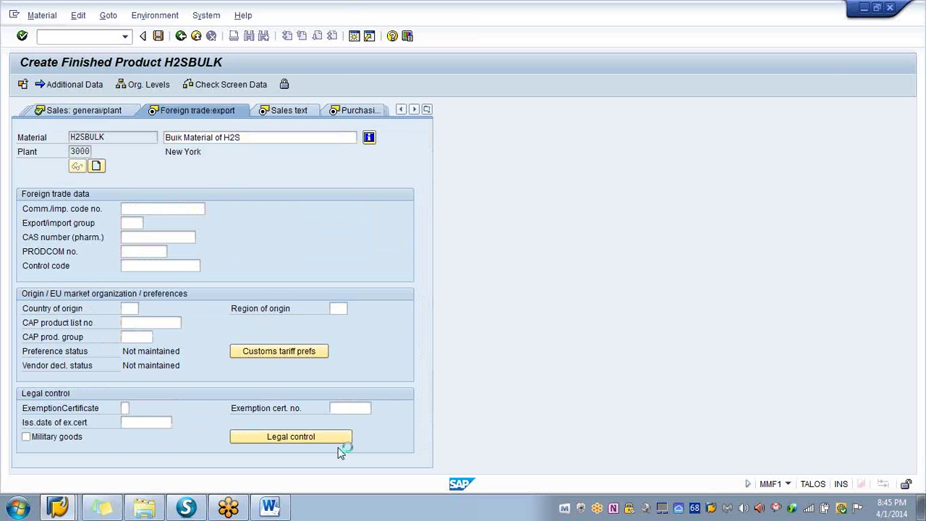
- Advance through the foreign trade, sales text, purchasing and purchase order text views to the MRP 1 data without making entries
{"action": "key", "text": "Return"}
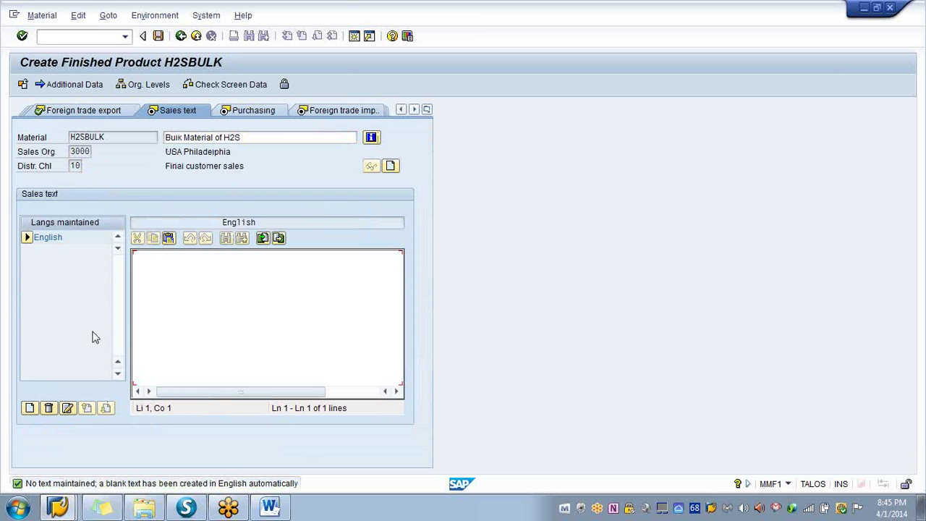
{"action": "key", "text": "Return"}
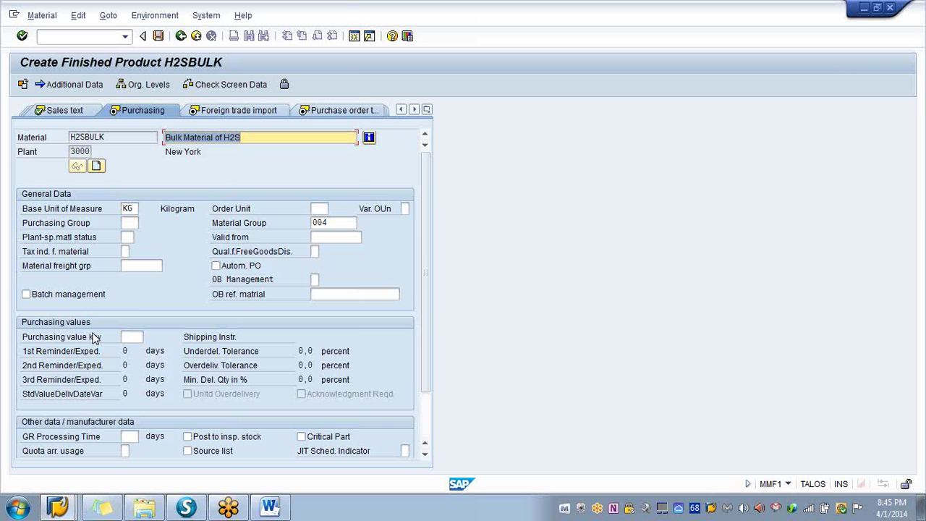
{"action": "key", "text": "Return"}
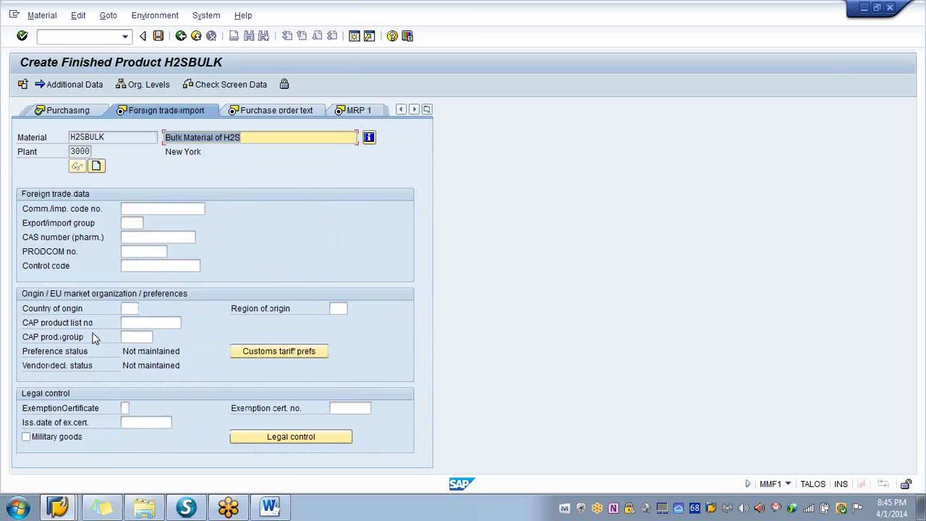
{"action": "key", "text": "Return"}
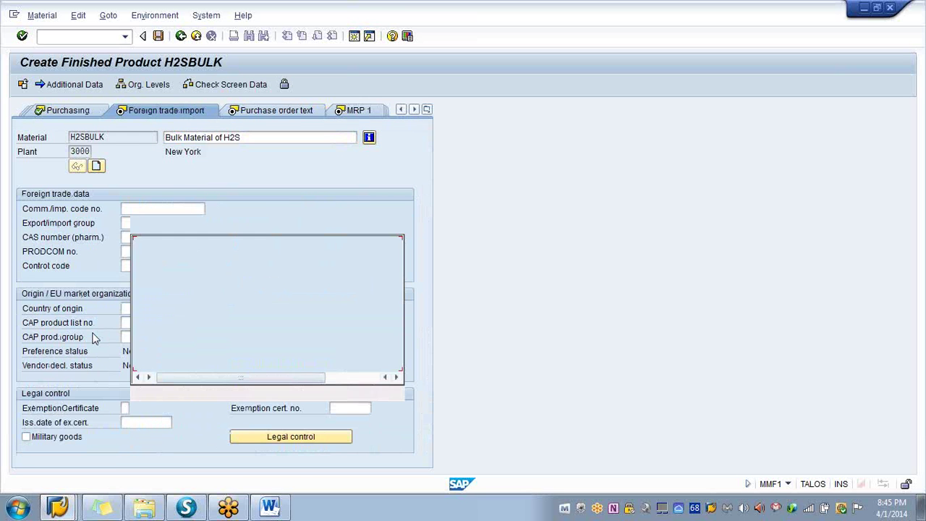
{"action": "key", "text": "Return"}
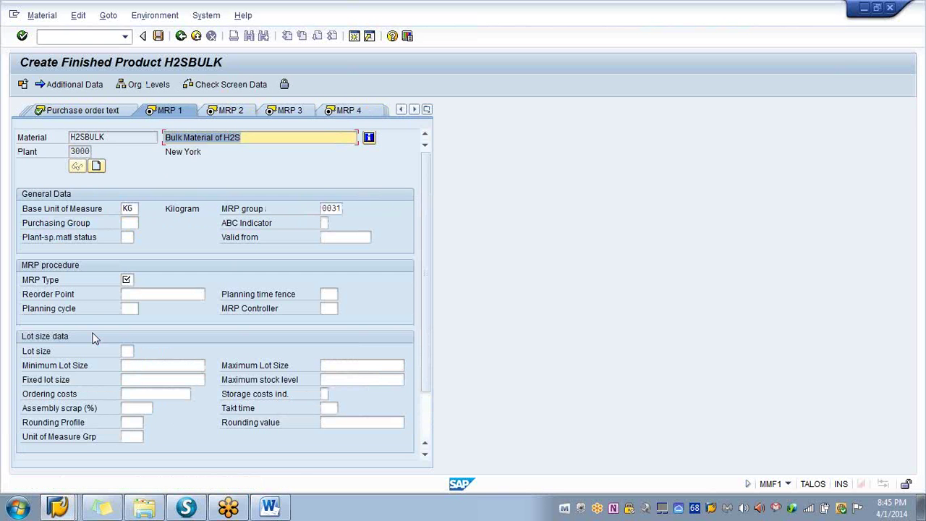
- Set the MRP type to PD and replace the last digits of the MRP group
{"action": "left_click", "coordinate": [127, 280]}
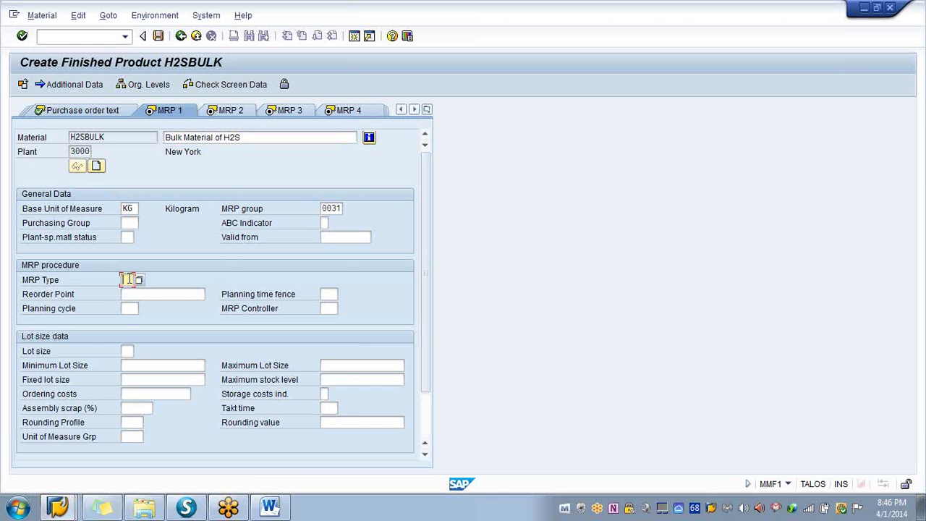
{"action": "type", "text": "pd"}
{"action": "left_click", "coordinate": [340, 208]}
{"action": "key", "text": "BackSpace"}
{"action": "key", "text": "BackSpace"}
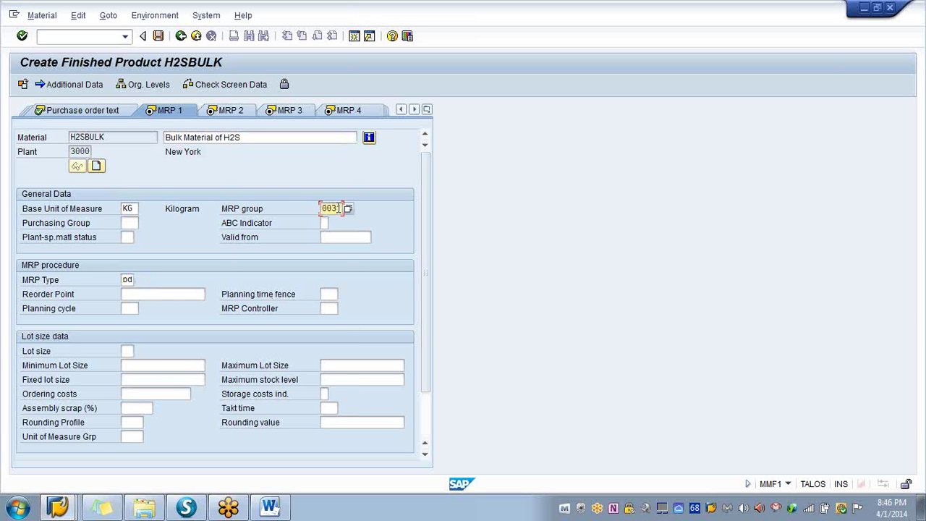
{"action": "type", "text": "1"}
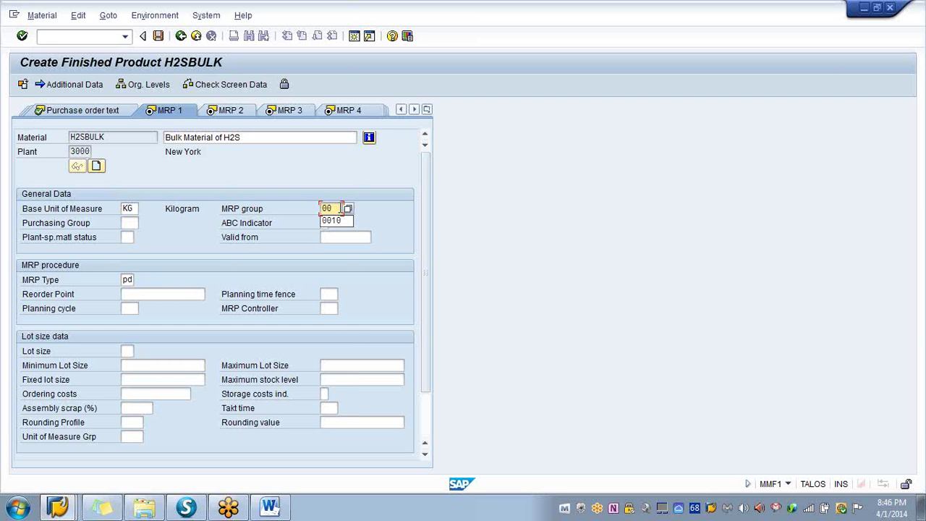
- Set the MRP group to 0010 and the MRP controller to 001 in the material's MRP 1 data
{"action": "type", "text": "0"}
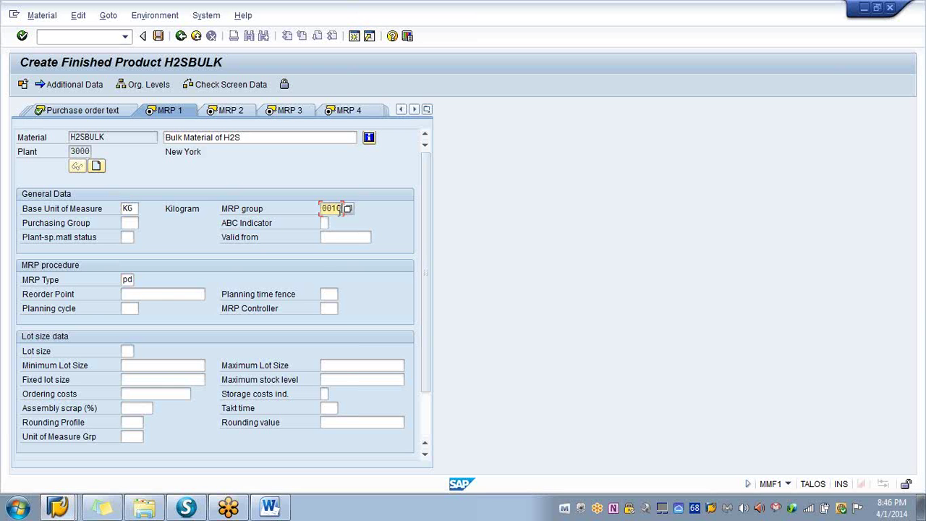
{"action": "left_click", "coordinate": [327, 308]}
{"action": "type", "text": "00"}
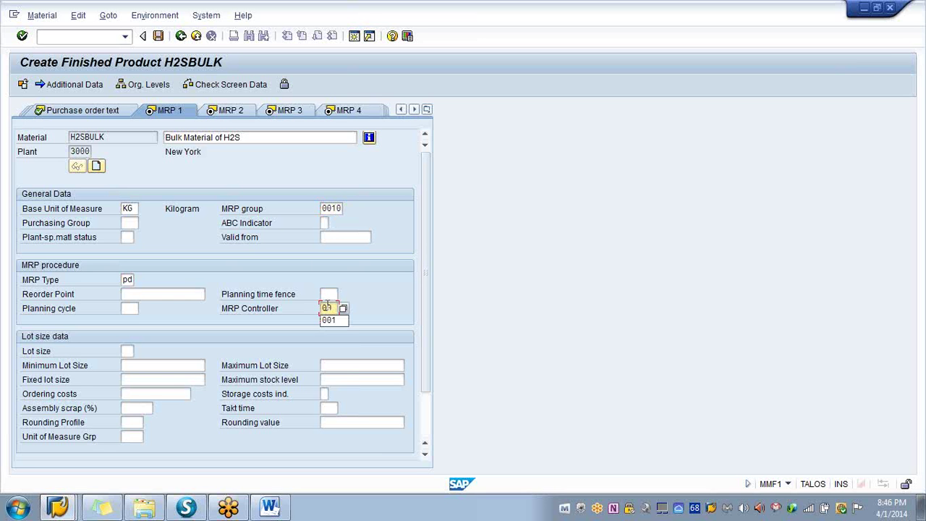
{"action": "type", "text": "1"}
- Set the lot size to EX and the purchasing group to 003, and accept the MRP 1 data
{"action": "left_click", "coordinate": [126, 350]}
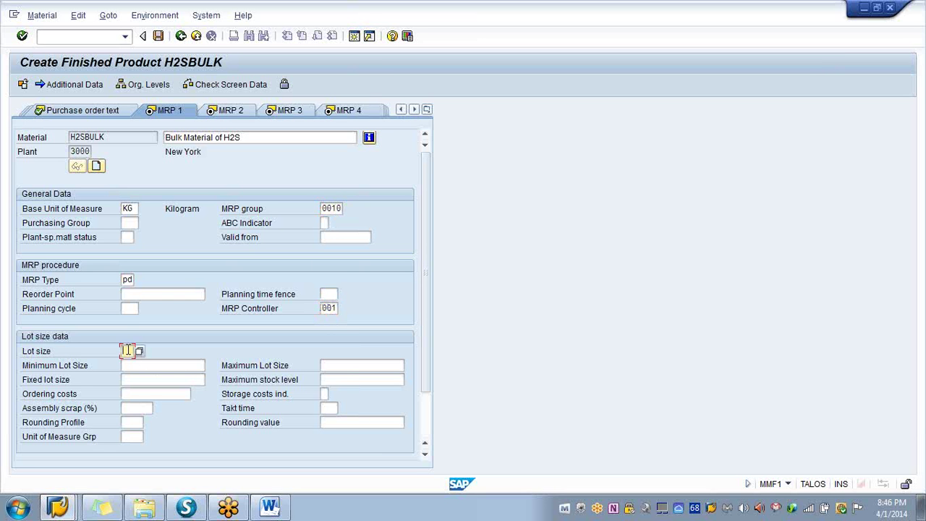
{"action": "type", "text": "Ex"}
{"action": "mouse_move", "coordinate": [259, 515]}
{"action": "left_click", "coordinate": [131, 225]}
{"action": "type", "text": "003"}
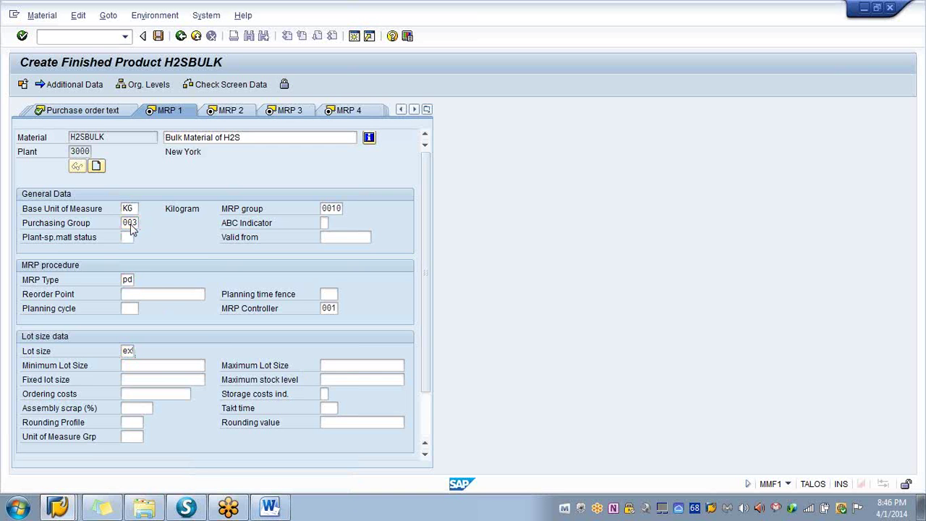
{"action": "key", "text": "Return"}
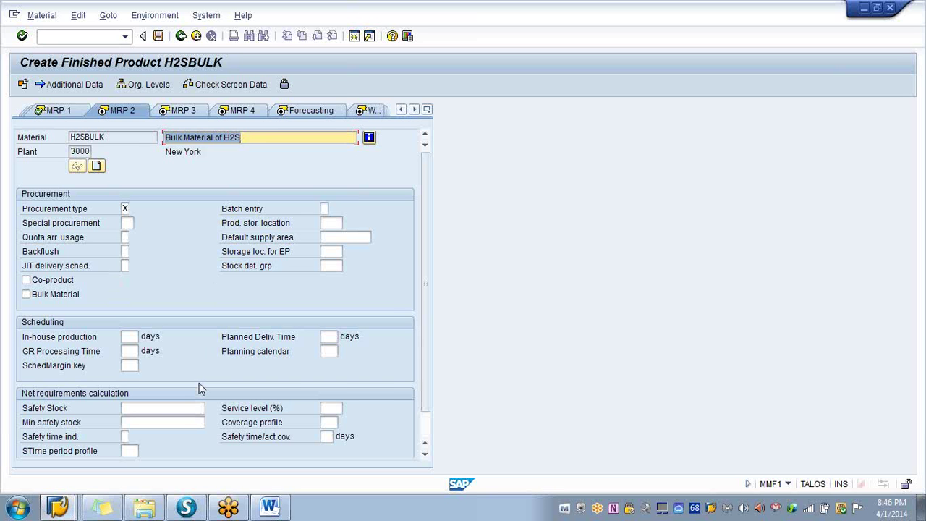
- Set in-house production to 1 day and the SchedMargin key to 001, and accept the MRP 2 data
{"action": "left_click", "coordinate": [127, 337]}
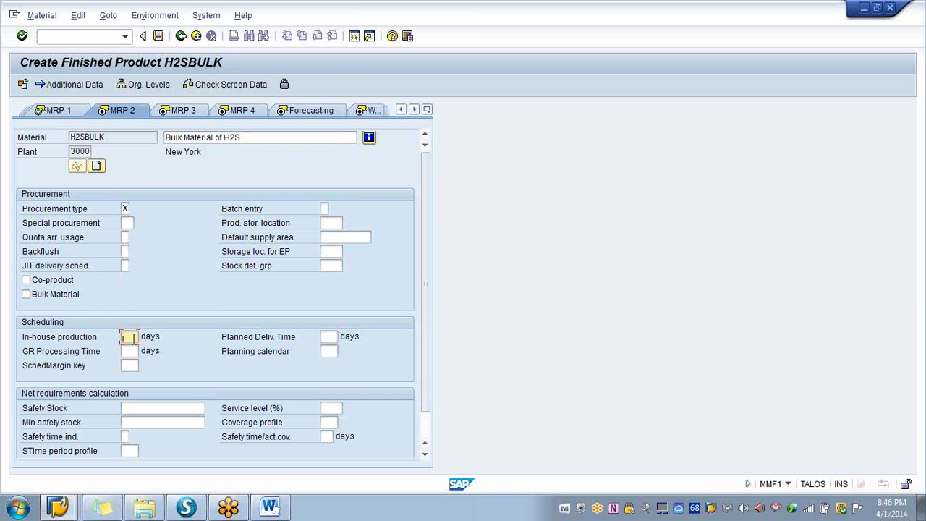
{"action": "type", "text": "1"}
{"action": "left_click", "coordinate": [128, 365]}
{"action": "type", "text": "001"}
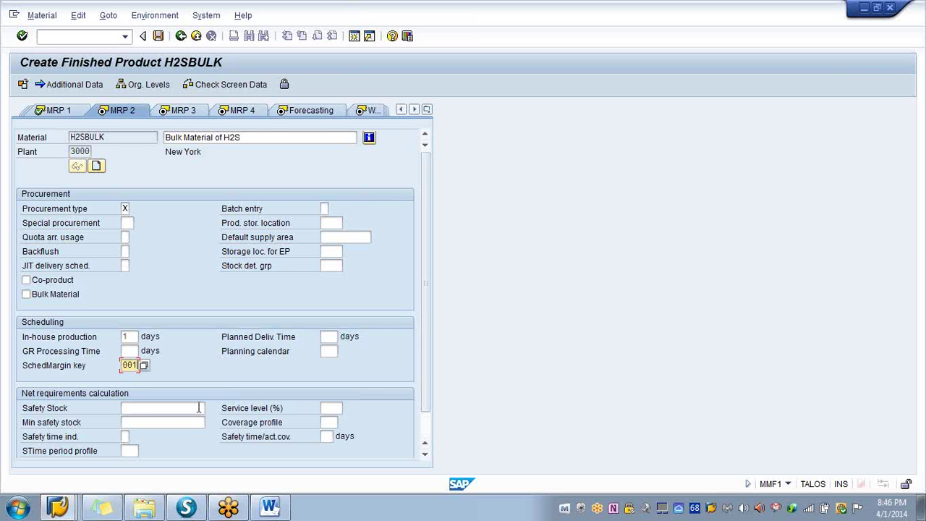
{"action": "key", "text": "Return"}
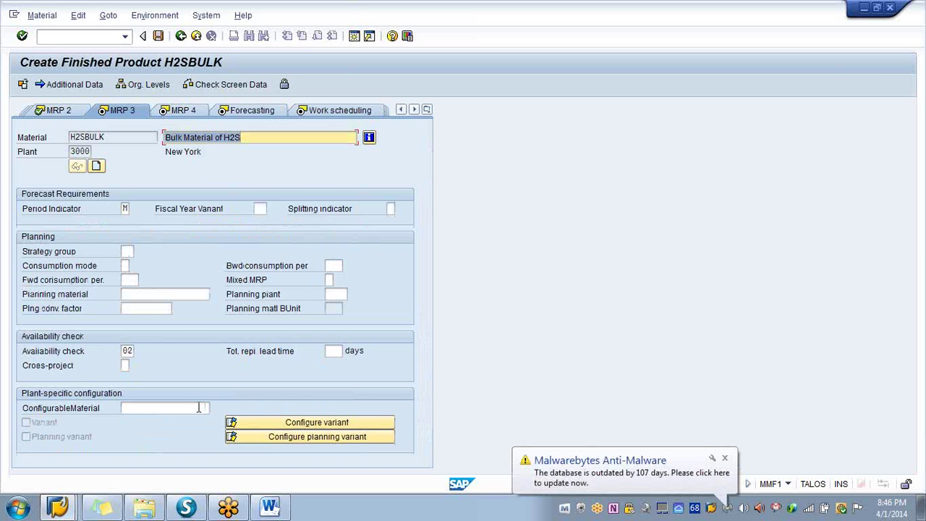
- Set the planning strategy group to 10 and accept the MRP 3 data
{"action": "left_click", "coordinate": [129, 251]}
{"action": "type", "text": "10"}
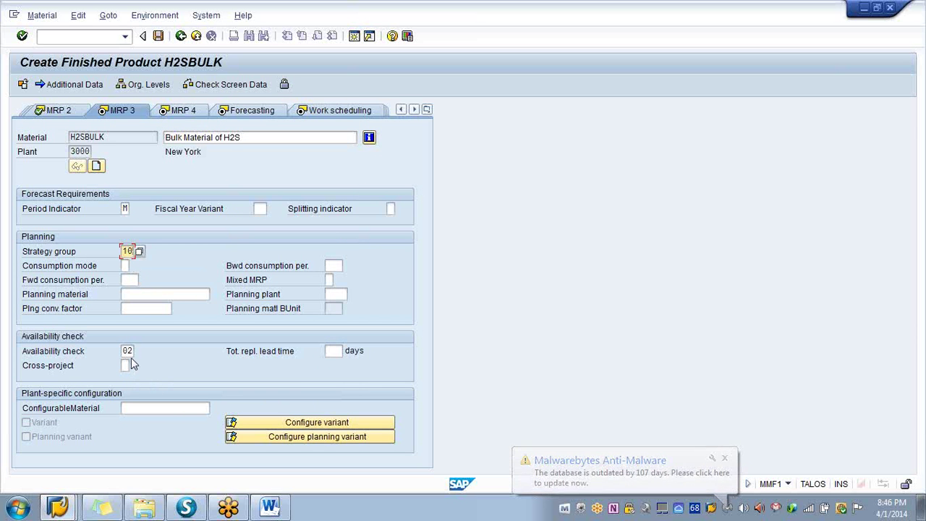
{"action": "key", "text": "Return"}
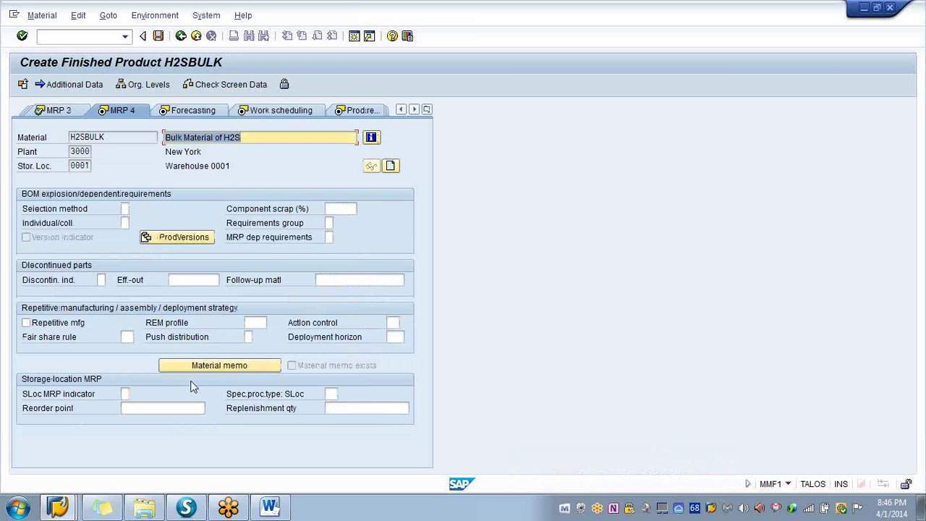
- Set both the BOM selection method and the individual/collective indicator to 2, and accept the MRP 4 data
{"action": "left_click", "coordinate": [125, 209]}
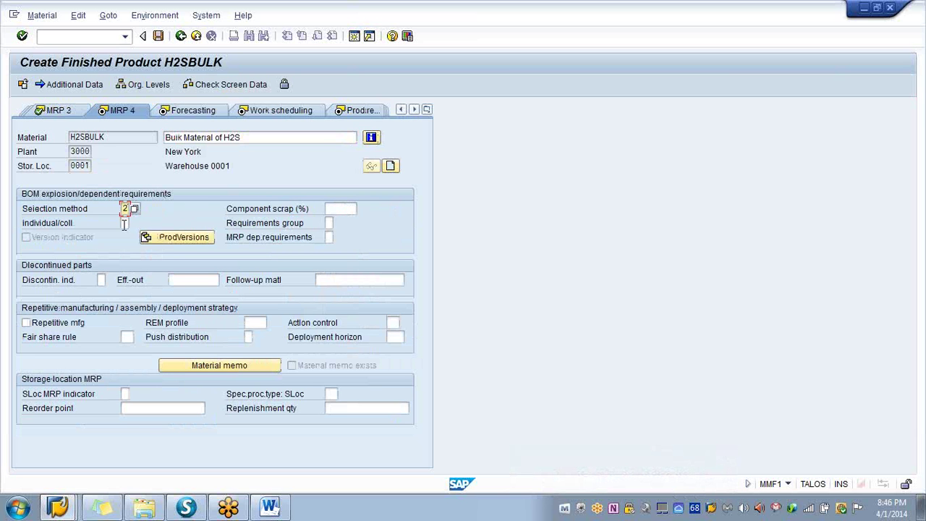
{"action": "type", "text": "2"}
{"action": "left_click", "coordinate": [125, 223]}
{"action": "type", "text": "2"}
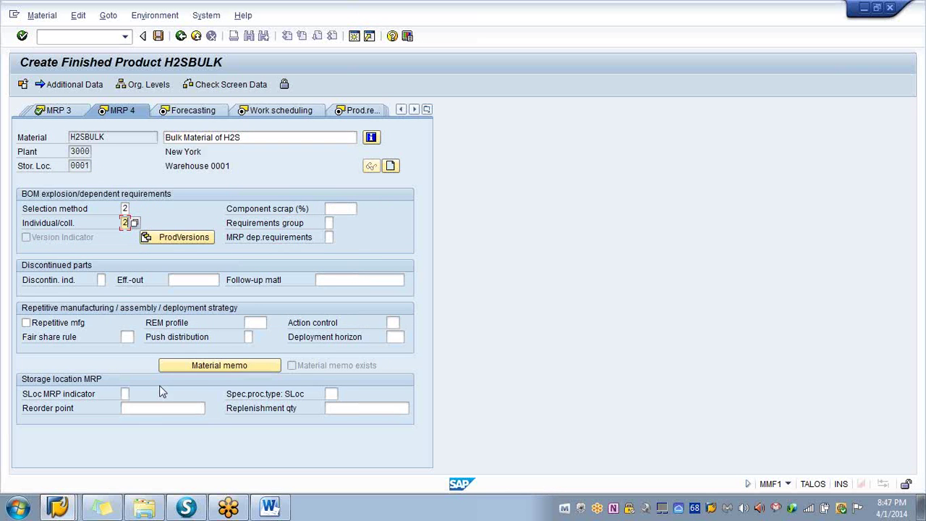
{"action": "key", "text": "Return"}
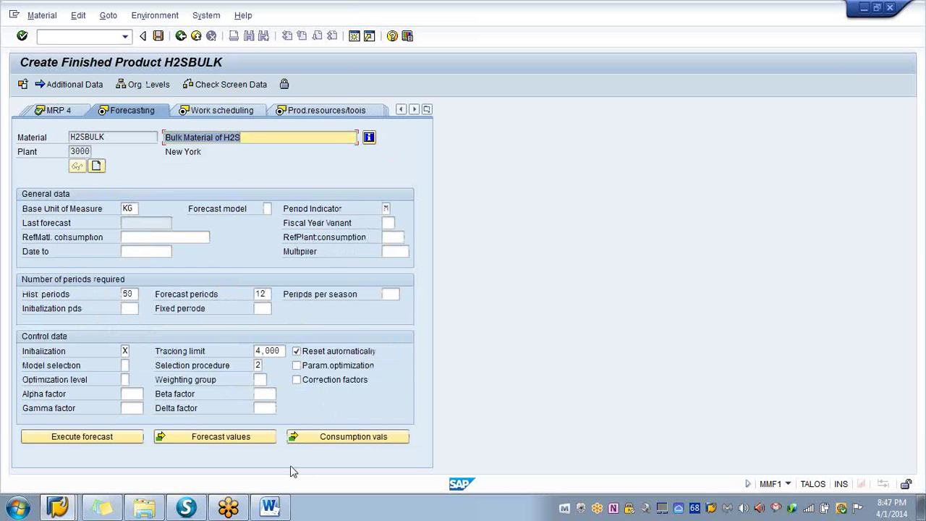
- Set the forecast model to D and accept the forecasting data
{"action": "left_click", "coordinate": [267, 209]}
{"action": "type", "text": "d"}
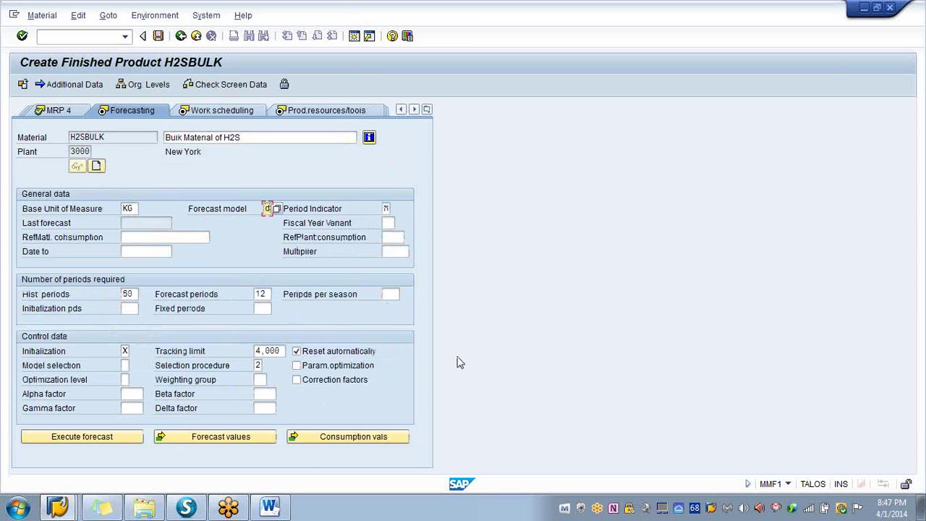
{"action": "key", "text": "Return"}
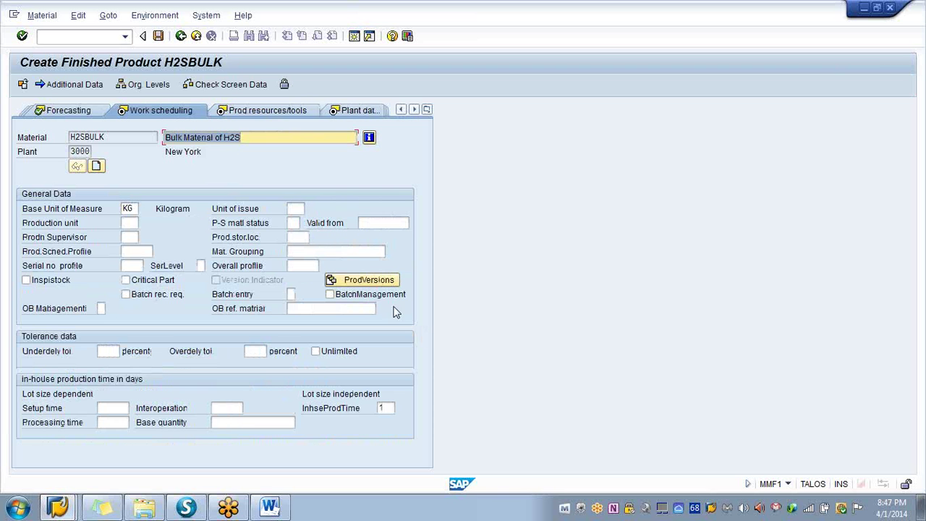
- Set the production storage location to 0001 and accept the work scheduling data
{"action": "left_click", "coordinate": [304, 236]}
{"action": "type", "text": "0001"}
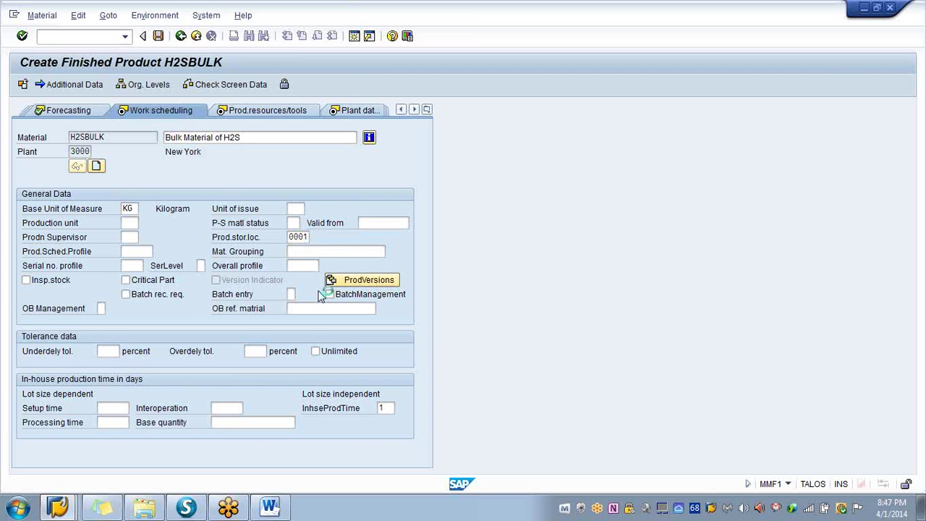
{"action": "key", "text": "Return"}
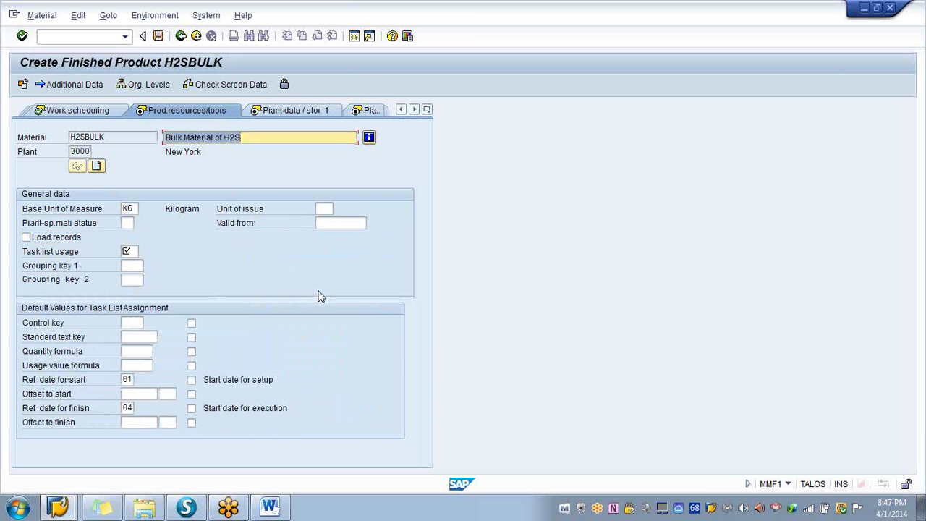
- Set the task list usage to 009 and accept the production resources/tools data
{"action": "left_click", "coordinate": [128, 251]}
{"action": "left_click", "coordinate": [131, 263]}
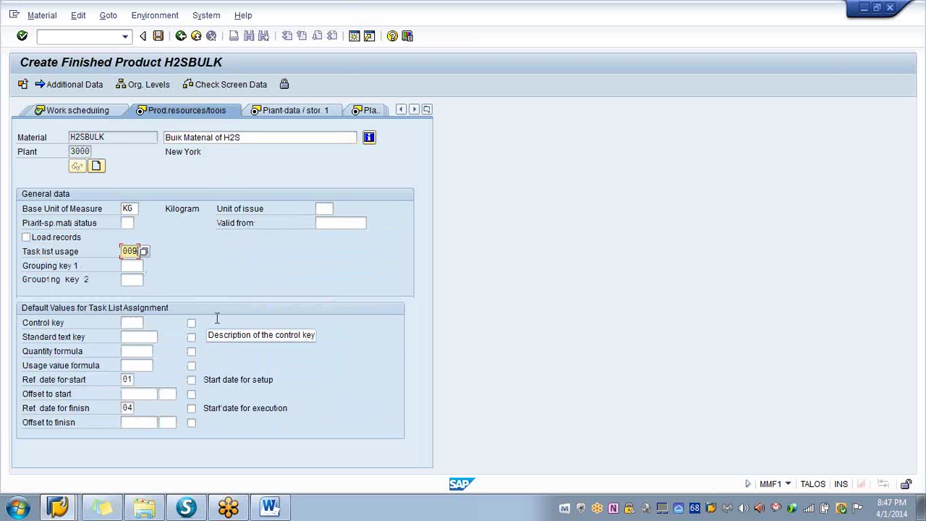
{"action": "key", "text": "Return"}
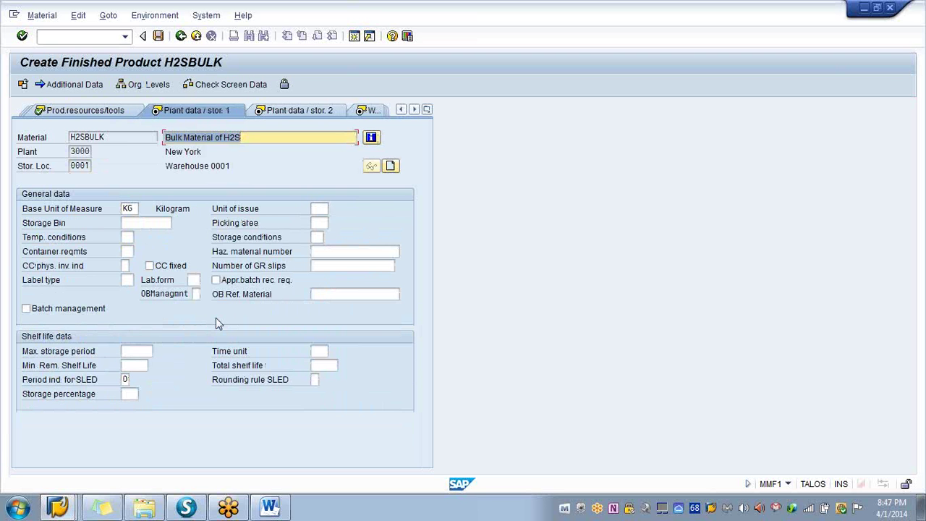
- Accept the plant data/storage, warehouse management and quality management views without entries to reach Accounting 1
{"action": "key", "text": "Return"}
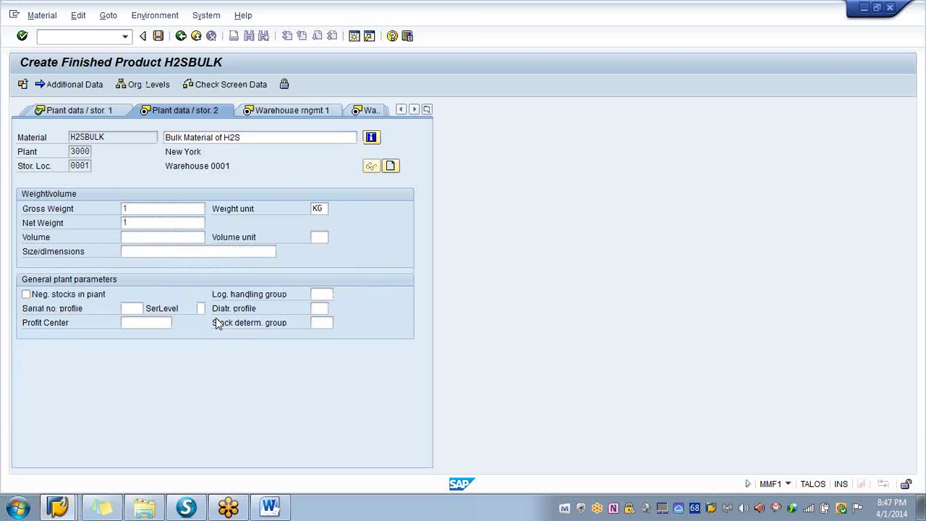
{"action": "key", "text": "Return"}
{"action": "key", "text": "Return"}
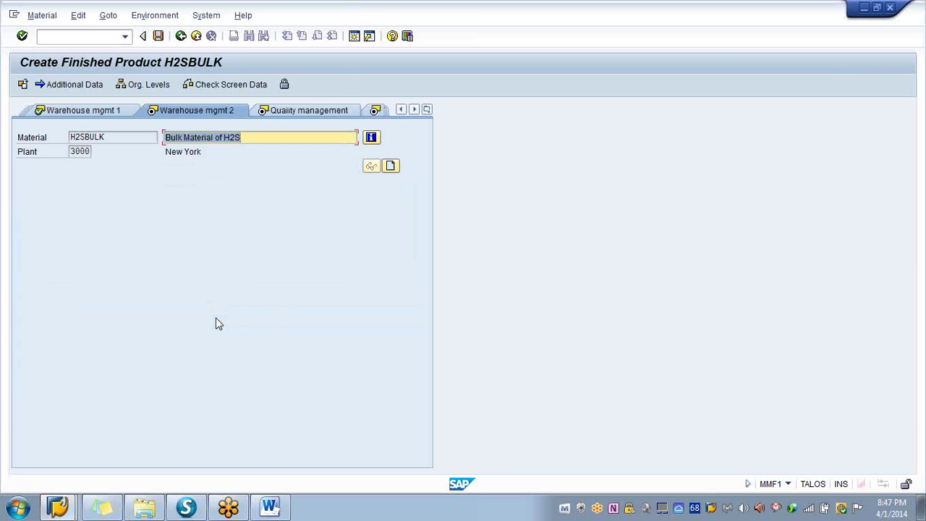
{"action": "key", "text": "Return"}
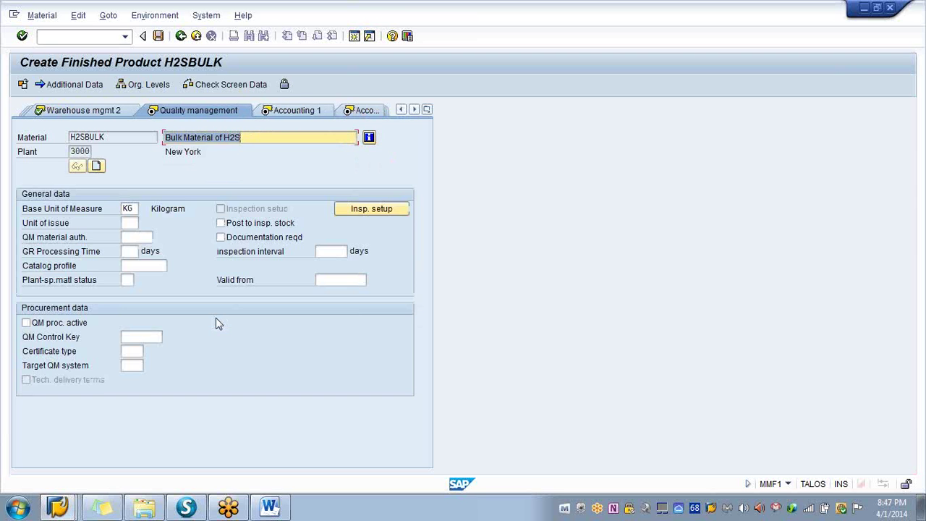
{"action": "key", "text": "Return"}
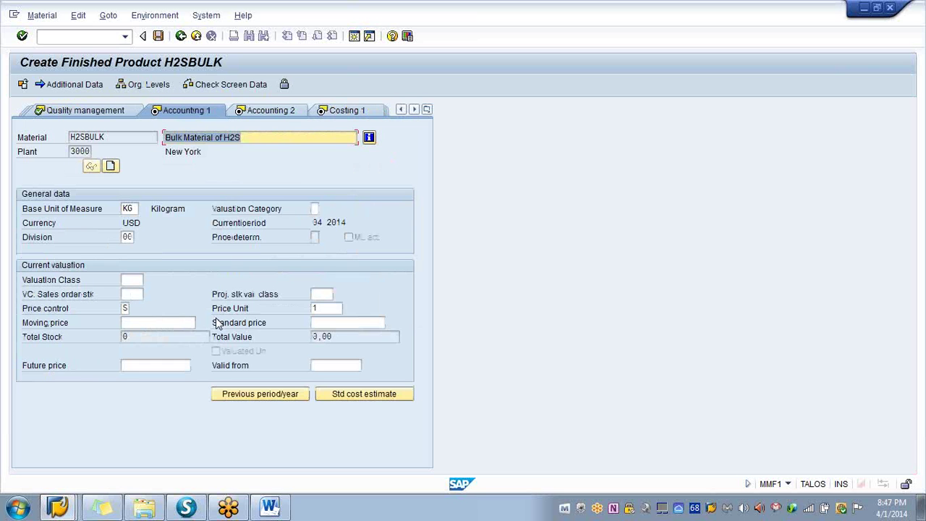
- Try to set the material's valuation class to 7200
{"action": "left_click", "coordinate": [139, 281]}
{"action": "type", "text": "7200"}
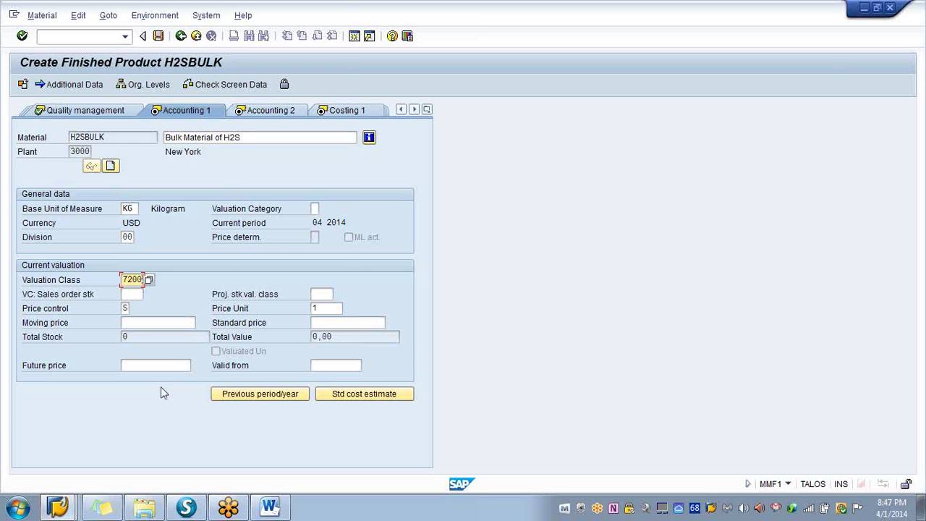
{"action": "key", "text": "Return"}
- Choose valuation class 7920 (Finished products) from the possible entries
{"action": "left_click", "coordinate": [148, 280]}
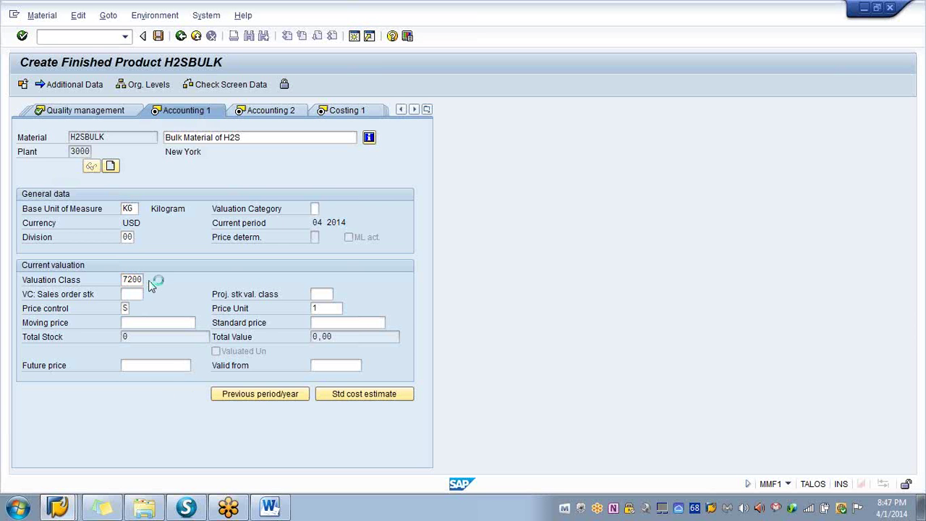
{"action": "key", "text": "F4"}
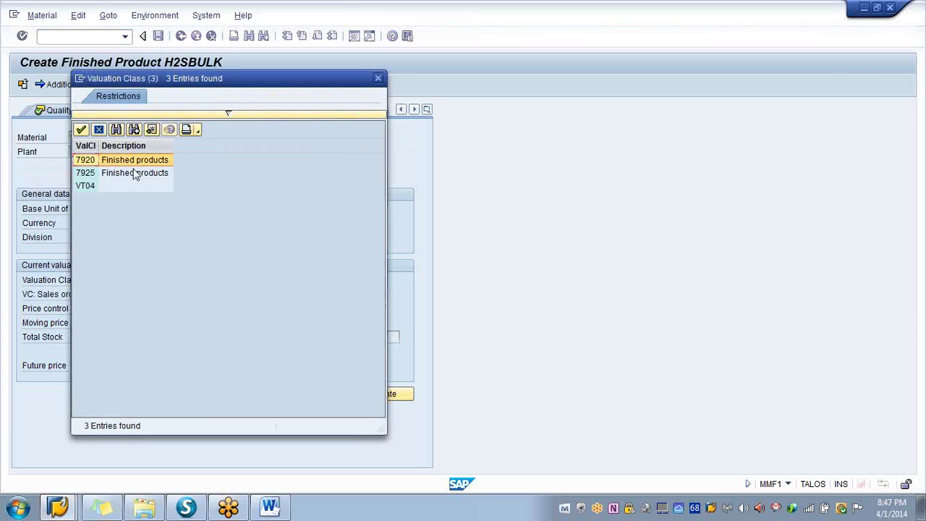
{"action": "key", "text": "Escape"}
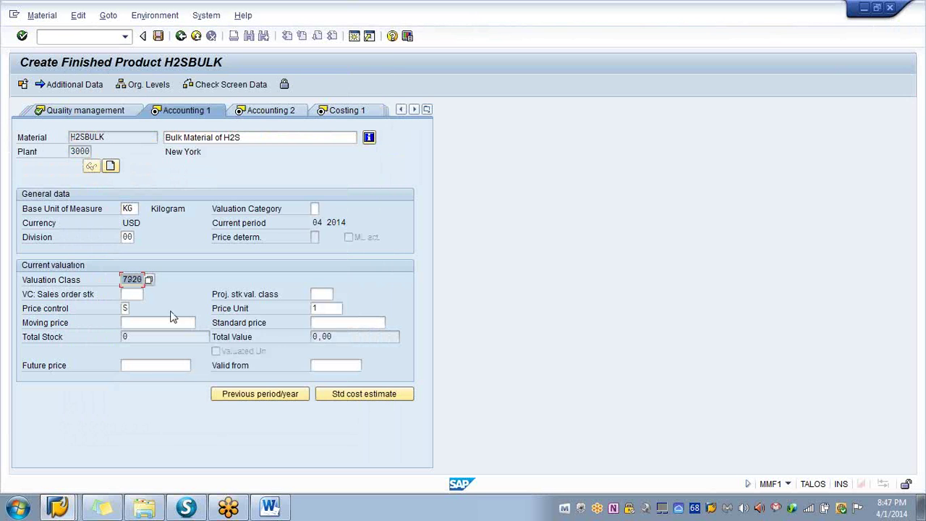
- Set the standard price to 20 and accept the Accounting 1 data
{"action": "left_click", "coordinate": [316, 322]}
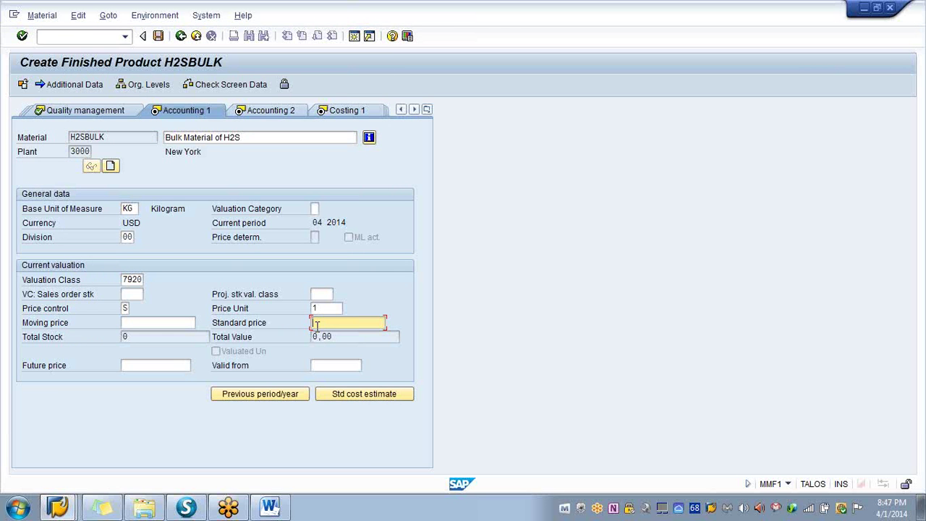
{"action": "type", "text": "20"}
{"action": "key", "text": "Return"}
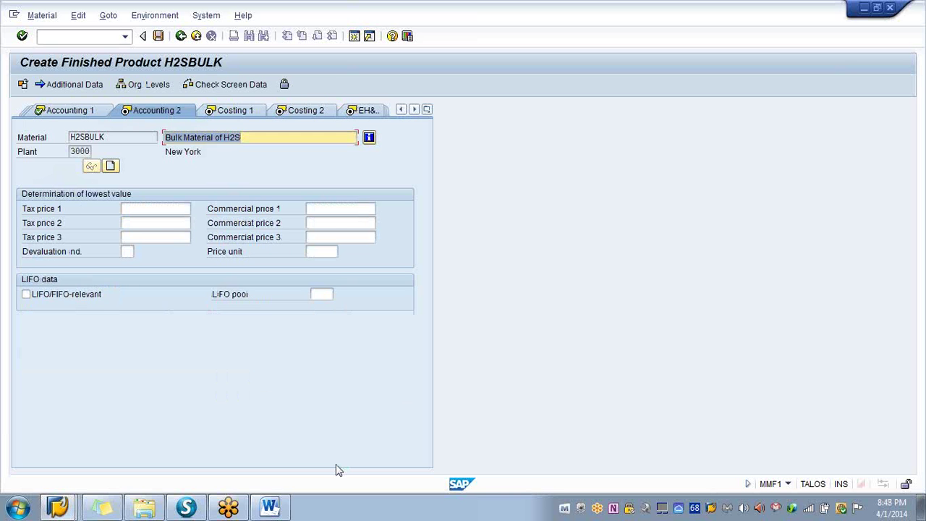
- Pass through the Accounting 2 and costing views without entries and save the new material H2SBULK
{"action": "key", "text": "Return"}
{"action": "key", "text": "Return"}
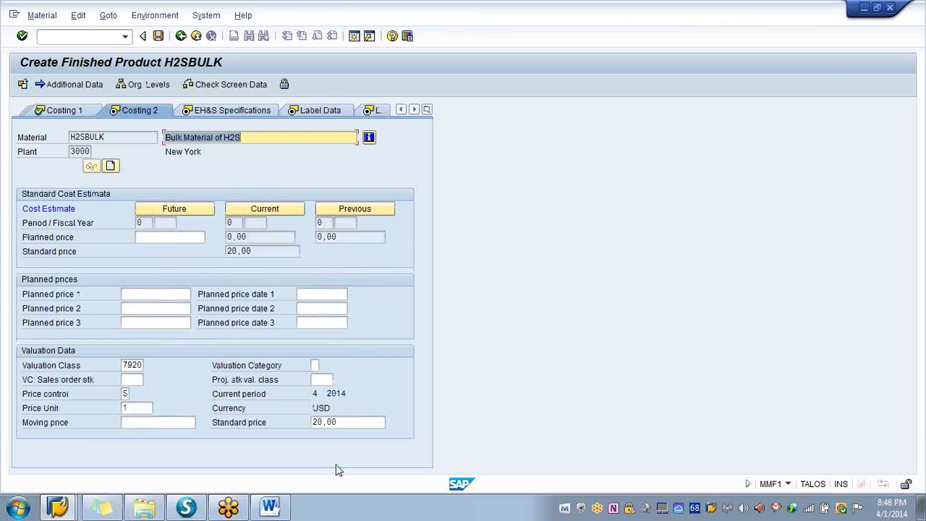
{"action": "key", "text": "Return"}
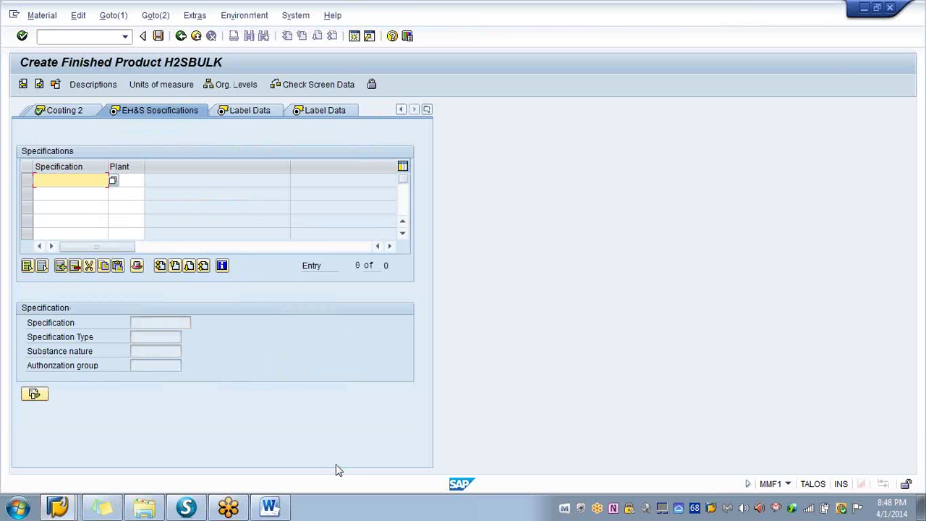
{"action": "left_click", "coordinate": [158, 36]}
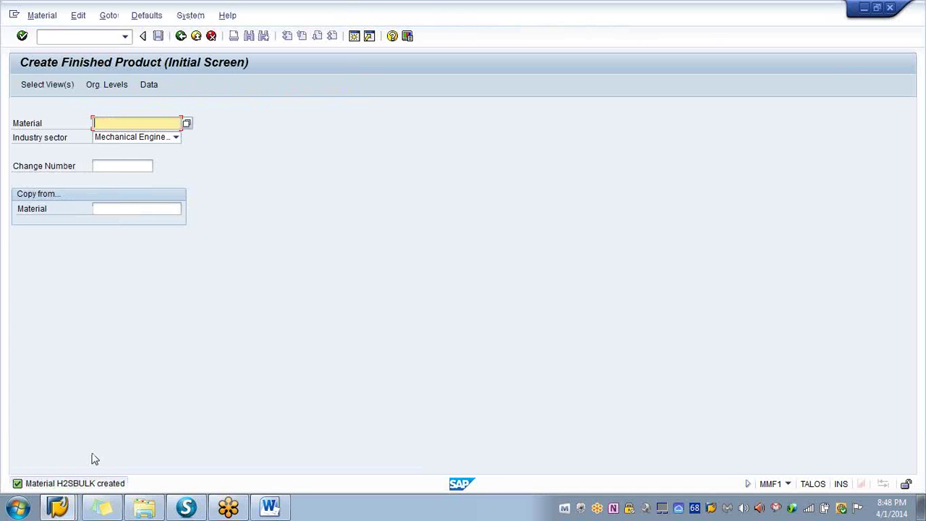
- Switch to the open Stock Overview session and refresh it for material H2SBULK
{"action": "left_click", "coordinate": [64, 507]}
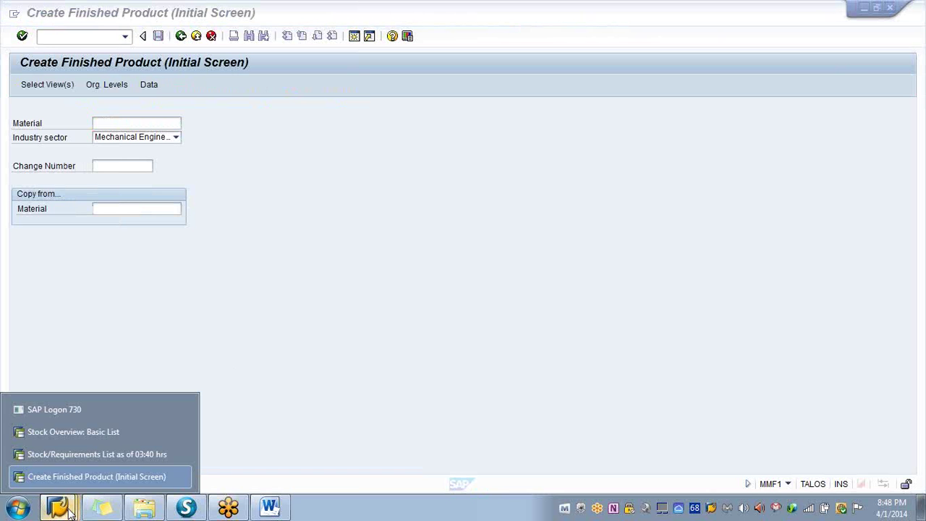
{"action": "left_click", "coordinate": [87, 435]}
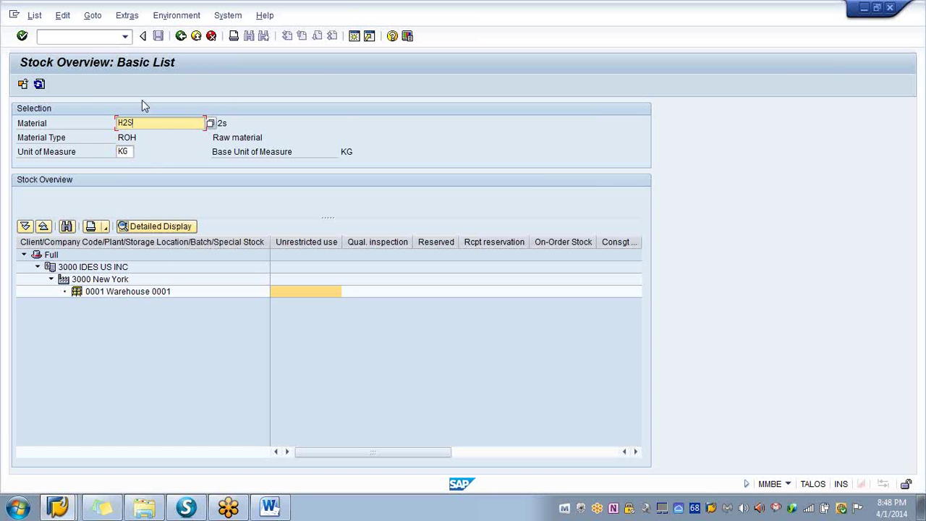
{"action": "type", "text": "O41K"}
{"action": "left_click", "coordinate": [40, 84]}
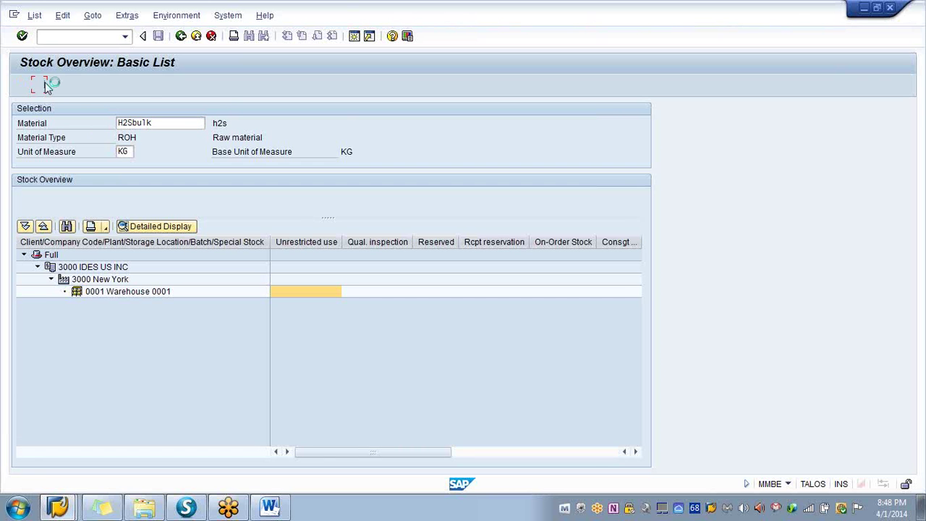
- Switch to the open Stock/Requirements List session and refresh it for material H2SBULK
{"action": "mouse_move", "coordinate": [225, 502]}
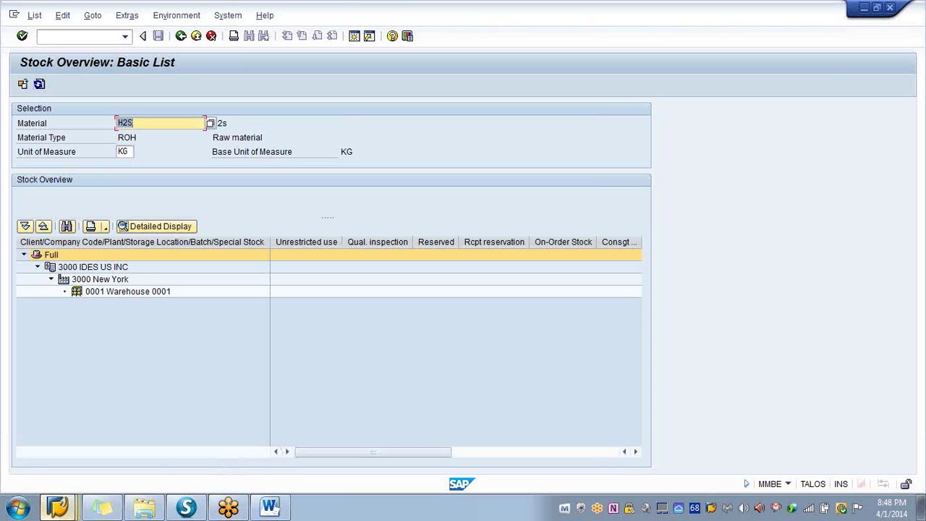
{"action": "left_click", "coordinate": [60, 506]}
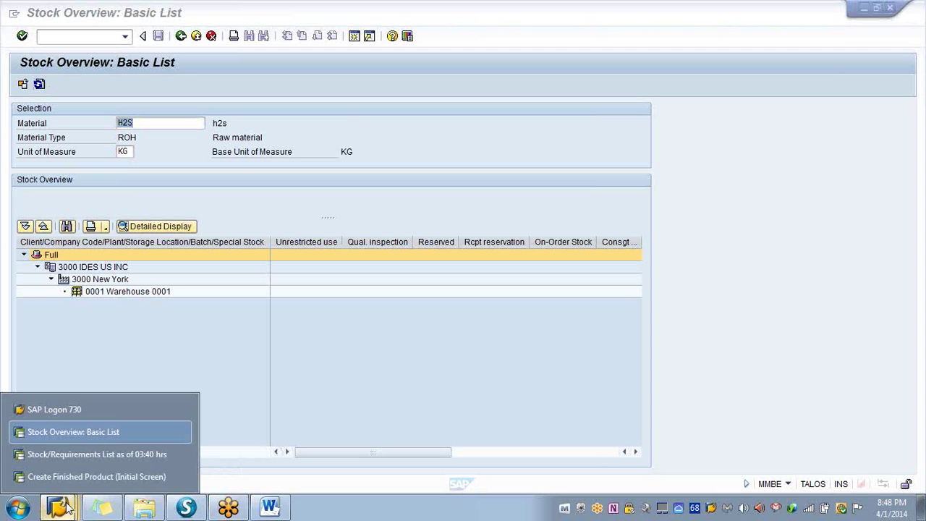
{"action": "left_click", "coordinate": [101, 455]}
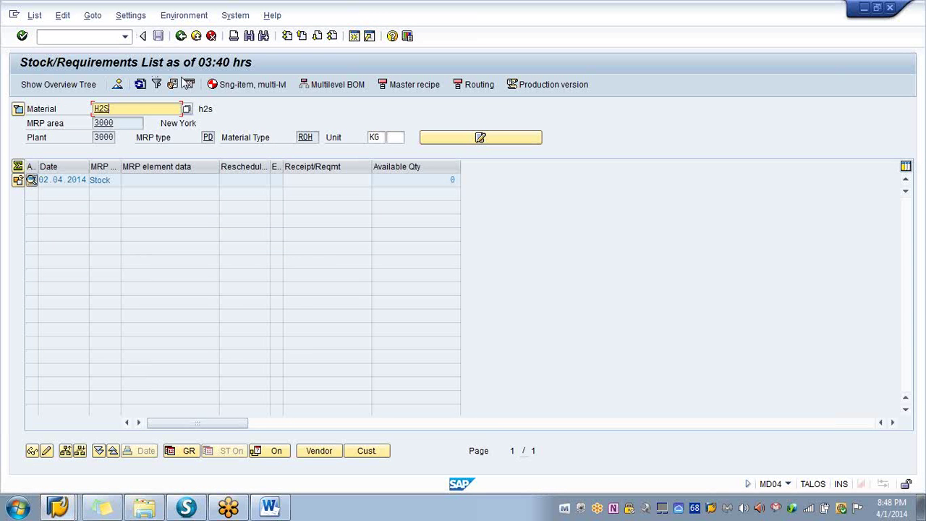
{"action": "type", "text": "bulk"}
{"action": "left_click", "coordinate": [141, 85]}
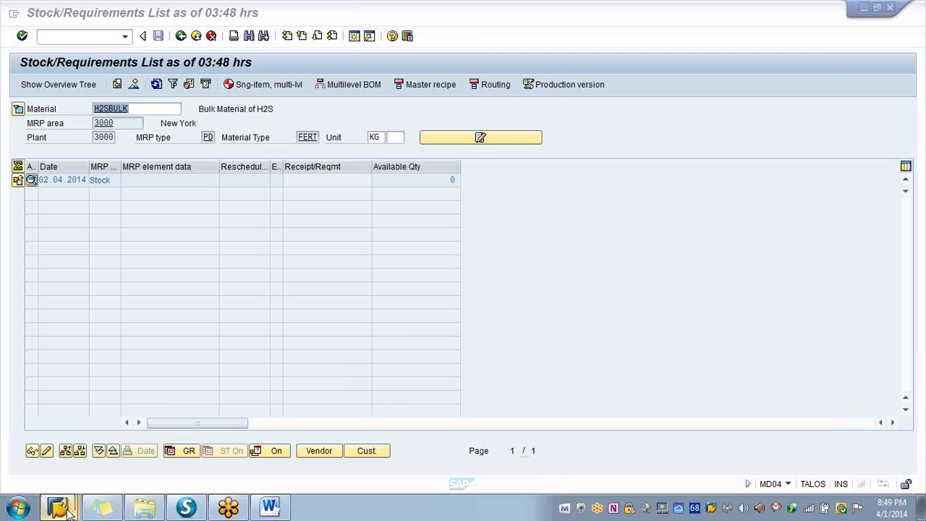
- Return to the Create Finished Product session, leave that transaction and start CS01 to create a material BOM
{"action": "mouse_move", "coordinate": [69, 509]}
{"action": "left_click", "coordinate": [87, 477]}
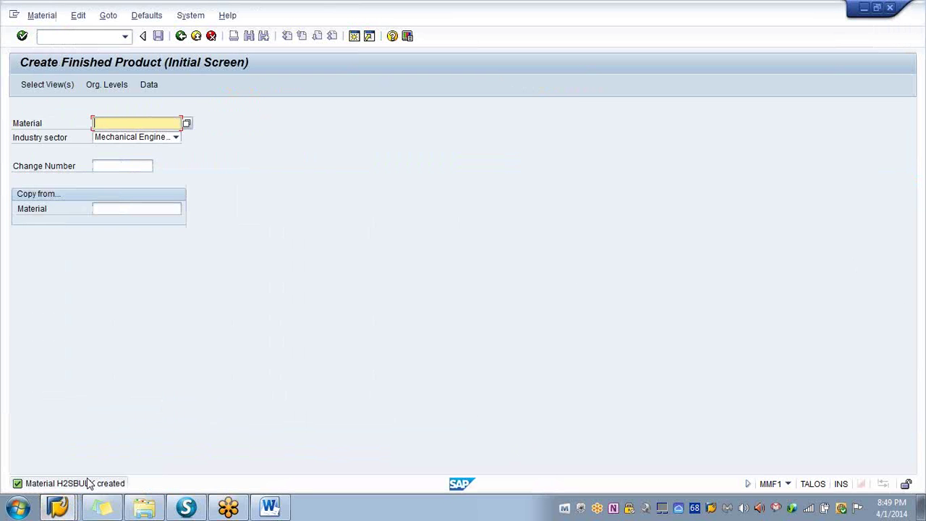
{"action": "left_click", "coordinate": [180, 37]}
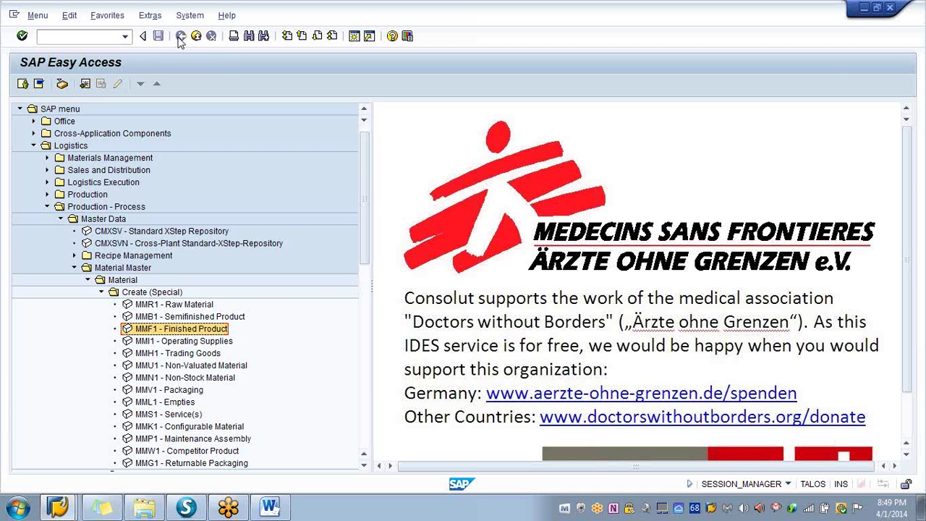
{"action": "left_click", "coordinate": [52, 34]}
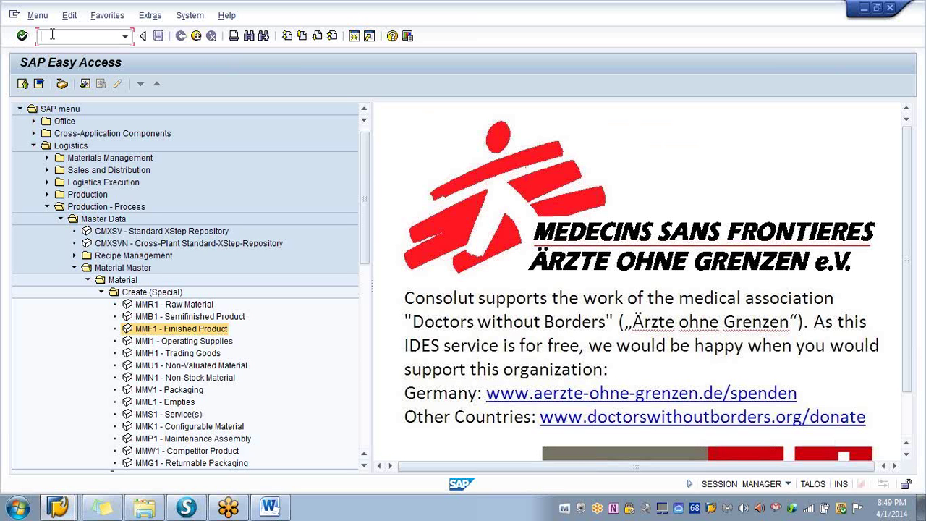
{"action": "type", "text": "/ncs01"}
{"action": "left_click", "coordinate": [22, 36]}
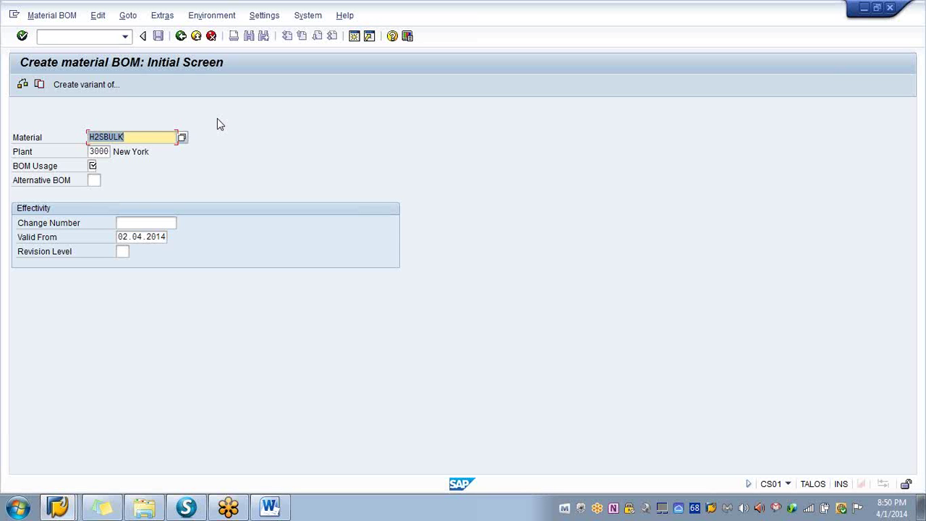
- Set the BOM usage to 1 (Production) for H2SBULK in plant 3000 and continue to the item overview
{"action": "left_click", "coordinate": [93, 166]}
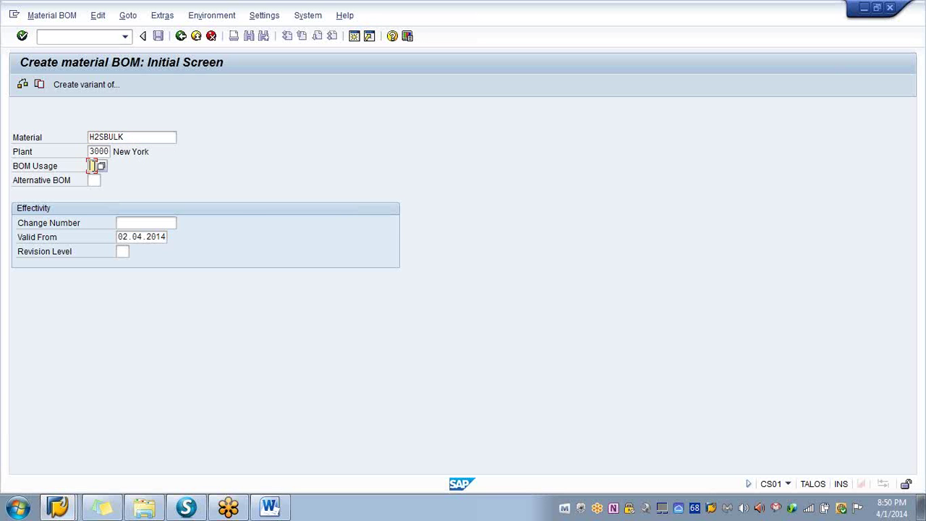
{"action": "left_click", "coordinate": [101, 165]}
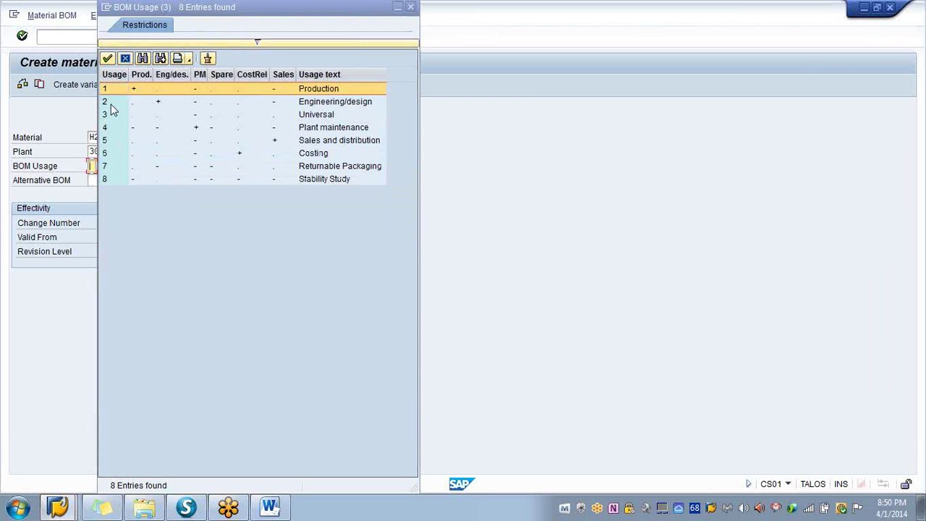
{"action": "left_click", "coordinate": [107, 58]}
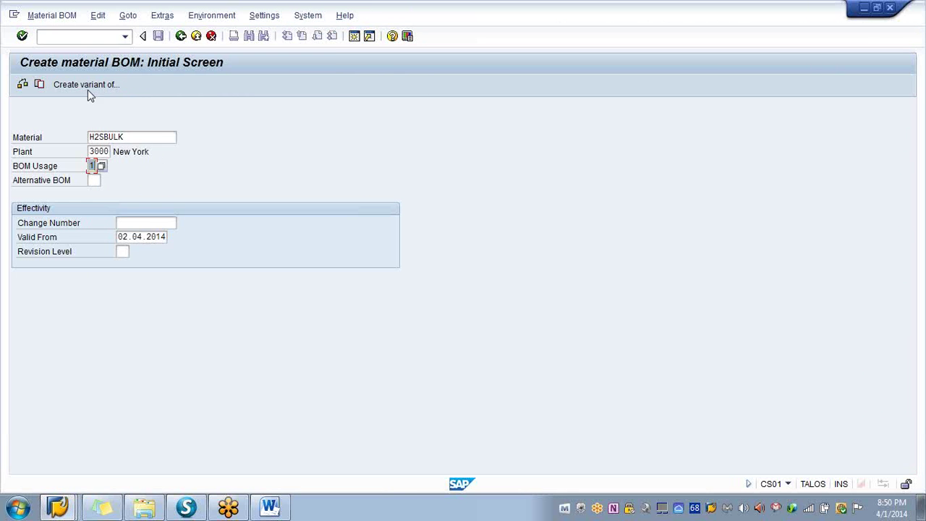
{"action": "left_click", "coordinate": [24, 36]}
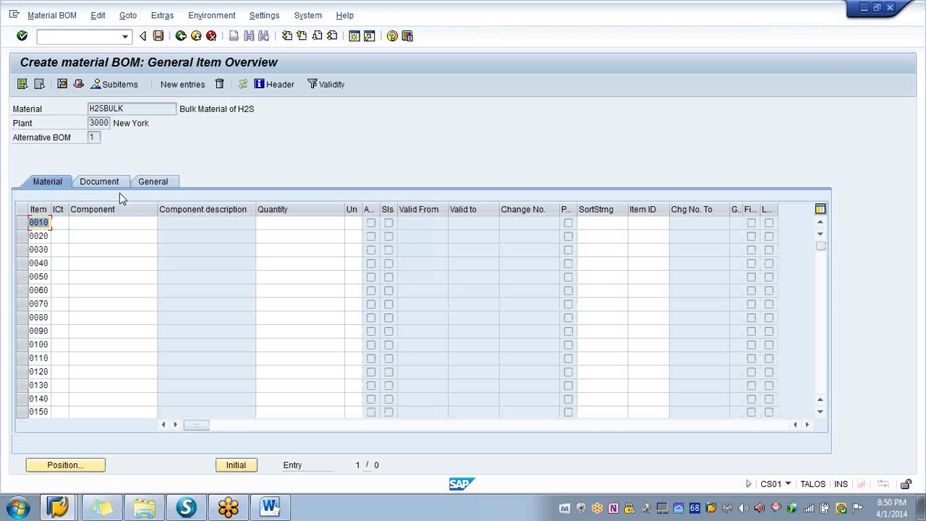
- Assign item category L (Stock item) to BOM item 0010 from the possible entries
{"action": "left_click", "coordinate": [64, 222]}
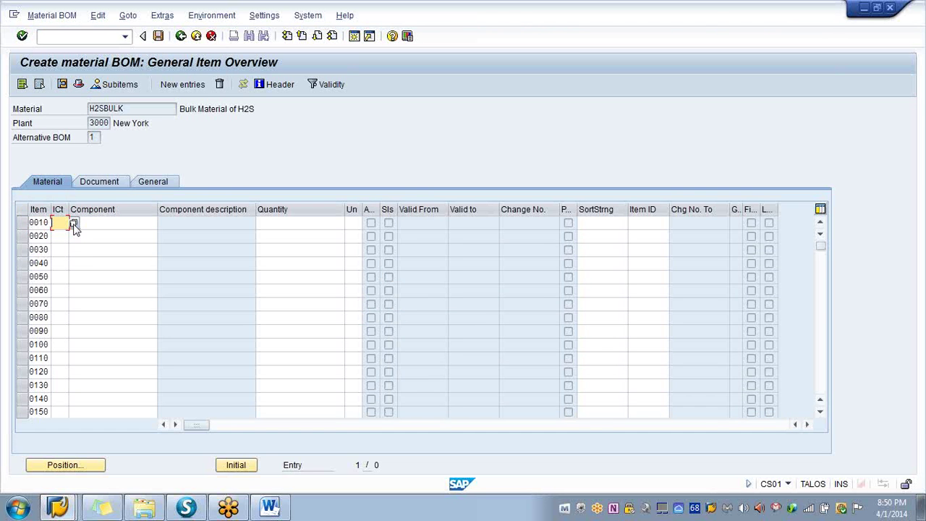
{"action": "left_click", "coordinate": [74, 224]}
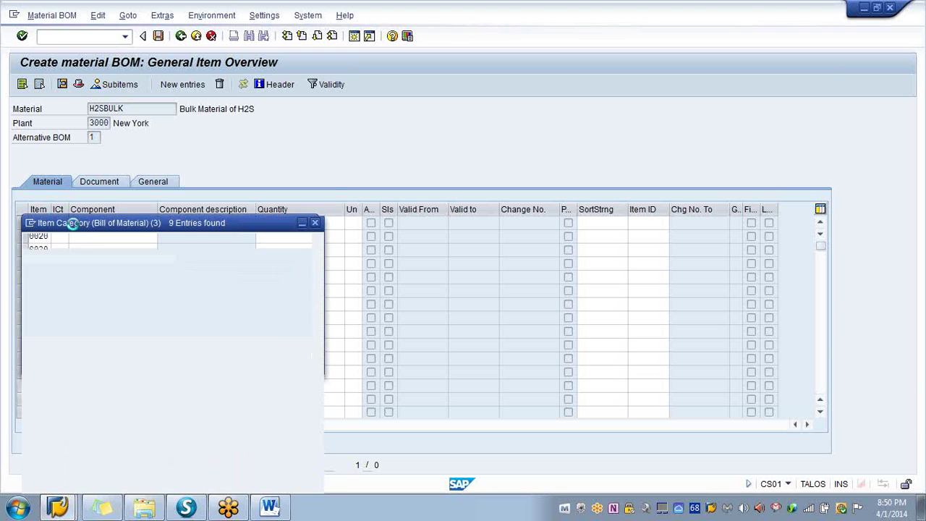
{"action": "left_click", "coordinate": [58, 272]}
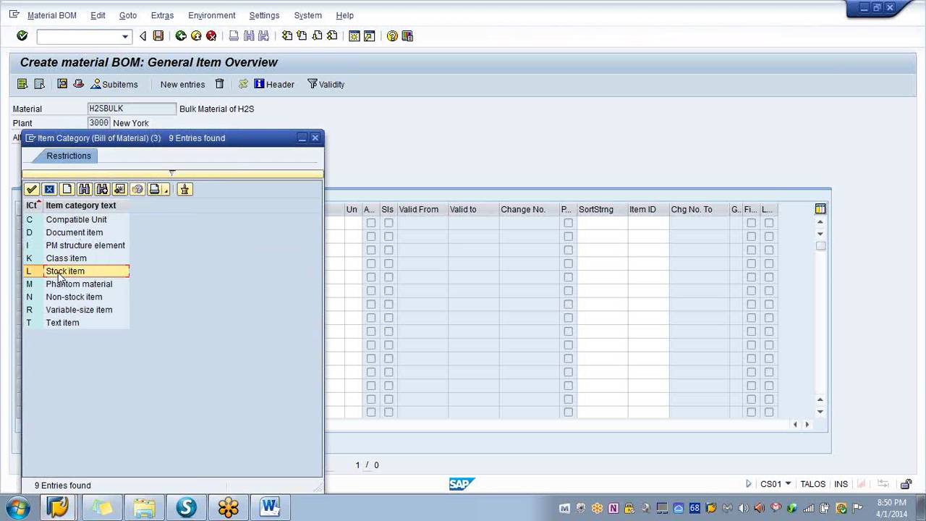
{"action": "left_click", "coordinate": [31, 189]}
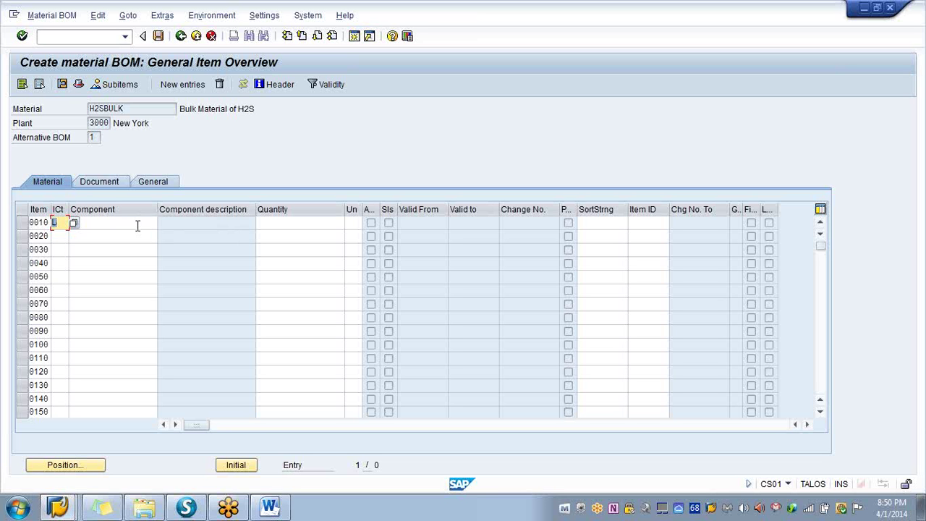
- Enter H2S as the component of item 0010 with quantity 1 and validate the line
{"action": "left_click", "coordinate": [137, 225]}
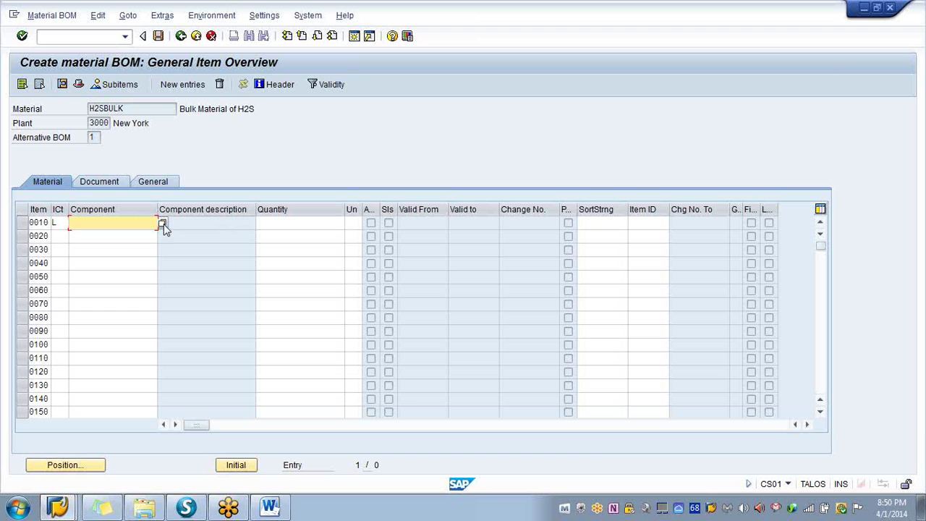
{"action": "left_click", "coordinate": [163, 225]}
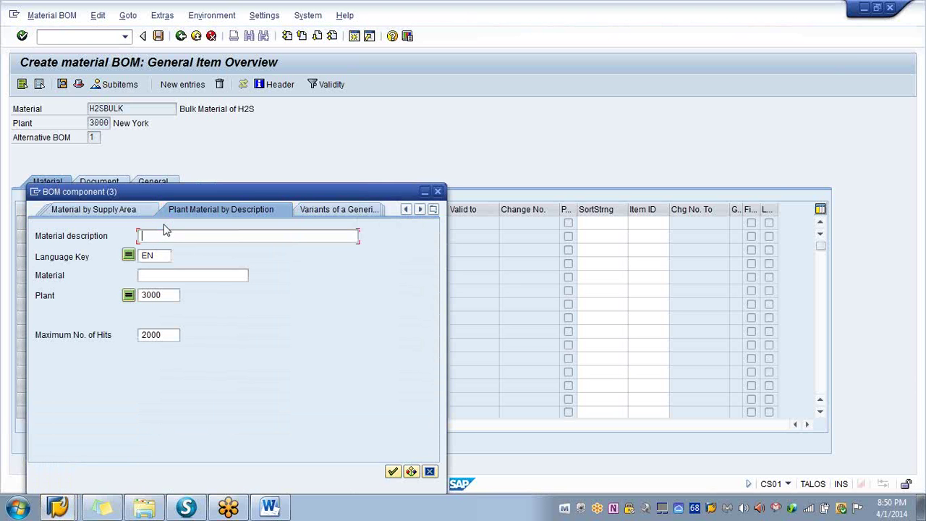
{"action": "left_click", "coordinate": [438, 192]}
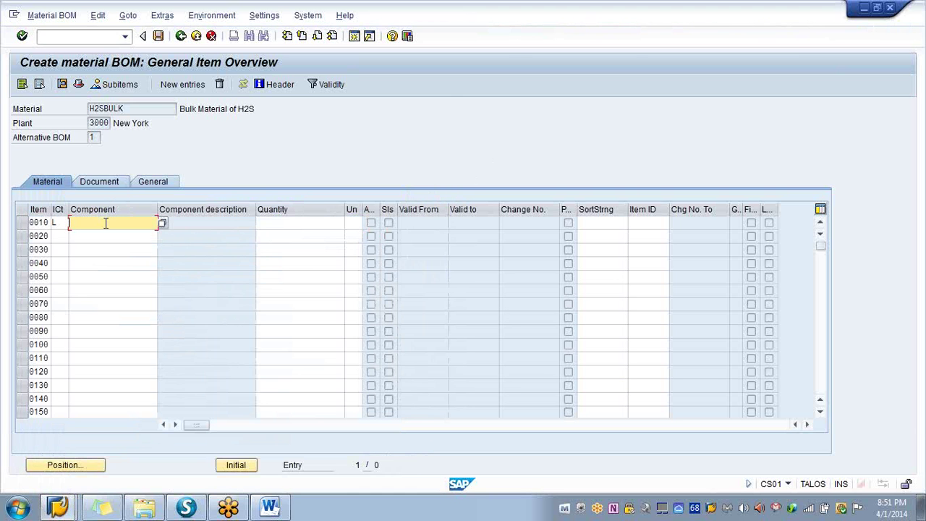
{"action": "type", "text": "h2s"}
{"action": "left_click", "coordinate": [277, 222]}
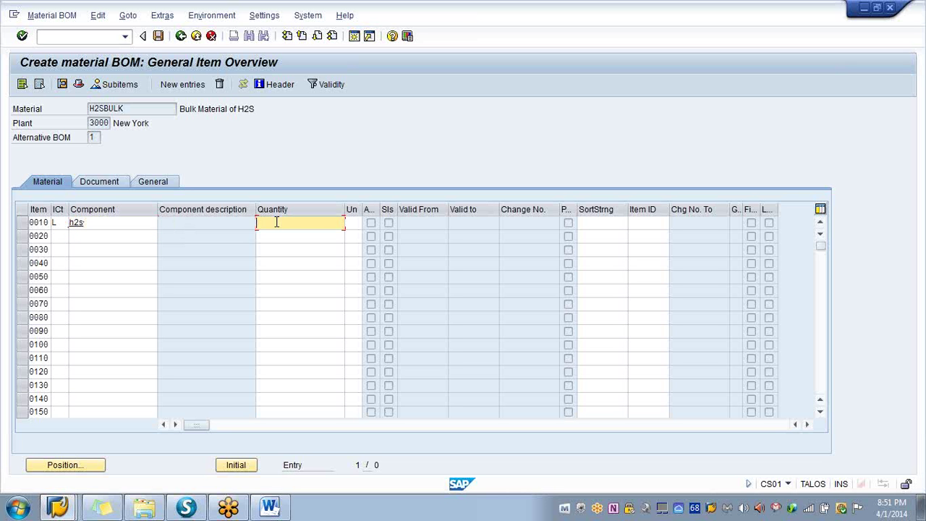
{"action": "type", "text": "1"}
{"action": "left_click", "coordinate": [23, 35]}
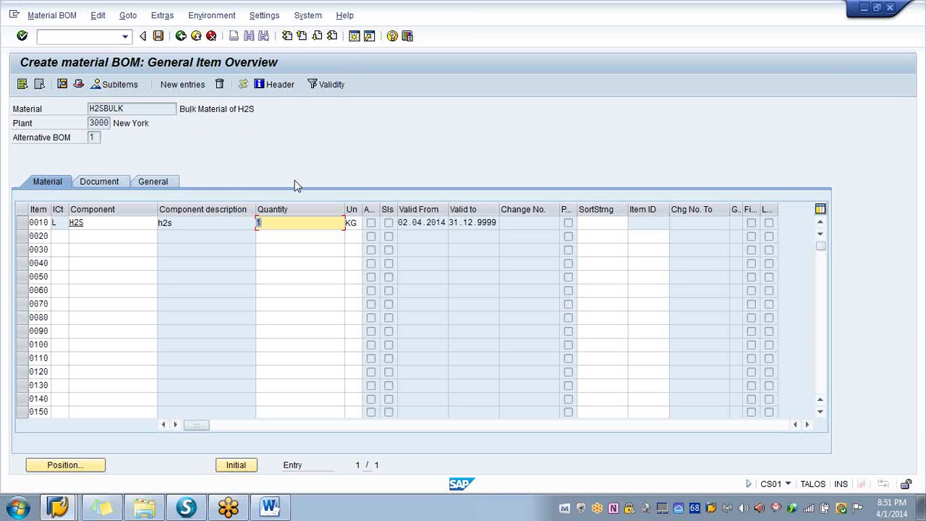
- Check the base quantity, its unit and the material in the BOM header, and return to the item overview
{"action": "left_click", "coordinate": [80, 86]}
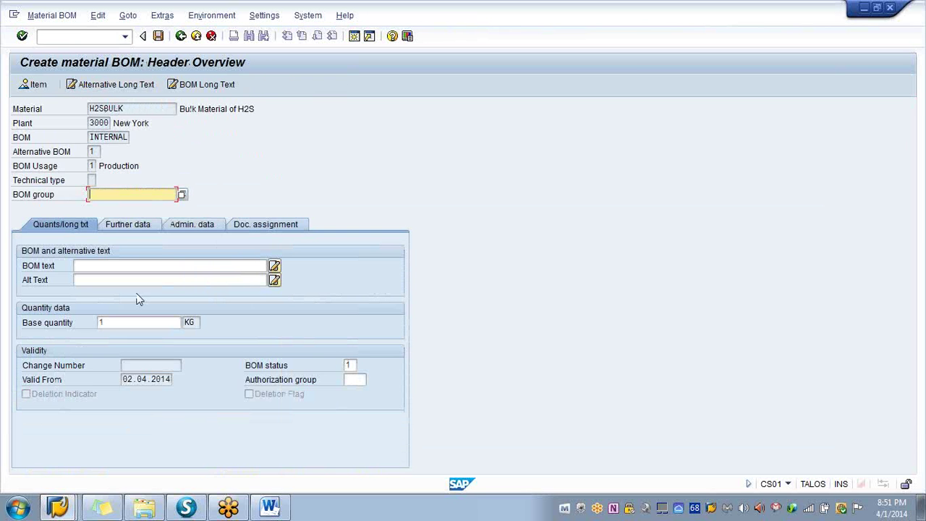
{"action": "left_click", "coordinate": [117, 322]}
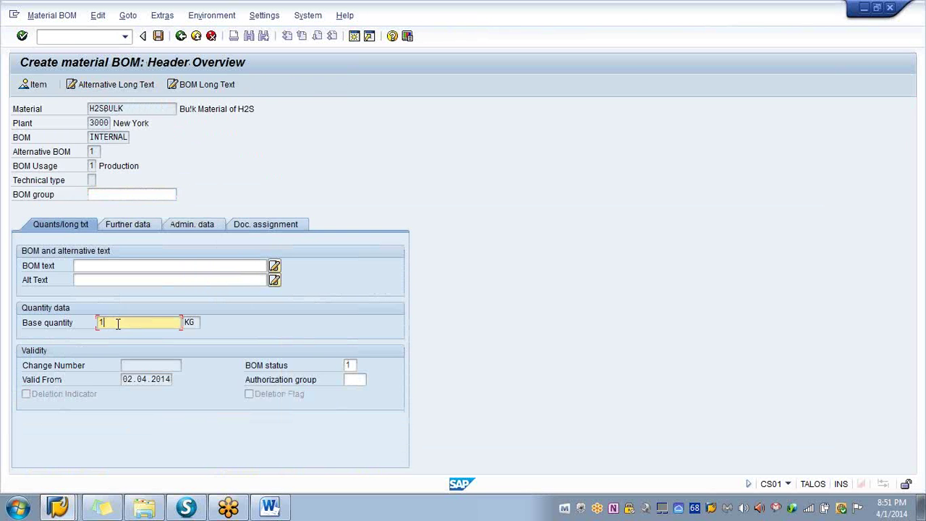
{"action": "left_click", "coordinate": [192, 322]}
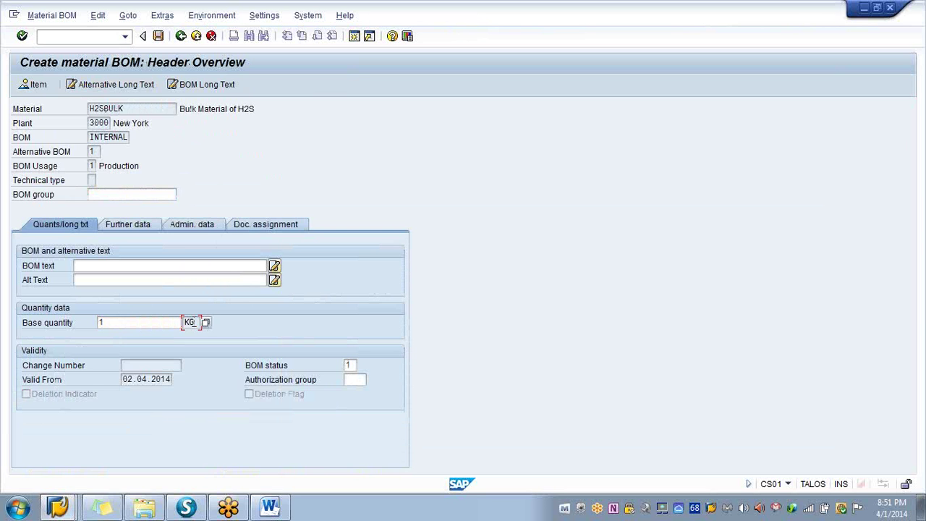
{"action": "left_click", "coordinate": [136, 109]}
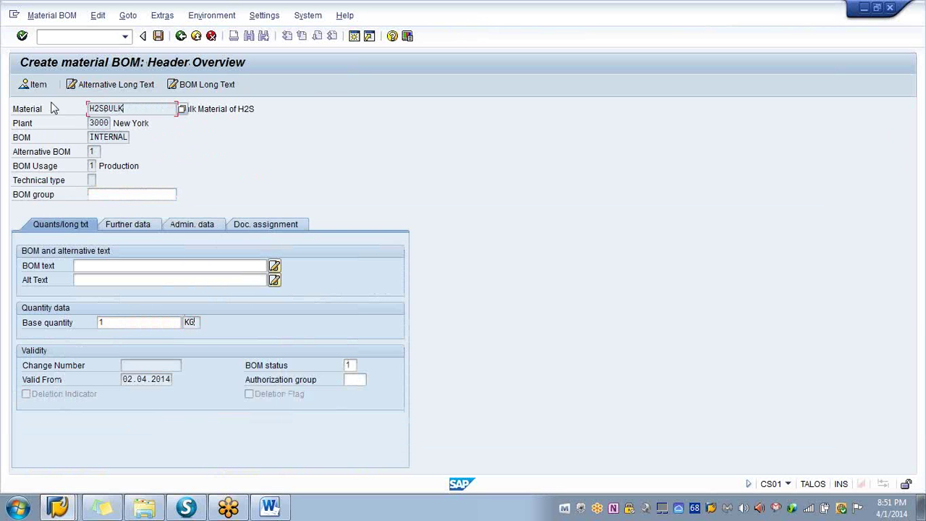
{"action": "left_click", "coordinate": [38, 85]}
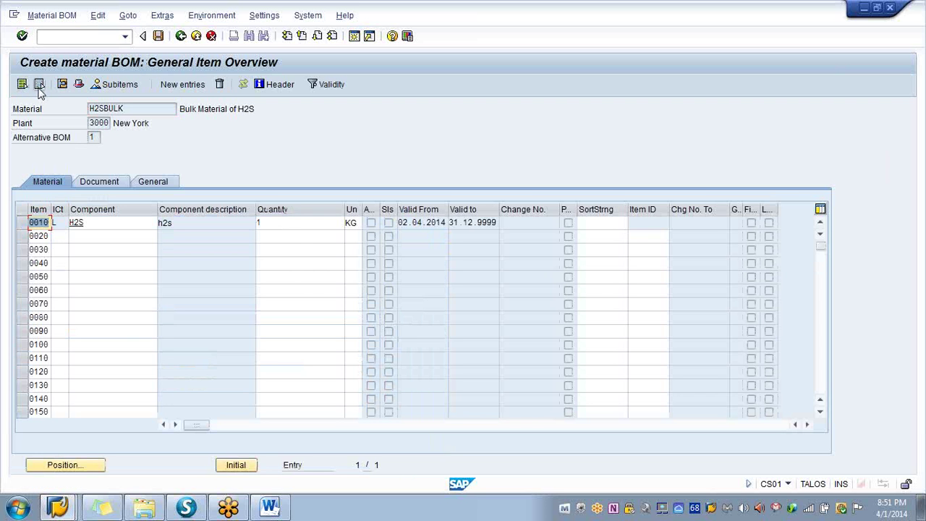
- Select BOM item 0010 with component H2S and open its detailed item data
{"action": "left_click", "coordinate": [281, 222]}
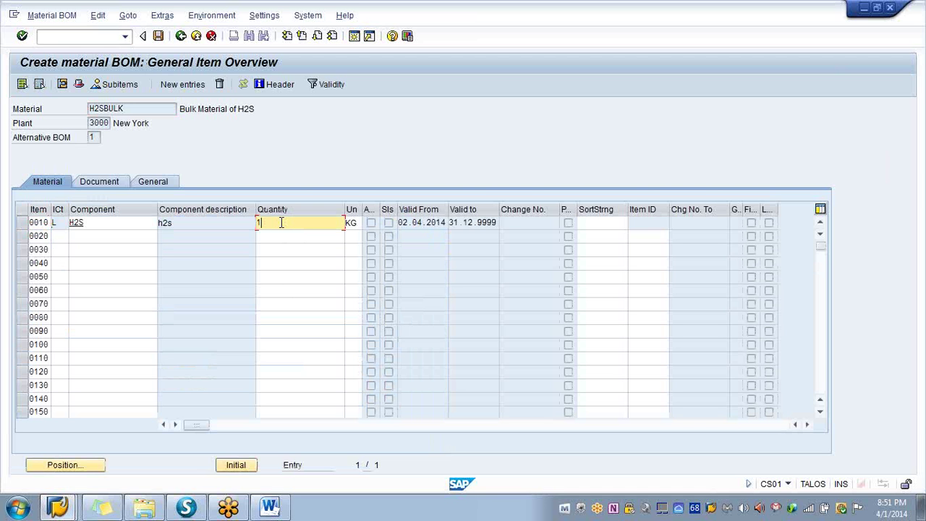
{"action": "left_click", "coordinate": [22, 222]}
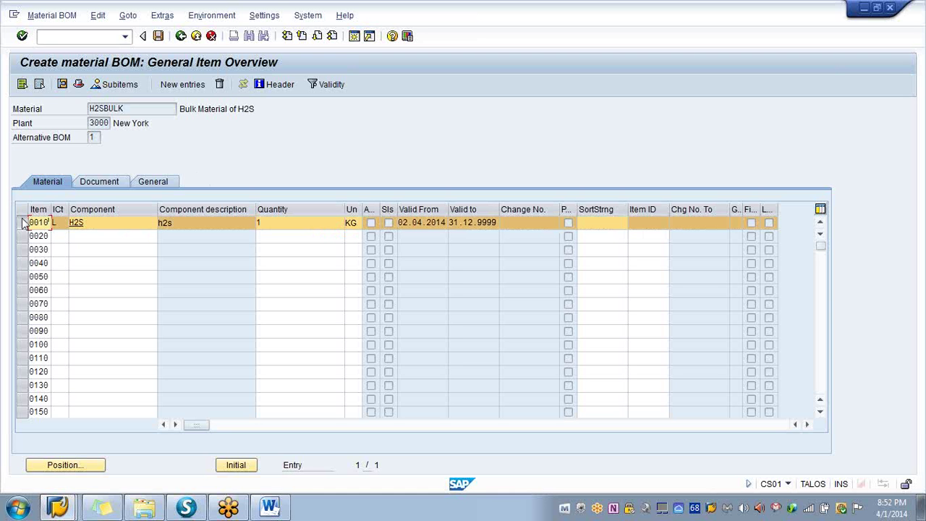
{"action": "left_click", "coordinate": [128, 15]}
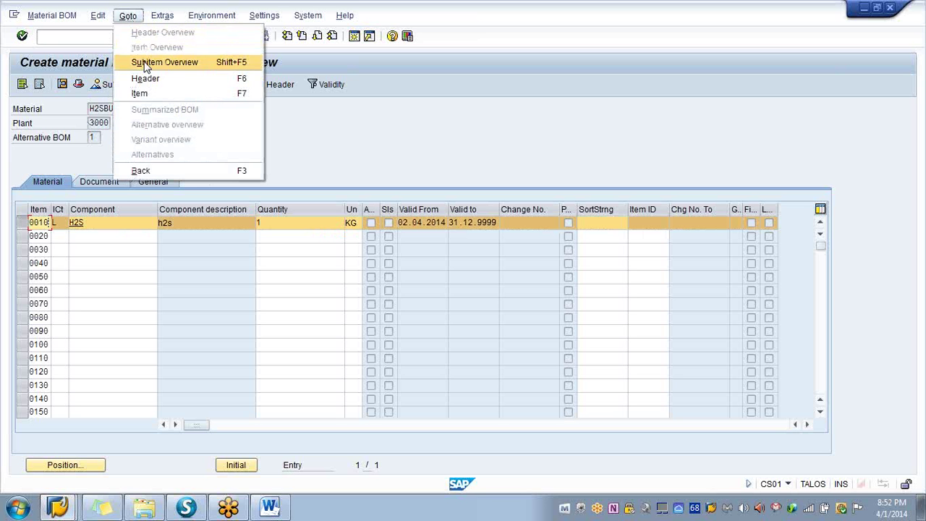
{"action": "left_click", "coordinate": [161, 99]}
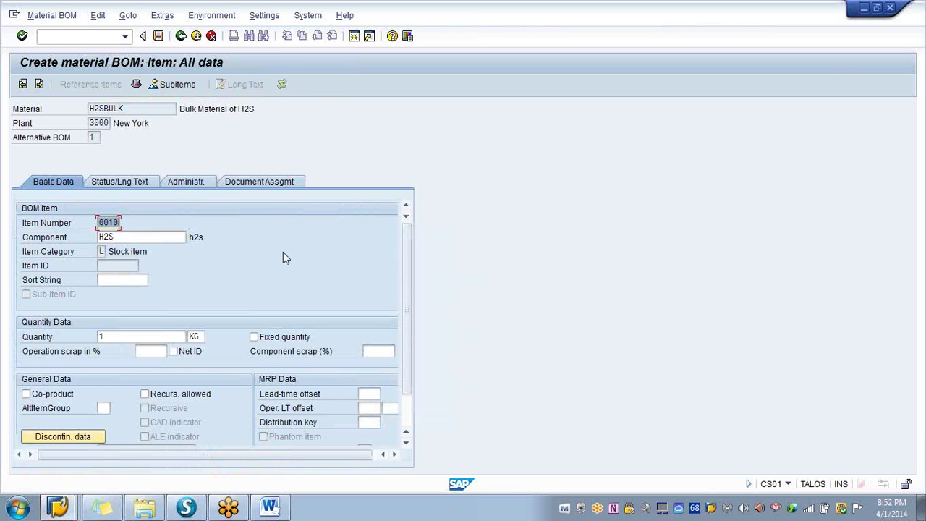
- Set the H2S item's production storage location to 0001 and save the H2SBULK bill of material, leaving the transaction
{"action": "left_click", "coordinate": [137, 186]}
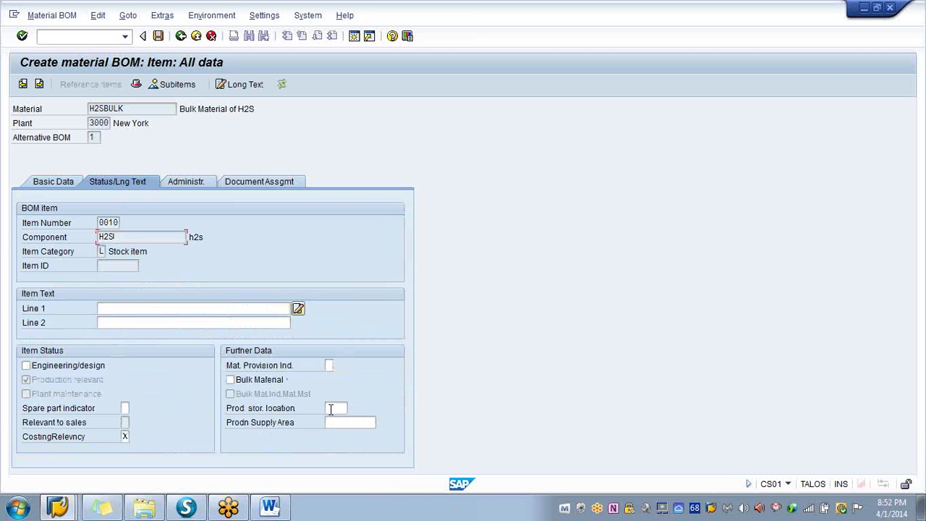
{"action": "left_click", "coordinate": [332, 408]}
{"action": "left_click", "coordinate": [352, 408]}
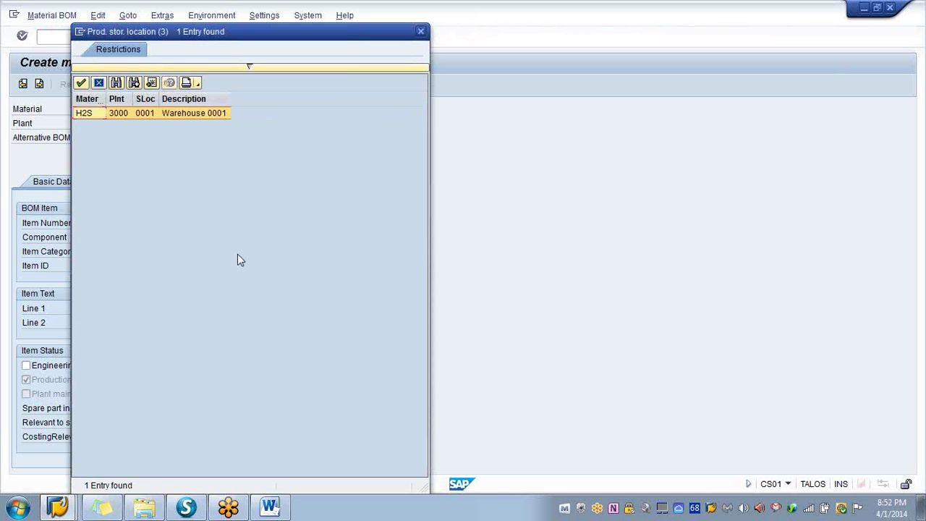
{"action": "left_click", "coordinate": [140, 117]}
{"action": "left_click", "coordinate": [81, 84]}
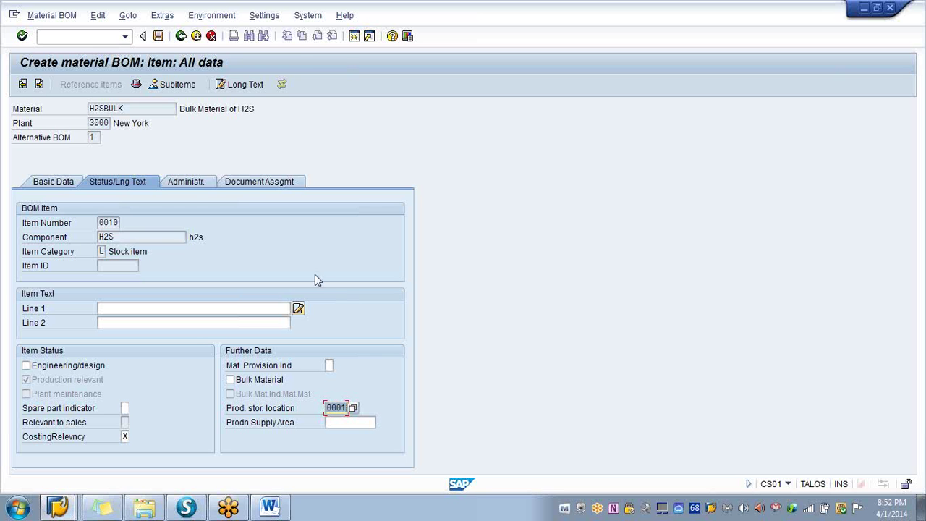
{"action": "left_click", "coordinate": [158, 36]}
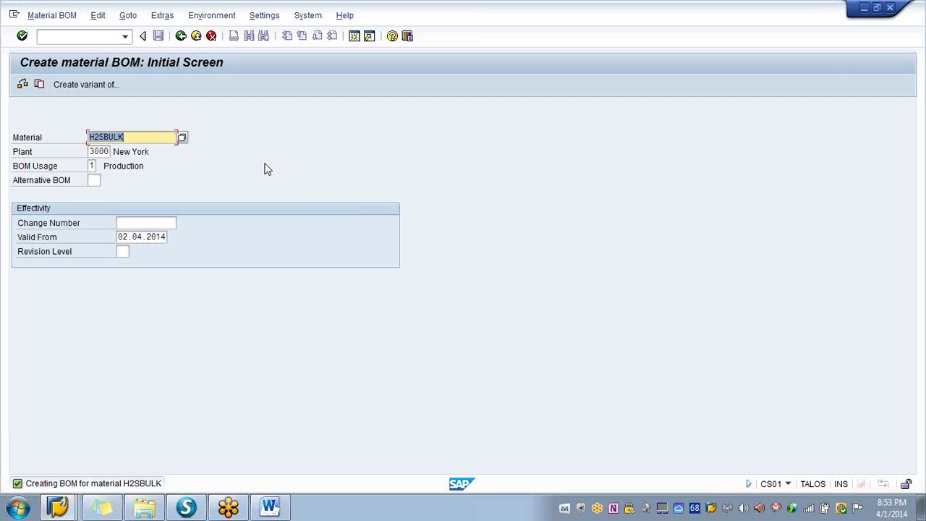
{"action": "left_click", "coordinate": [181, 36]}
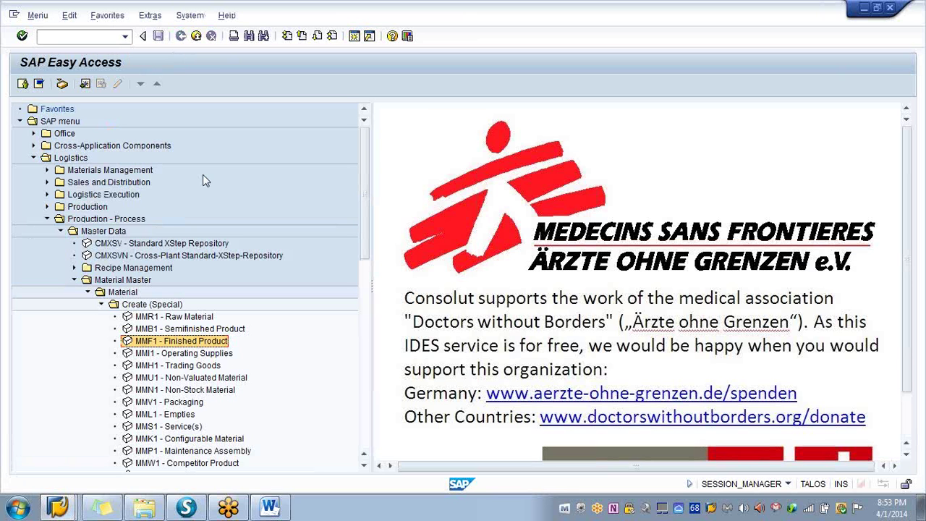
- Open the Create Resource transaction (CRC1) from the master data of Production - Process
{"action": "left_click", "coordinate": [75, 281]}
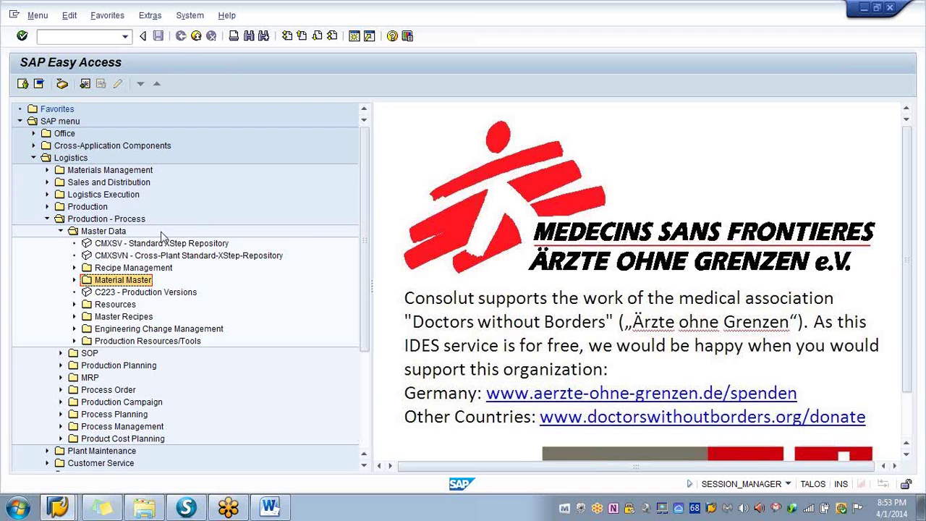
{"action": "left_click", "coordinate": [75, 304]}
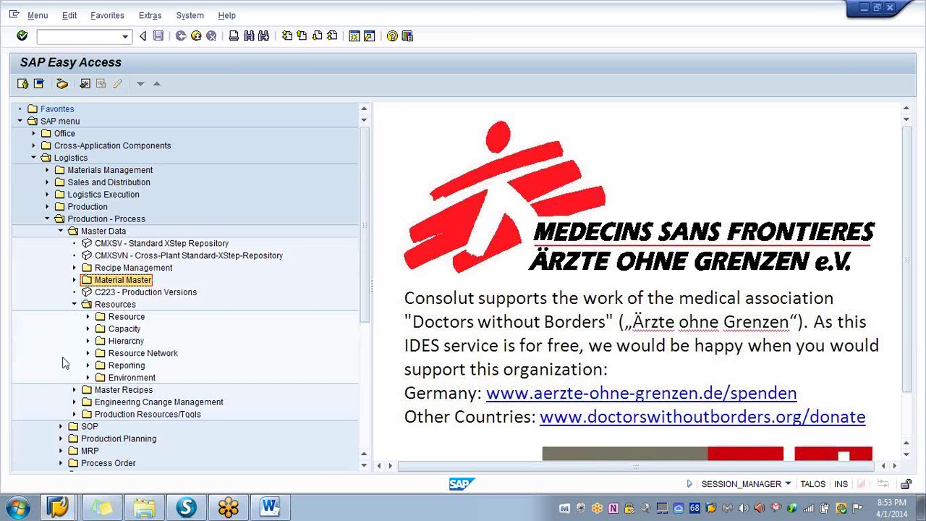
{"action": "left_click", "coordinate": [88, 317]}
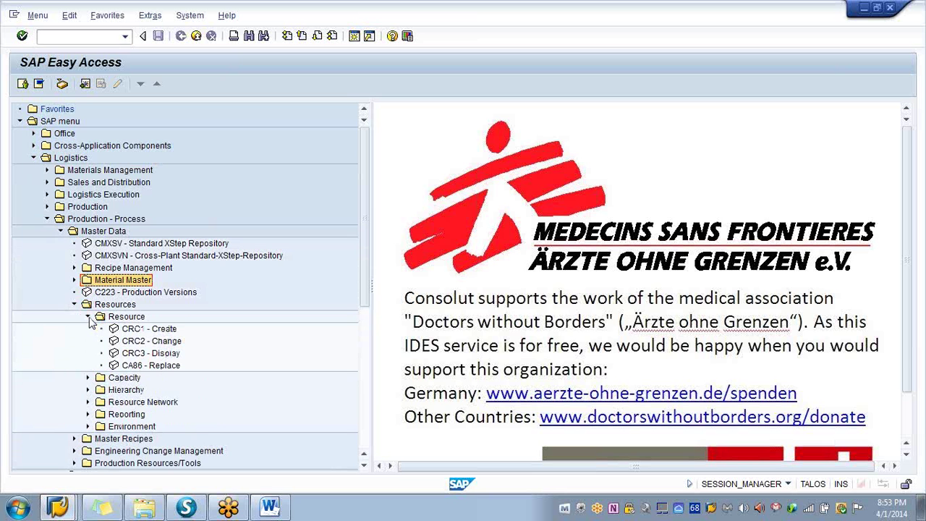
{"action": "left_click", "coordinate": [130, 331]}
{"action": "double_click", "coordinate": [128, 331]}
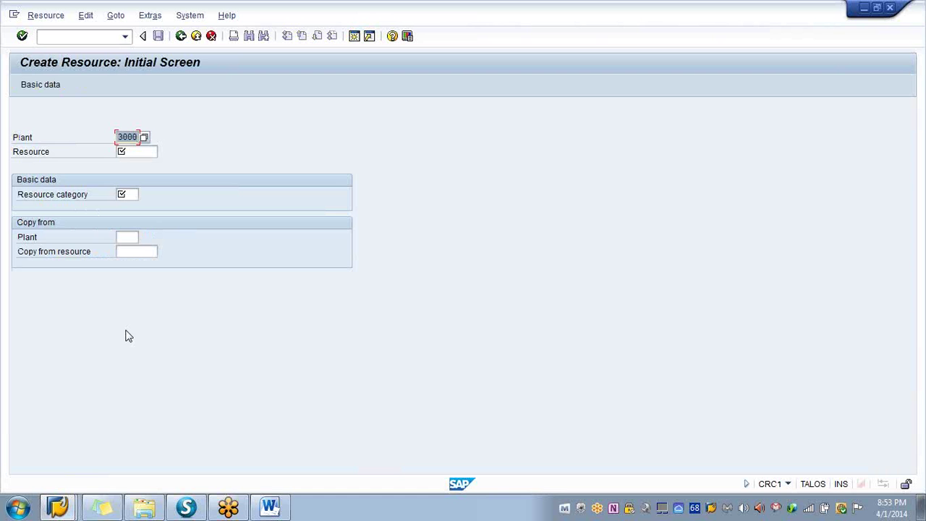
- Enter abcd as the resource name for plant 3000
{"action": "left_click", "coordinate": [143, 148]}
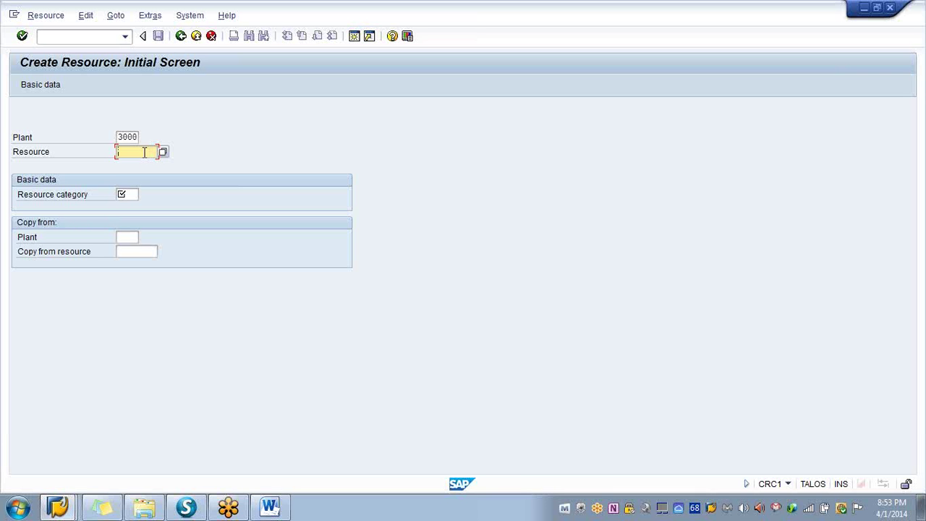
{"action": "type", "text": "fi"}
{"action": "key", "text": "BackSpace"}
{"action": "key", "text": "BackSpace"}
{"action": "type", "text": "aocd"}
- Set the resource category to 0008, Processing unit
{"action": "left_click", "coordinate": [122, 194]}
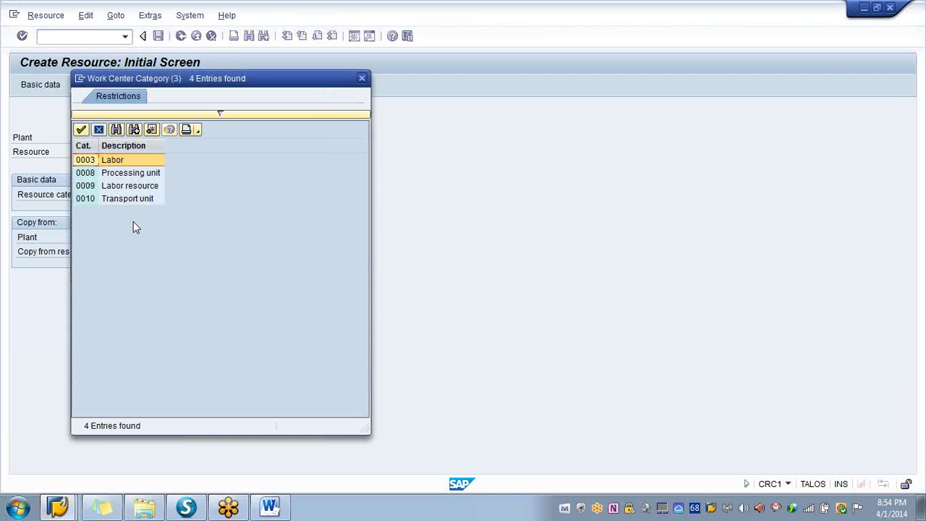
{"action": "left_click", "coordinate": [93, 178]}
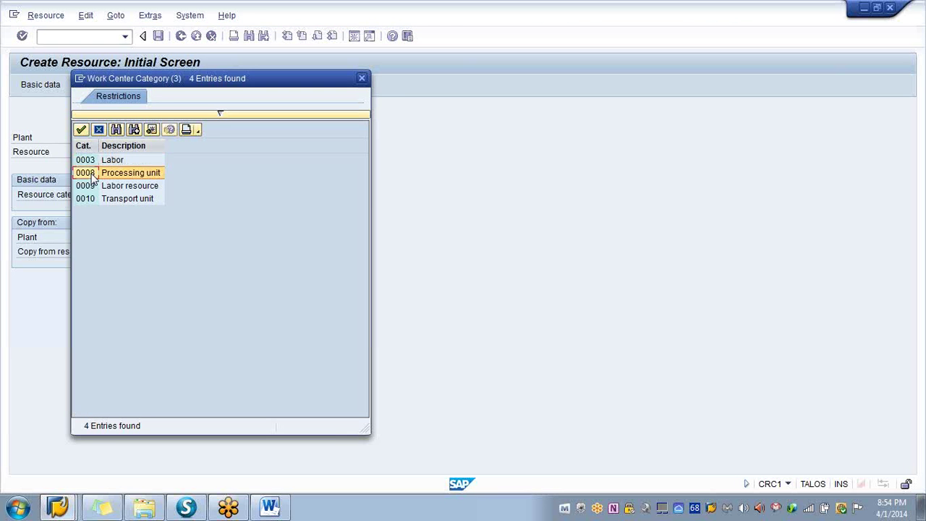
{"action": "left_click", "coordinate": [82, 130]}
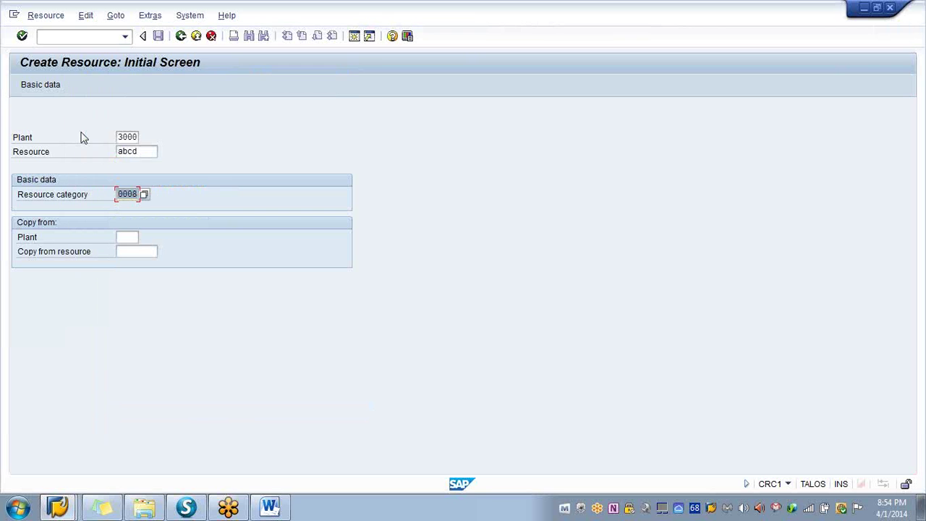
- Change the resource name to UnitA and proceed to its basic data
{"action": "left_click", "coordinate": [137, 154]}
{"action": "key", "text": "BackSpace"}
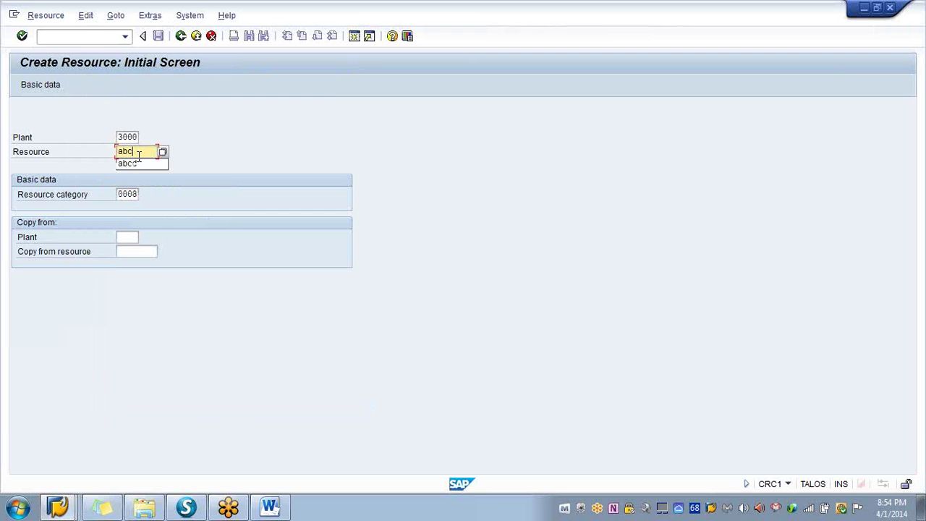
{"action": "key", "text": "BackSpace"}
{"action": "key", "text": "BackSpace"}
{"action": "key", "text": "BackSpace"}
{"action": "type", "text": "U"}
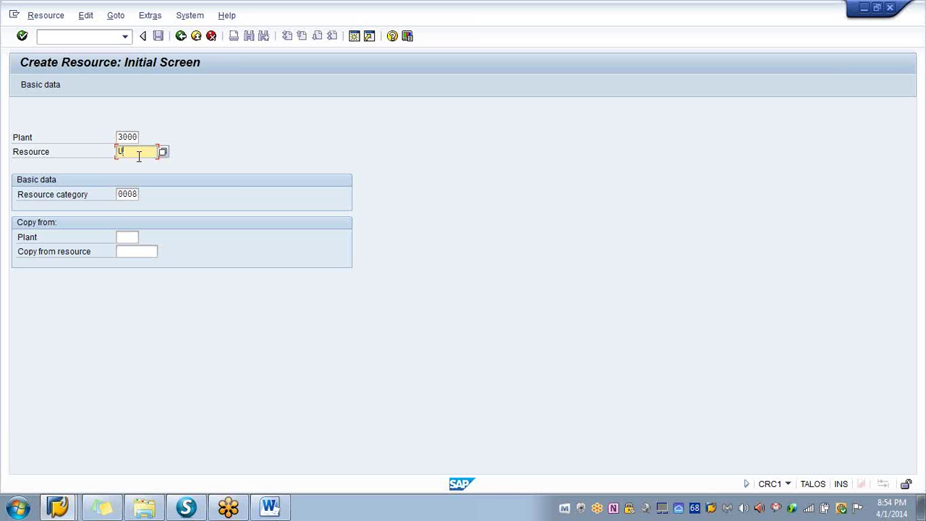
{"action": "type", "text": "nitA"}
{"action": "left_click", "coordinate": [22, 36]}
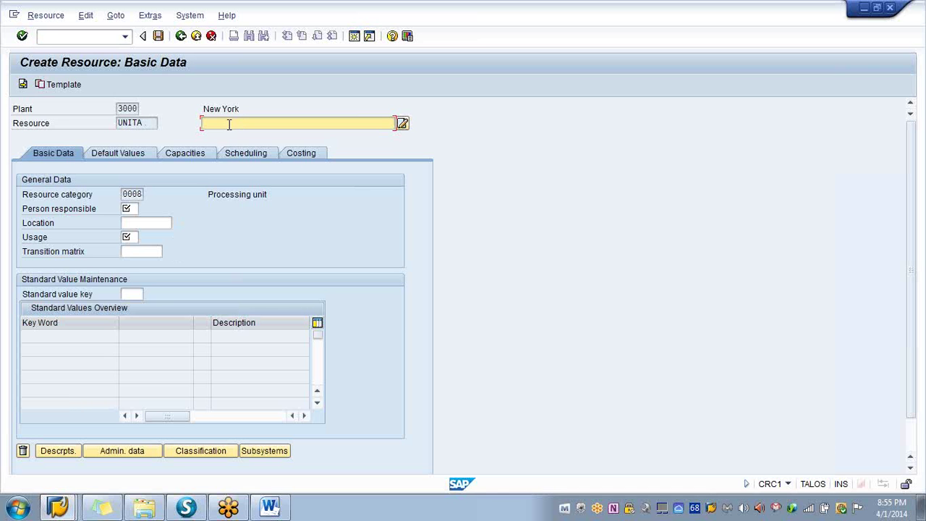
- Describe resource UNITA as "process unit" and assign person responsible 100
{"action": "type", "text": "process unit"}
{"action": "left_click", "coordinate": [127, 209]}
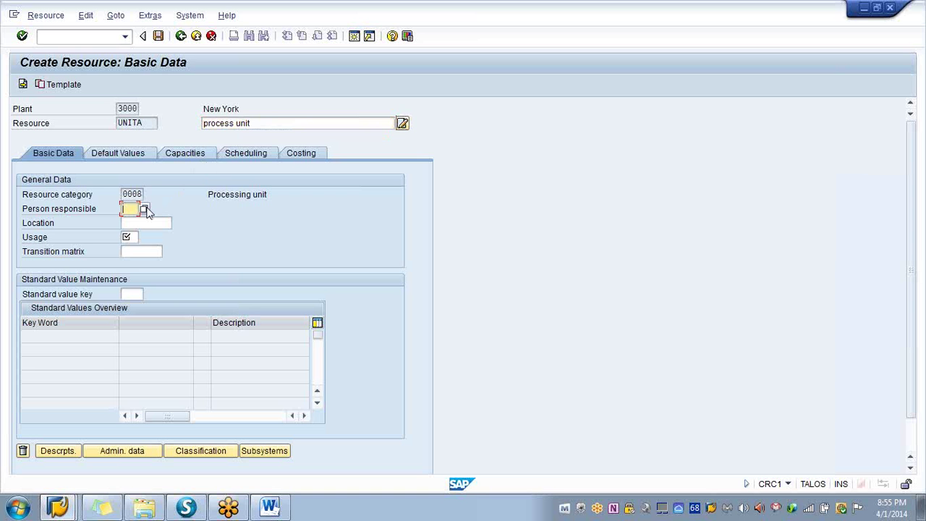
{"action": "left_click", "coordinate": [144, 209]}
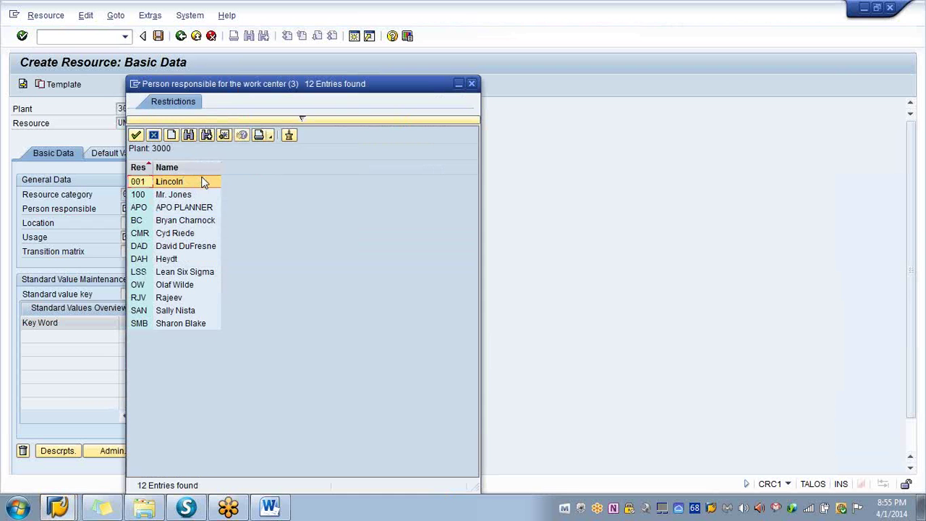
{"action": "left_click", "coordinate": [165, 195]}
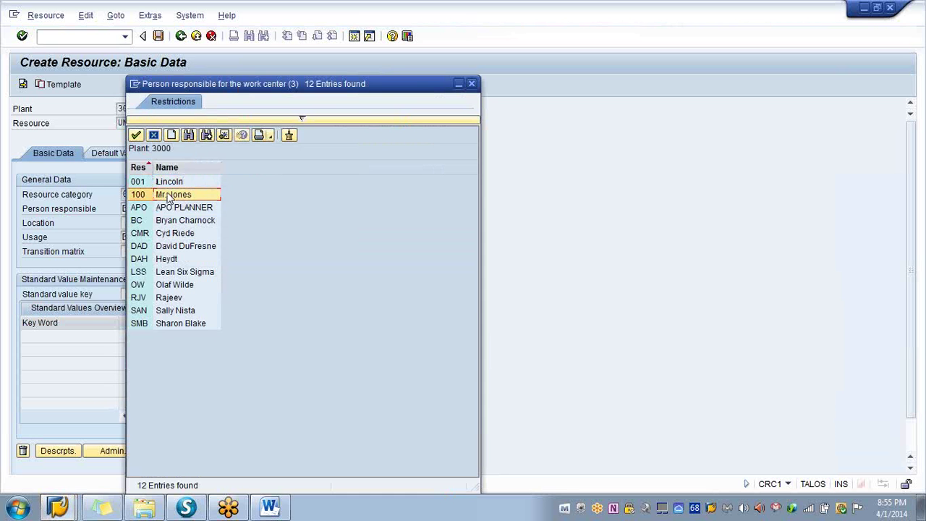
{"action": "left_click", "coordinate": [136, 135]}
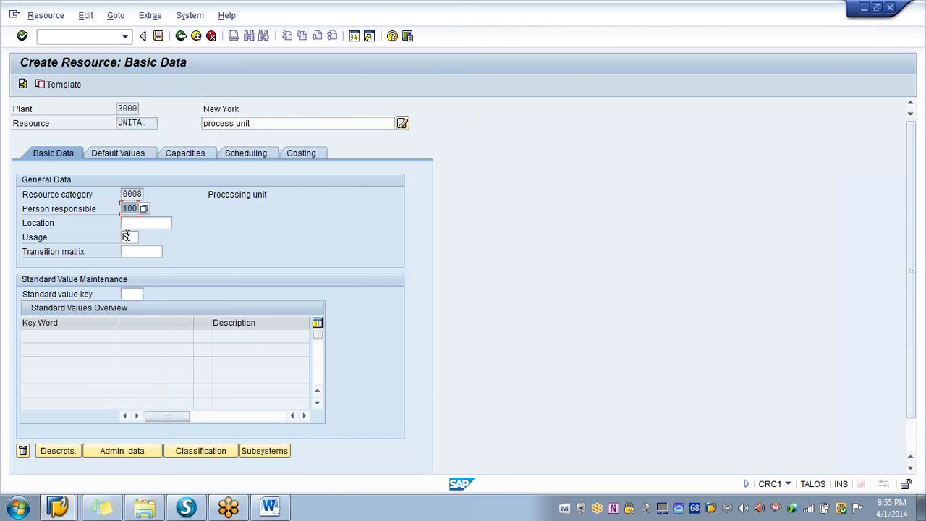
- Set the task list usage of resource UNITA to 009, All task list types
{"action": "left_click", "coordinate": [127, 236]}
{"action": "left_click", "coordinate": [144, 238]}
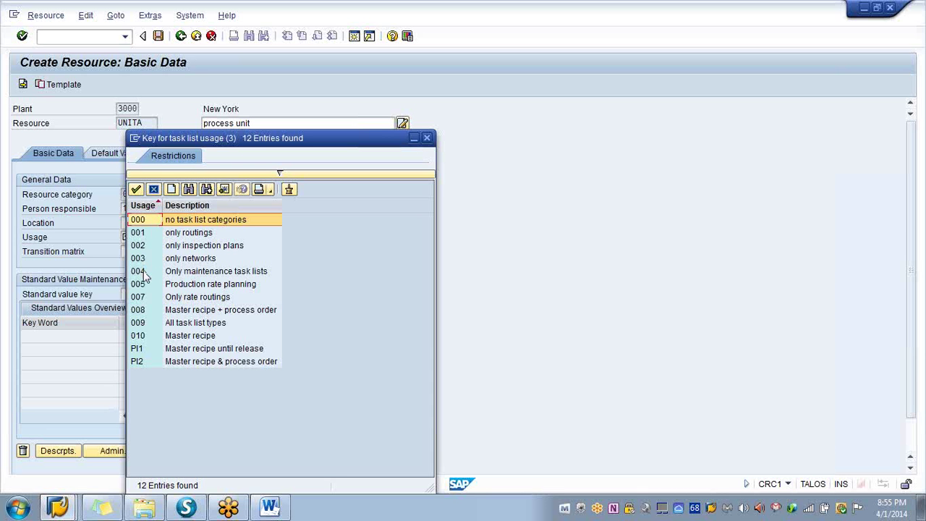
{"action": "left_click", "coordinate": [145, 326]}
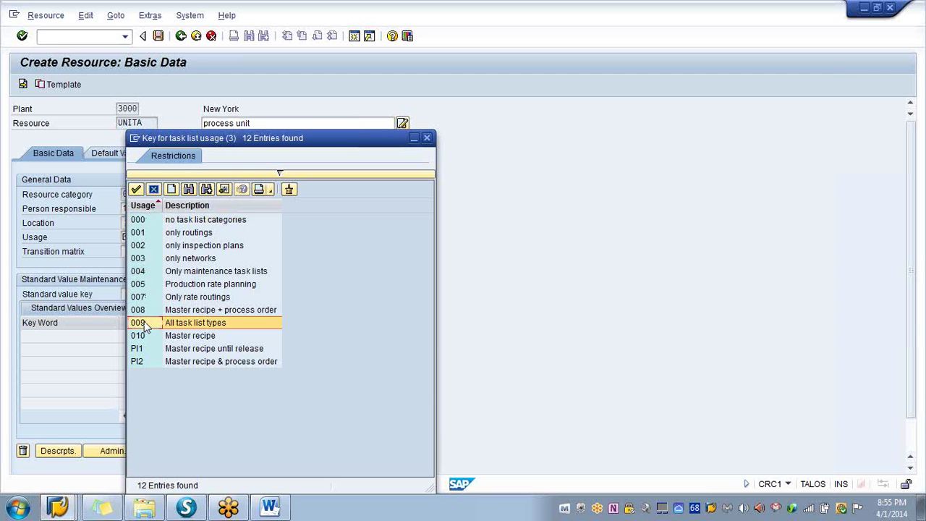
{"action": "left_click", "coordinate": [136, 189]}
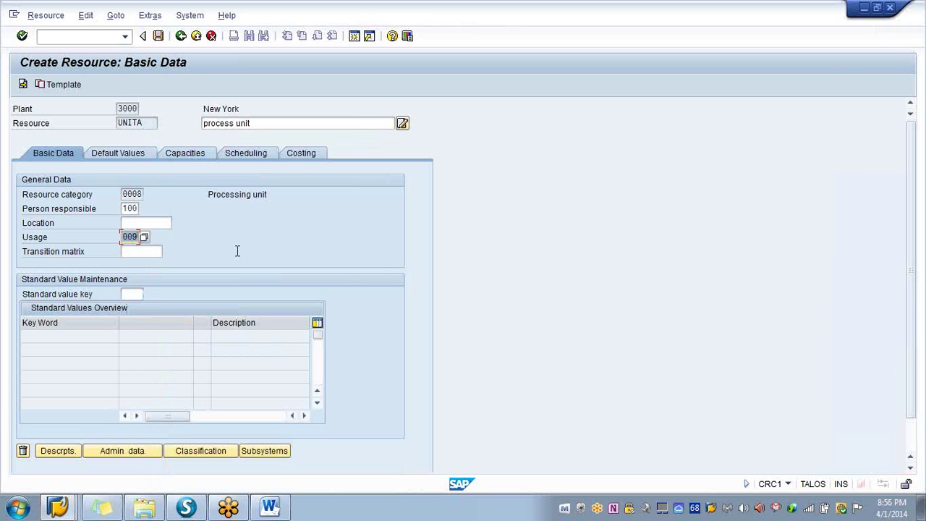
- Assign standard value key SAP4, Process manufacturing, and validate the resource's basic data
{"action": "left_click", "coordinate": [131, 293]}
{"action": "left_click", "coordinate": [145, 294]}
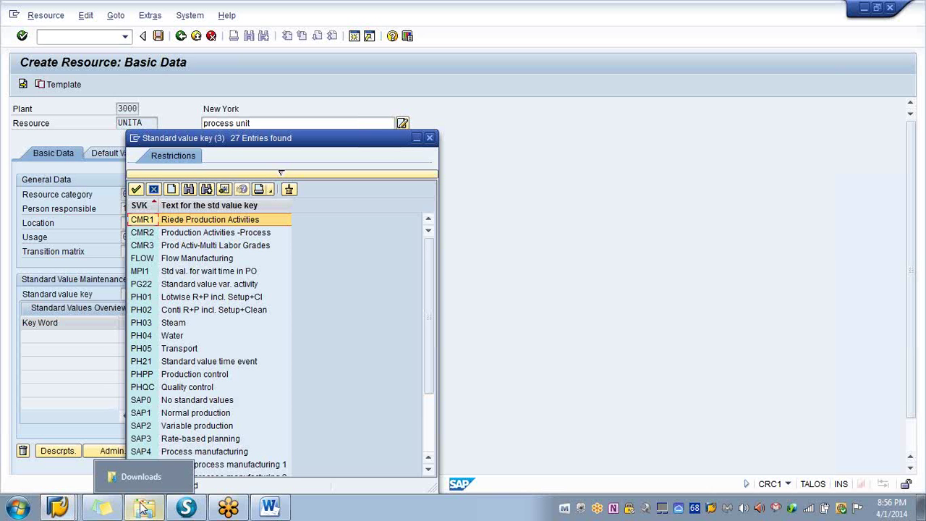
{"action": "left_click", "coordinate": [140, 453]}
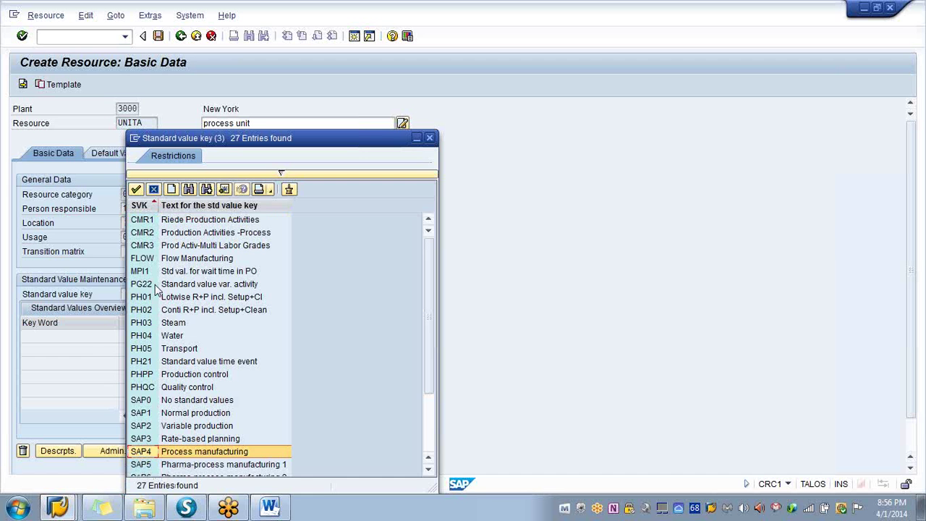
{"action": "left_click", "coordinate": [136, 190]}
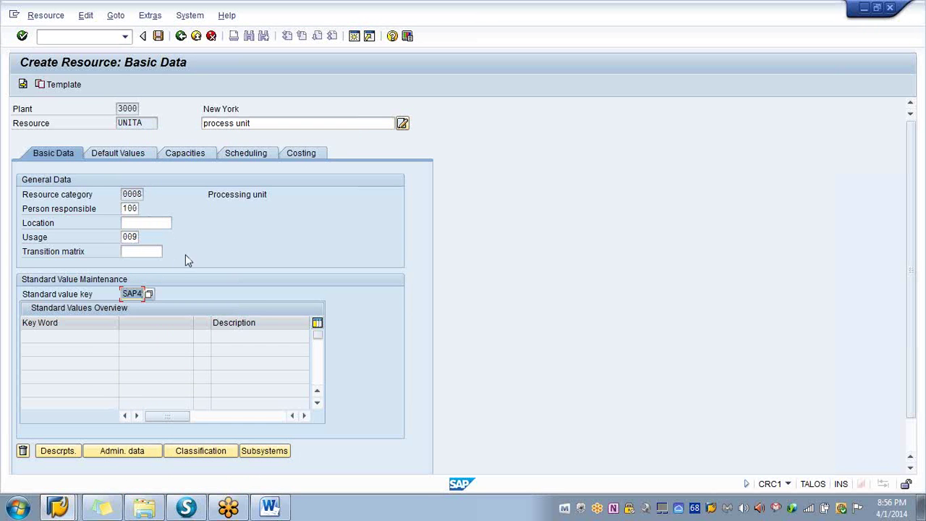
{"action": "left_click", "coordinate": [21, 40]}
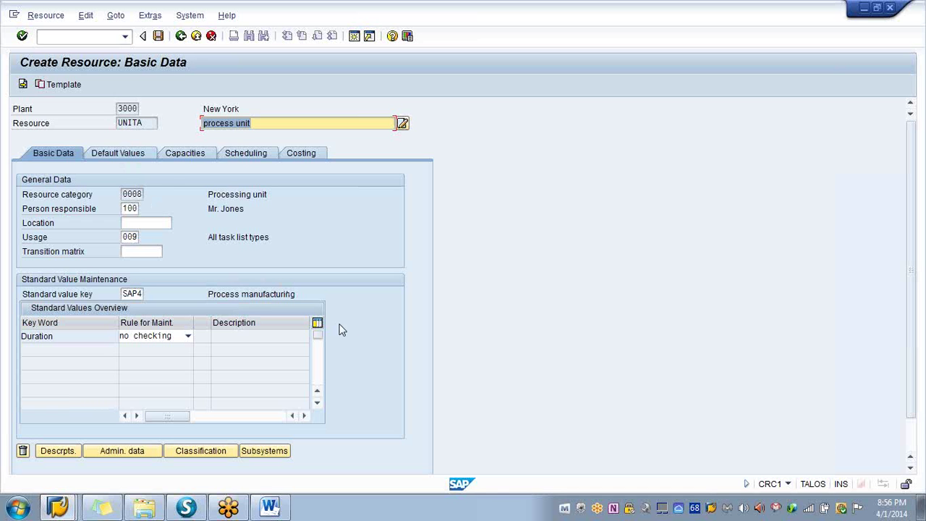
- Set the default control key for operations to PI01, Master recipe/process order
{"action": "left_click", "coordinate": [118, 159]}
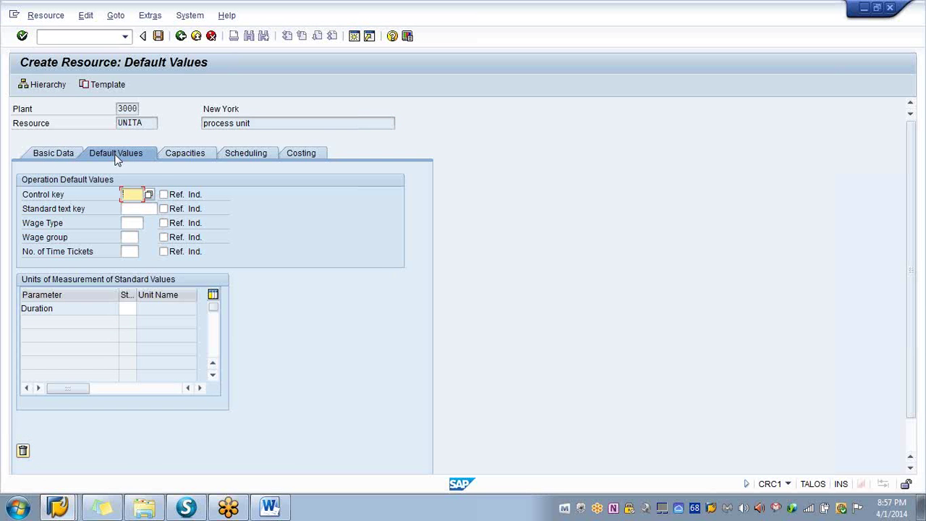
{"action": "left_click", "coordinate": [148, 194]}
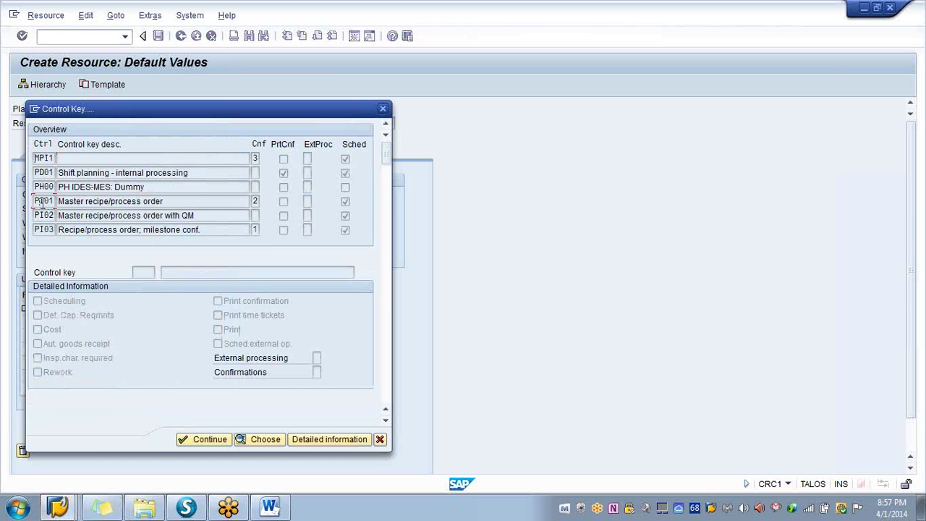
{"action": "double_click", "coordinate": [42, 201]}
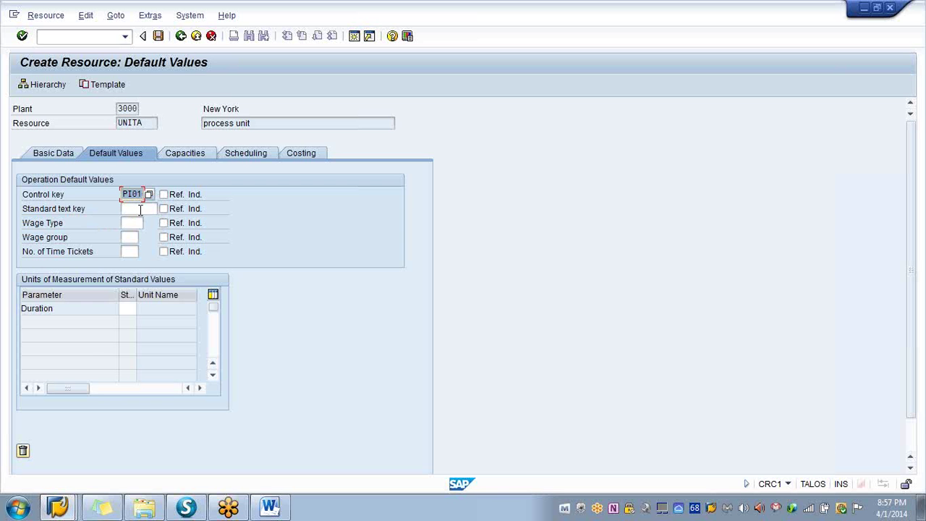
- Assign capacity category 008, Processing unit, to resource UNITA and open the capacity header
{"action": "left_click", "coordinate": [185, 155]}
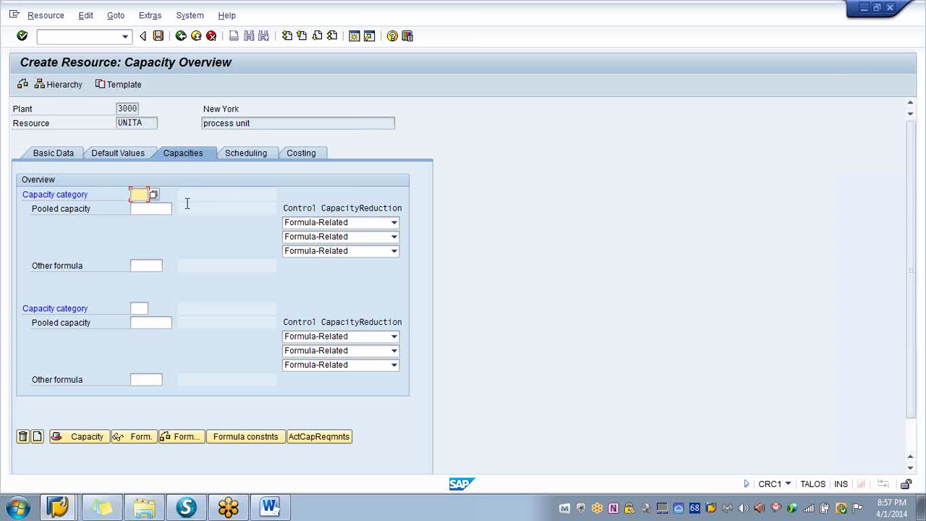
{"action": "left_click", "coordinate": [153, 196]}
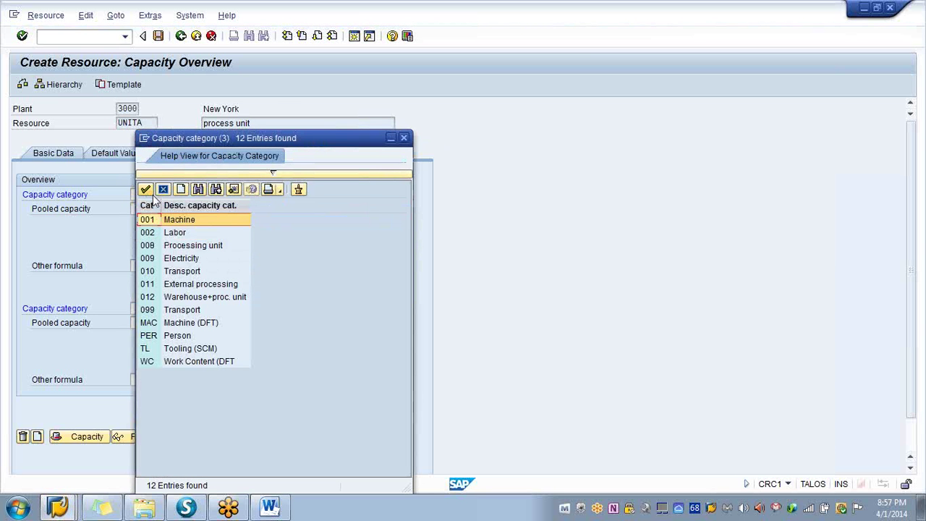
{"action": "double_click", "coordinate": [162, 247]}
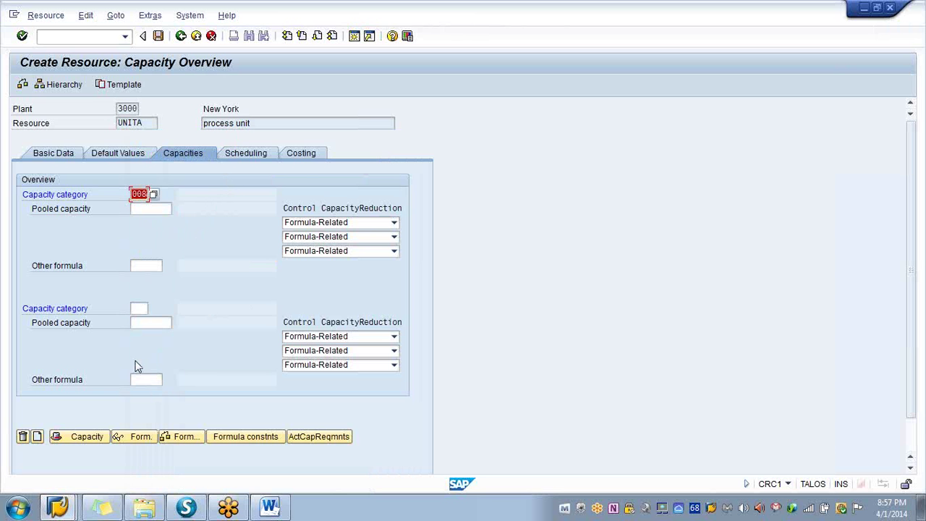
{"action": "left_click", "coordinate": [80, 438]}
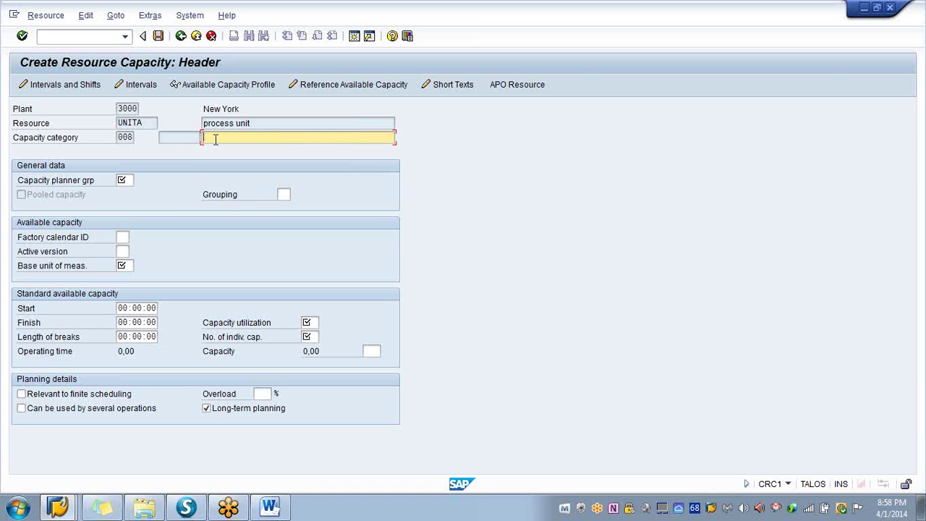
- Describe the capacity as "processing unit" and set its capacity planner group to 000
{"action": "type", "text": "p"}
{"action": "type", "text": "rop"}
{"action": "type", "text": "essin"}
{"action": "type", "text": "g unit"}
{"action": "left_click", "coordinate": [125, 181]}
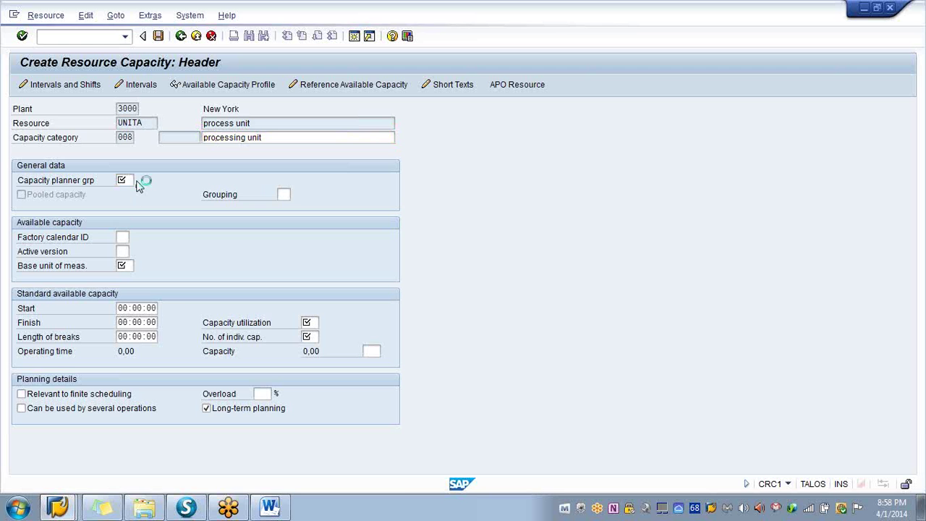
{"action": "left_click", "coordinate": [137, 181]}
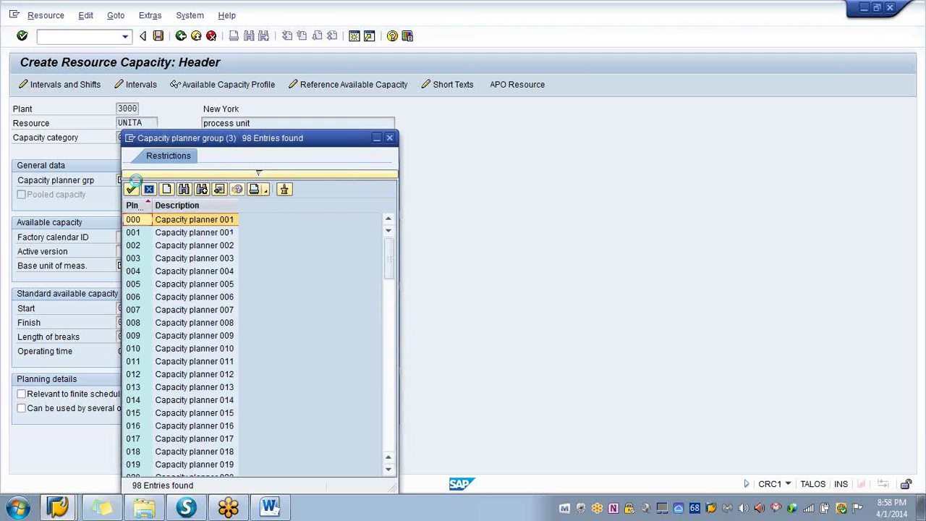
{"action": "double_click", "coordinate": [143, 219]}
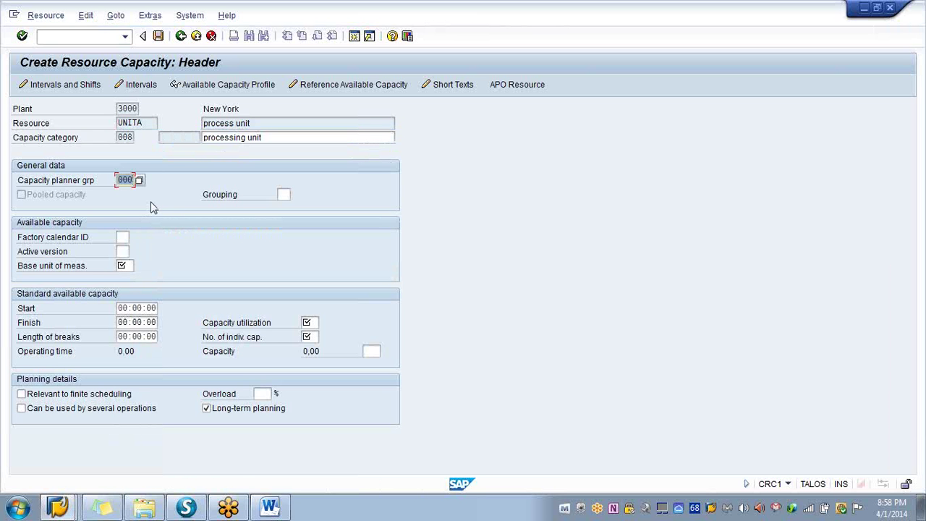
- Assign factory calendar US, Factory calendar US standard, to the processing unit's available capacity from the full calendar list
{"action": "left_click", "coordinate": [121, 238]}
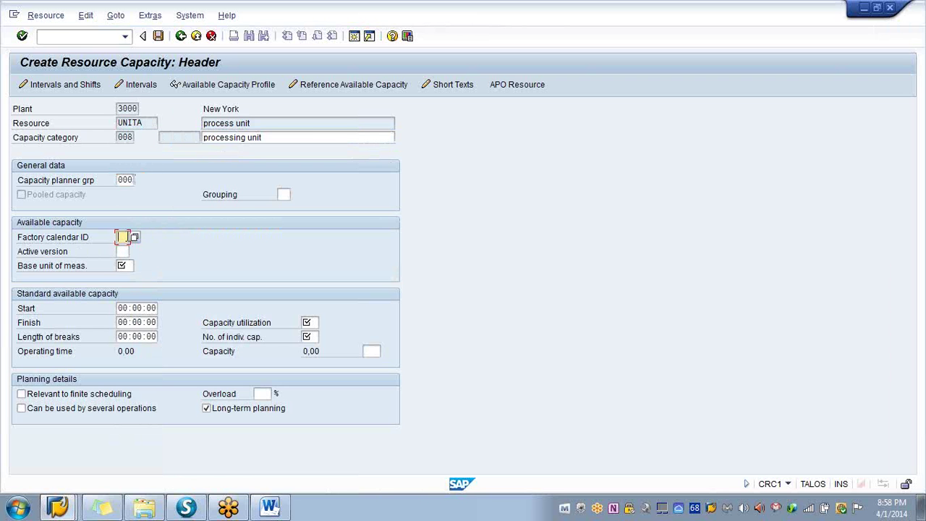
{"action": "key", "text": "Return"}
{"action": "left_click", "coordinate": [132, 238]}
{"action": "left_click", "coordinate": [133, 239]}
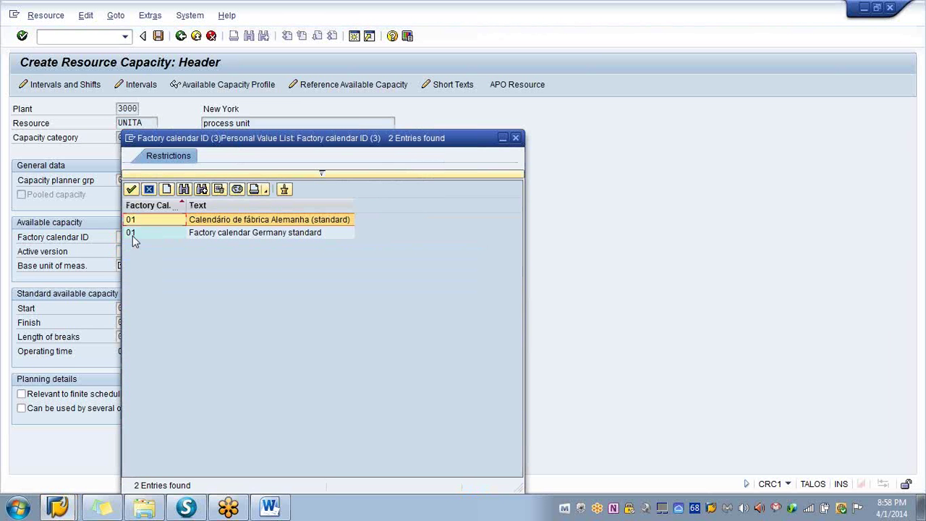
{"action": "left_click", "coordinate": [238, 189]}
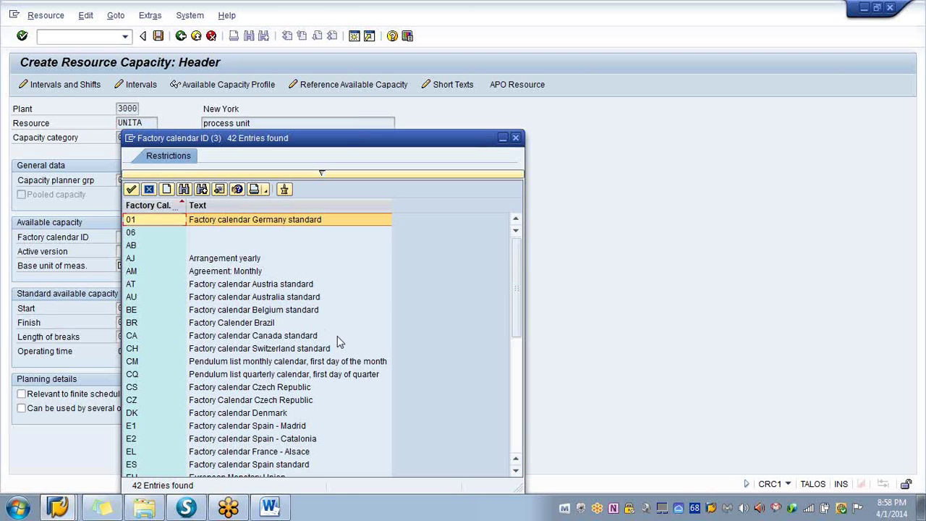
{"action": "left_click", "coordinate": [516, 471]}
{"action": "left_click_drag", "start_coordinate": [516, 471], "coordinate": [516, 471]}
{"action": "left_click", "coordinate": [517, 470]}
{"action": "left_click", "coordinate": [518, 471]}
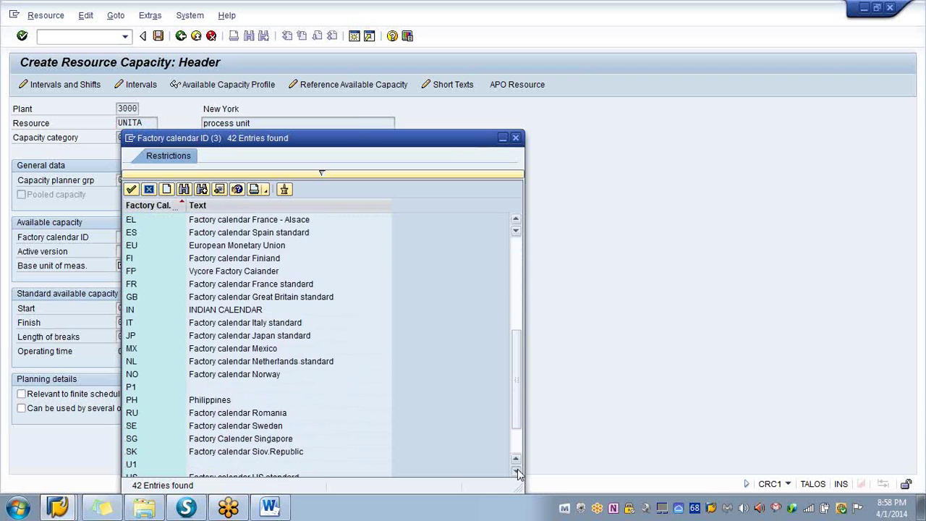
{"action": "left_click", "coordinate": [517, 471]}
{"action": "left_click", "coordinate": [517, 471]}
{"action": "left_click", "coordinate": [517, 471]}
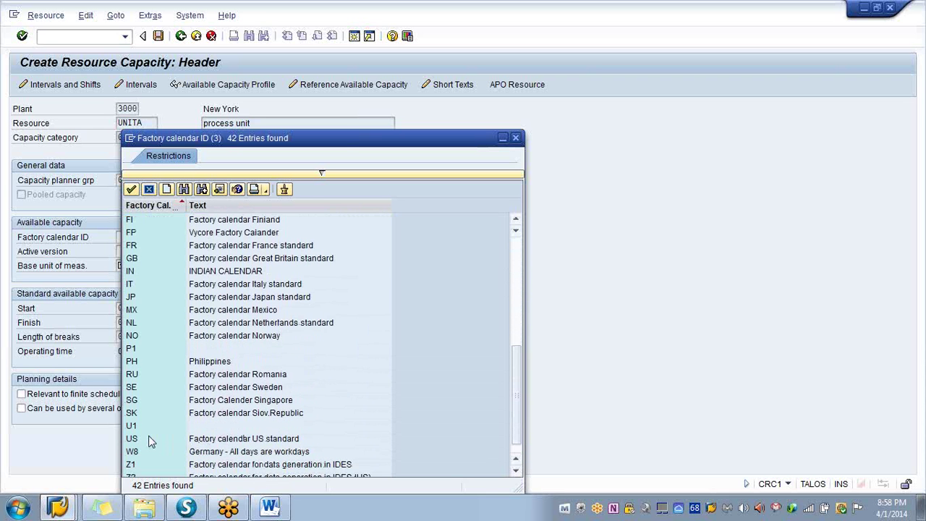
{"action": "double_click", "coordinate": [207, 440]}
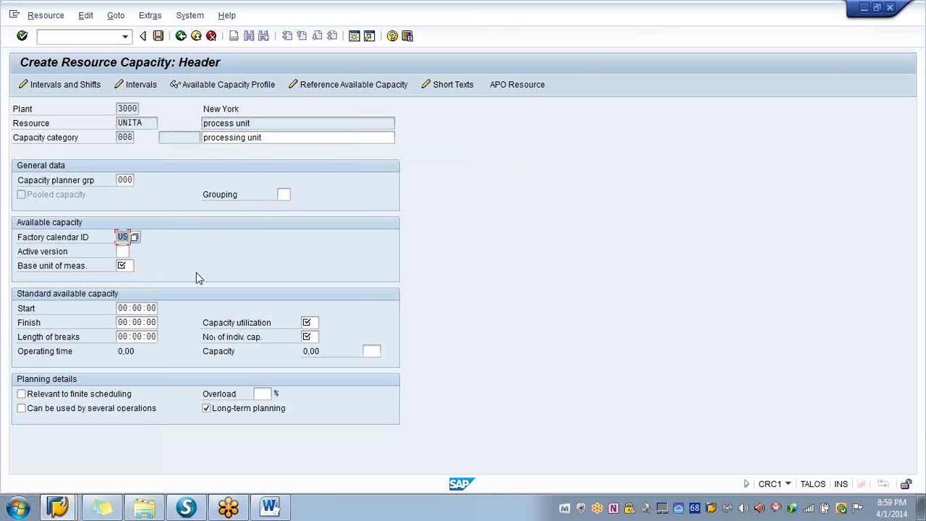
- Set the base unit of measure for the available capacity to H, Hour
{"action": "left_click", "coordinate": [124, 265]}
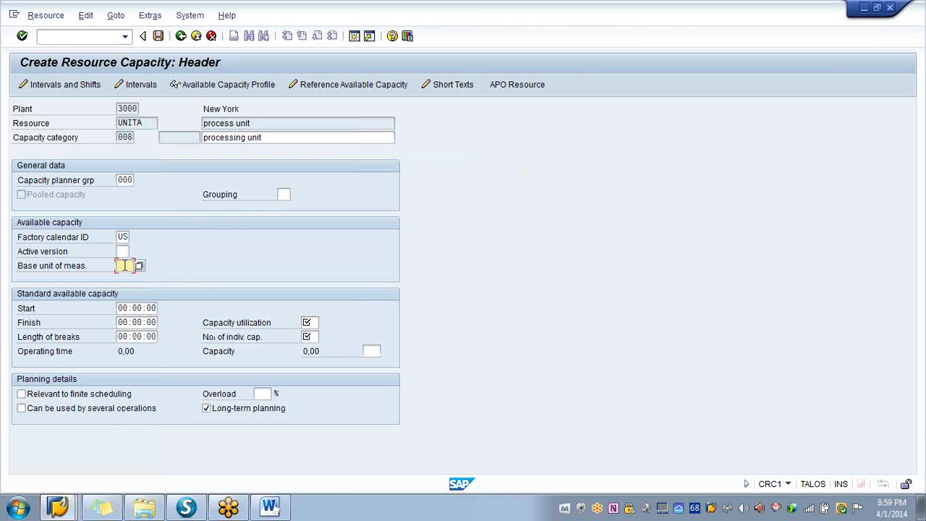
{"action": "left_click", "coordinate": [139, 265]}
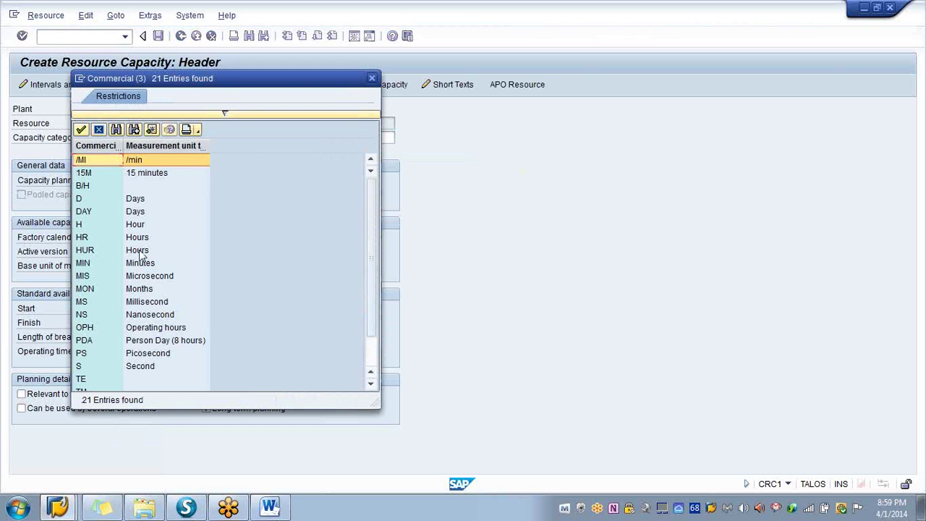
{"action": "double_click", "coordinate": [82, 227]}
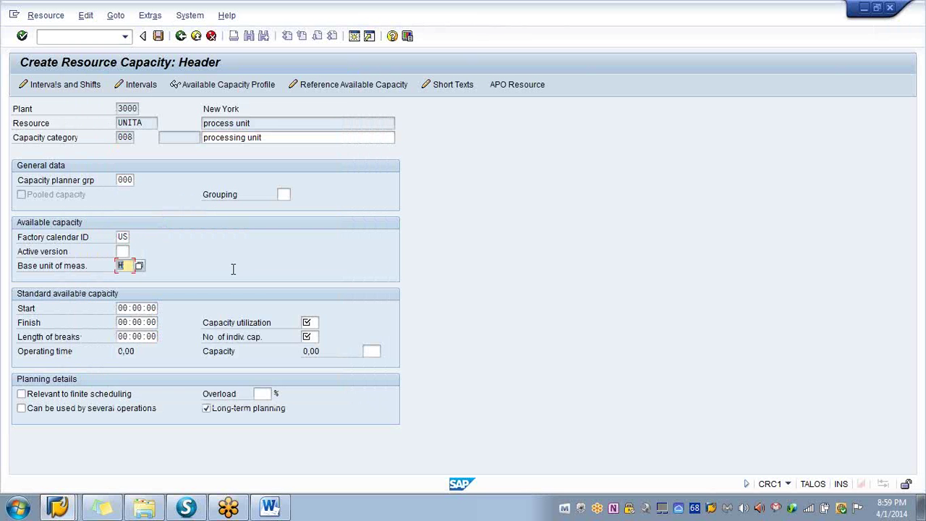
- Set the start time of the standard available capacity to 07:59:14
{"action": "left_click", "coordinate": [148, 308]}
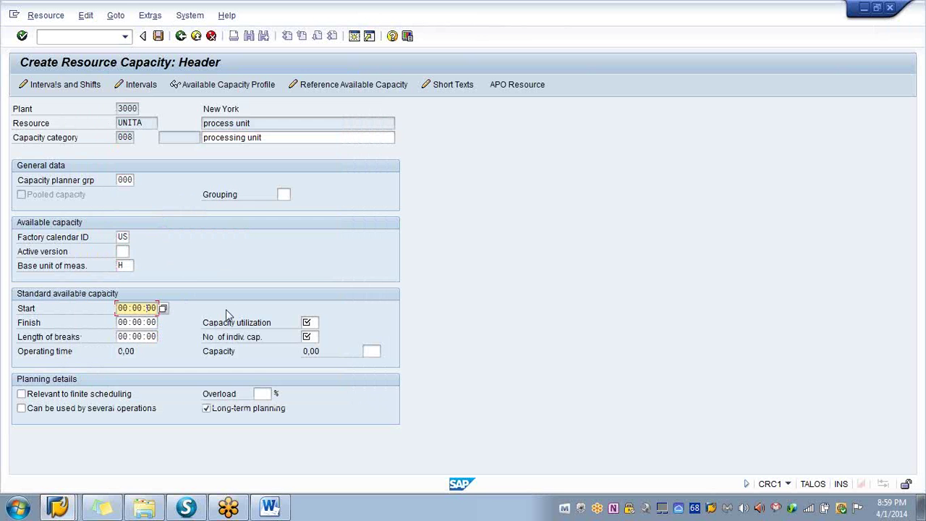
{"action": "left_click", "coordinate": [162, 307]}
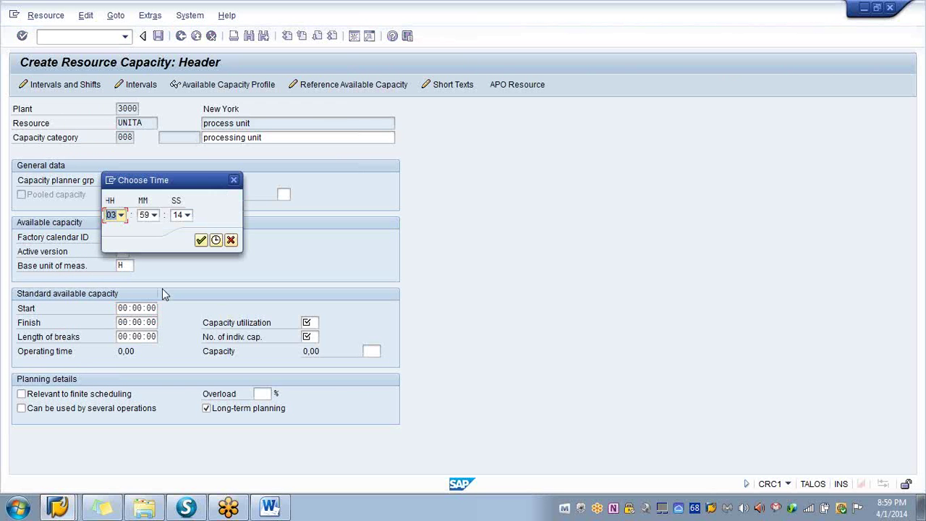
{"action": "left_click", "coordinate": [120, 216]}
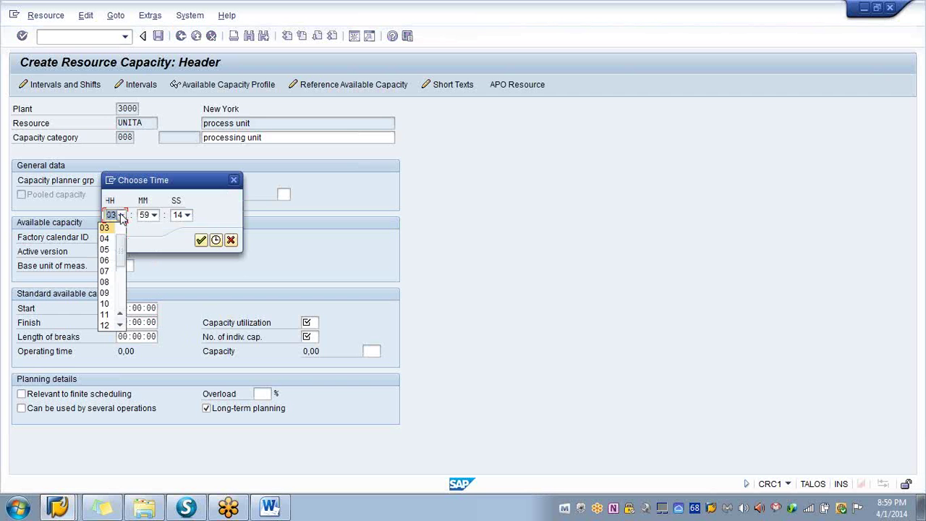
{"action": "left_click", "coordinate": [107, 273]}
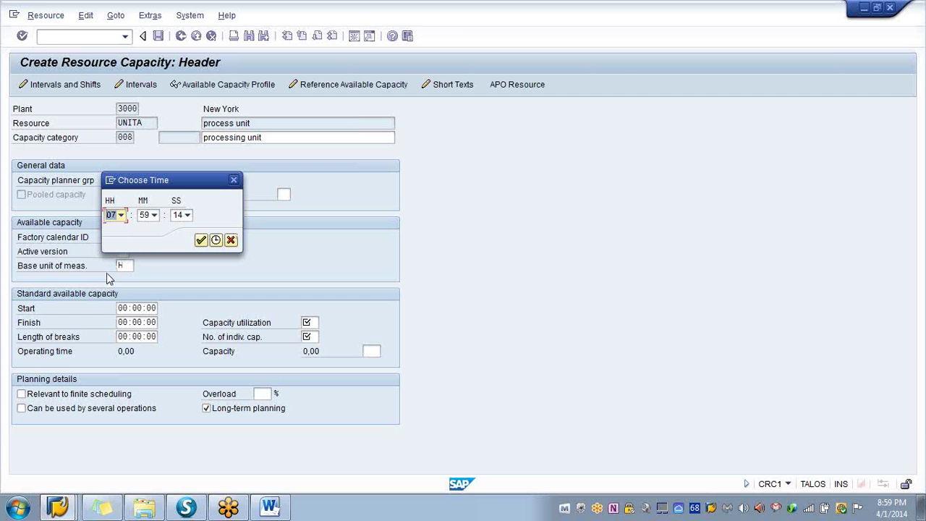
{"action": "left_click", "coordinate": [153, 216]}
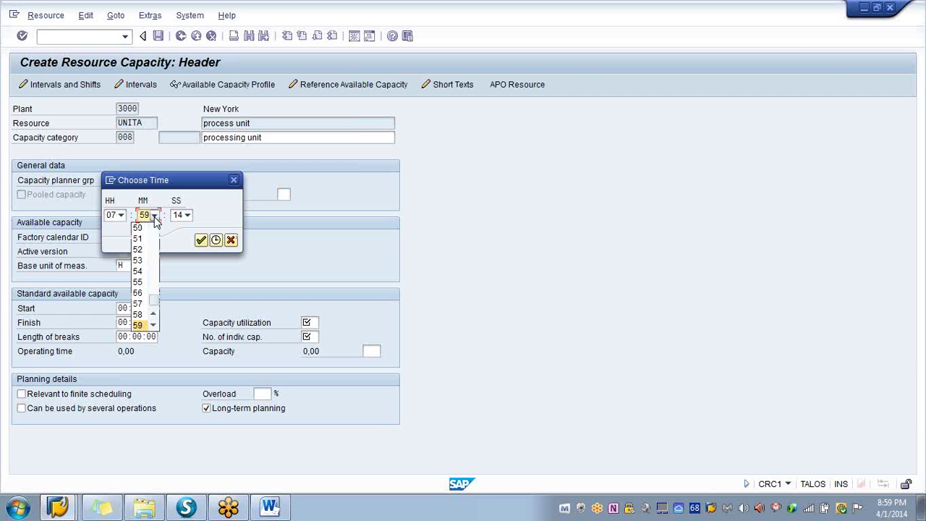
{"action": "left_click", "coordinate": [152, 314]}
{"action": "left_click", "coordinate": [152, 248]}
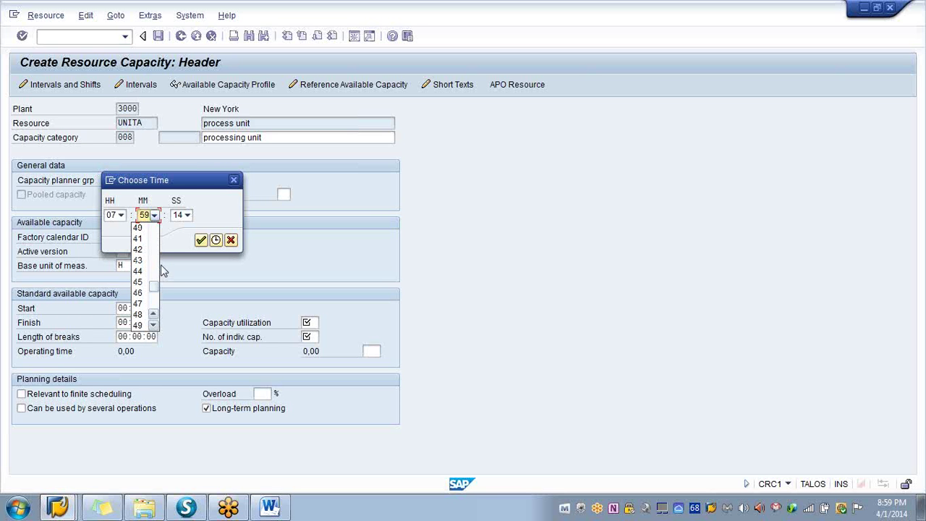
{"action": "left_click", "coordinate": [201, 240]}
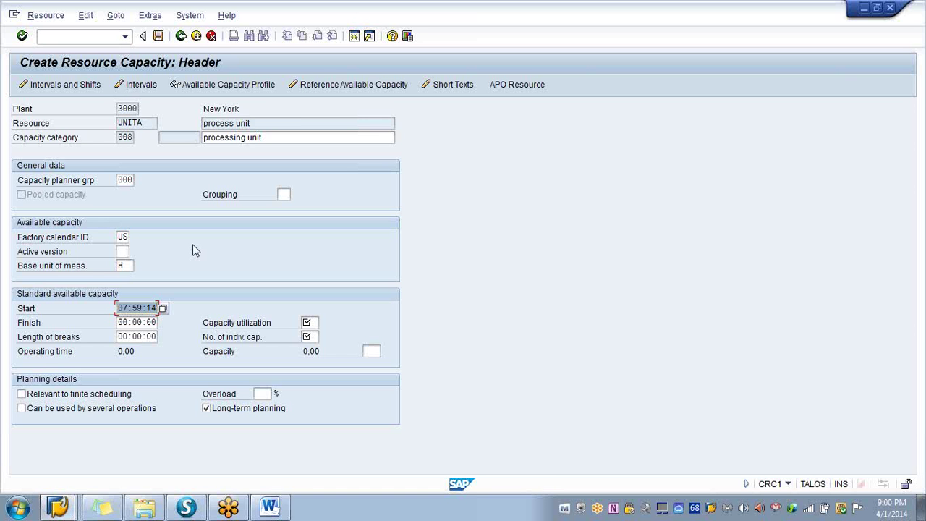
- Set the finish time of the standard available capacity to 04:00:07
{"action": "left_click", "coordinate": [145, 322]}
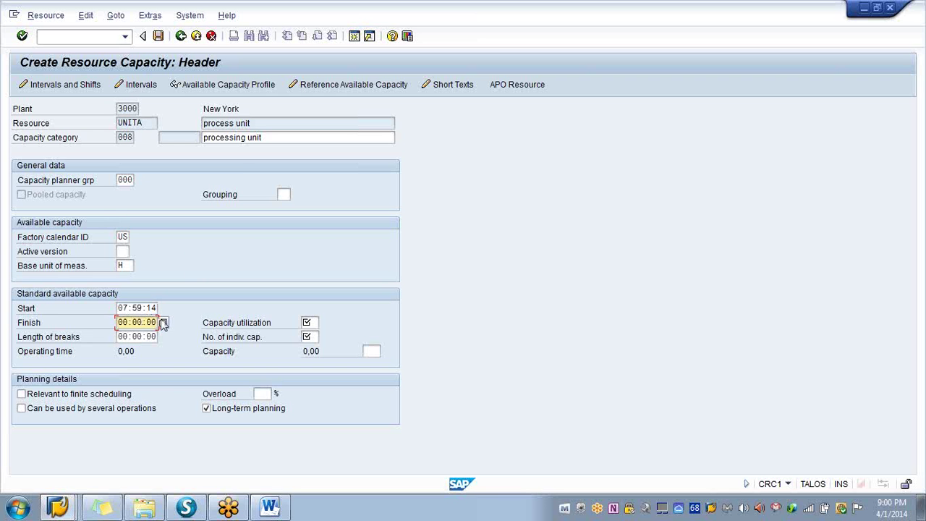
{"action": "left_click", "coordinate": [163, 323]}
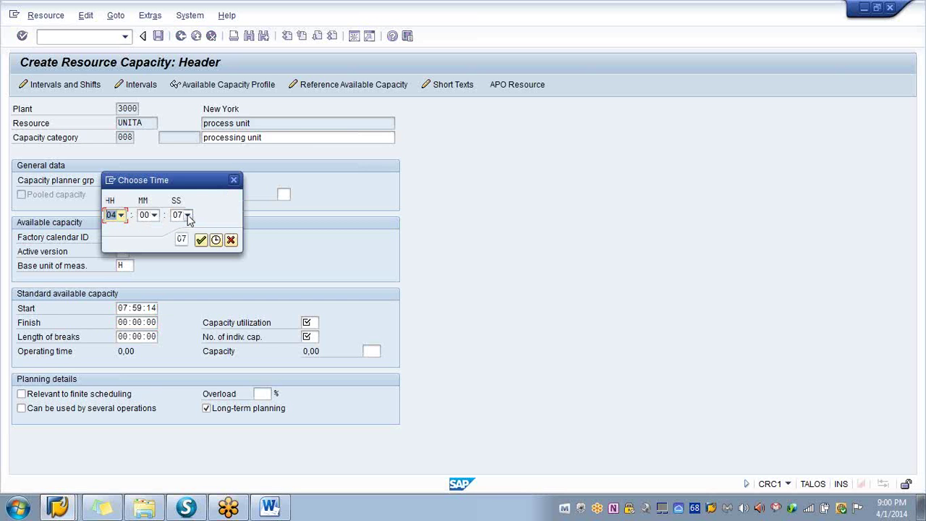
{"action": "left_click", "coordinate": [201, 240]}
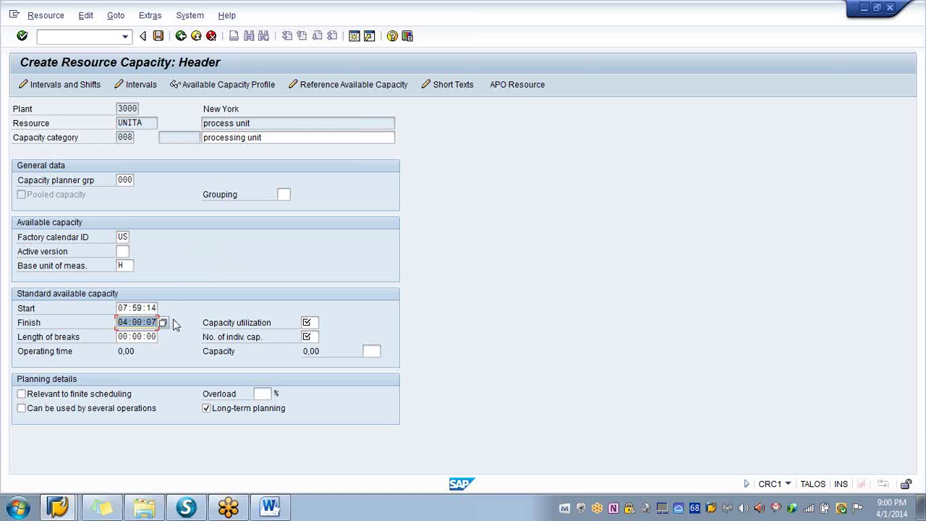
- Set the length of breaks in the standard available capacity to 01:00:29
{"action": "left_click", "coordinate": [153, 336]}
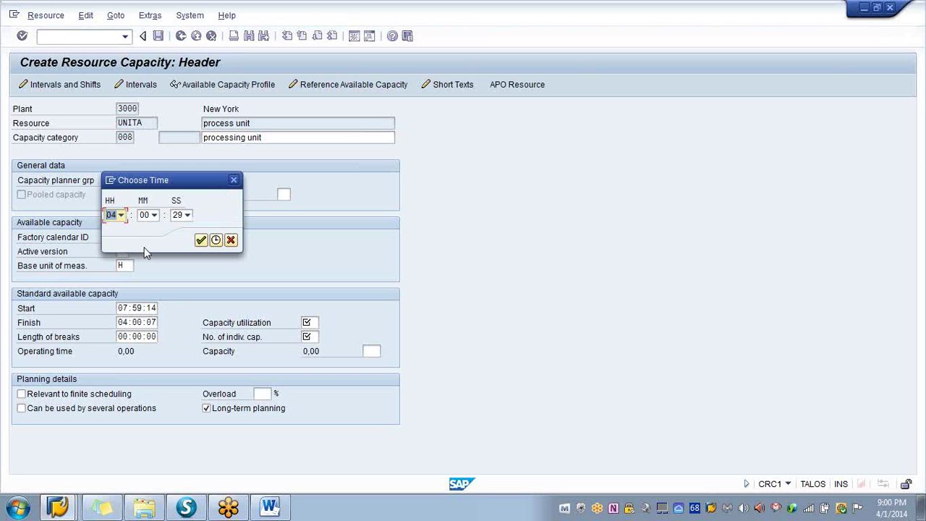
{"action": "left_click", "coordinate": [121, 216]}
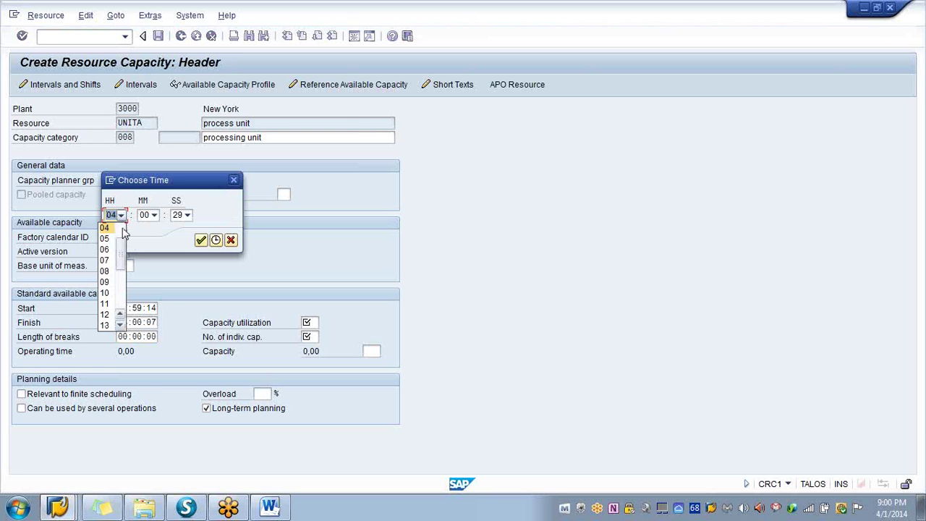
{"action": "scroll", "coordinate": [123, 228], "scroll_direction": "up", "scroll_amount": 2}
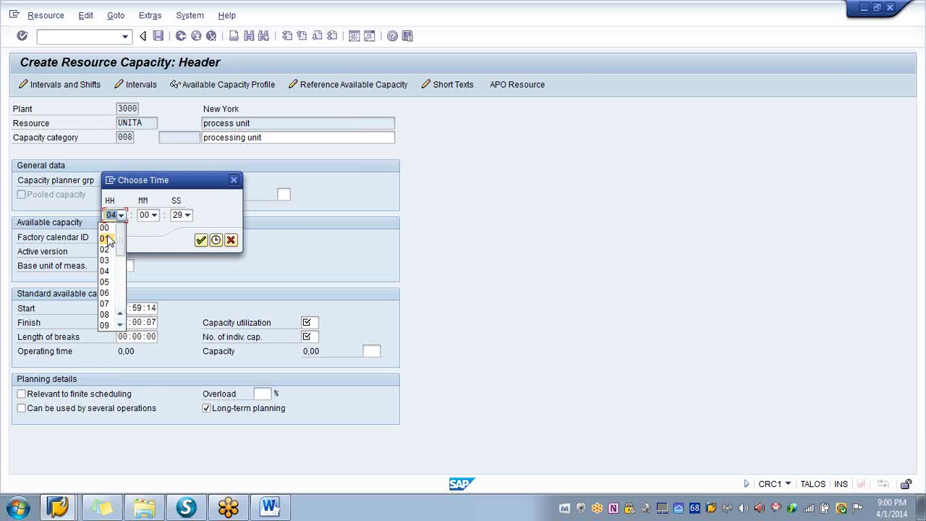
{"action": "left_click", "coordinate": [107, 238]}
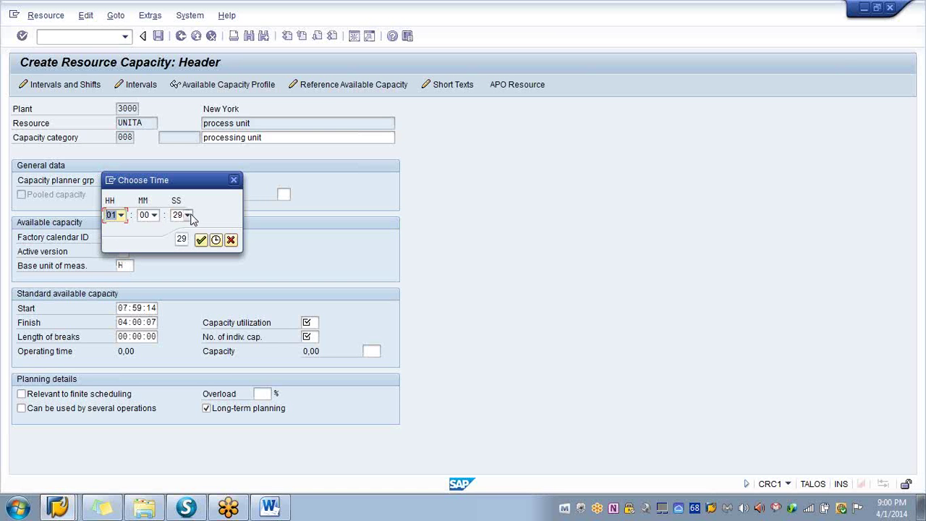
{"action": "left_click", "coordinate": [201, 240]}
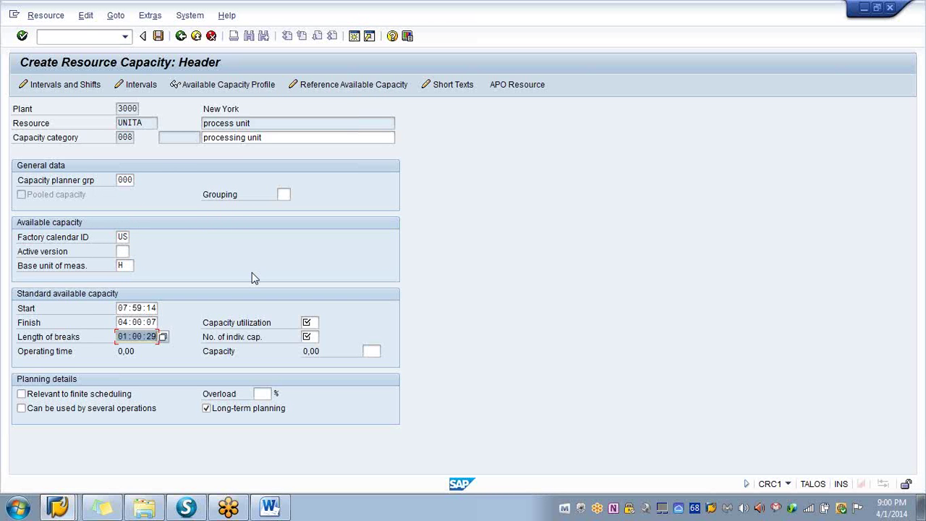
- Set the capacity utilization to 95 and the number of individual capacities to 1
{"action": "left_click", "coordinate": [310, 322]}
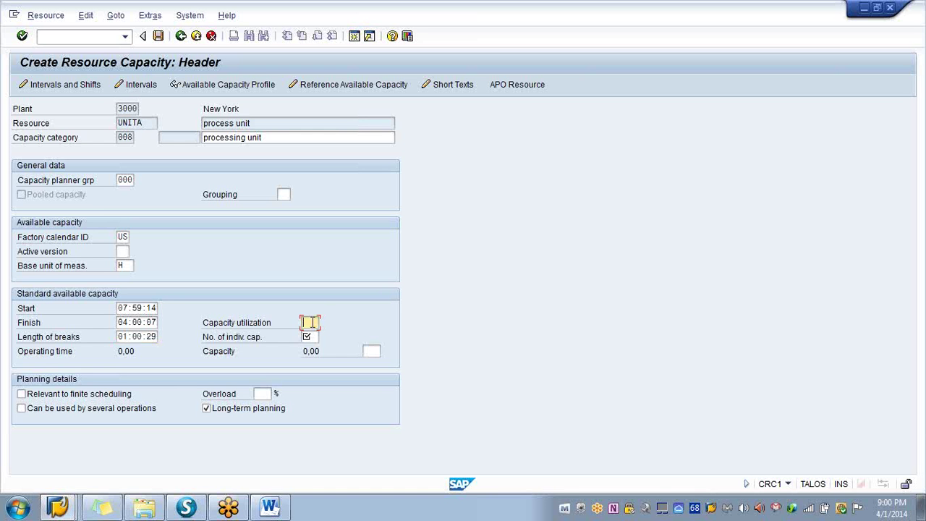
{"action": "type", "text": "95"}
{"action": "left_click", "coordinate": [309, 337]}
{"action": "type", "text": "1"}
- Mark the capacity as relevant to finite scheduling and usable by several operations, leaving the overload percentage empty
{"action": "left_click", "coordinate": [21, 394]}
{"action": "left_click", "coordinate": [22, 408]}
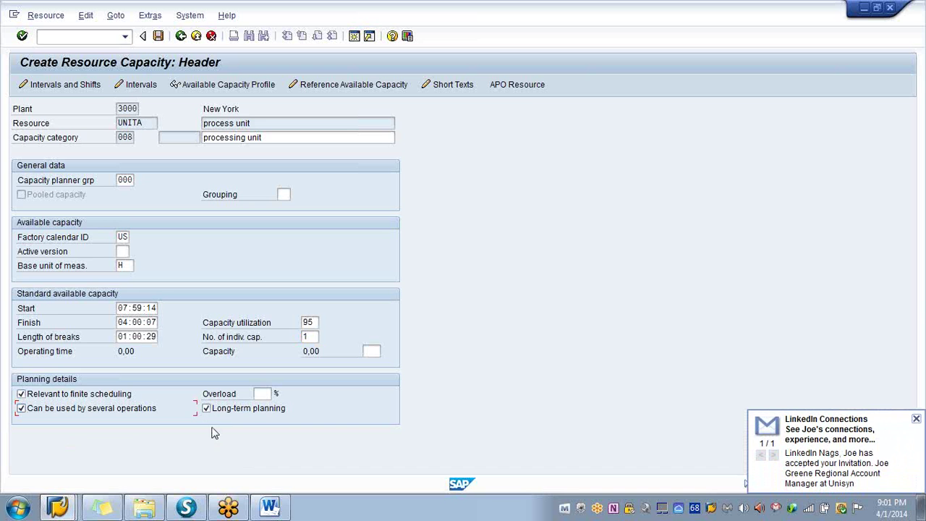
{"action": "left_click", "coordinate": [265, 393]}
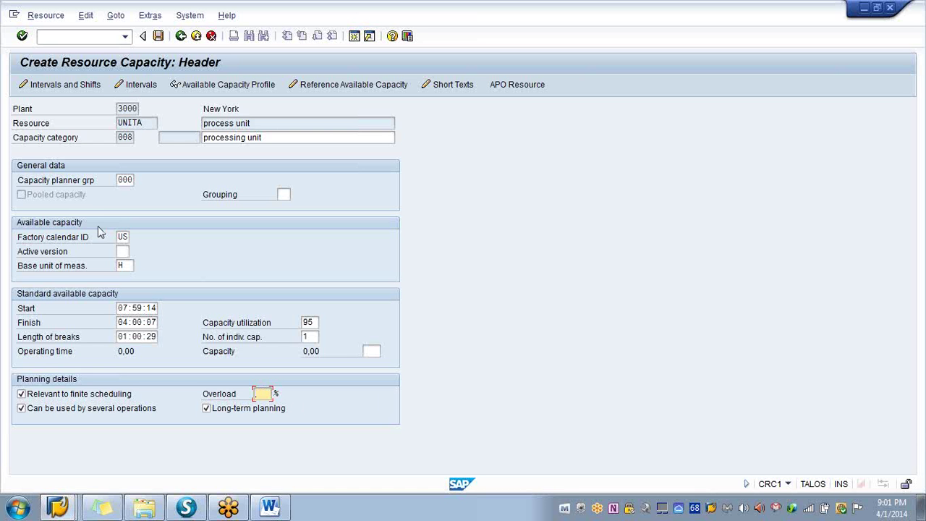
- Review the intervals and shifts of the available capacity and return to the capacity overview of resource UNITA
{"action": "left_click", "coordinate": [63, 86]}
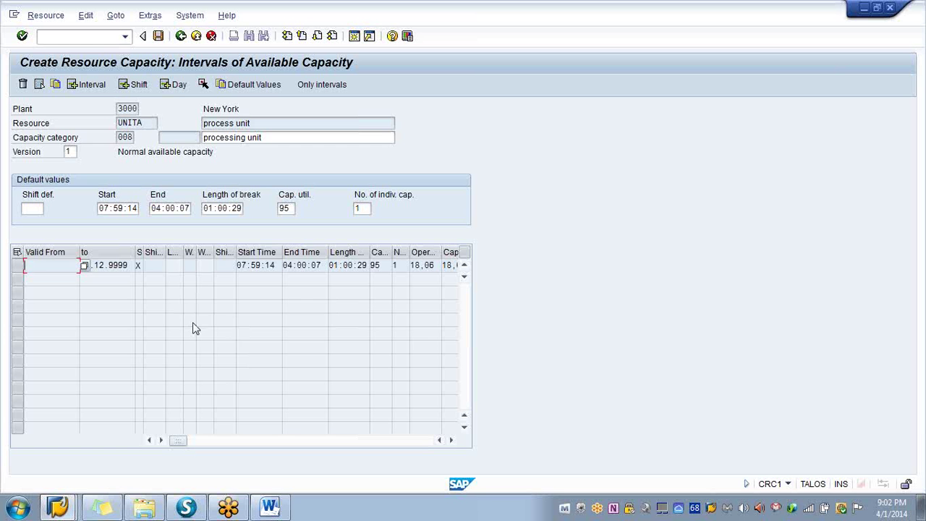
{"action": "left_click", "coordinate": [181, 36]}
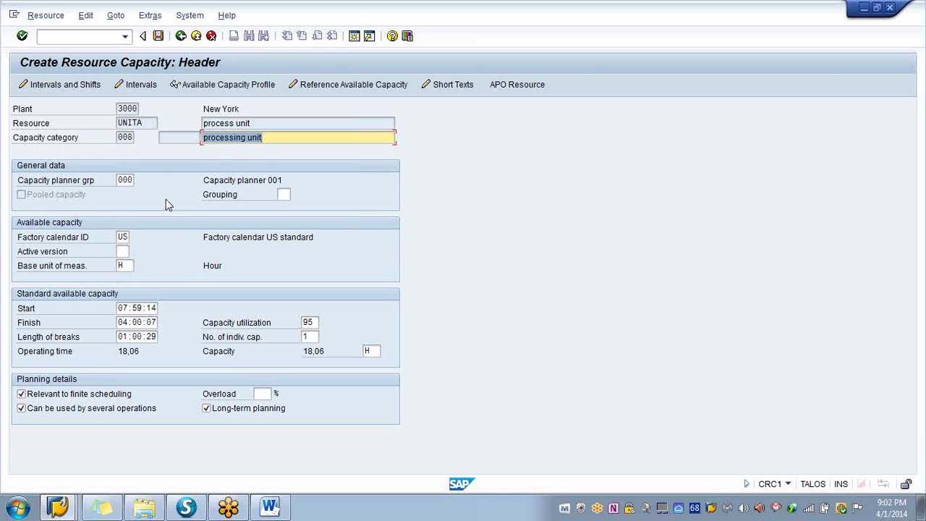
{"action": "left_click", "coordinate": [181, 36]}
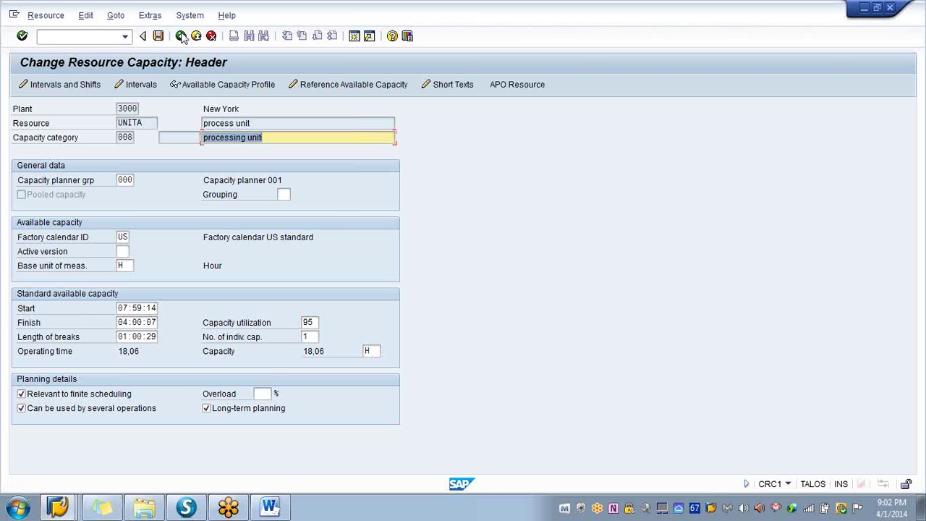
{"action": "left_click", "coordinate": [181, 35]}
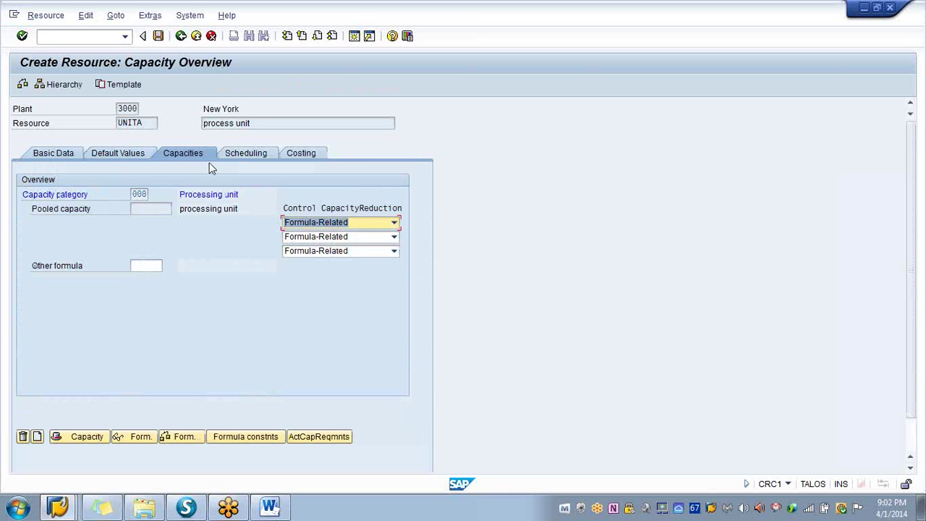
- Set the scheduling basis to capacity category 008, Processing unit, and open the resource's cost center assignment
{"action": "left_click", "coordinate": [246, 158]}
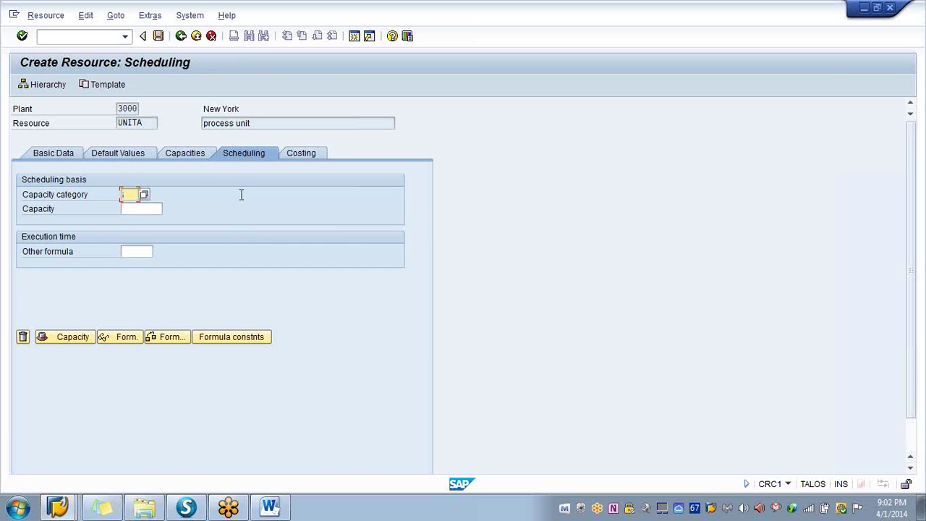
{"action": "left_click", "coordinate": [145, 194]}
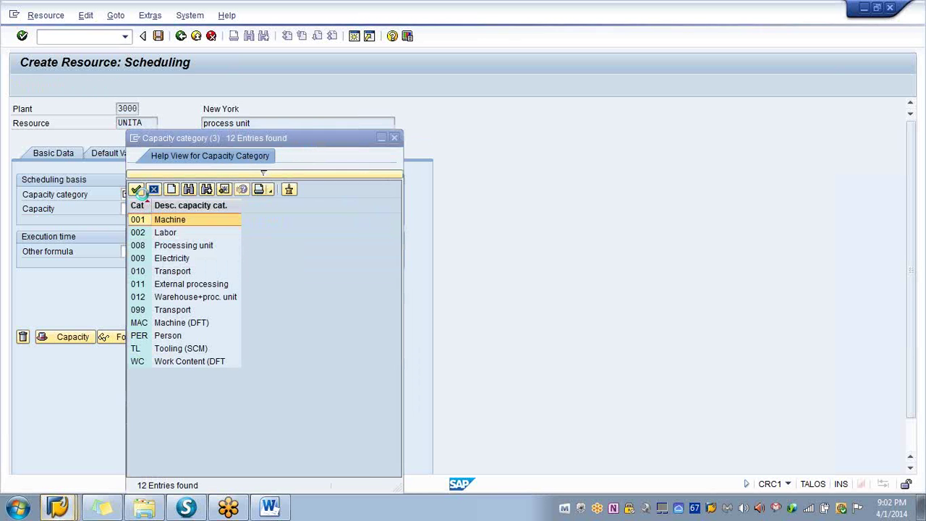
{"action": "double_click", "coordinate": [163, 247]}
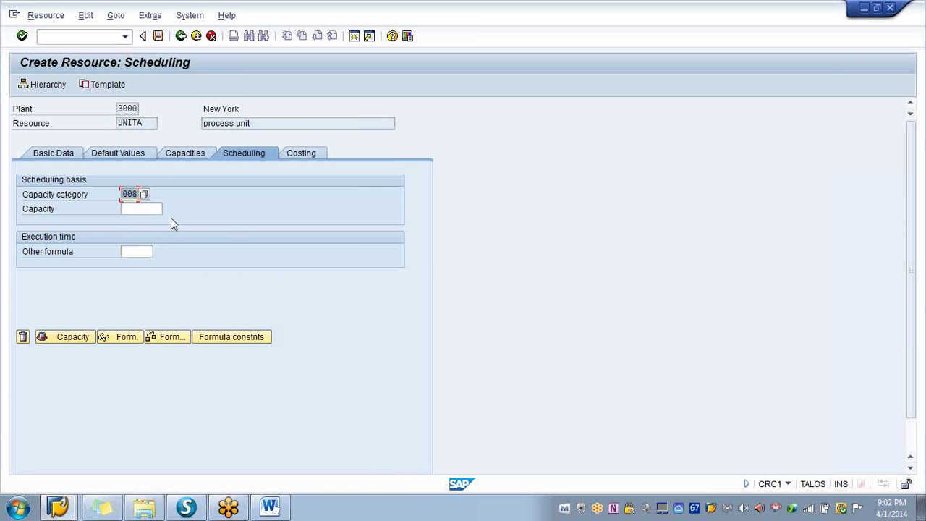
{"action": "left_click", "coordinate": [302, 153]}
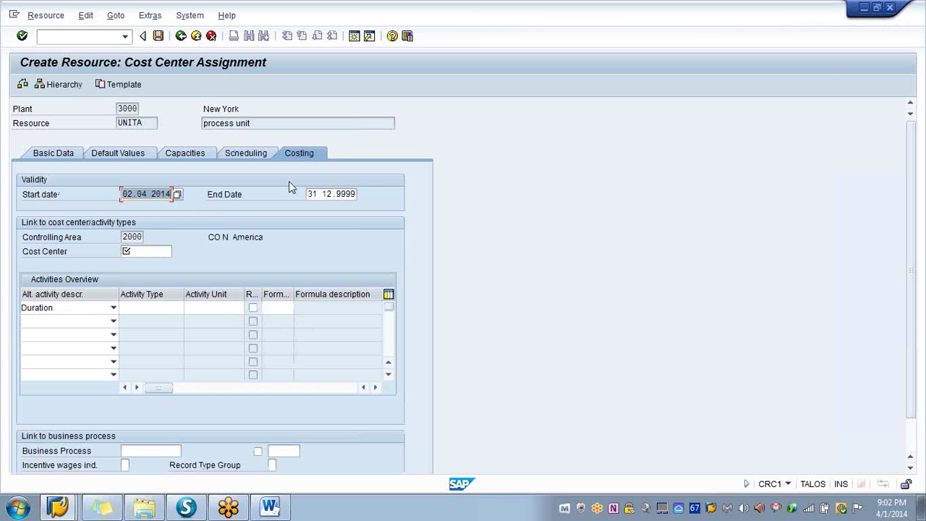
- Assign cost center 328 from controlling area 2000 to resource UNITA and save the resource
{"action": "left_click", "coordinate": [137, 251]}
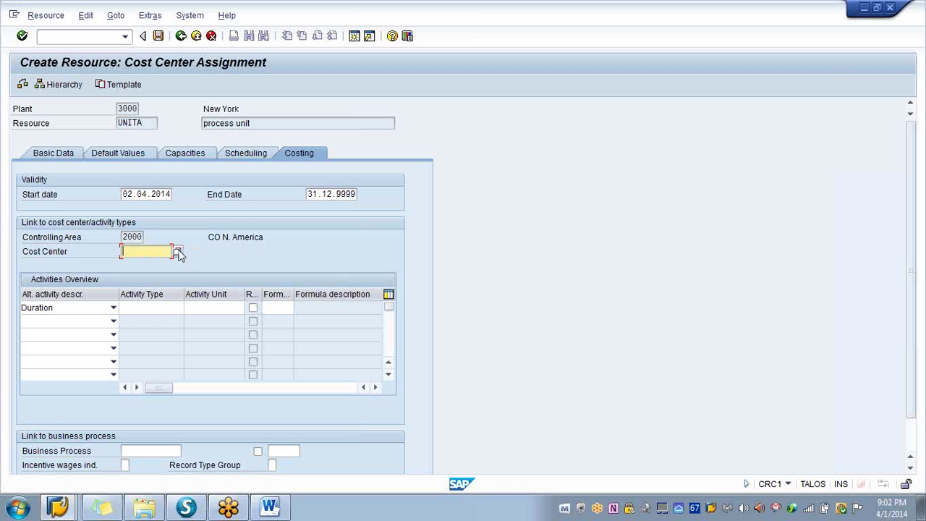
{"action": "type", "text": "1"}
{"action": "left_click", "coordinate": [177, 251]}
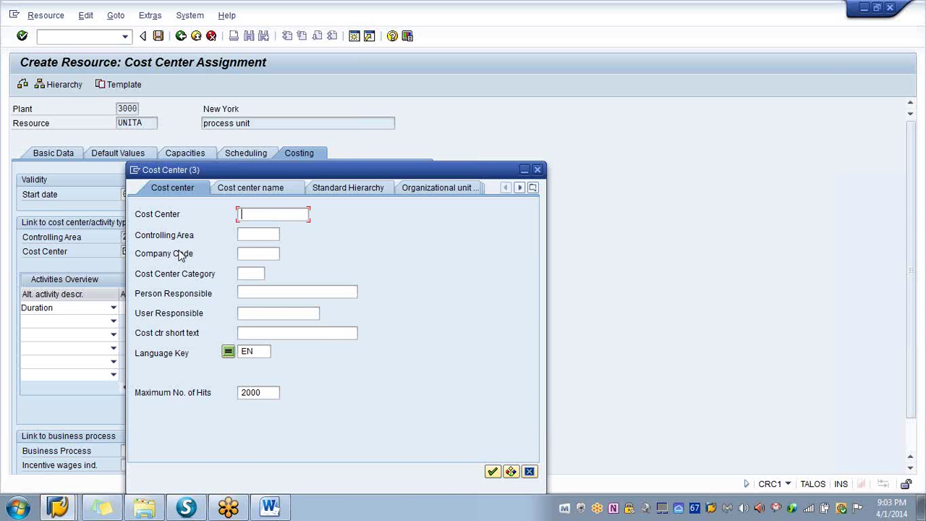
{"action": "left_click", "coordinate": [264, 232]}
{"action": "type", "text": "2"}
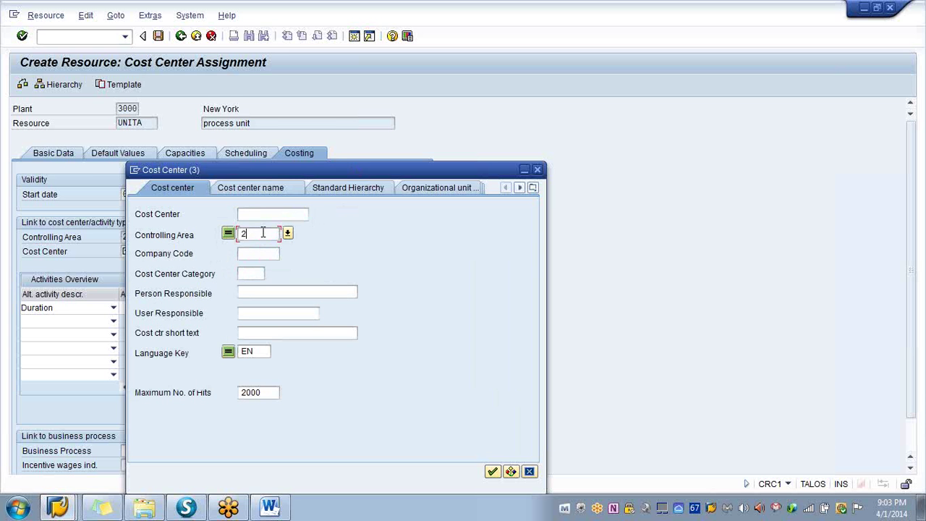
{"action": "type", "text": "000"}
{"action": "key", "text": "Return"}
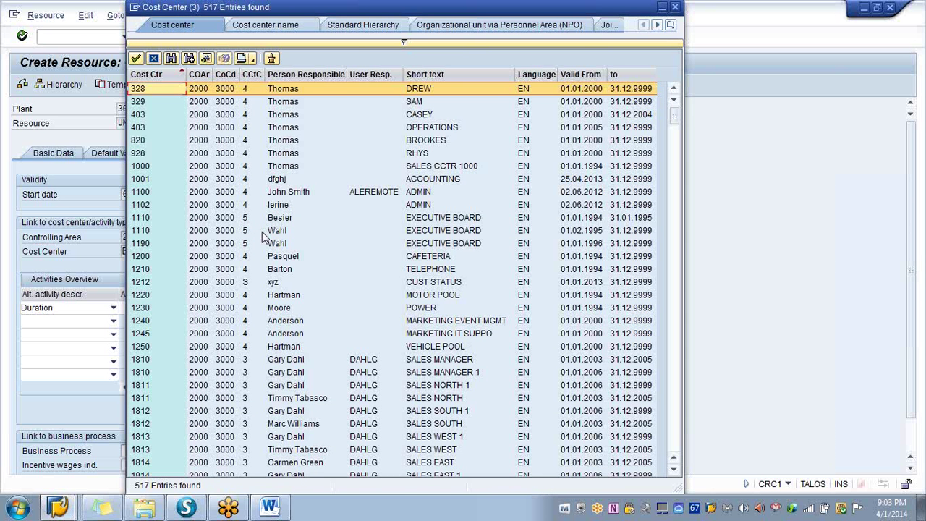
{"action": "double_click", "coordinate": [195, 89]}
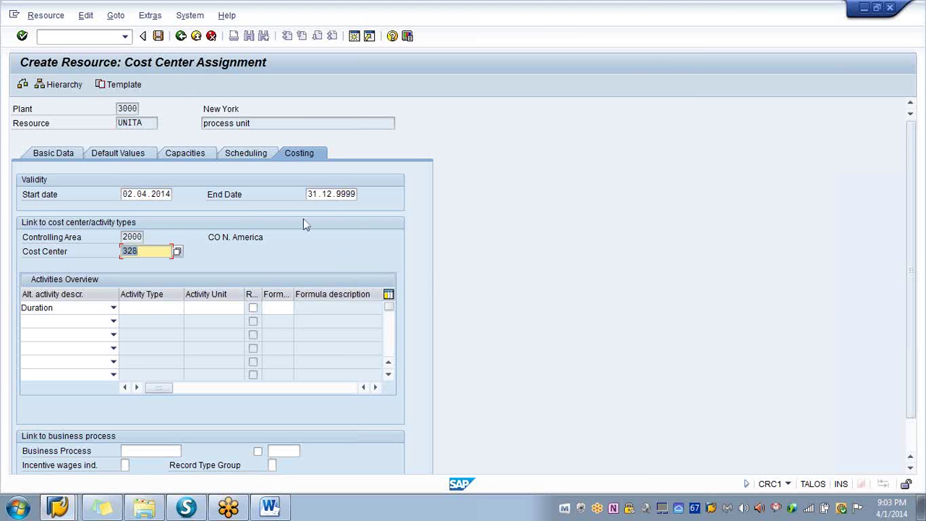
{"action": "left_click", "coordinate": [158, 36]}
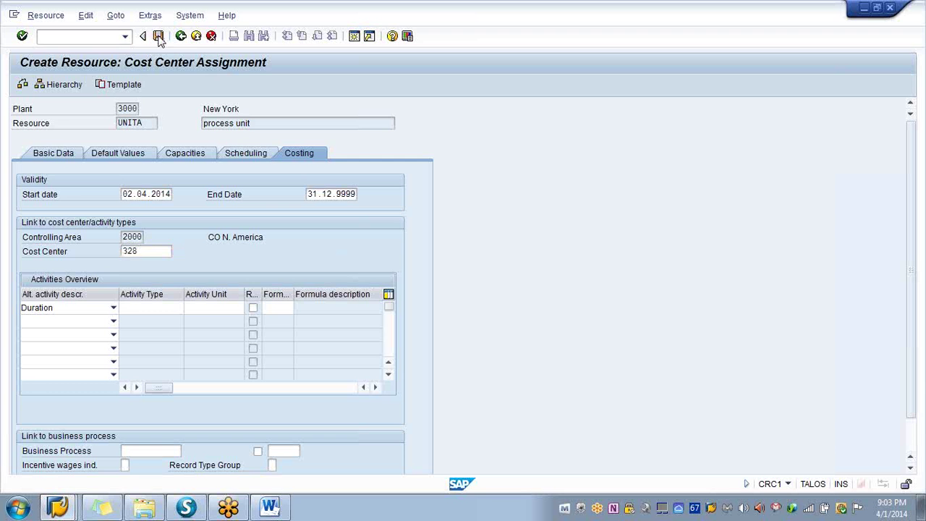
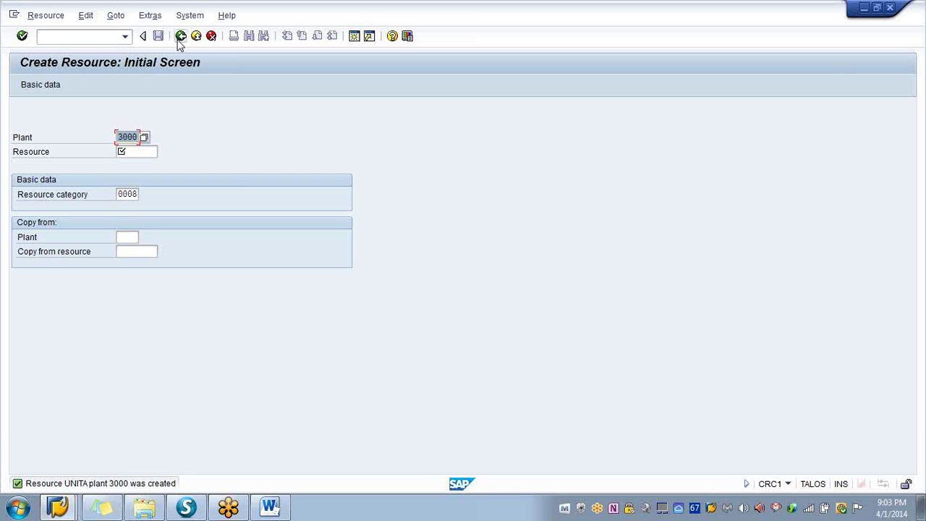
- Leave resource creation and start creating a master recipe with transaction C201
{"action": "left_click", "coordinate": [181, 38]}
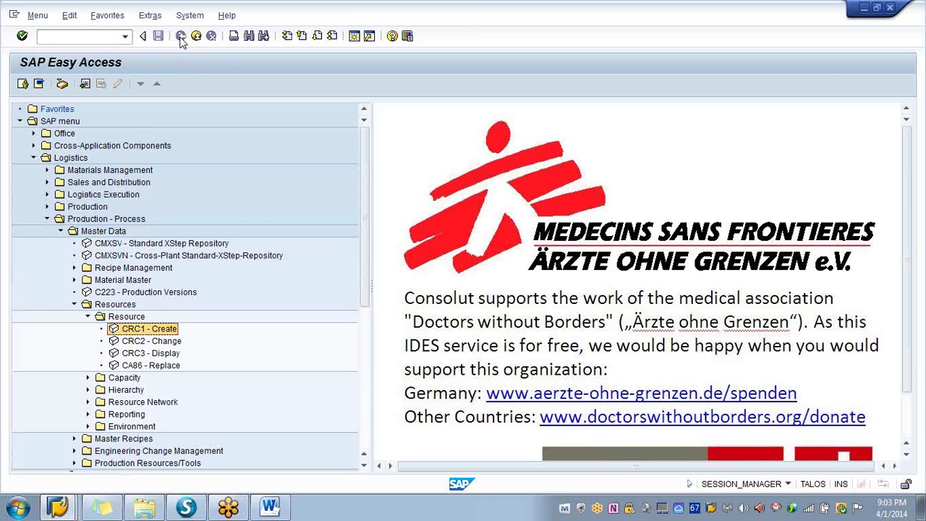
{"action": "left_click", "coordinate": [74, 304]}
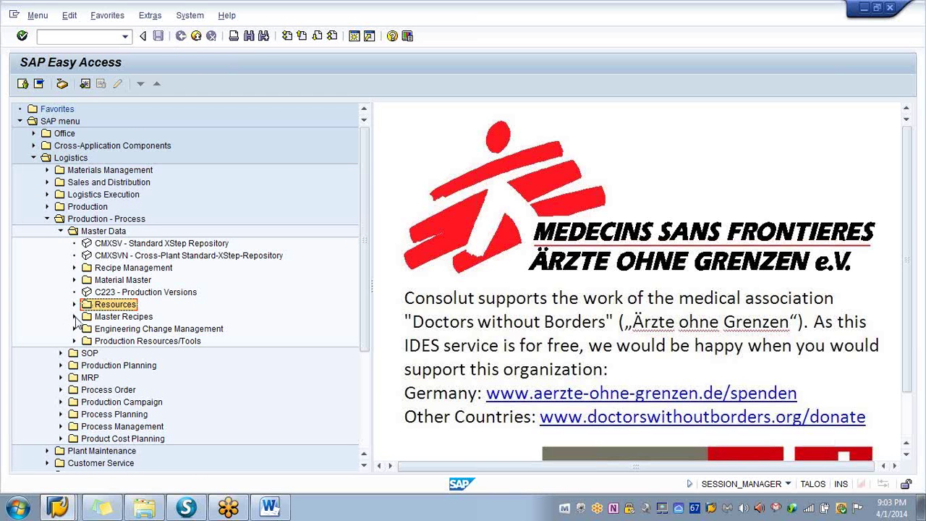
{"action": "left_click", "coordinate": [74, 317]}
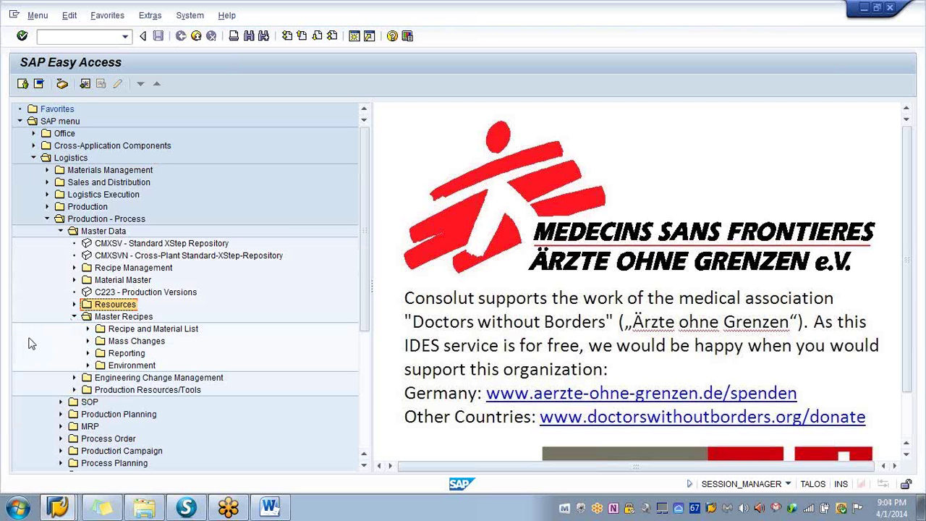
{"action": "left_click", "coordinate": [88, 329]}
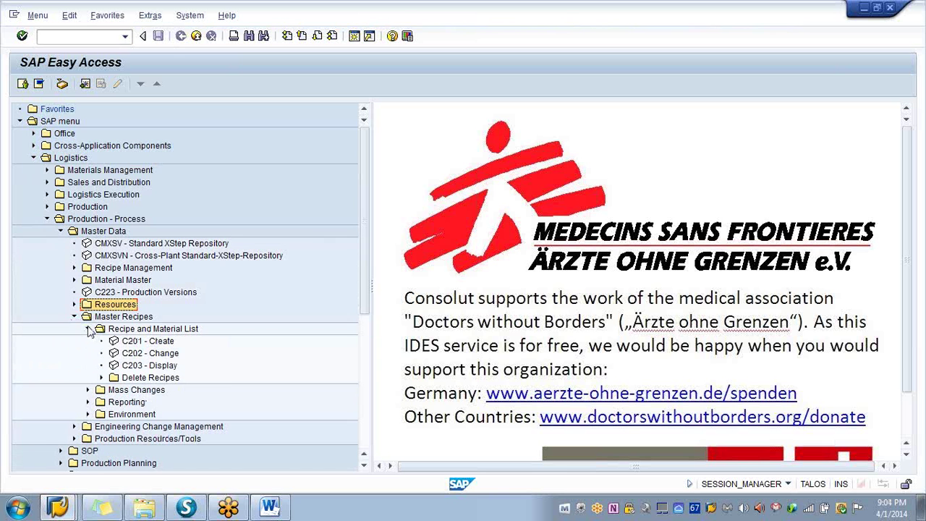
{"action": "left_click", "coordinate": [115, 342]}
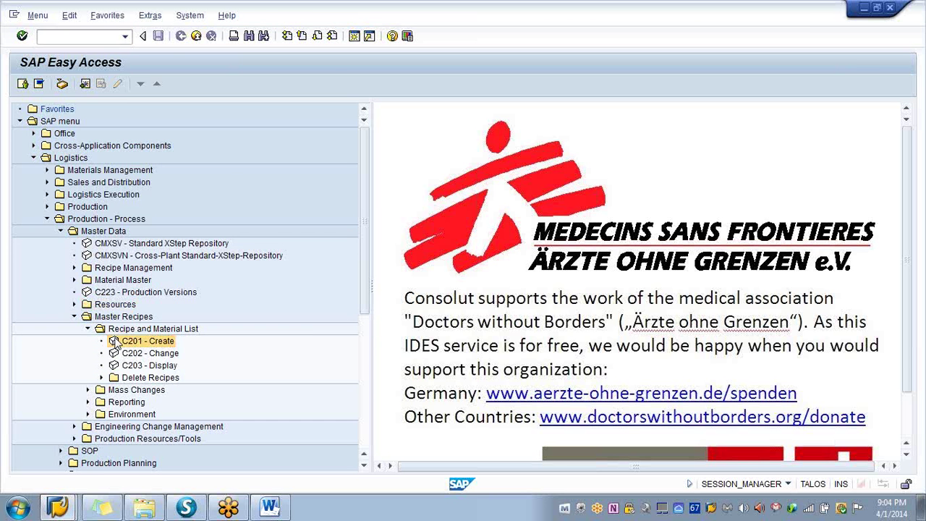
{"action": "double_click", "coordinate": [116, 342]}
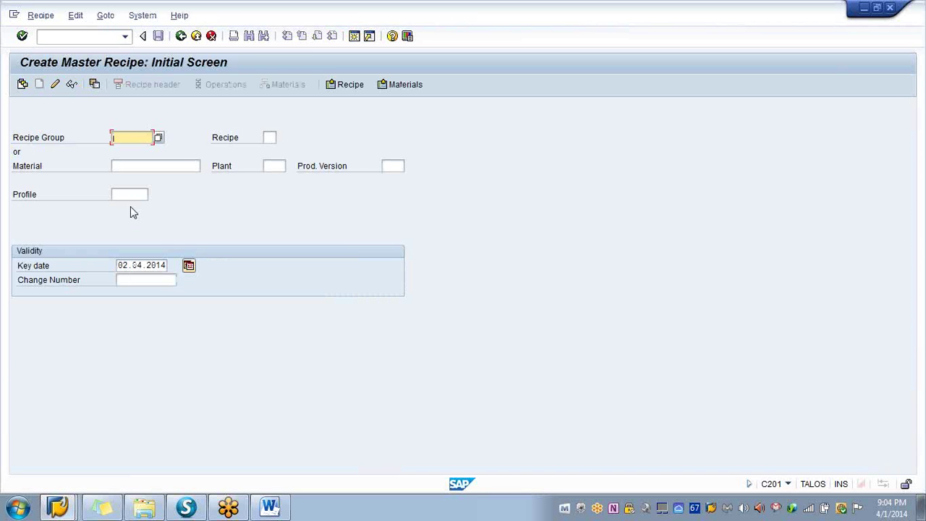
- Enter material h2sbulk, plant 3000 and profile PI01 for the new master recipe and continue to its header
{"action": "left_click", "coordinate": [125, 165]}
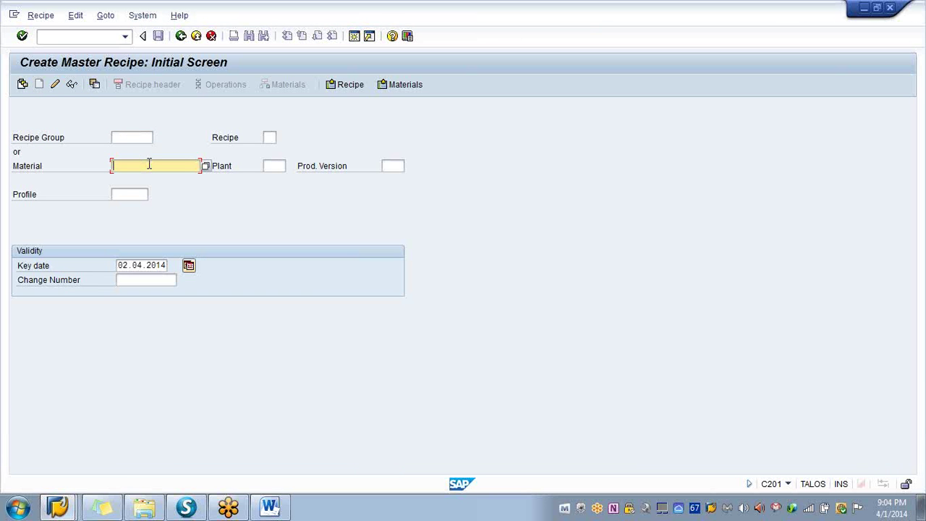
{"action": "type", "text": "n"}
{"action": "type", "text": "2"}
{"action": "type", "text": "s"}
{"action": "type", "text": "bulk"}
{"action": "left_click", "coordinate": [281, 165]}
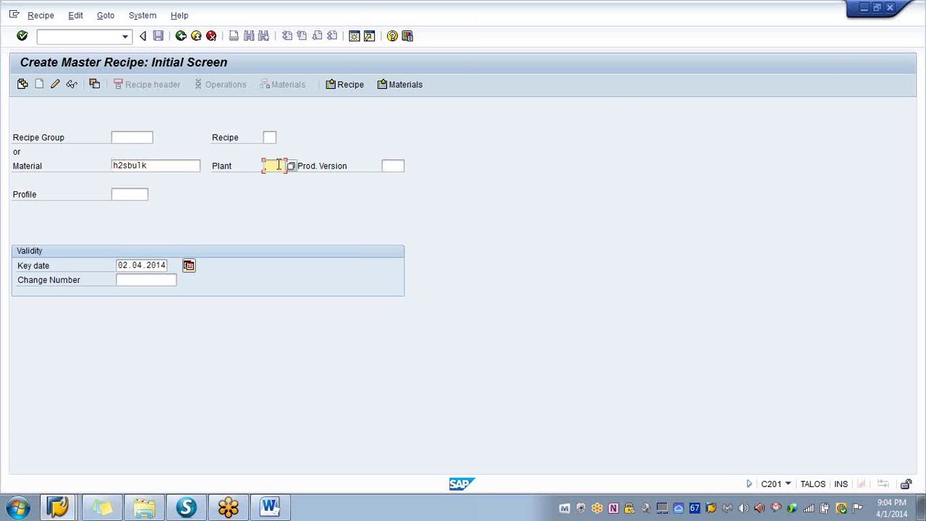
{"action": "type", "text": "3000"}
{"action": "left_click", "coordinate": [137, 194]}
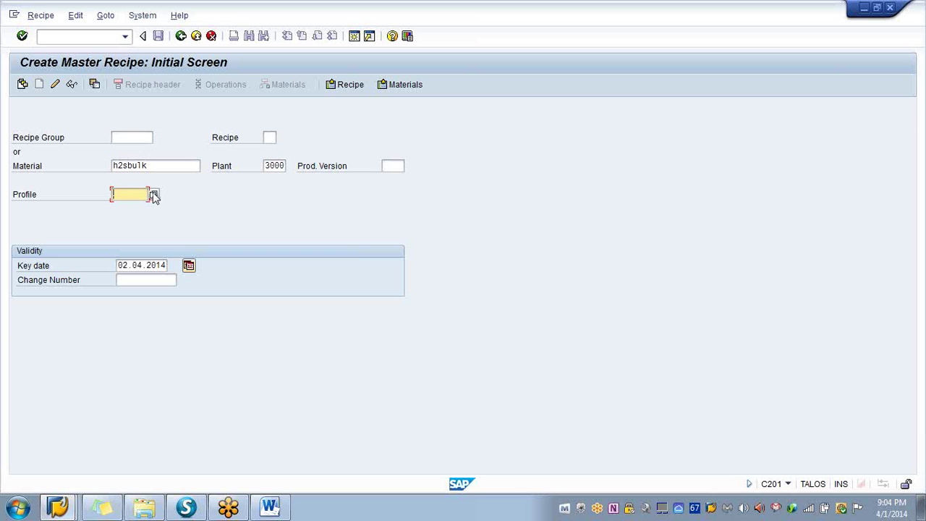
{"action": "left_click", "coordinate": [153, 194]}
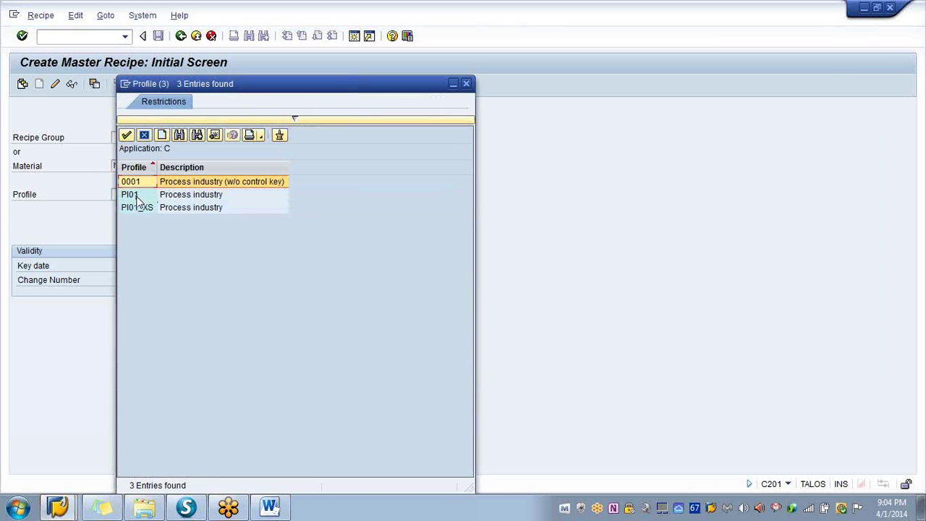
{"action": "double_click", "coordinate": [130, 194]}
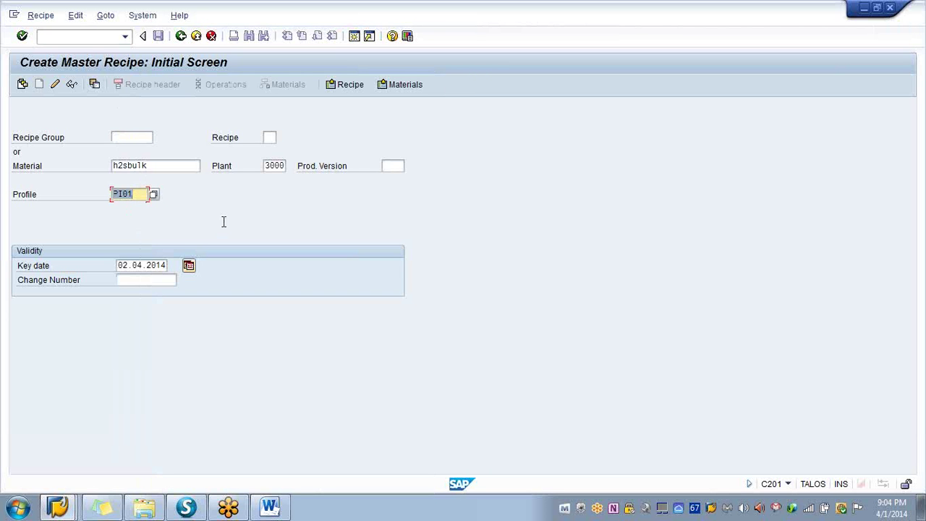
{"action": "left_click", "coordinate": [22, 36]}
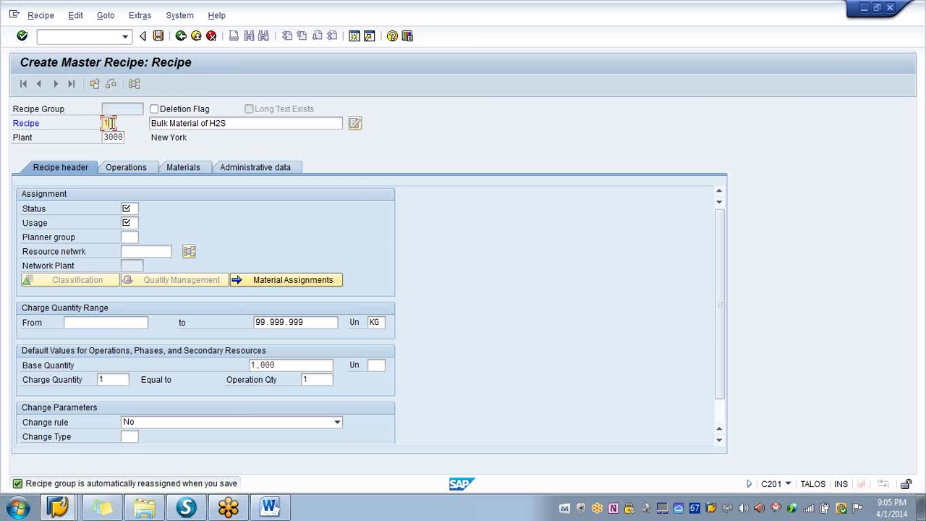
- Set the recipe header's status to 4, Released (general), and its usage to 1, Production
{"action": "left_click", "coordinate": [241, 123]}
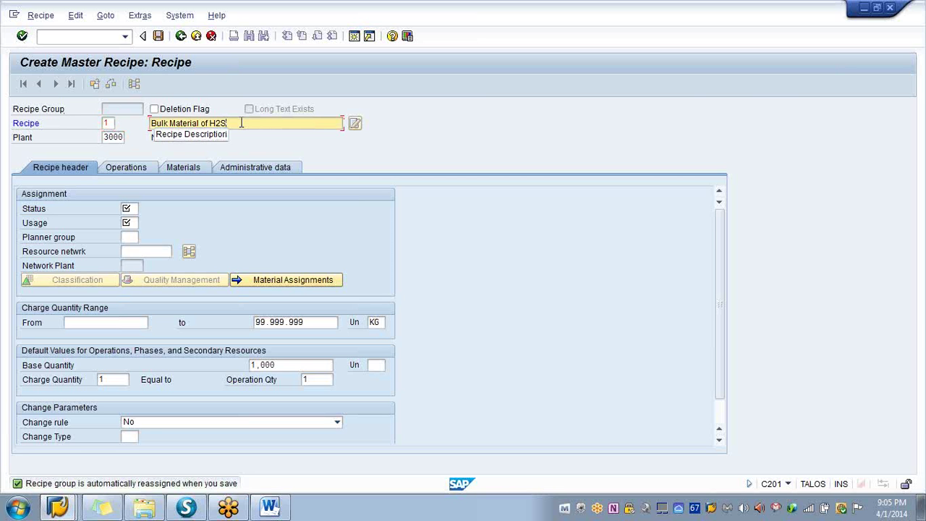
{"action": "left_click", "coordinate": [128, 209]}
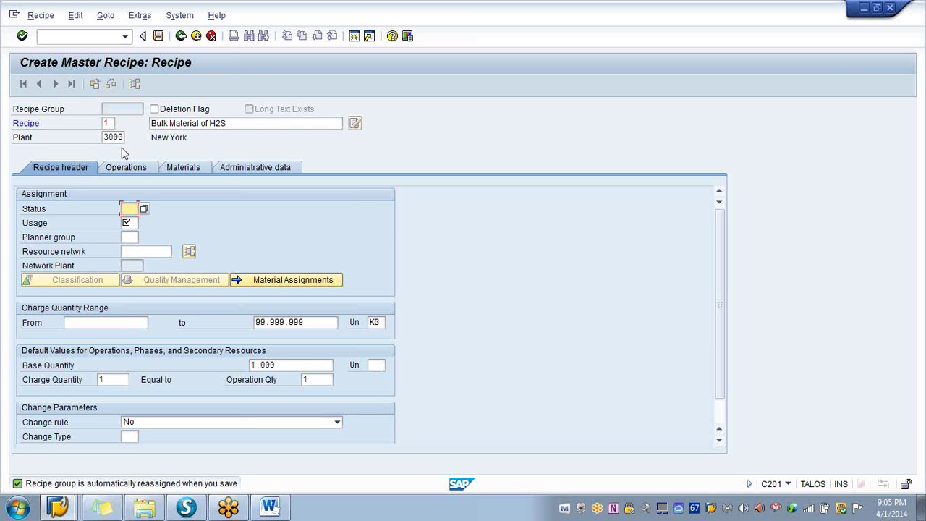
{"action": "left_click", "coordinate": [145, 210]}
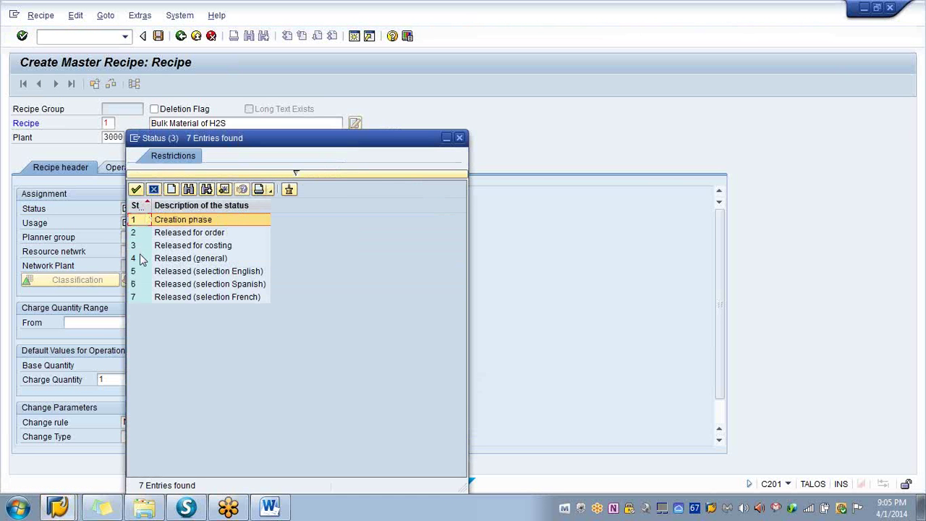
{"action": "double_click", "coordinate": [141, 257]}
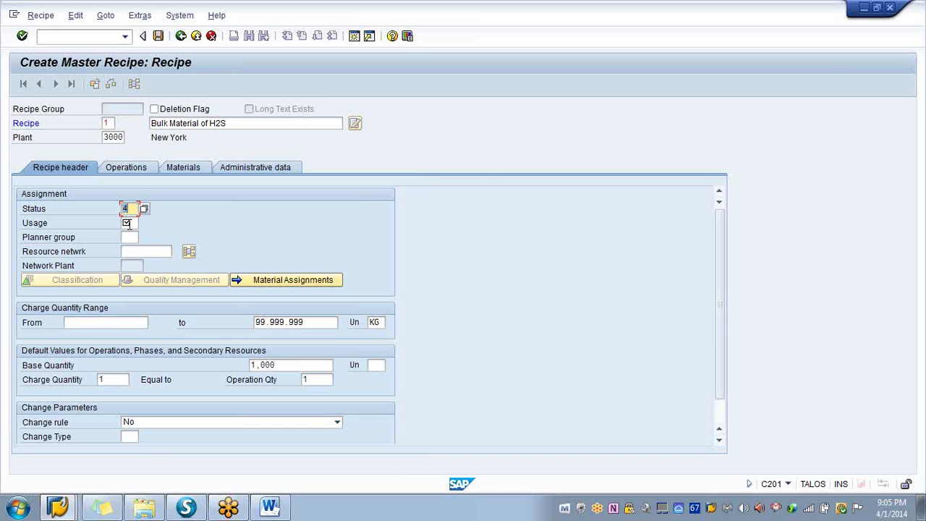
{"action": "left_click", "coordinate": [127, 224]}
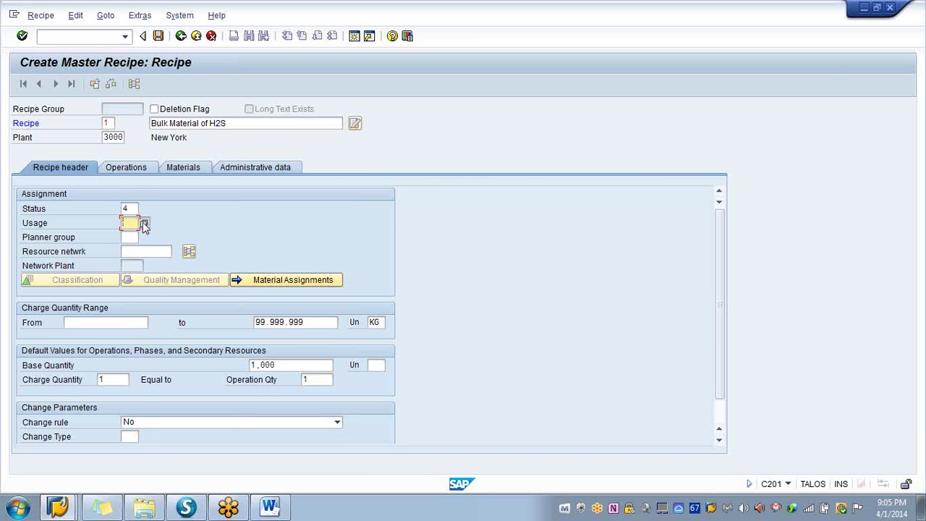
{"action": "left_click", "coordinate": [144, 224]}
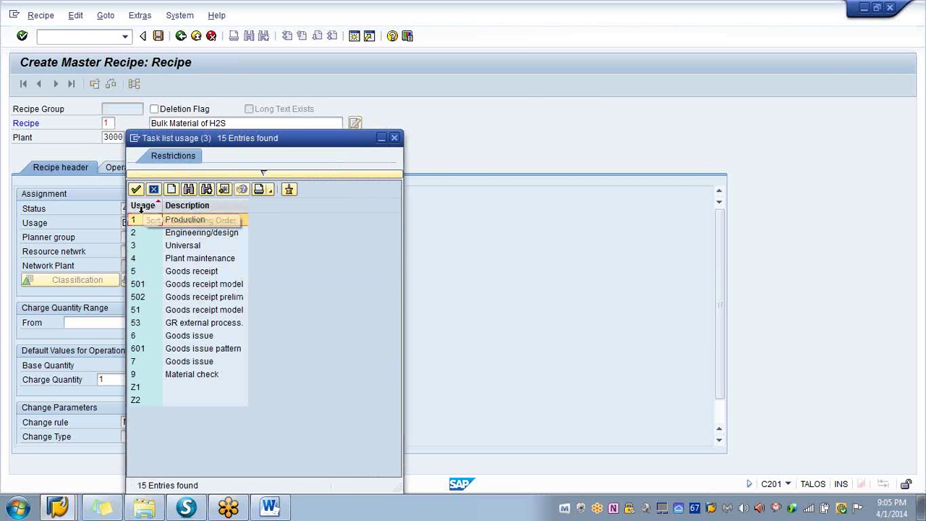
{"action": "double_click", "coordinate": [146, 218]}
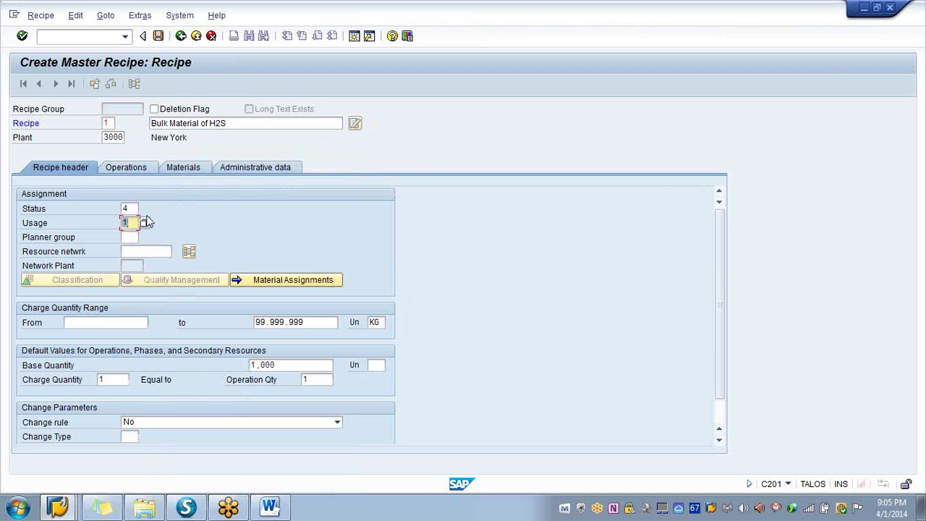
- Set the recipe's charge quantity range from 1 to 100 KG
{"action": "left_click", "coordinate": [97, 325]}
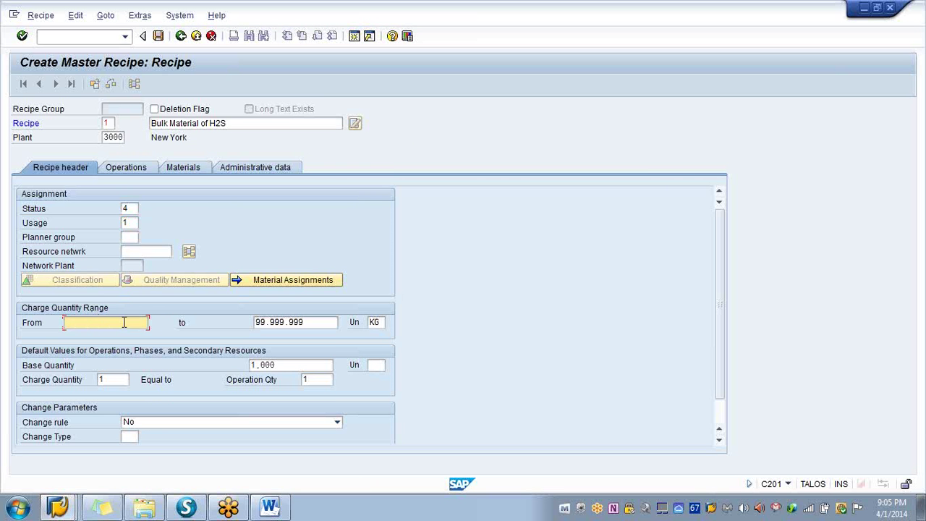
{"action": "type", "text": "1"}
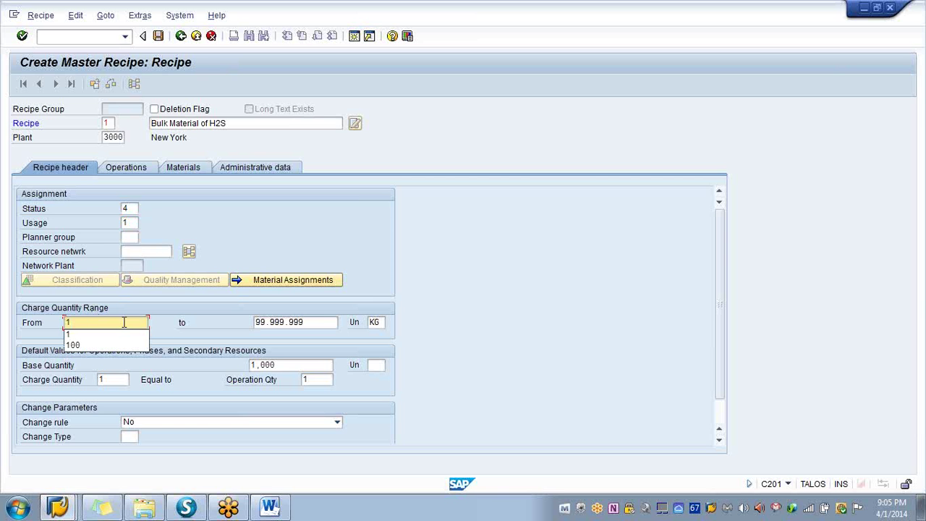
{"action": "left_click", "coordinate": [323, 319]}
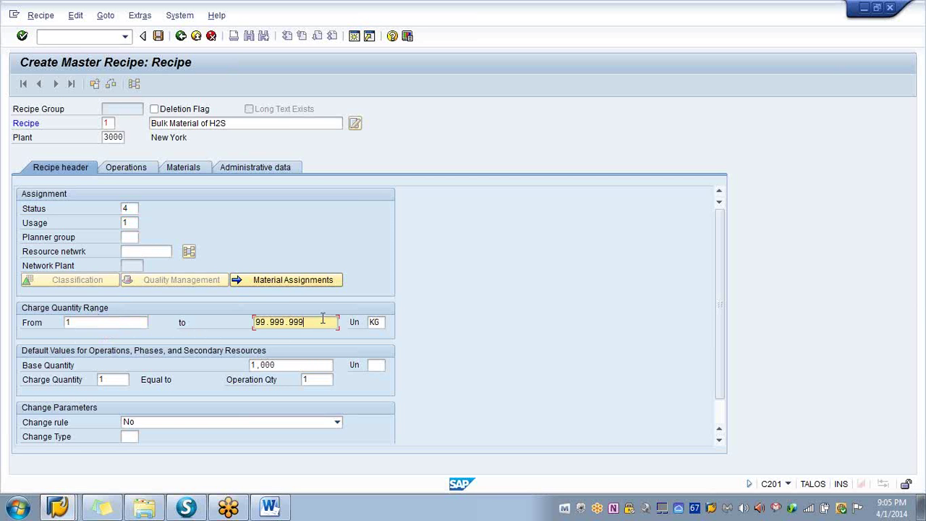
{"action": "key", "text": "BackSpace"}
{"action": "key", "text": "BackSpace"}
{"action": "key", "text": "BackSpace"}
{"action": "key", "text": "BackSpace"}
{"action": "key", "text": "BackSpace"}
{"action": "key", "text": "BackSpace"}
{"action": "key", "text": "BackSpace"}
{"action": "key", "text": "BackSpace"}
{"action": "key", "text": "BackSpace"}
{"action": "key", "text": "BackSpace"}
{"action": "type", "text": "100"}
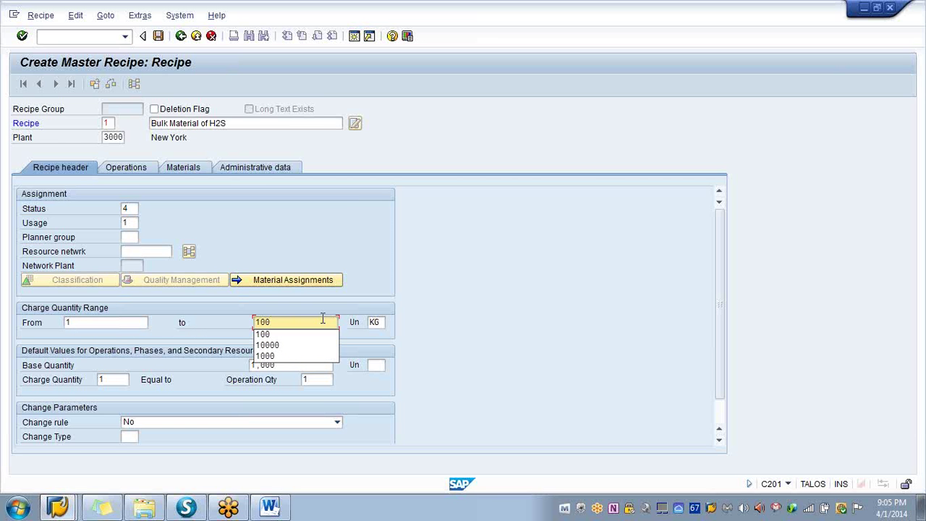
{"action": "key", "text": "Down"}
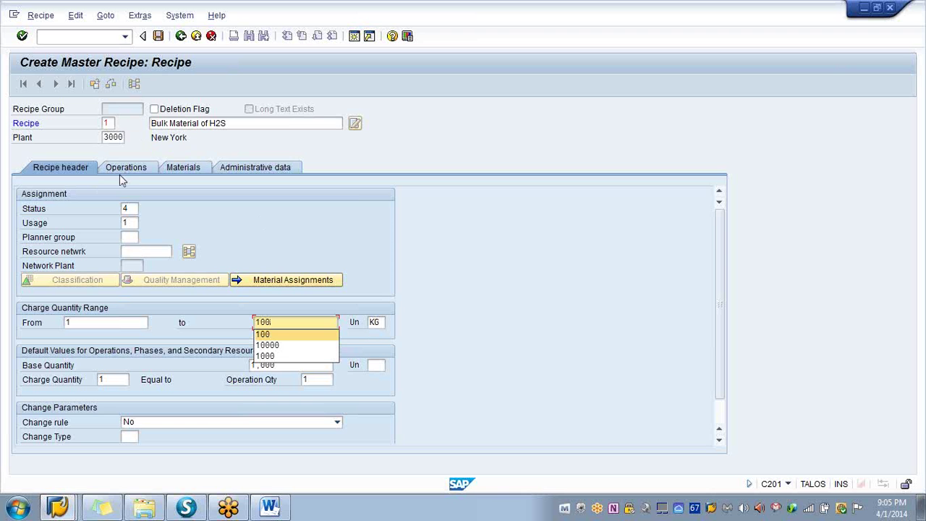
- In the recipe's operations, assign resource unita to operation 0010 and describe it as "op 1"
{"action": "left_click", "coordinate": [138, 169]}
{"action": "left_click", "coordinate": [138, 169]}
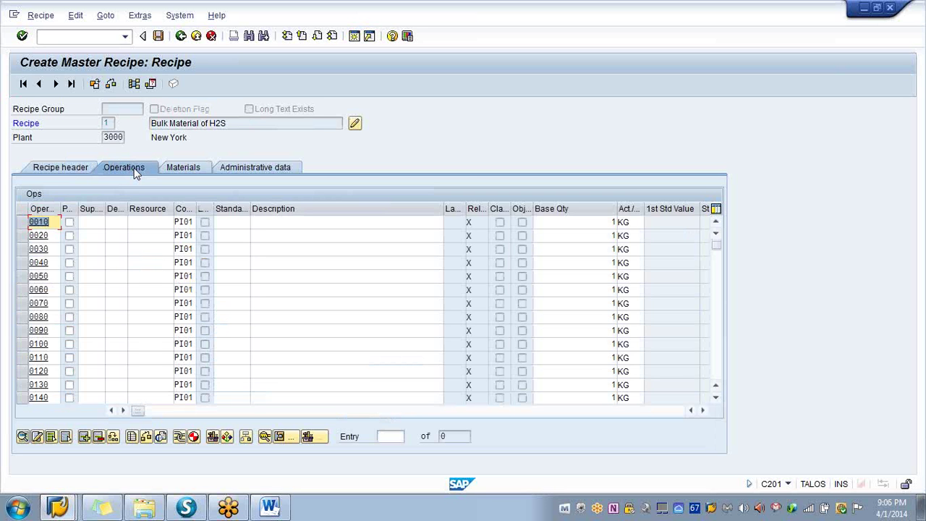
{"action": "left_click", "coordinate": [145, 224]}
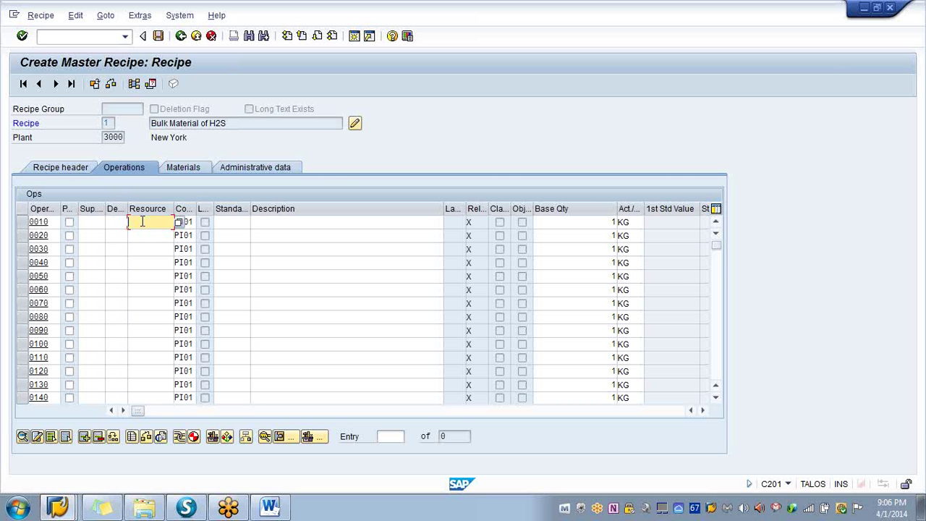
{"action": "type", "text": "unia"}
{"action": "key", "text": "BackSpace"}
{"action": "type", "text": "ta"}
{"action": "left_click", "coordinate": [279, 221]}
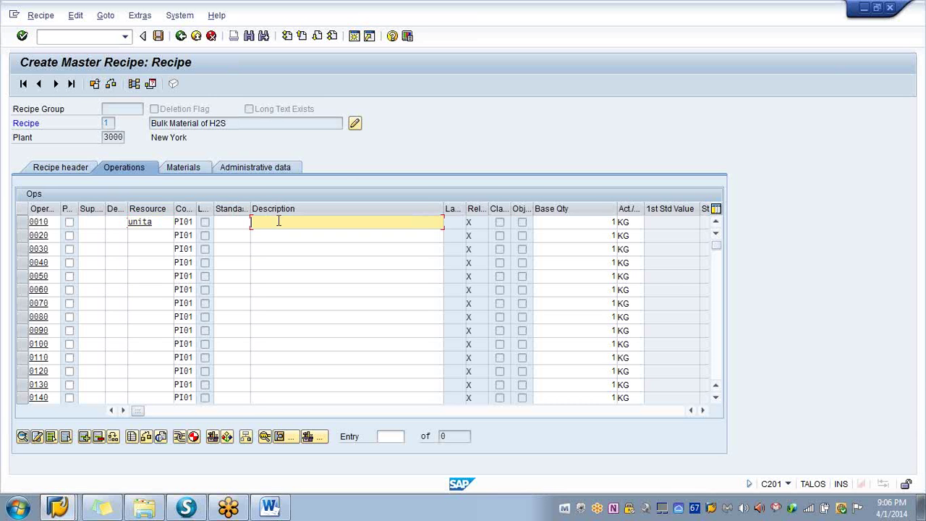
{"action": "type", "text": "op1 1"}
- Mark item 0020 as a phase of superior operation 0010 and assign it control recipe destination 01, PI sheet for group 1
{"action": "left_click", "coordinate": [69, 237]}
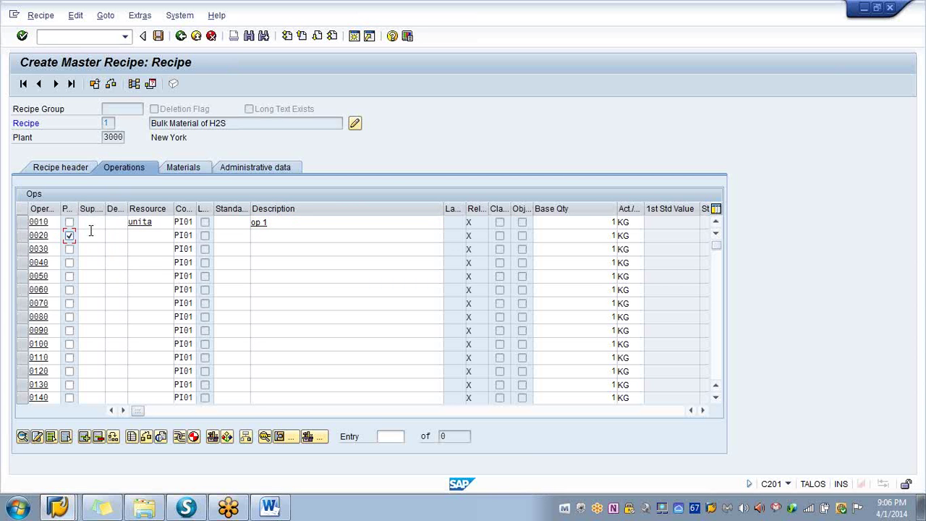
{"action": "left_click", "coordinate": [91, 233]}
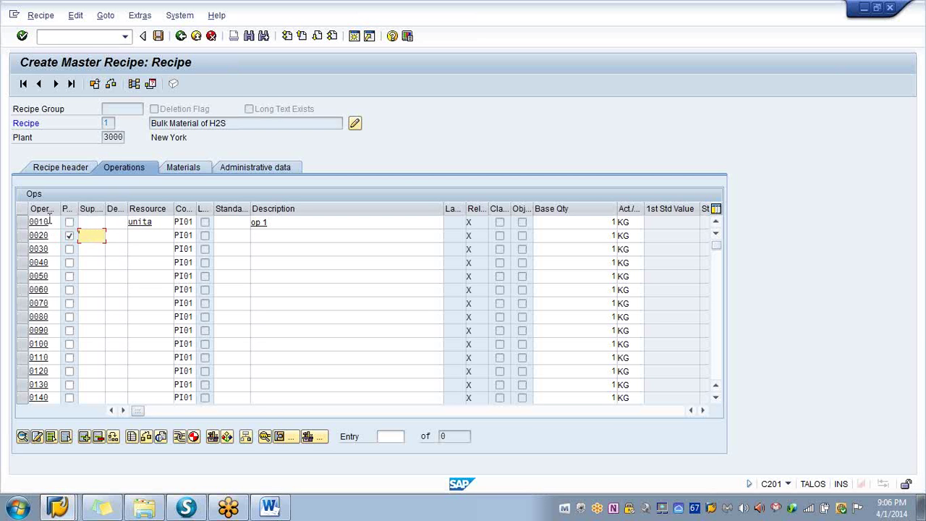
{"action": "left_click", "coordinate": [22, 223]}
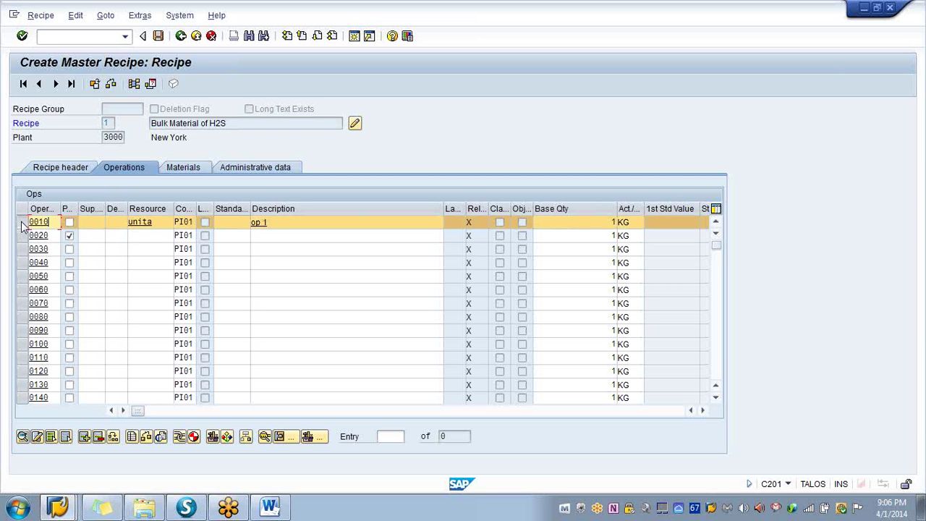
{"action": "left_click", "coordinate": [22, 225]}
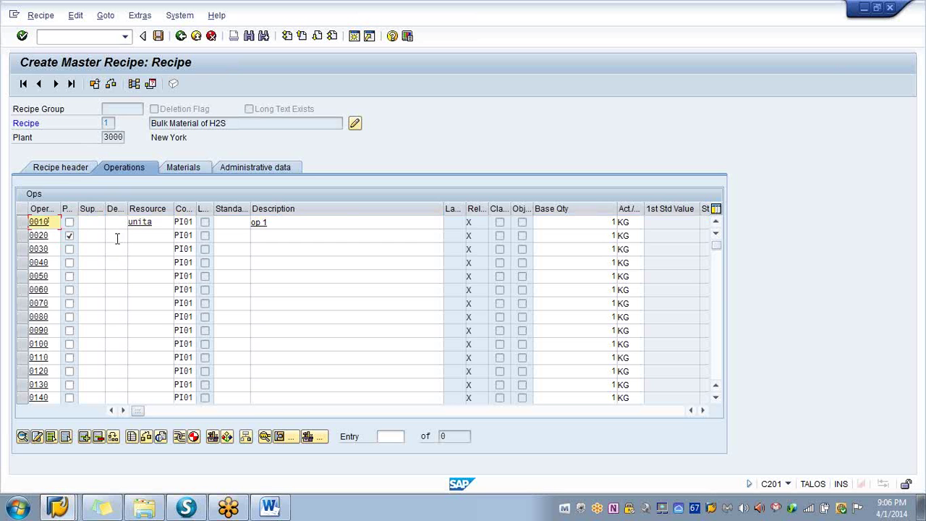
{"action": "left_click", "coordinate": [89, 237]}
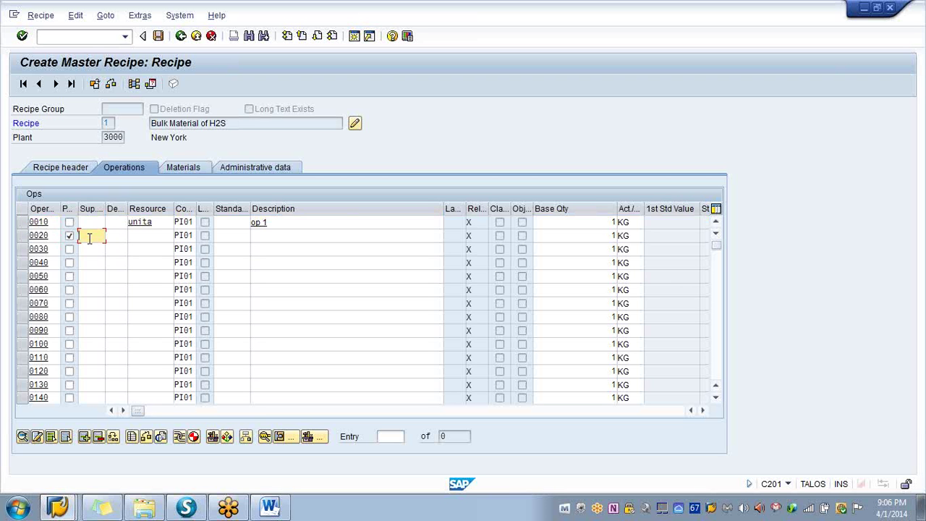
{"action": "type", "text": "0010"}
{"action": "left_click", "coordinate": [117, 236]}
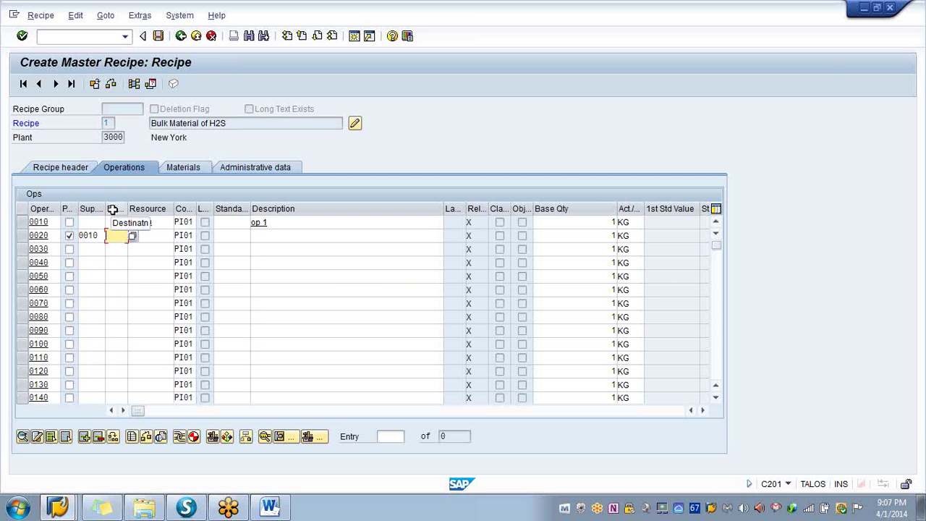
{"action": "left_click", "coordinate": [133, 237]}
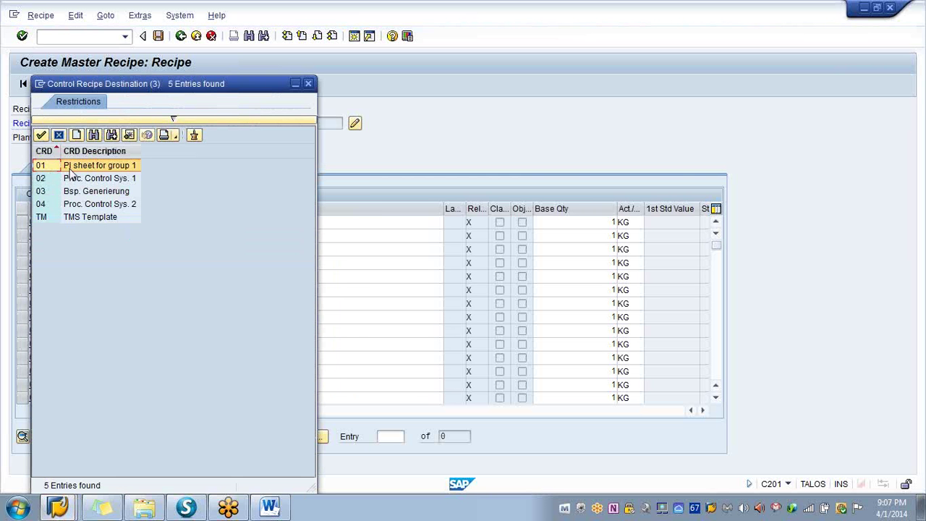
{"action": "double_click", "coordinate": [44, 168]}
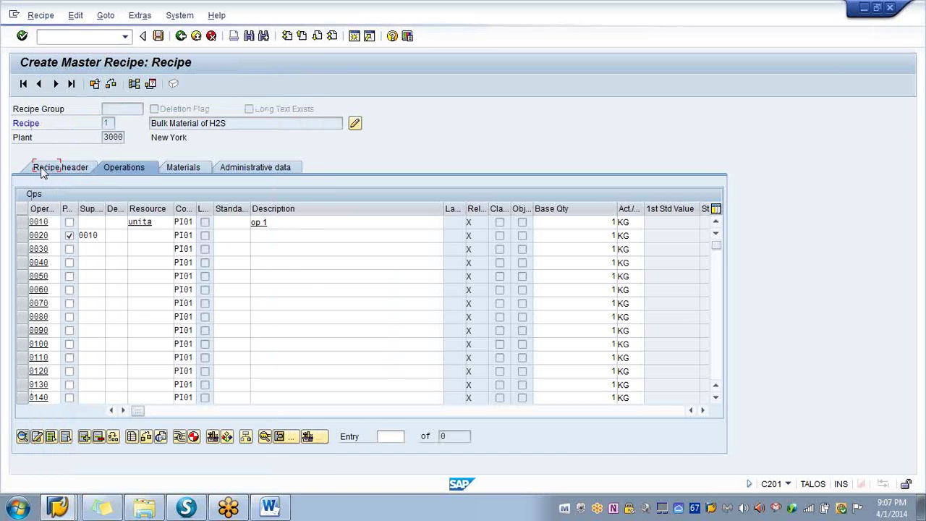
- Describe phase 0020 as "phase 1 for operation" and confirm the entries
{"action": "left_click", "coordinate": [277, 236]}
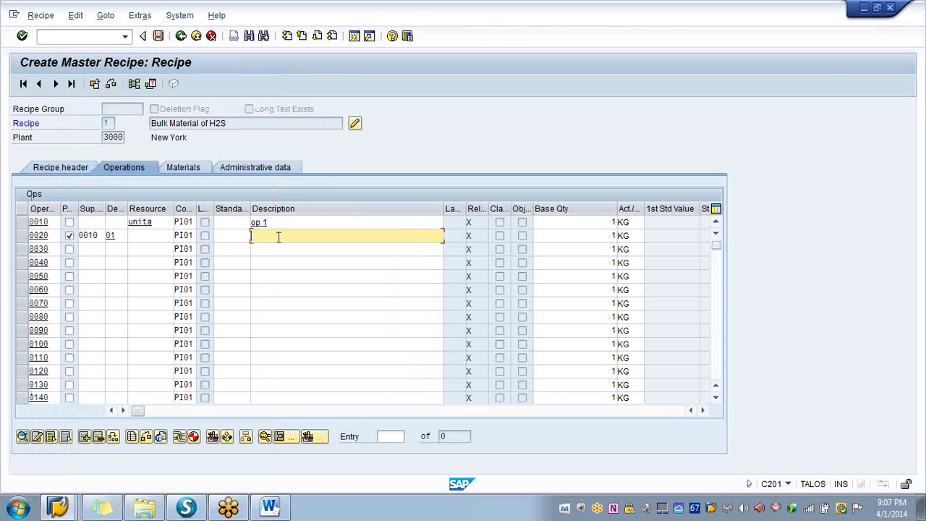
{"action": "type", "text": "phase 1 for operat"}
{"action": "key", "text": "BackSpace"}
{"action": "type", "text": "tion"}
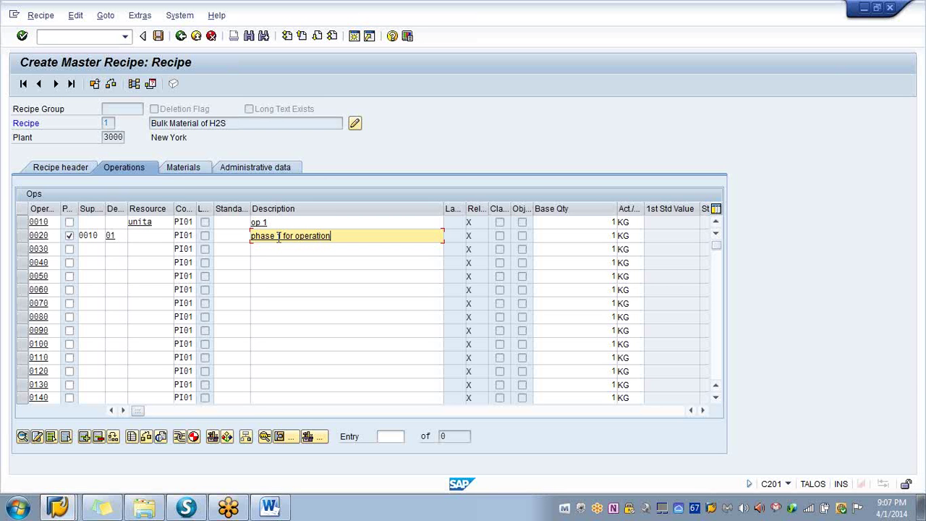
{"action": "key", "text": "Return"}
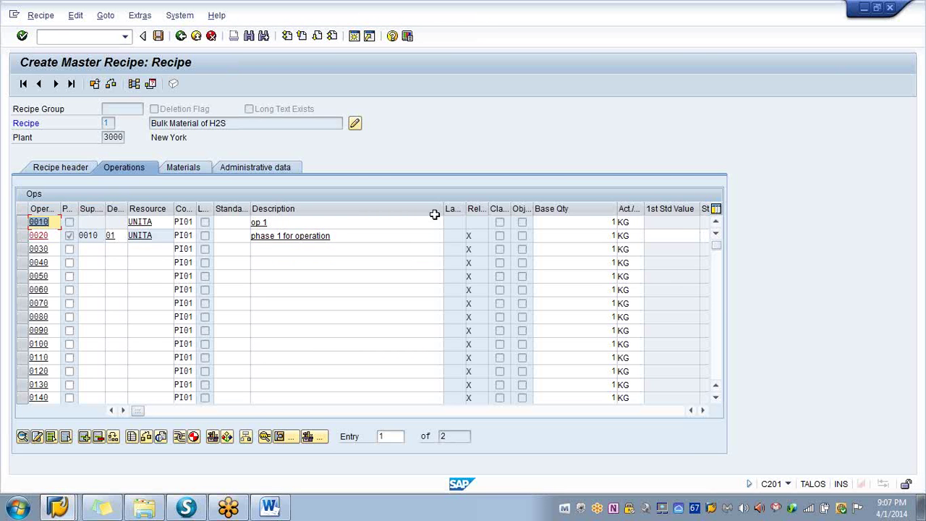
- Narrow the description column and set phase 0020's first standard value to 8 H
{"action": "left_click_drag", "start_coordinate": [443, 209], "coordinate": [330, 210]}
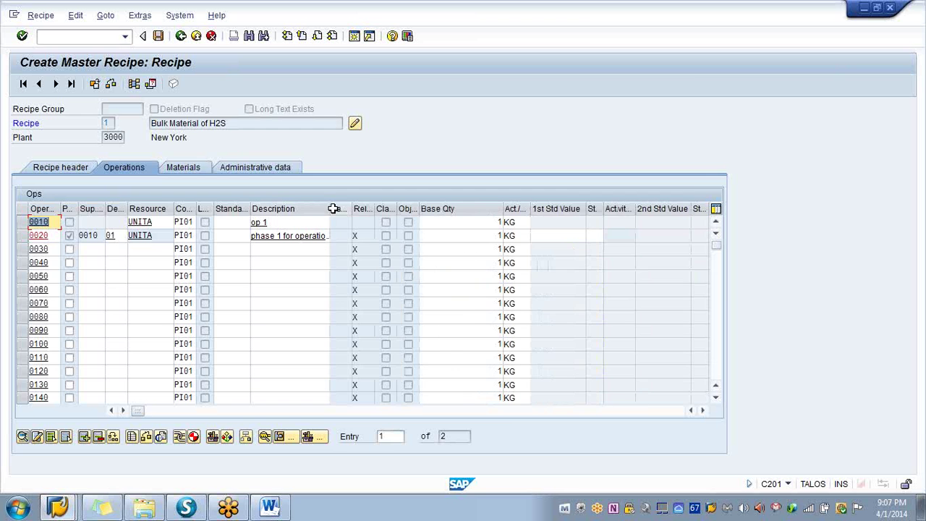
{"action": "left_click", "coordinate": [552, 237]}
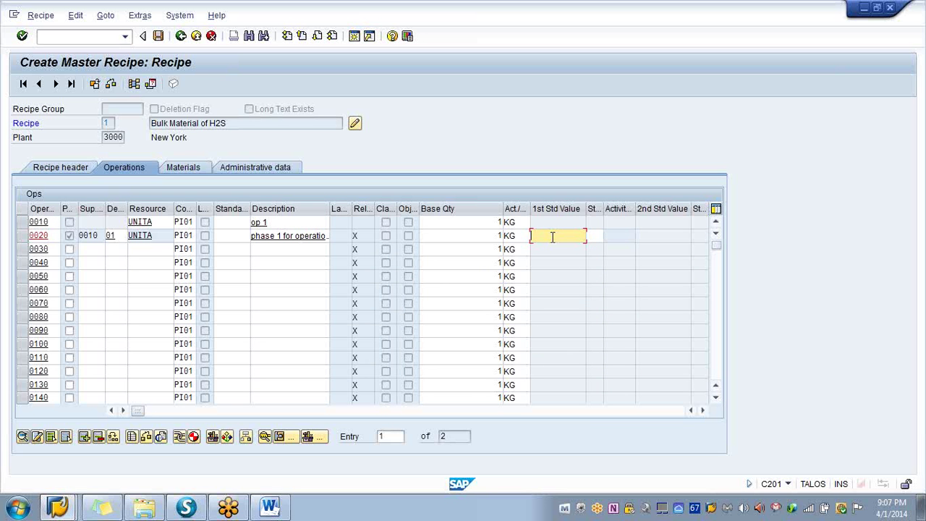
{"action": "type", "text": "8"}
{"action": "left_click", "coordinate": [592, 235]}
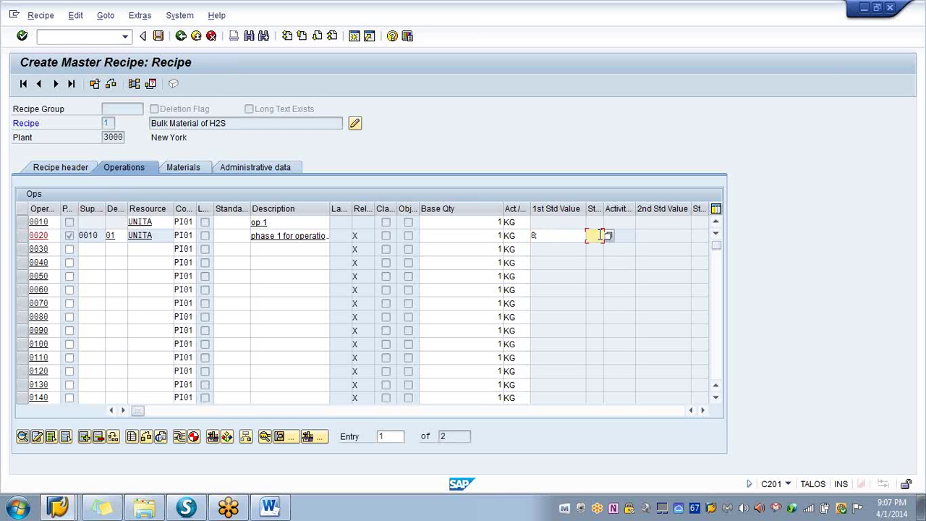
{"action": "type", "text": "h"}
{"action": "key", "text": "Return"}
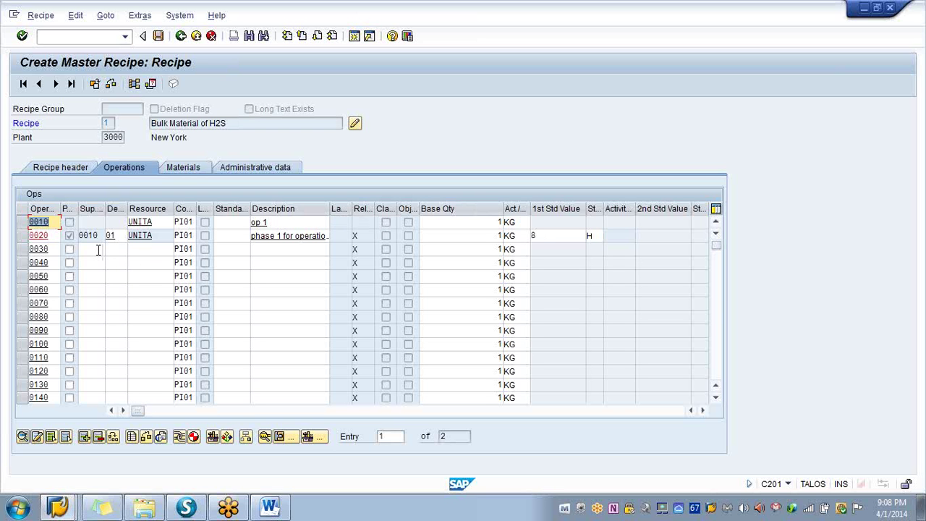
- Add operation 0030 with resource unita and description "op 2", allow the file access, and return from the long text to the operations
{"action": "left_click", "coordinate": [149, 251]}
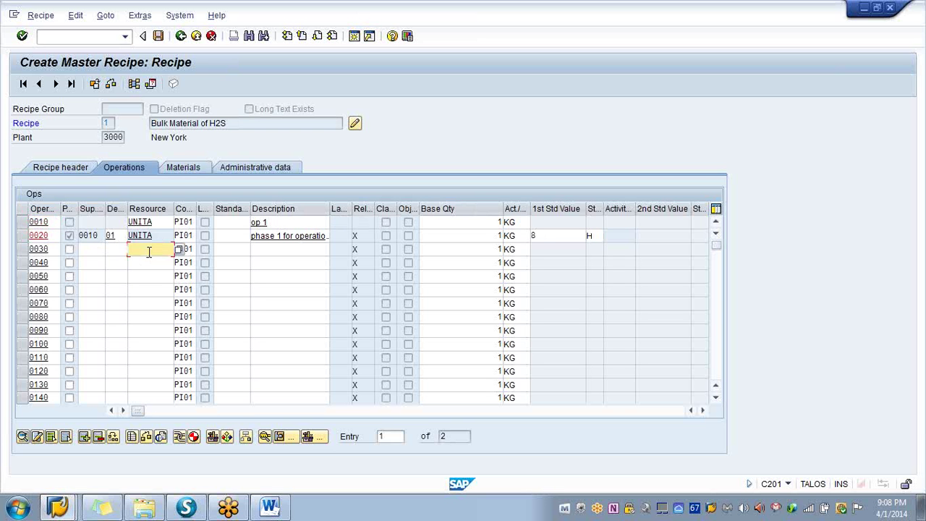
{"action": "type", "text": "uni"}
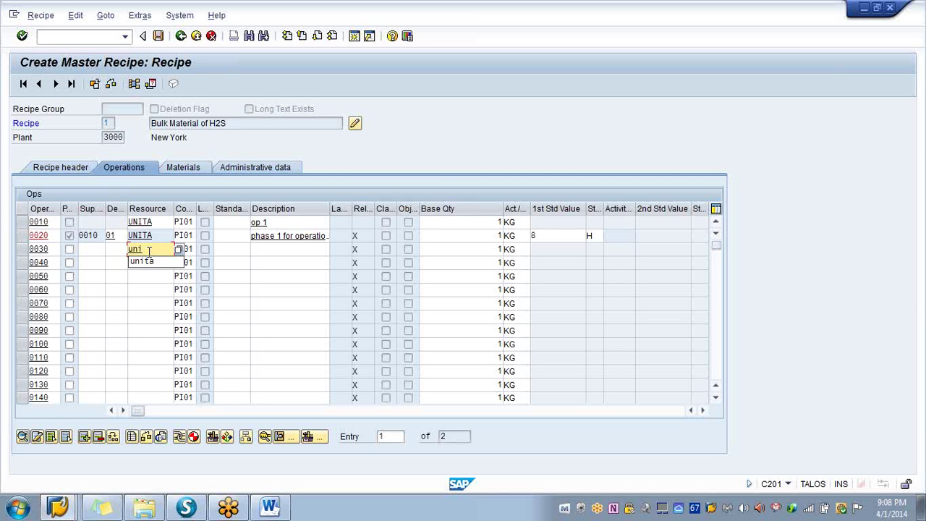
{"action": "left_click", "coordinate": [150, 261]}
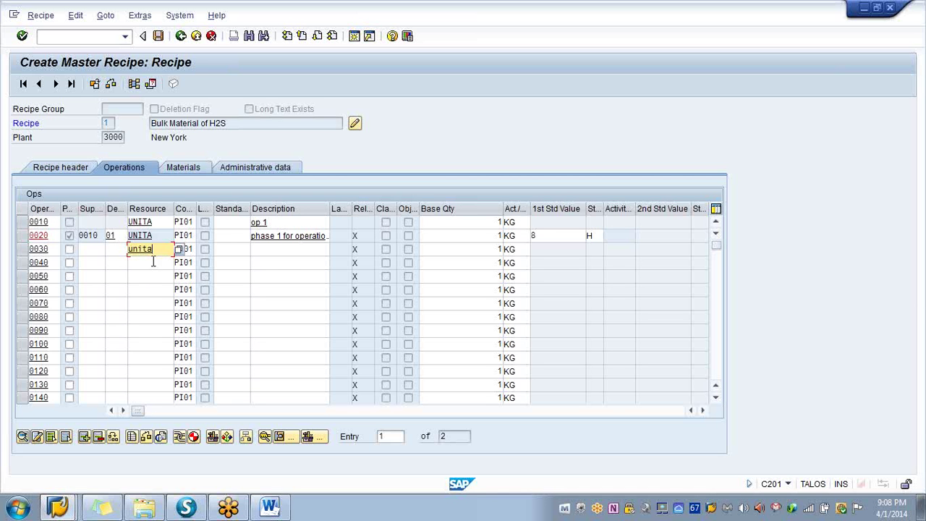
{"action": "left_click", "coordinate": [282, 251]}
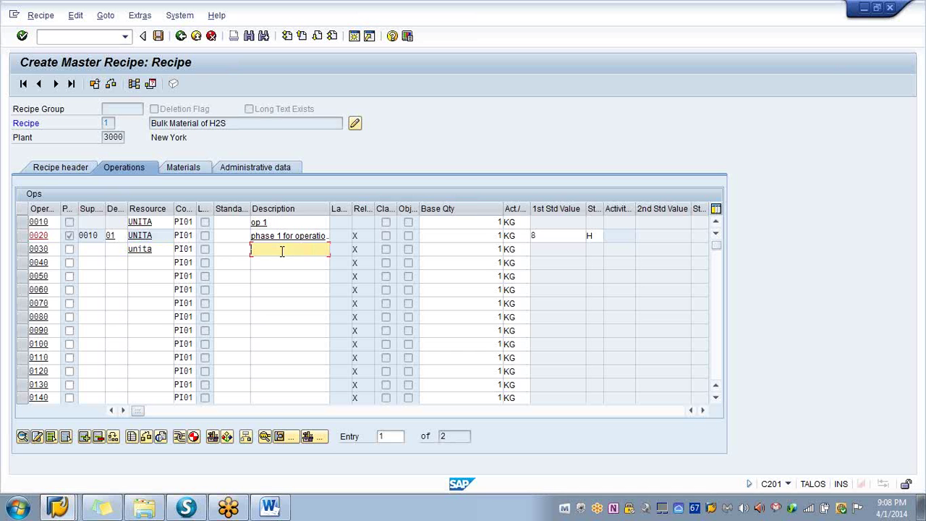
{"action": "type", "text": "op"}
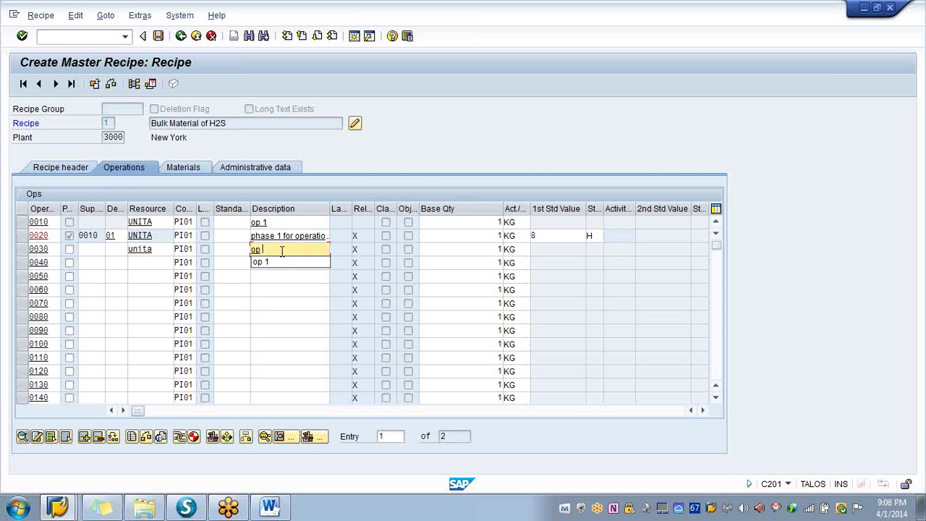
{"action": "type", "text": " 2"}
{"action": "key", "text": "Return"}
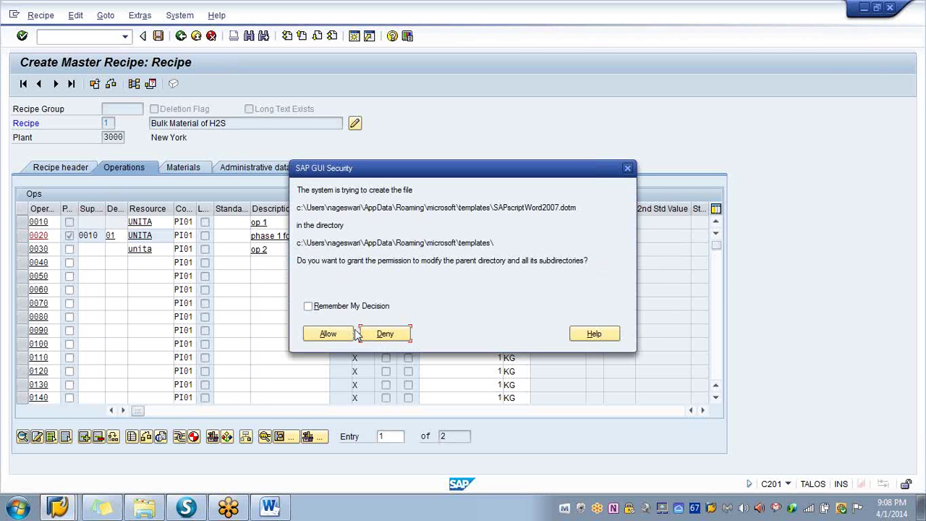
{"action": "left_click", "coordinate": [325, 333]}
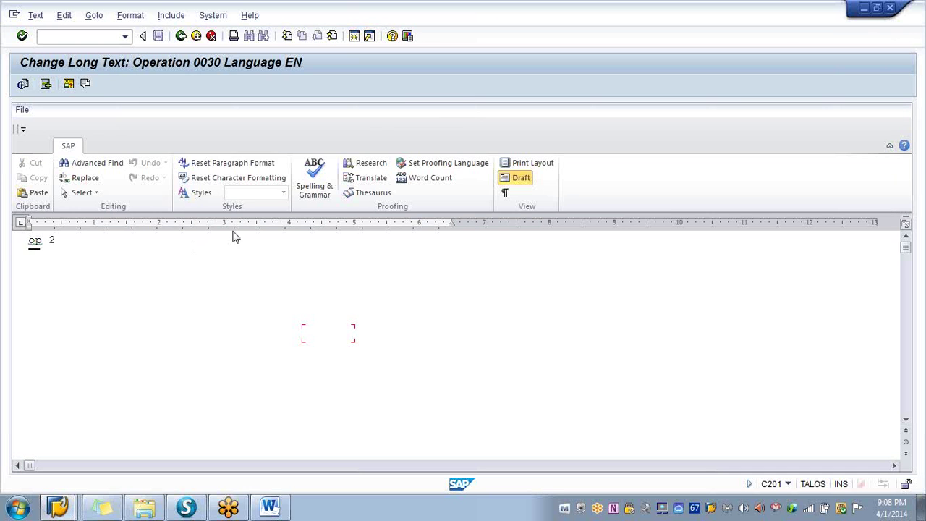
{"action": "left_click", "coordinate": [181, 37]}
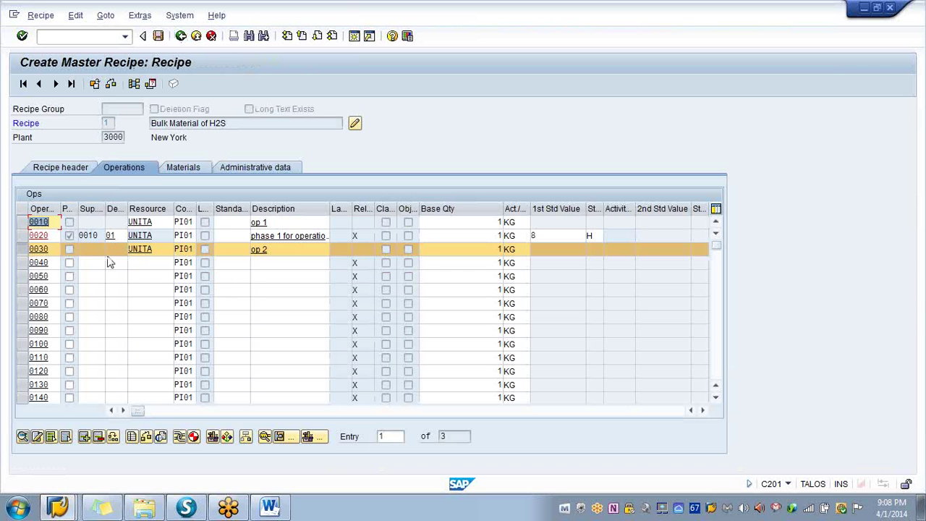
- Mark item 0040 as a phase of superior operation 0030 with control recipe destination 01
{"action": "left_click", "coordinate": [69, 264]}
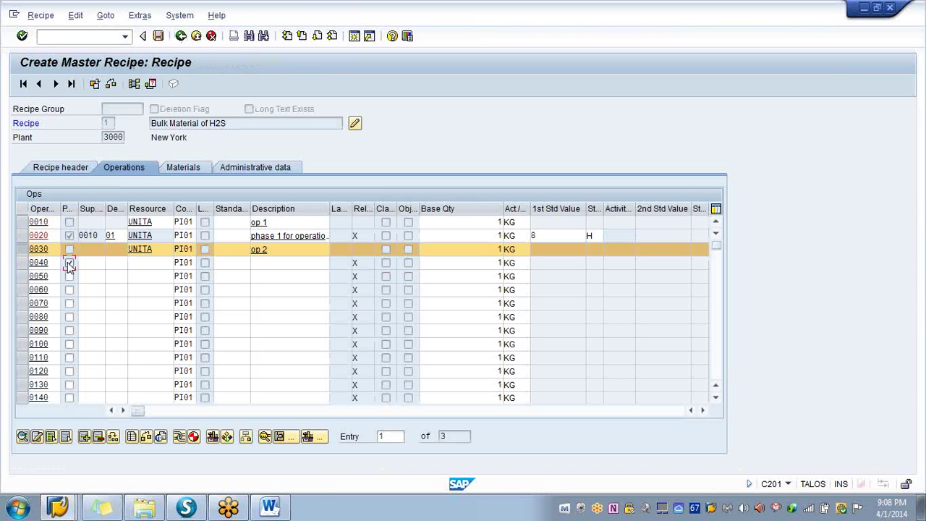
{"action": "left_click", "coordinate": [88, 264]}
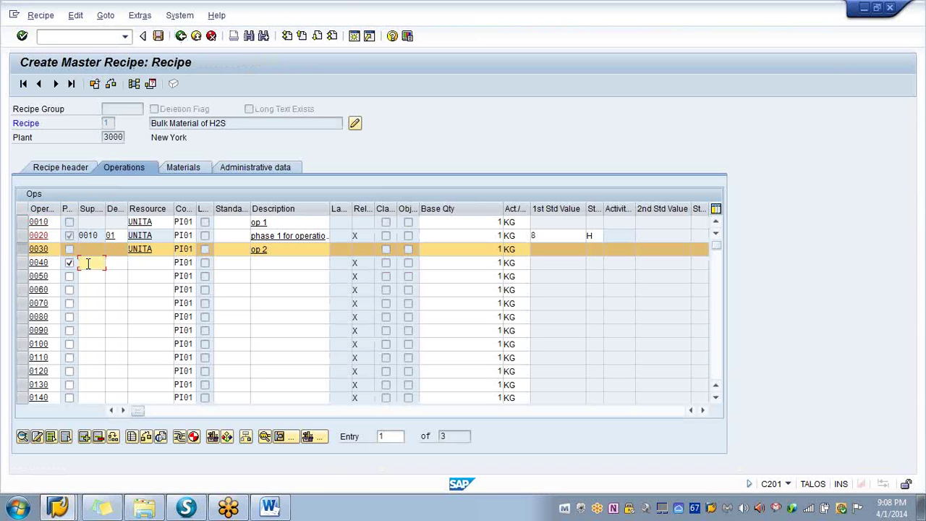
{"action": "type", "text": "0030"}
{"action": "left_click", "coordinate": [115, 263]}
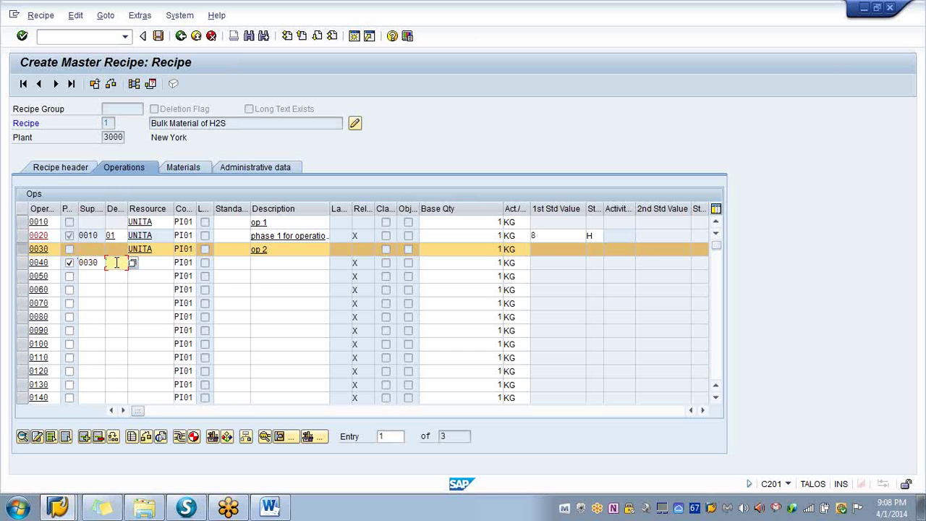
{"action": "type", "text": "01"}
- Describe phase 0040 as "phase 1 for operation 2" and confirm the entries
{"action": "left_click", "coordinate": [276, 264]}
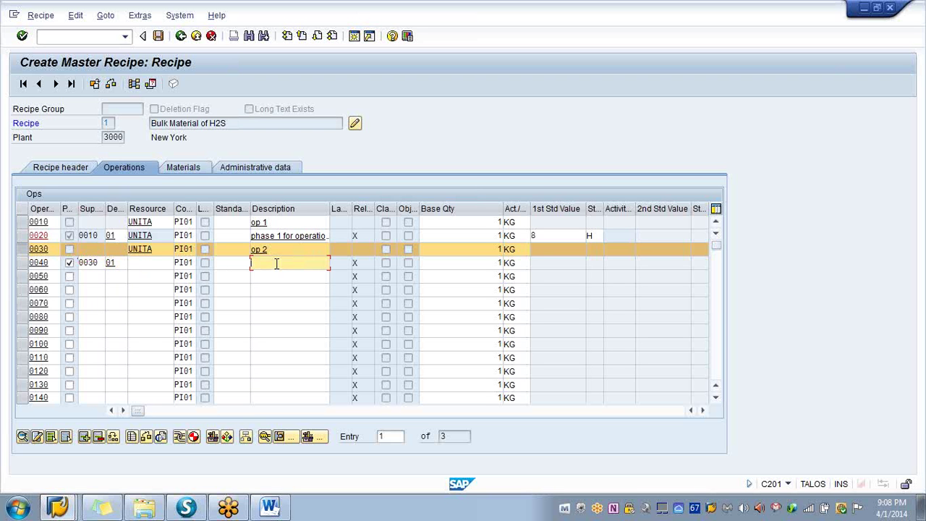
{"action": "type", "text": "peration"}
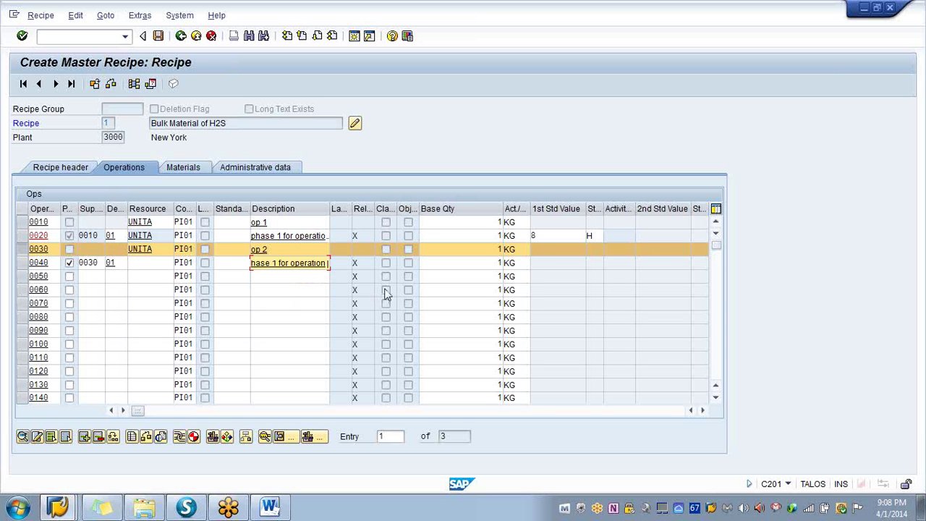
{"action": "type", "text": "2"}
{"action": "key", "text": "Return"}
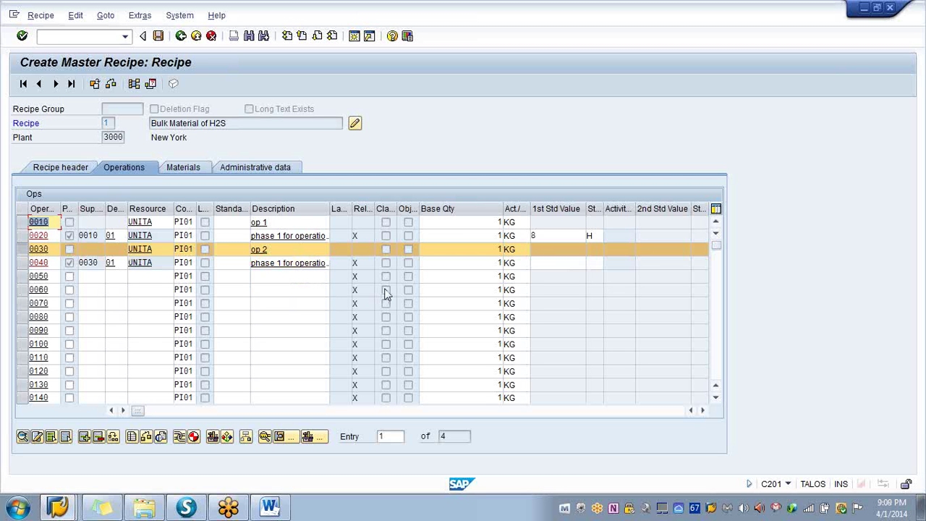
- Set phase 0040's first standard value to 10 H
{"action": "left_click", "coordinate": [552, 264]}
{"action": "type", "text": "10"}
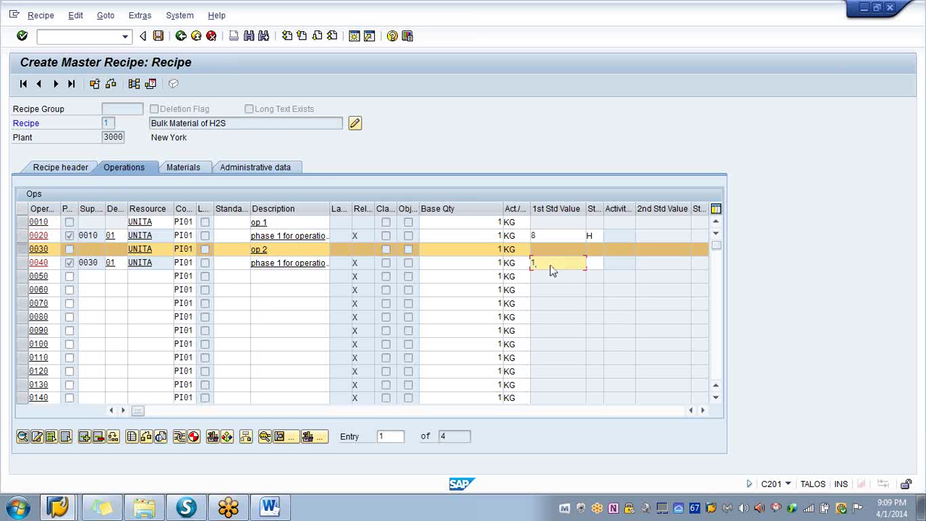
{"action": "left_click", "coordinate": [589, 263]}
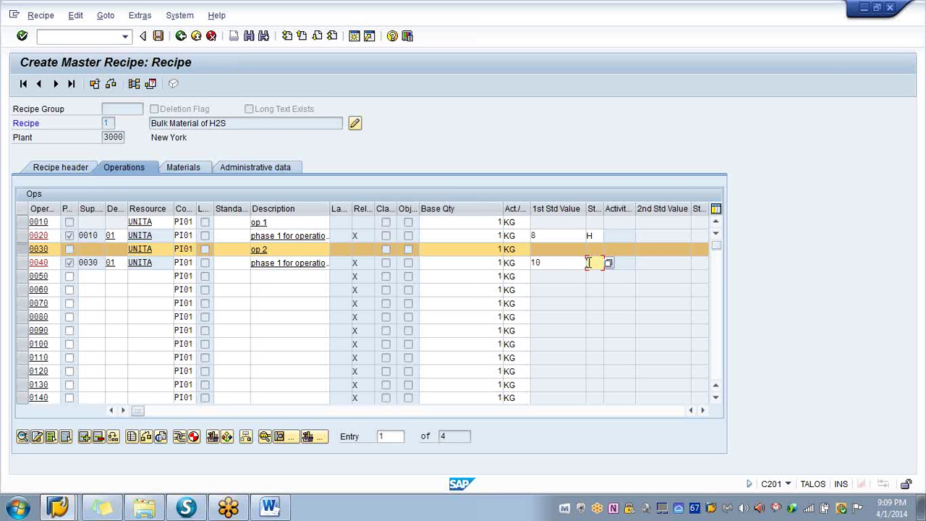
{"action": "type", "text": "H"}
{"action": "key", "text": "Return"}
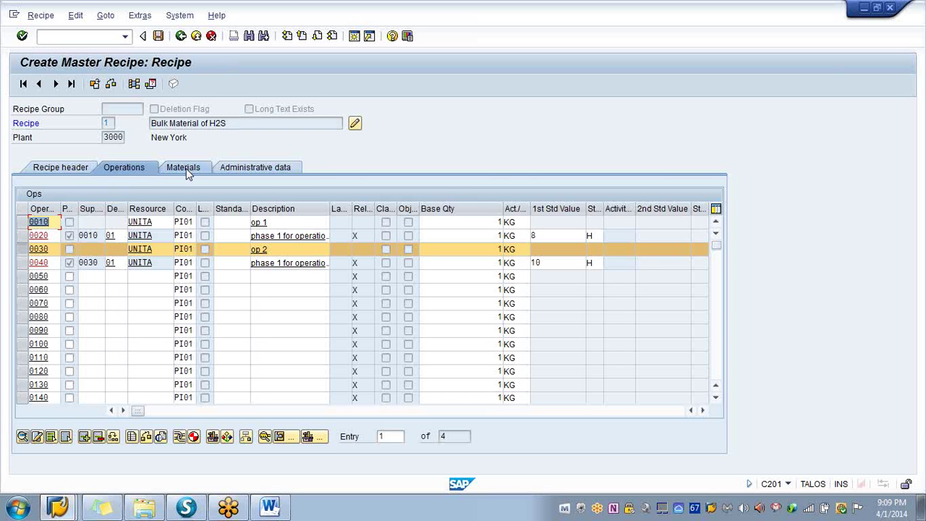
- Start production version 1 for H2SBULK from the recipe's material assignment, choosing alternative BOM 1 with BOM usage 1
{"action": "left_click", "coordinate": [166, 167]}
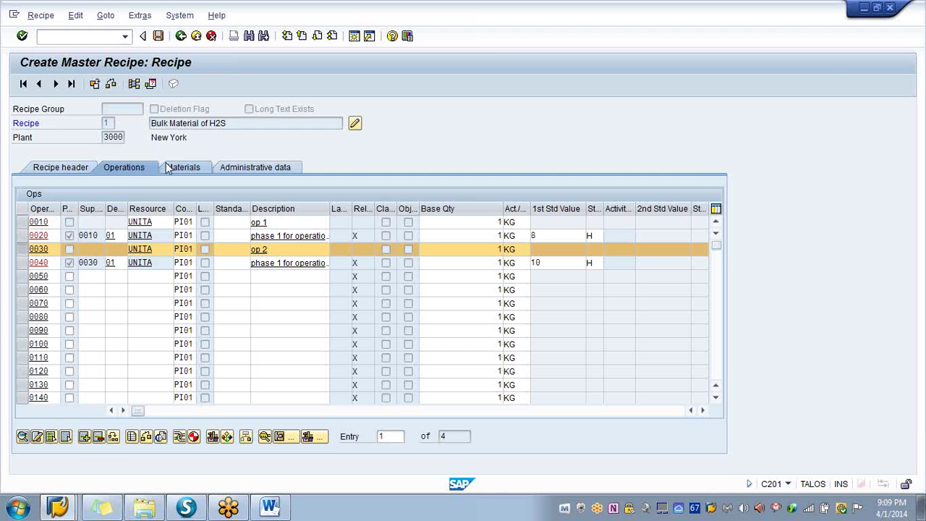
{"action": "left_click", "coordinate": [167, 165]}
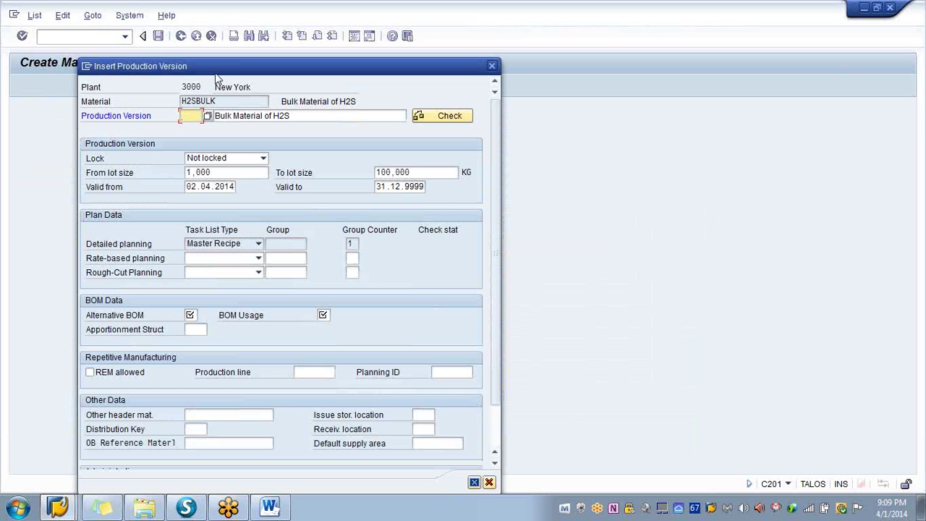
{"action": "type", "text": "1"}
{"action": "left_click", "coordinate": [191, 315]}
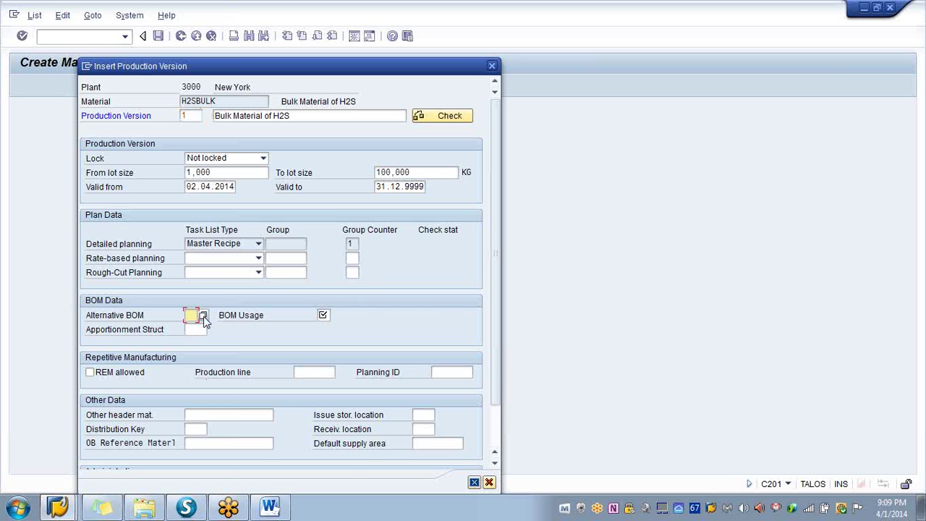
{"action": "left_click", "coordinate": [204, 318]}
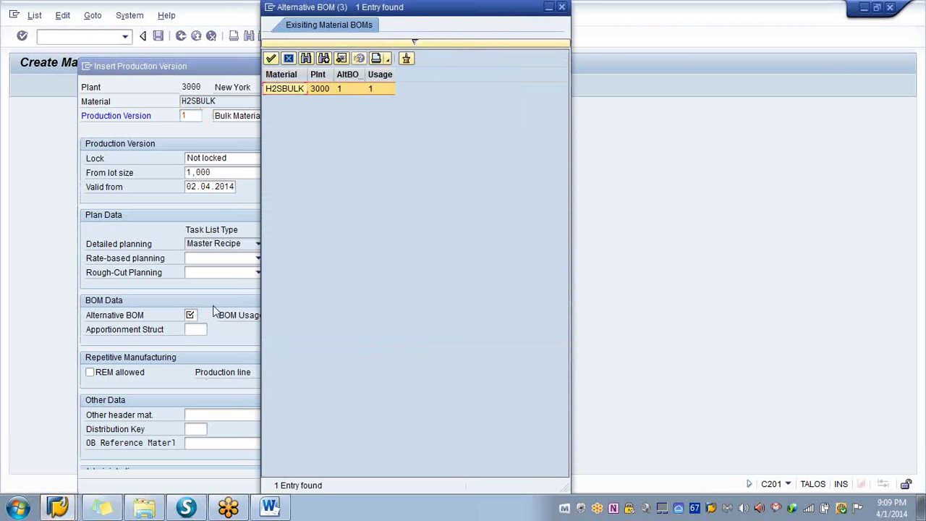
{"action": "double_click", "coordinate": [298, 90]}
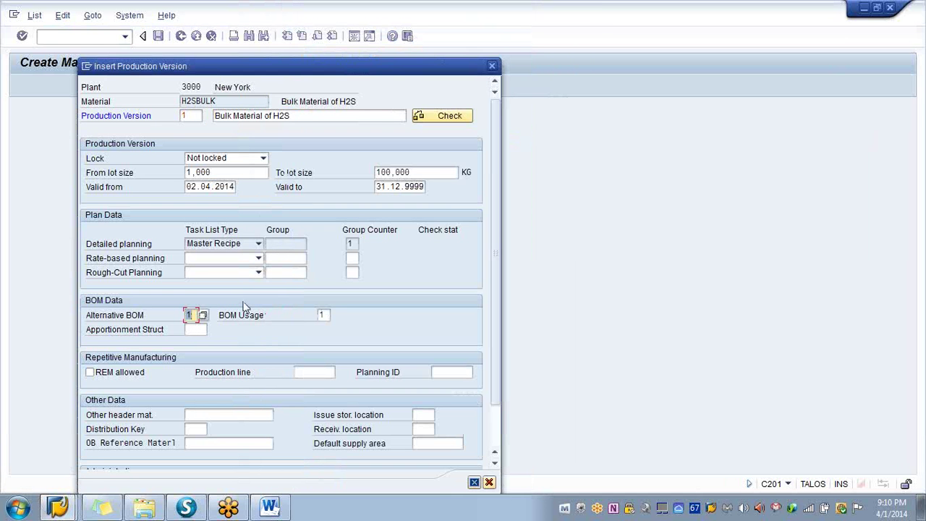
- Run the consistency check on the new production version, close its log and accept the version
{"action": "left_click", "coordinate": [445, 119]}
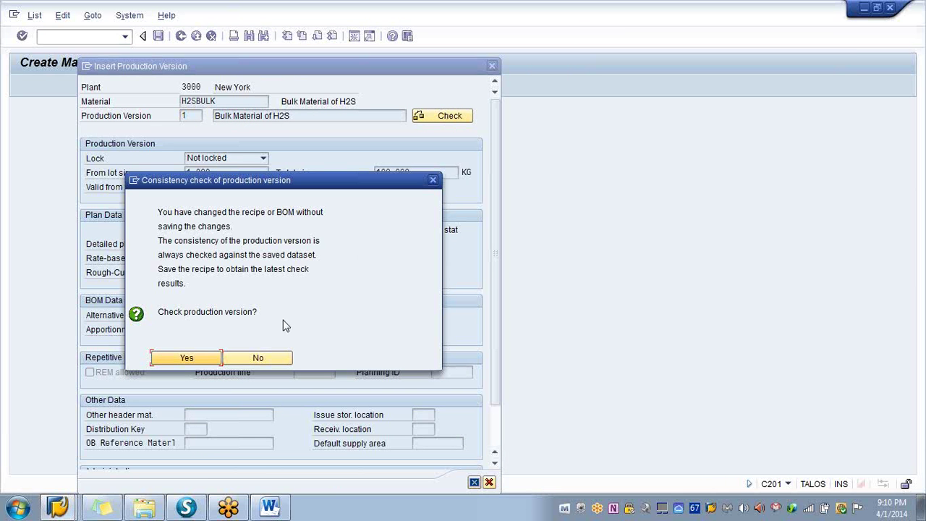
{"action": "left_click", "coordinate": [186, 358]}
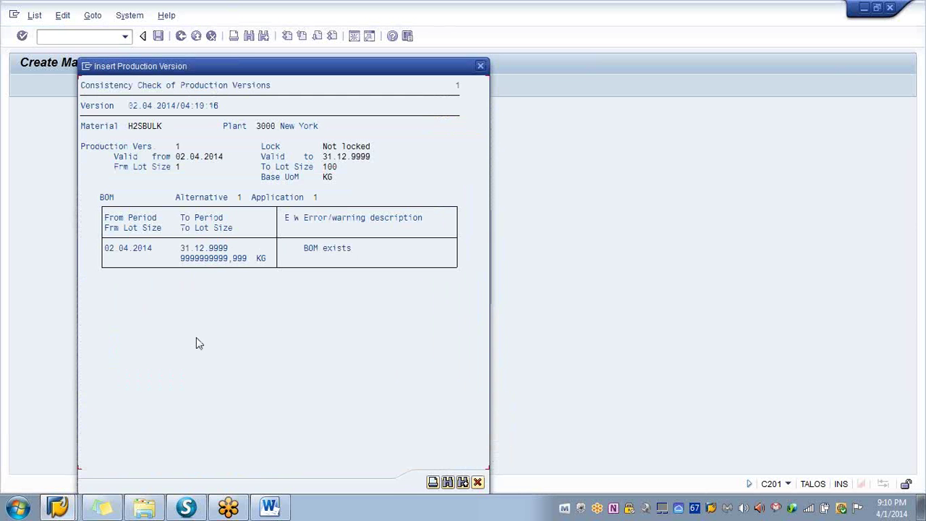
{"action": "left_click", "coordinate": [480, 67]}
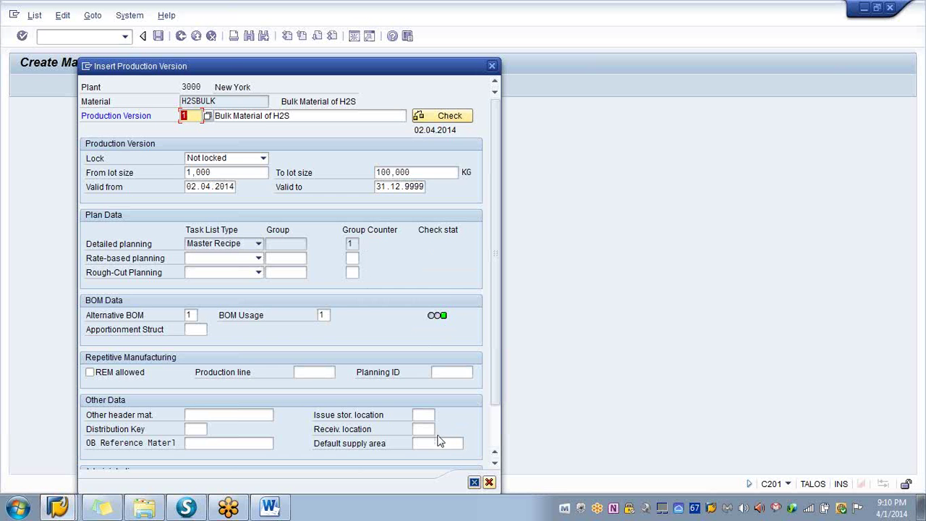
{"action": "left_click", "coordinate": [474, 483]}
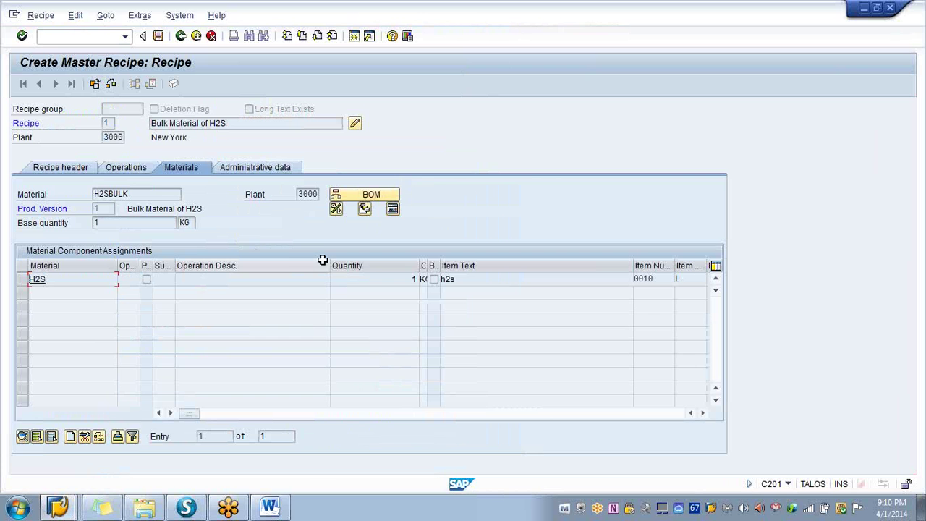
- Assign component H2S to phase 0020 of operation 0010, picking the phase from the operation list
{"action": "left_click", "coordinate": [152, 188]}
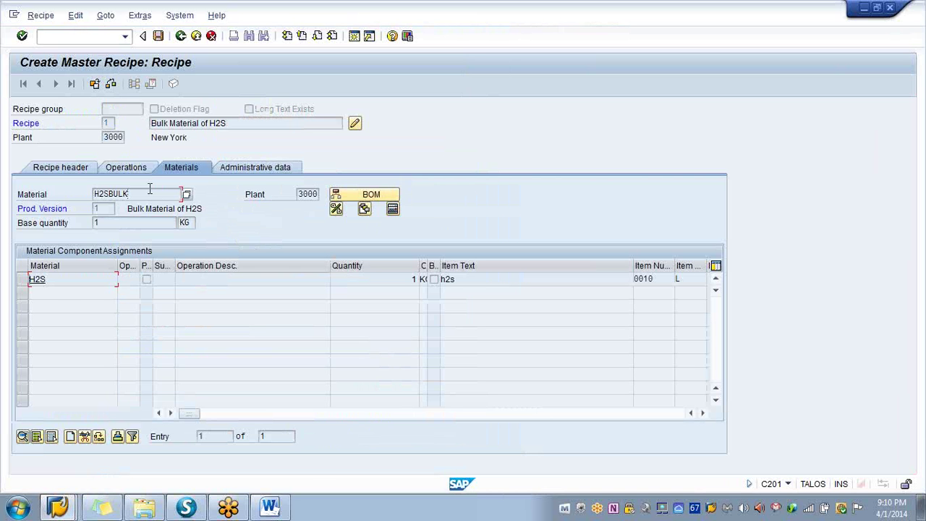
{"action": "left_click", "coordinate": [22, 281]}
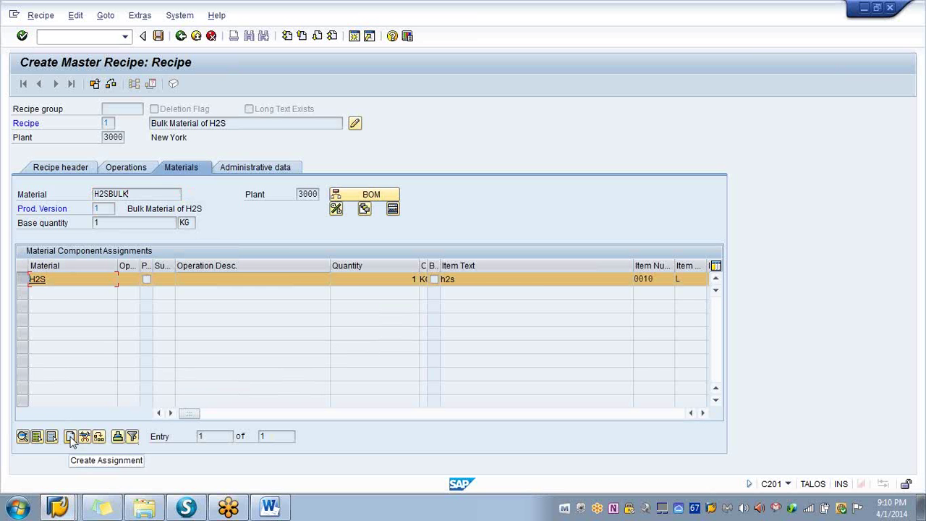
{"action": "left_click", "coordinate": [70, 437]}
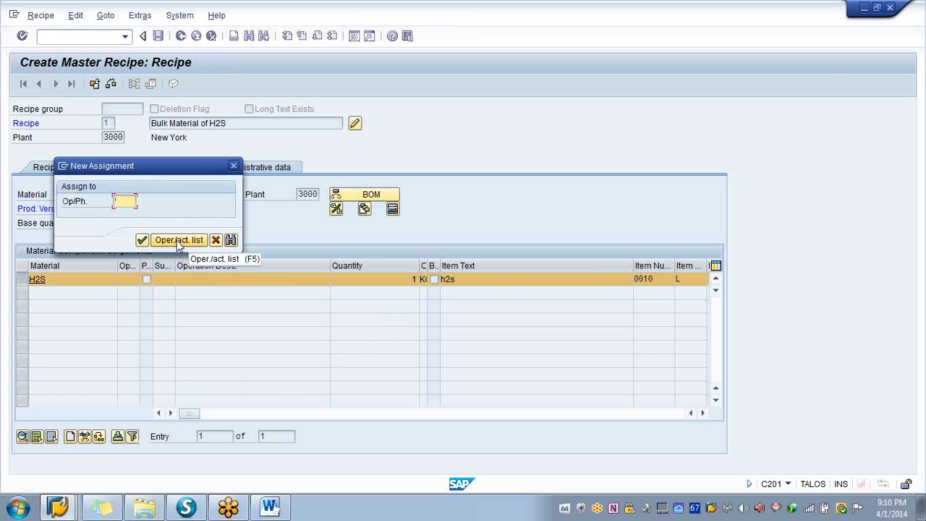
{"action": "left_click", "coordinate": [178, 241]}
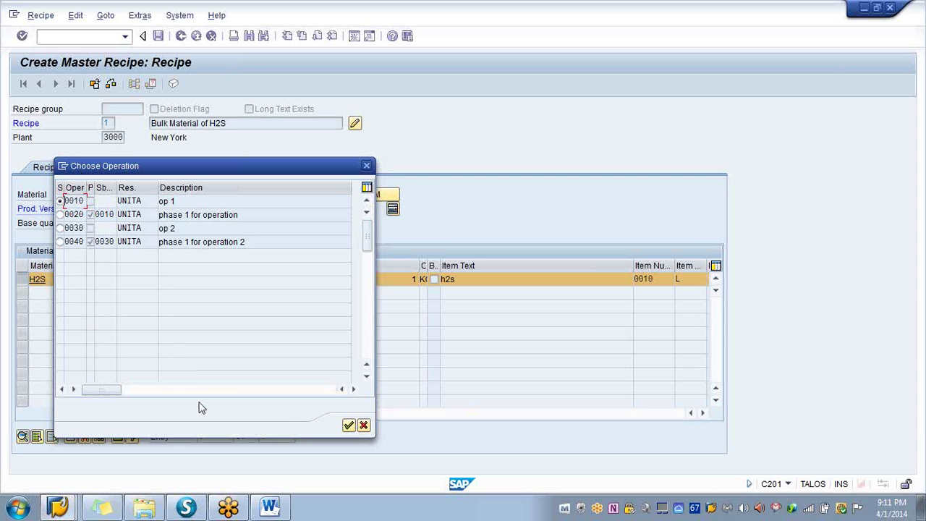
{"action": "left_click", "coordinate": [60, 214]}
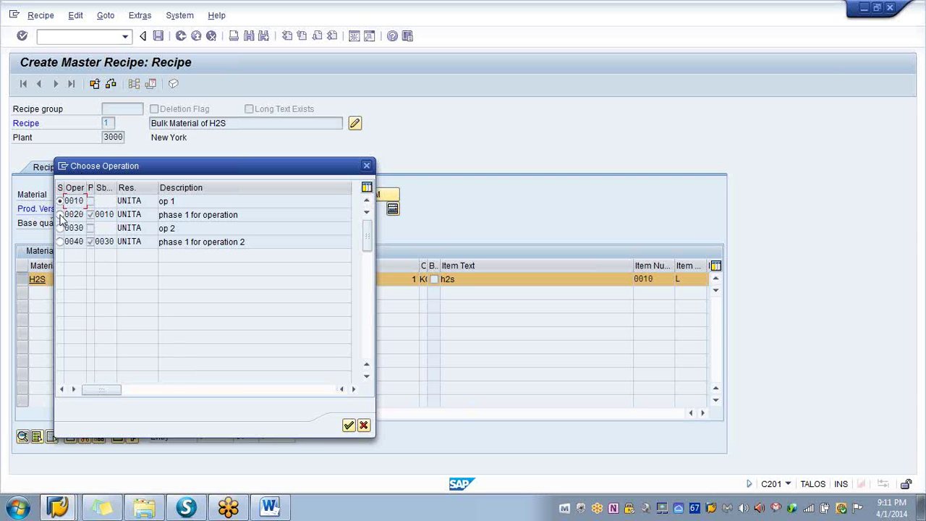
{"action": "left_click", "coordinate": [349, 425]}
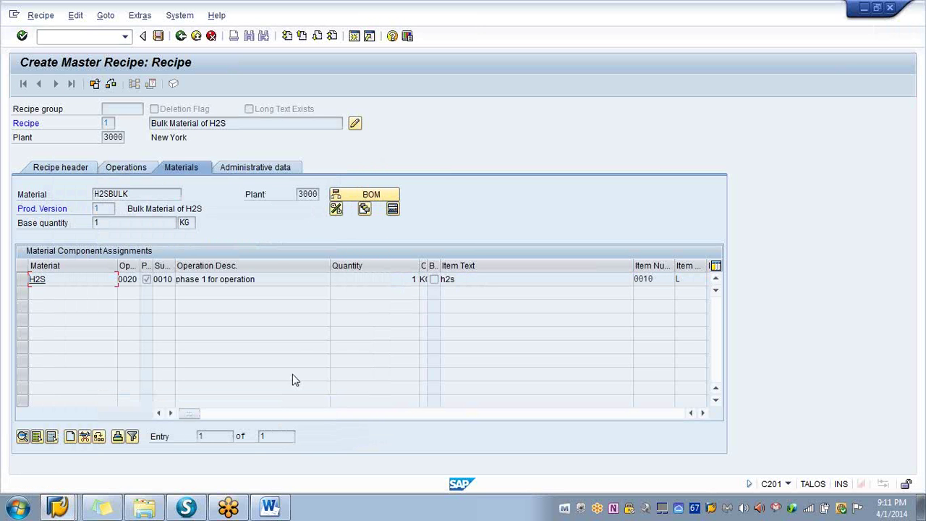
- Save the master recipe and return to the SAP Easy Access overview
{"action": "left_click", "coordinate": [158, 39]}
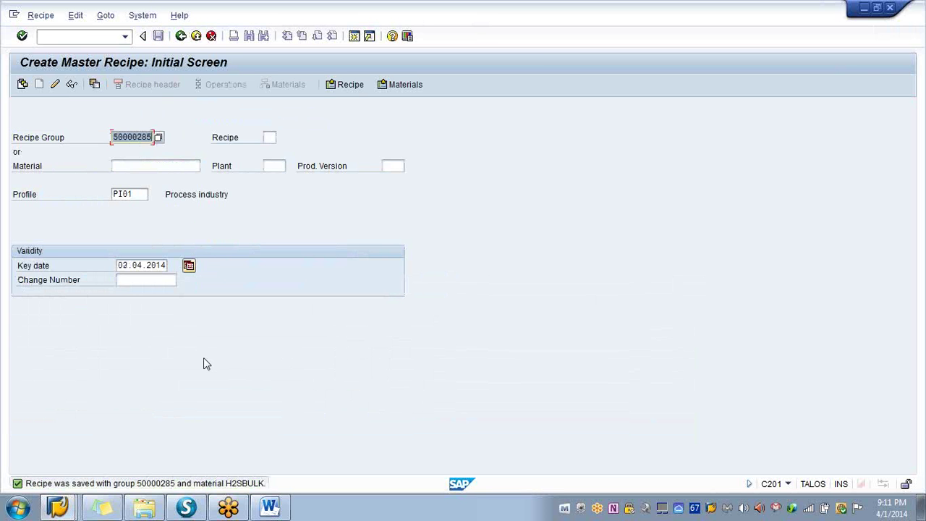
{"action": "mouse_move", "coordinate": [152, 510]}
{"action": "left_click", "coordinate": [181, 37]}
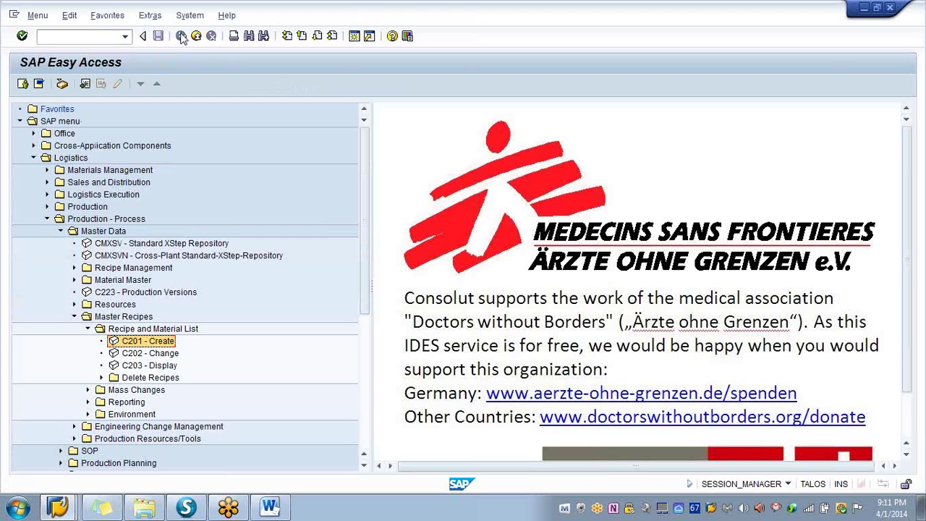
- Open material H2SBULK for immediate change (MM02) with only the Work Scheduling view, for plant 3000
{"action": "left_click", "coordinate": [74, 280]}
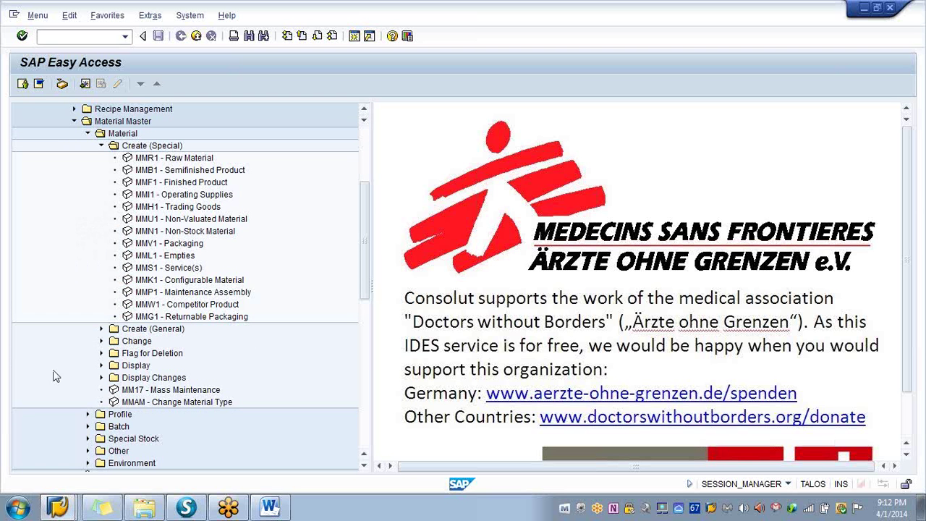
{"action": "left_click", "coordinate": [102, 341]}
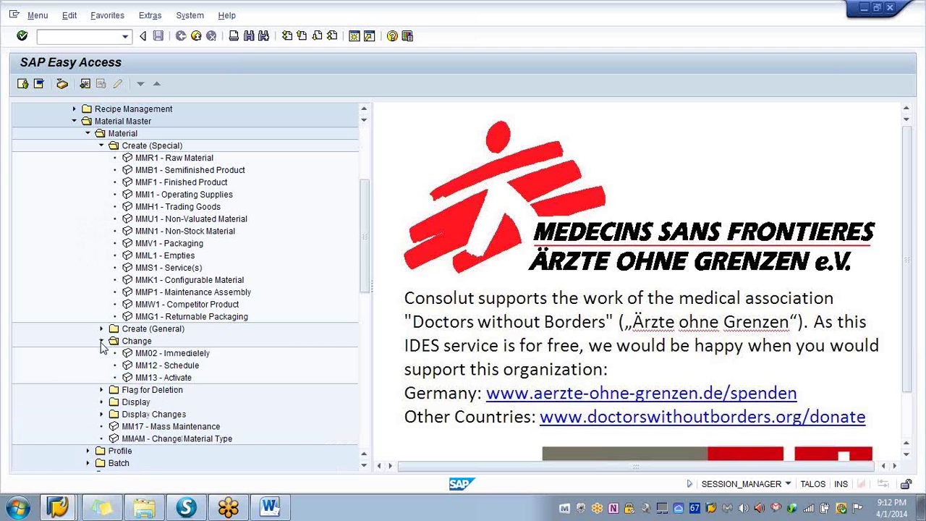
{"action": "double_click", "coordinate": [142, 355]}
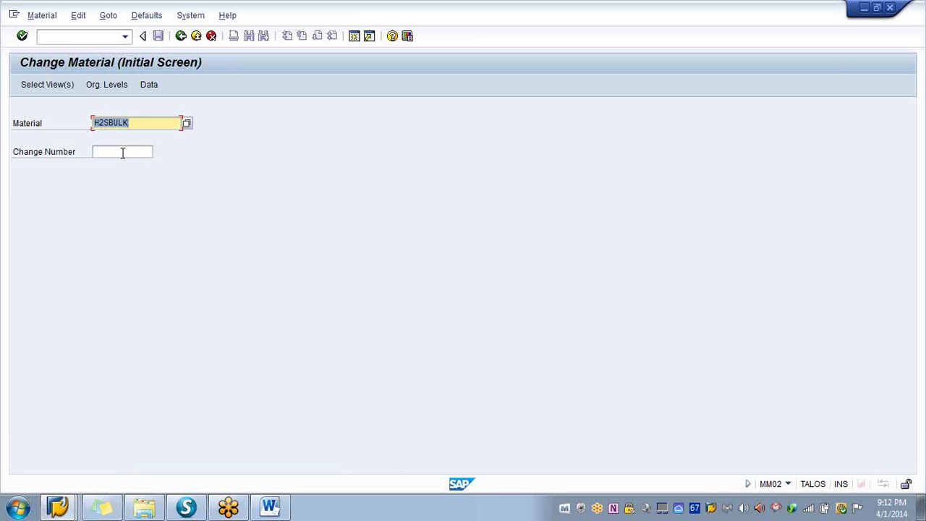
{"action": "key", "text": "Return"}
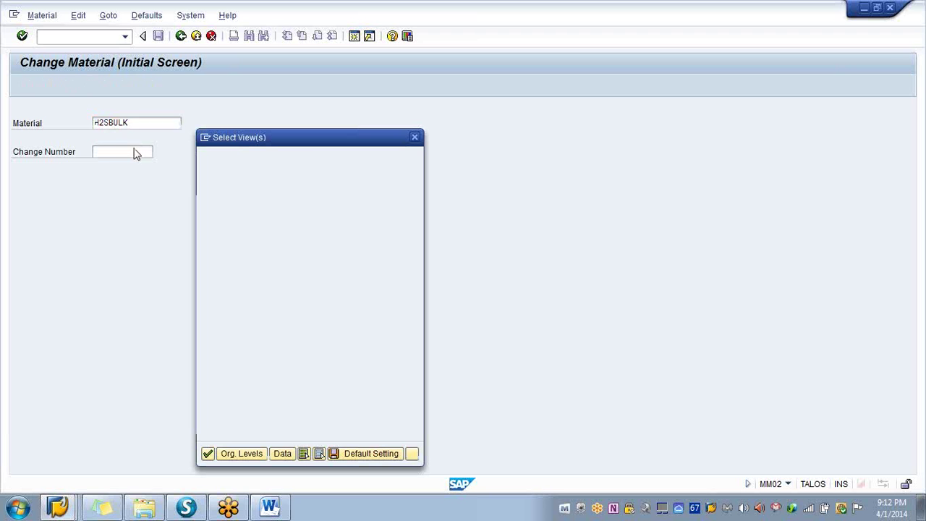
{"action": "left_click", "coordinate": [320, 455]}
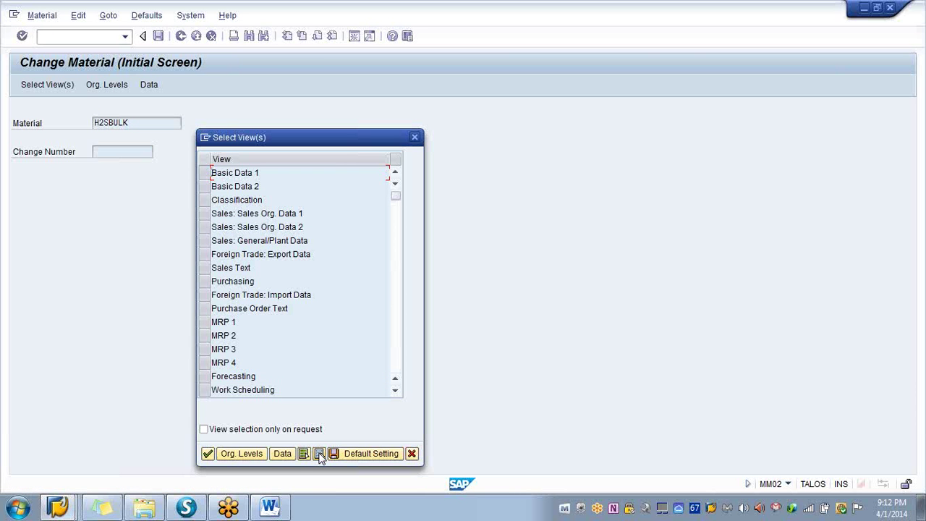
{"action": "left_click", "coordinate": [205, 391]}
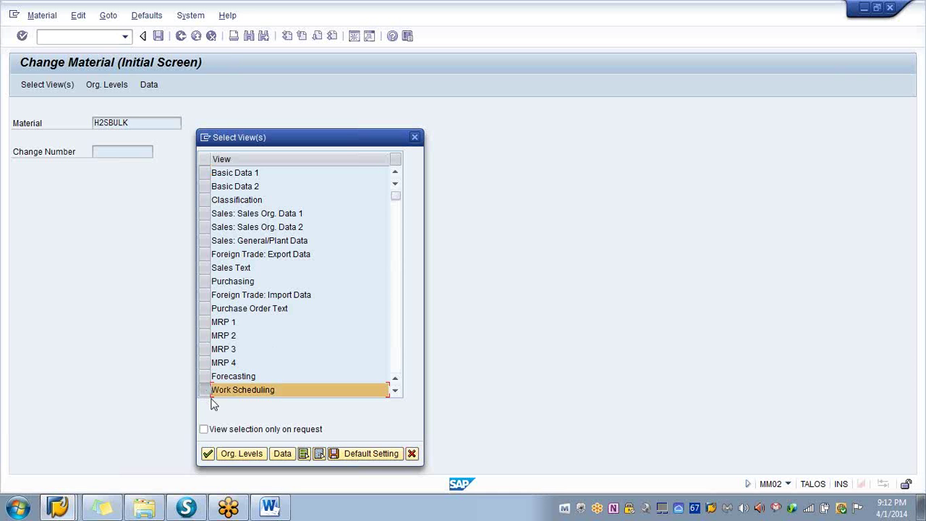
{"action": "left_click", "coordinate": [207, 454]}
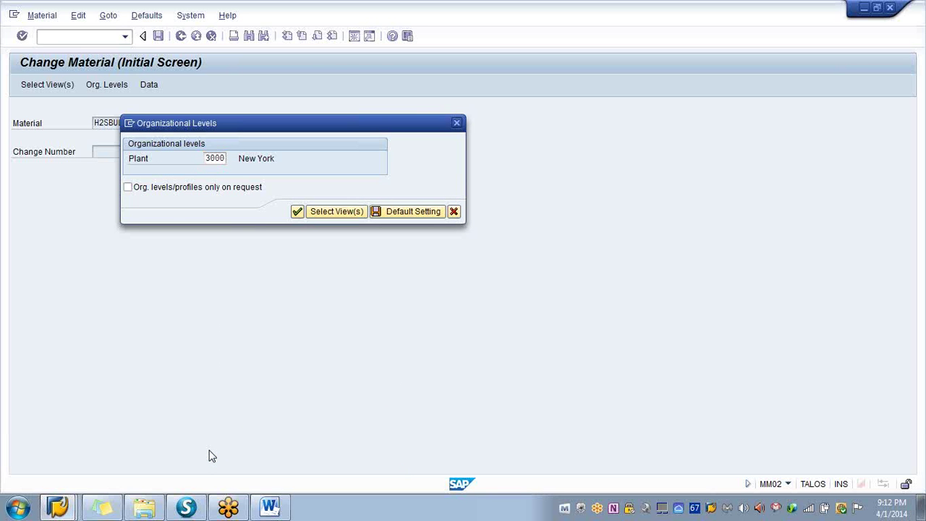
{"action": "left_click", "coordinate": [301, 212]}
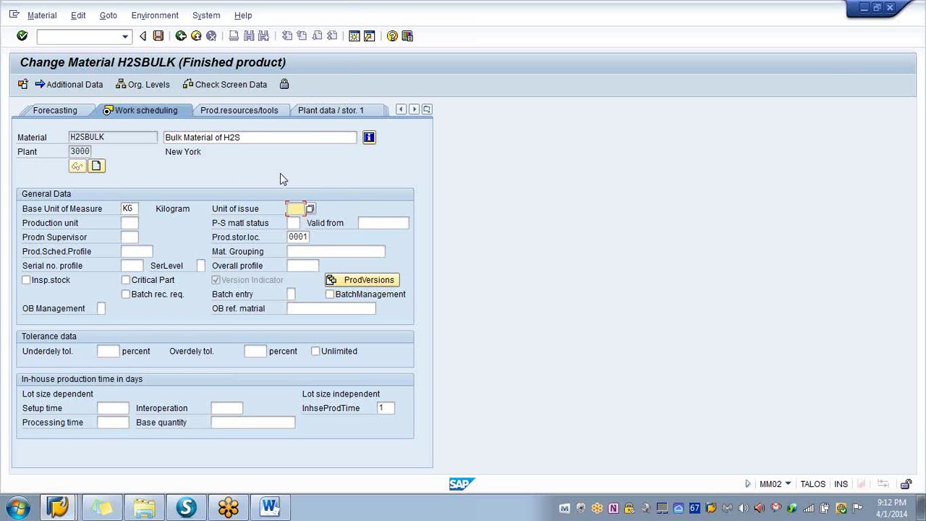
- Open the details of H2SBULK's production version 1, run its consistency check and close the log
{"action": "left_click", "coordinate": [368, 282]}
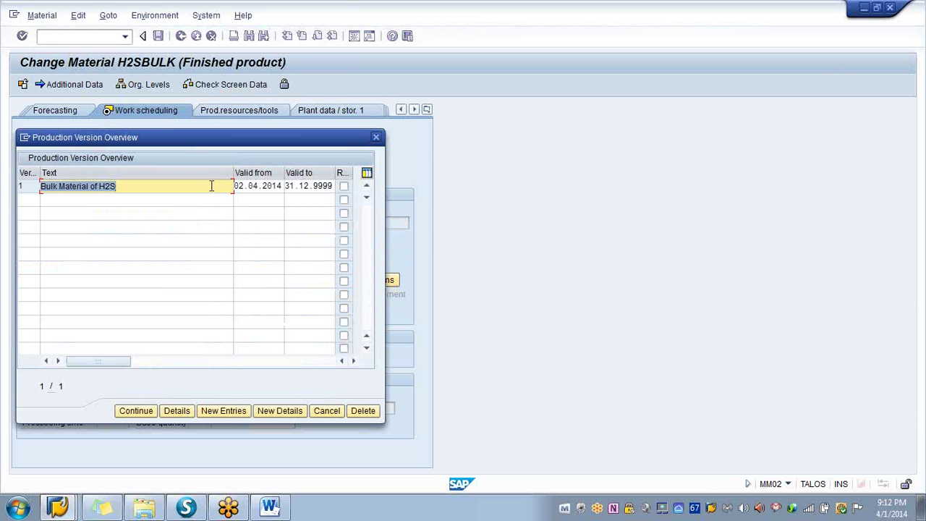
{"action": "left_click", "coordinate": [178, 411]}
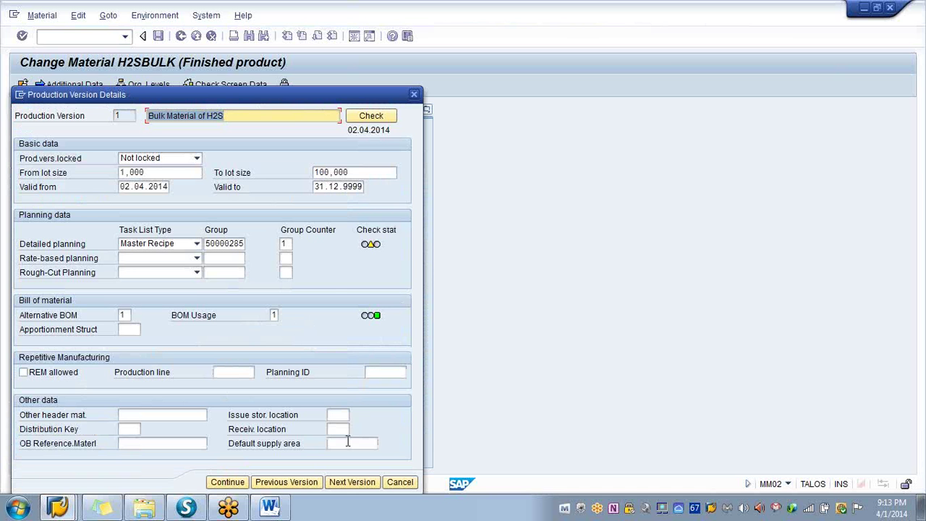
{"action": "left_click", "coordinate": [368, 120]}
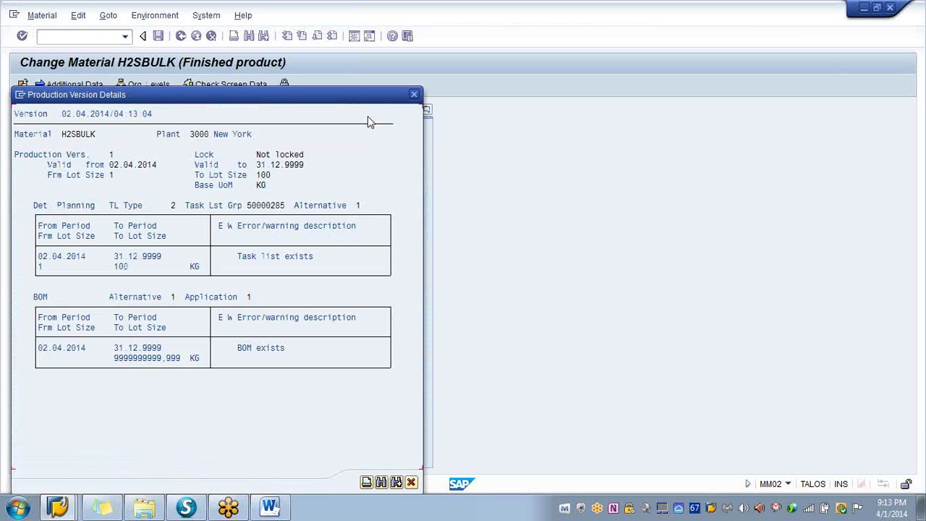
{"action": "left_click", "coordinate": [414, 96]}
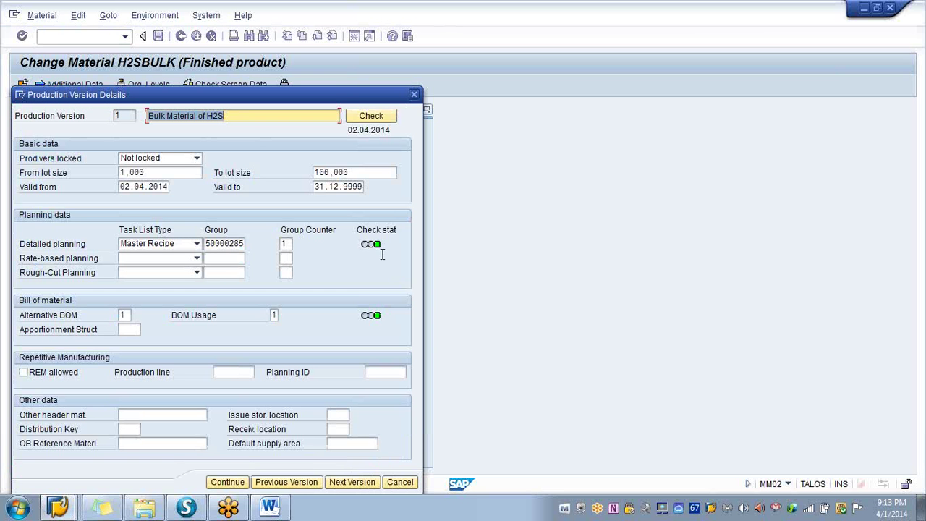
- Accept the checked production version and its overview, and save material H2SBULK
{"action": "left_click", "coordinate": [229, 484]}
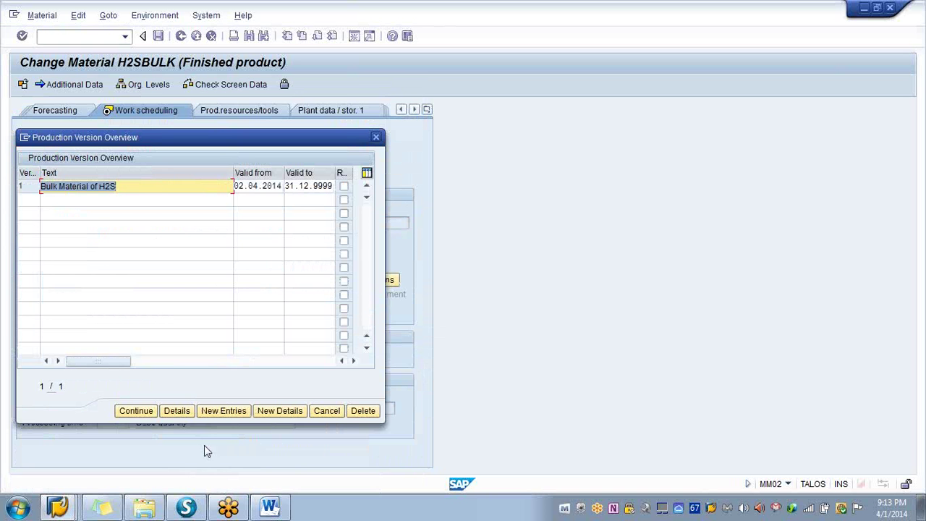
{"action": "left_click", "coordinate": [136, 411]}
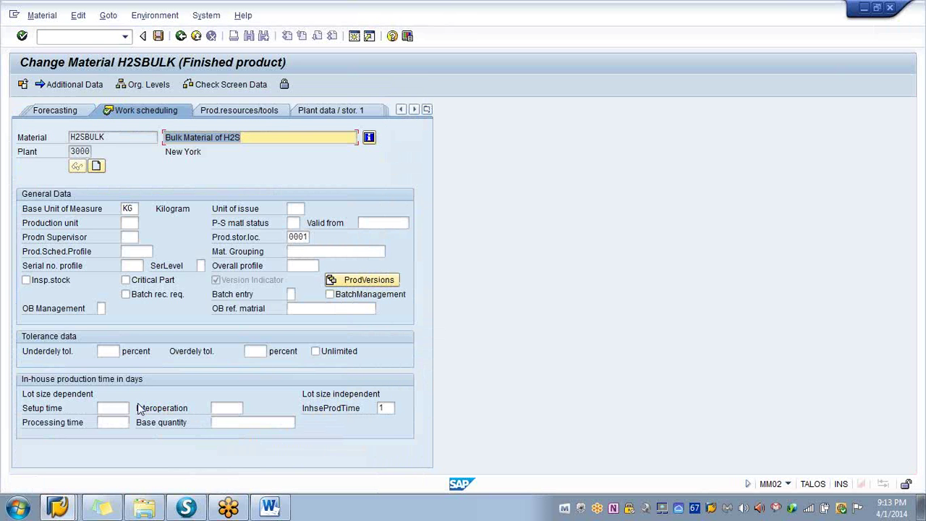
{"action": "left_click", "coordinate": [158, 36]}
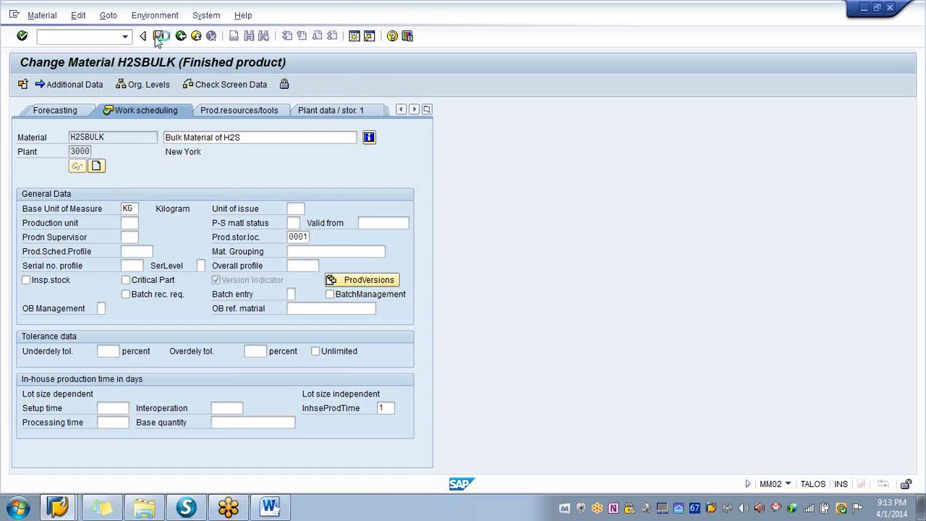